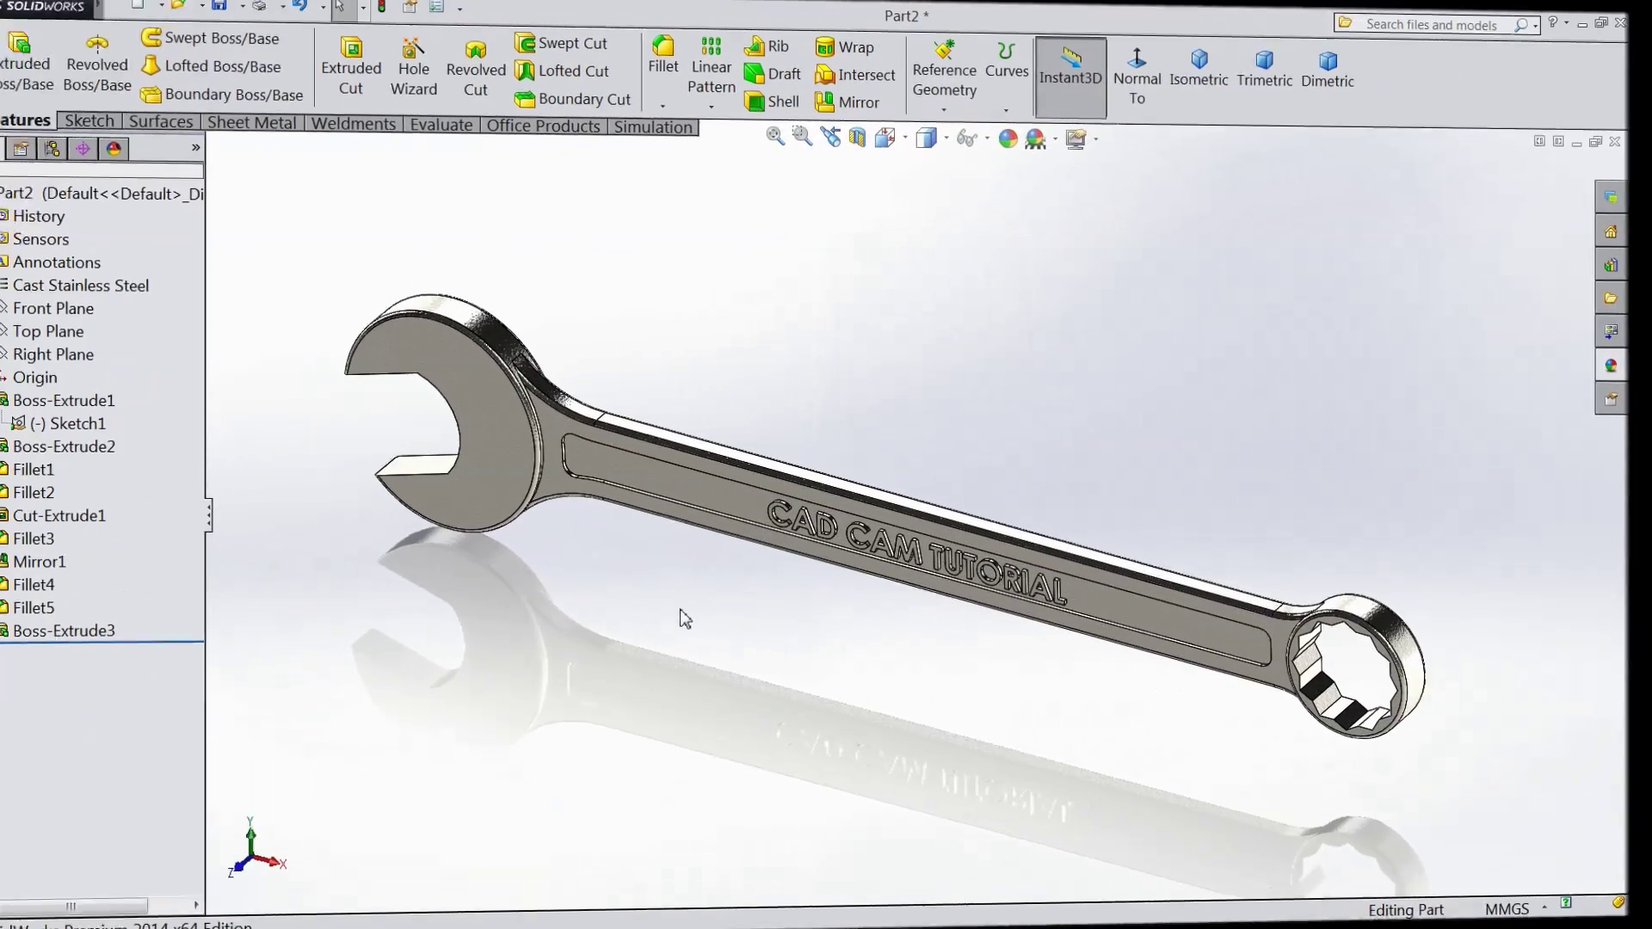
# On the Front Plane, sketch a horizontal construction centerline from the origin to the right.
pyautogui.moveTo(665, 612)
pyautogui.mouseDown(button='middle')
pyautogui.moveTo(564, 584)
pyautogui.moveTo(511, 618)
pyautogui.moveTo(698, 584)
pyautogui.moveTo(451, 499)
pyautogui.moveTo(679, 635)
pyautogui.moveTo(645, 659)
pyautogui.mouseUp(button='middle')
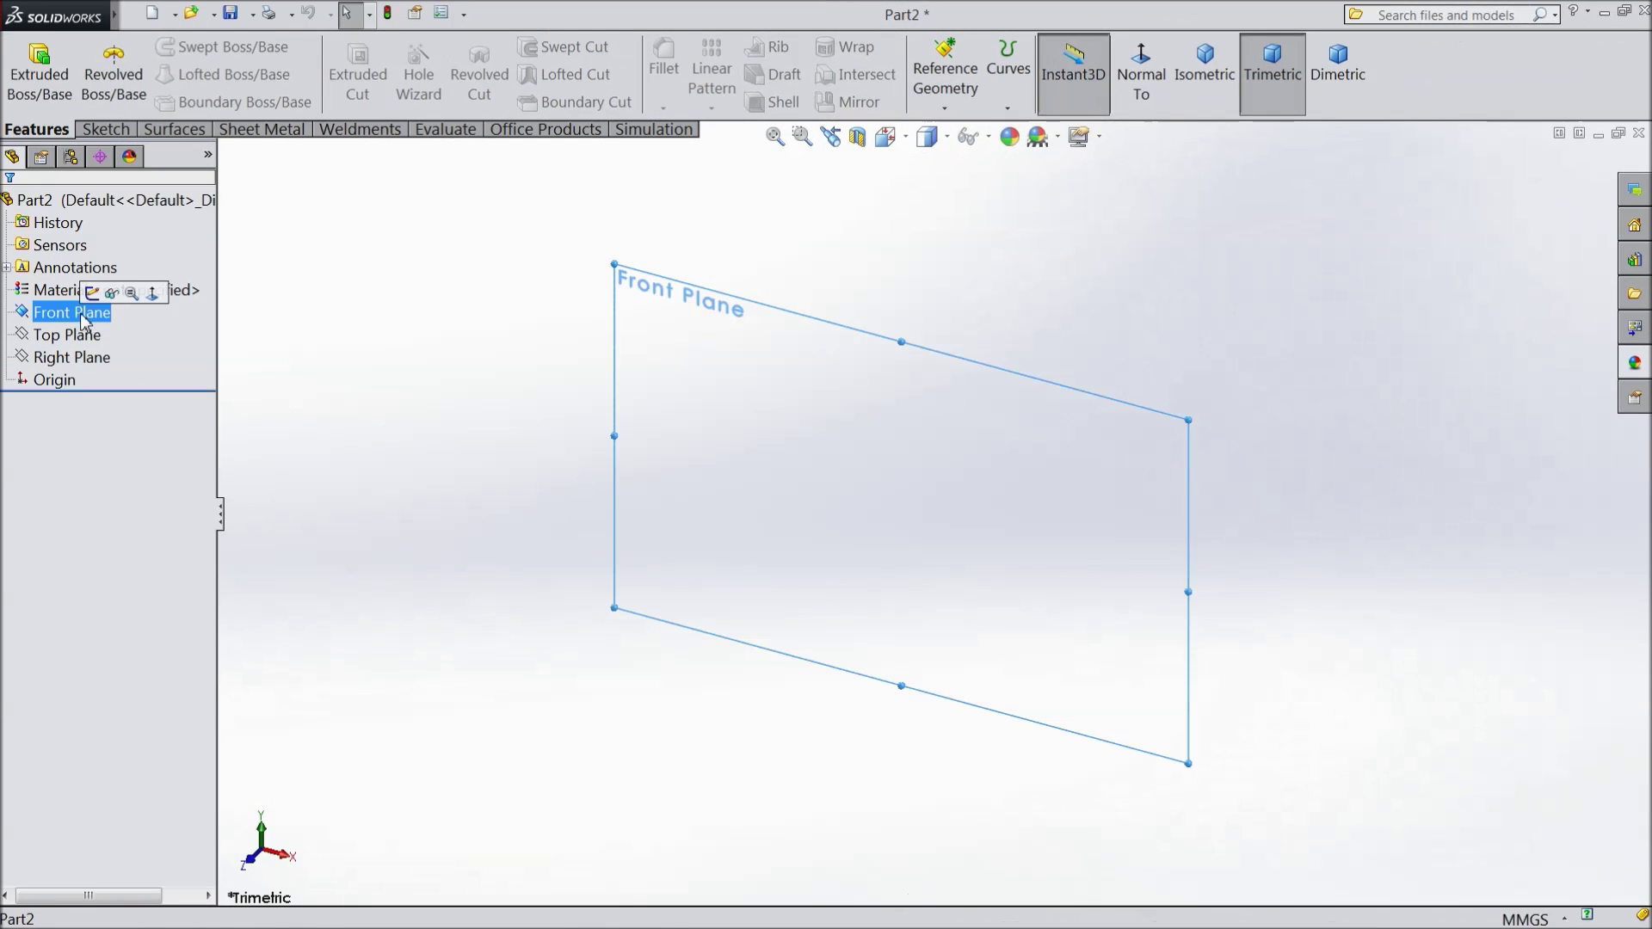
pyautogui.click(145, 291)
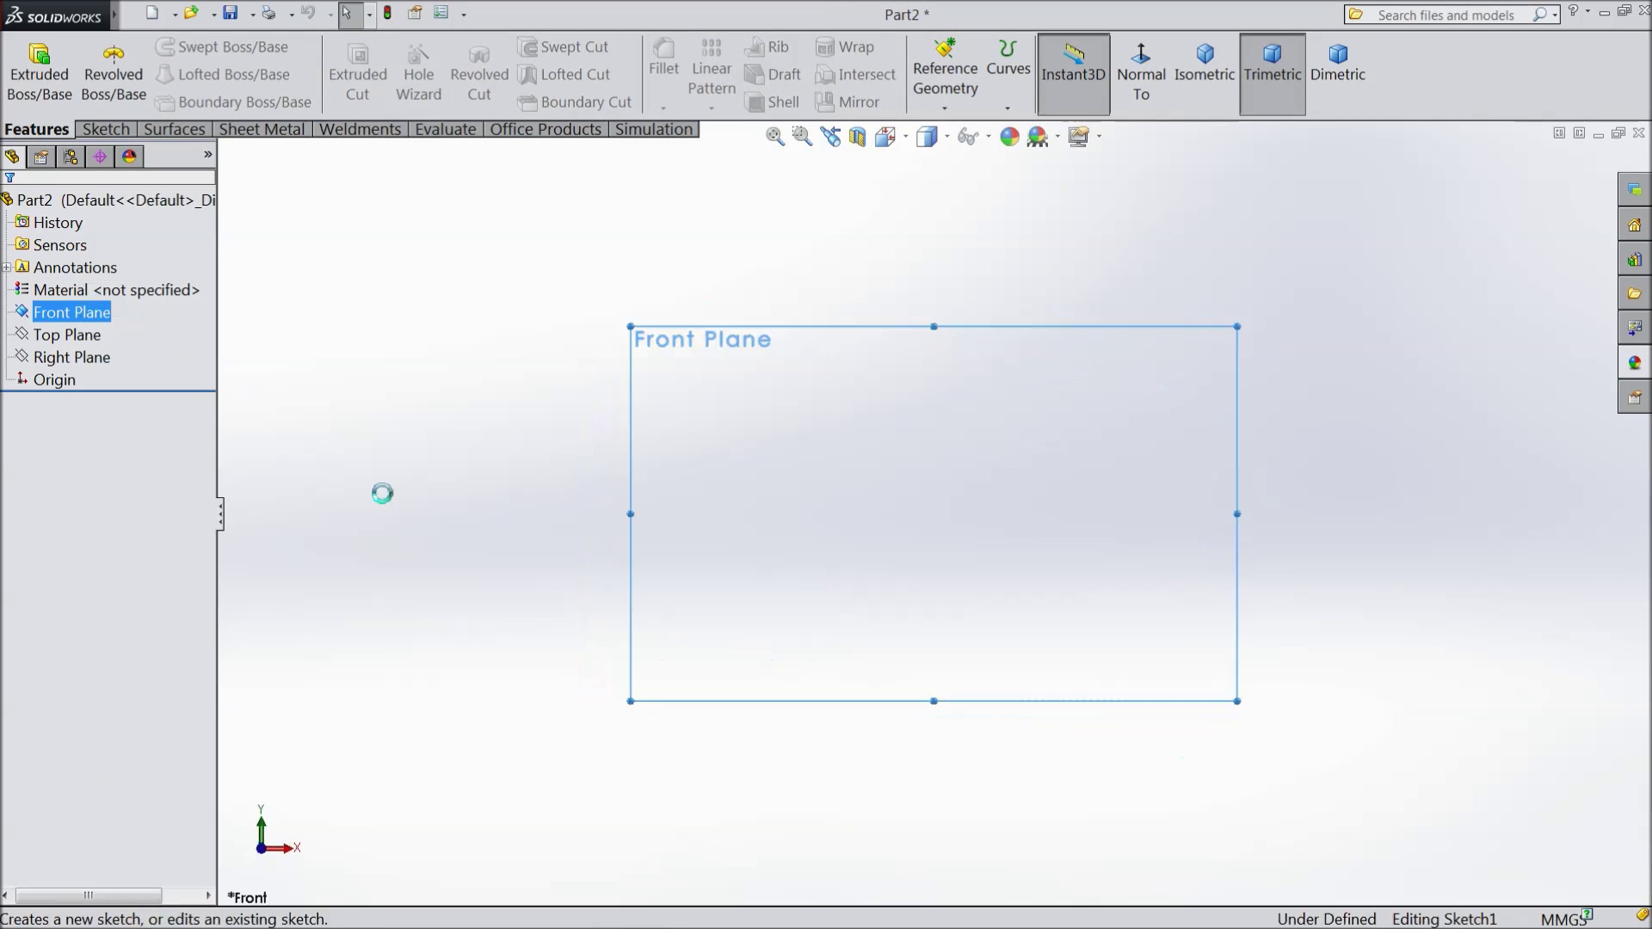
pyautogui.click(104, 129)
pyautogui.click(167, 48)
pyautogui.click(194, 101)
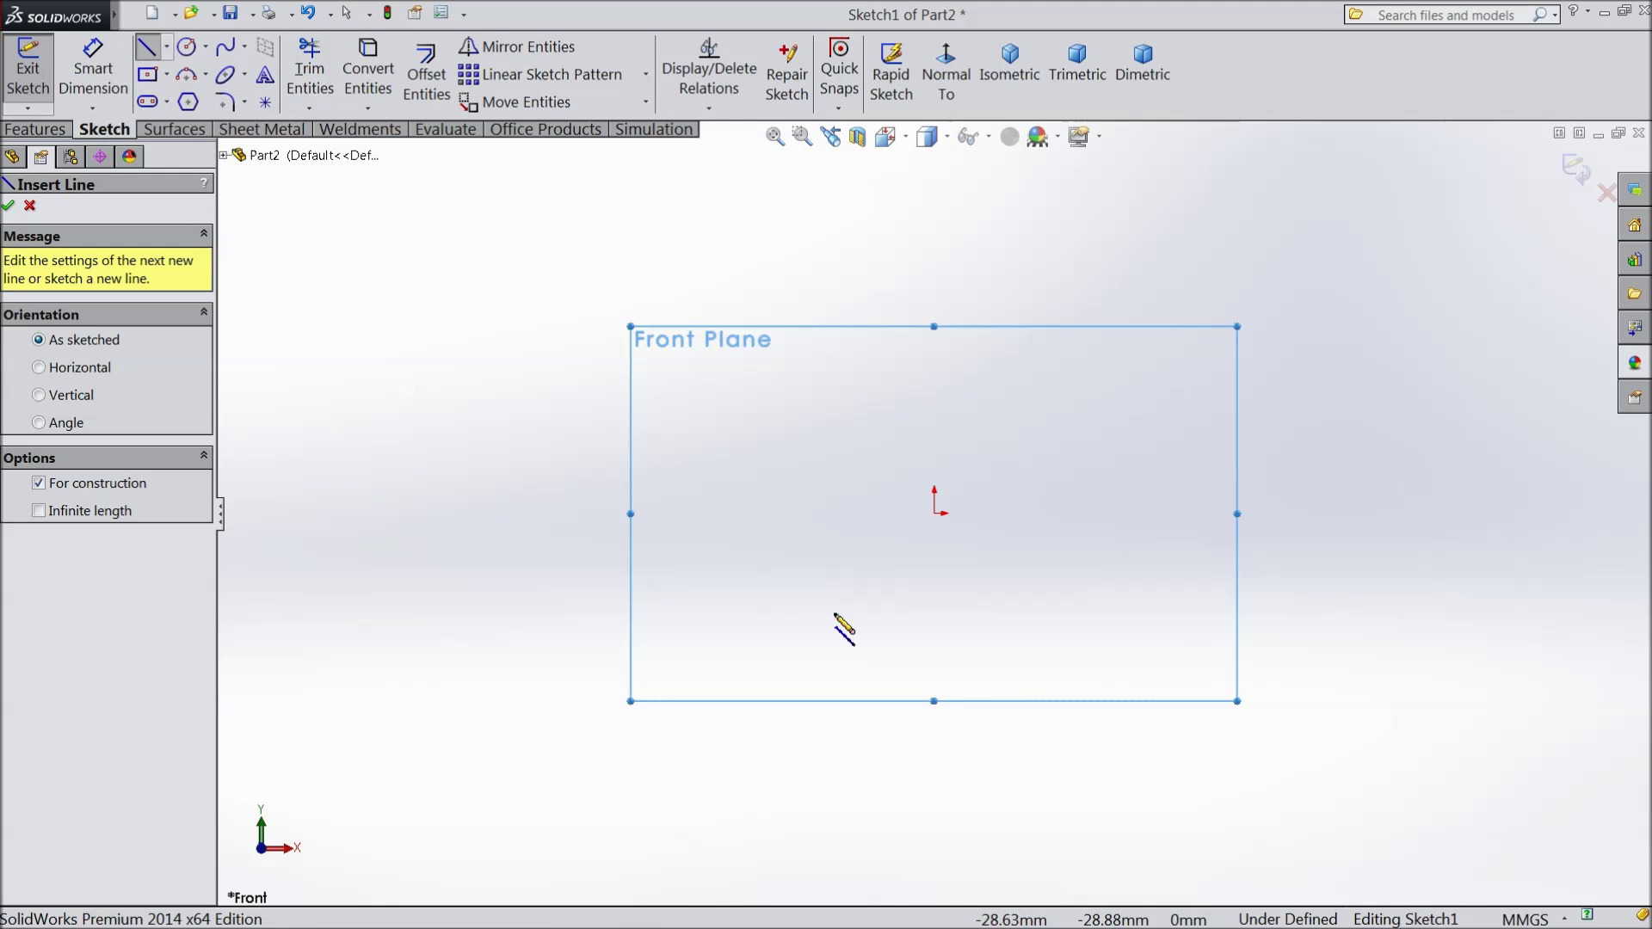
pyautogui.click(862, 513)
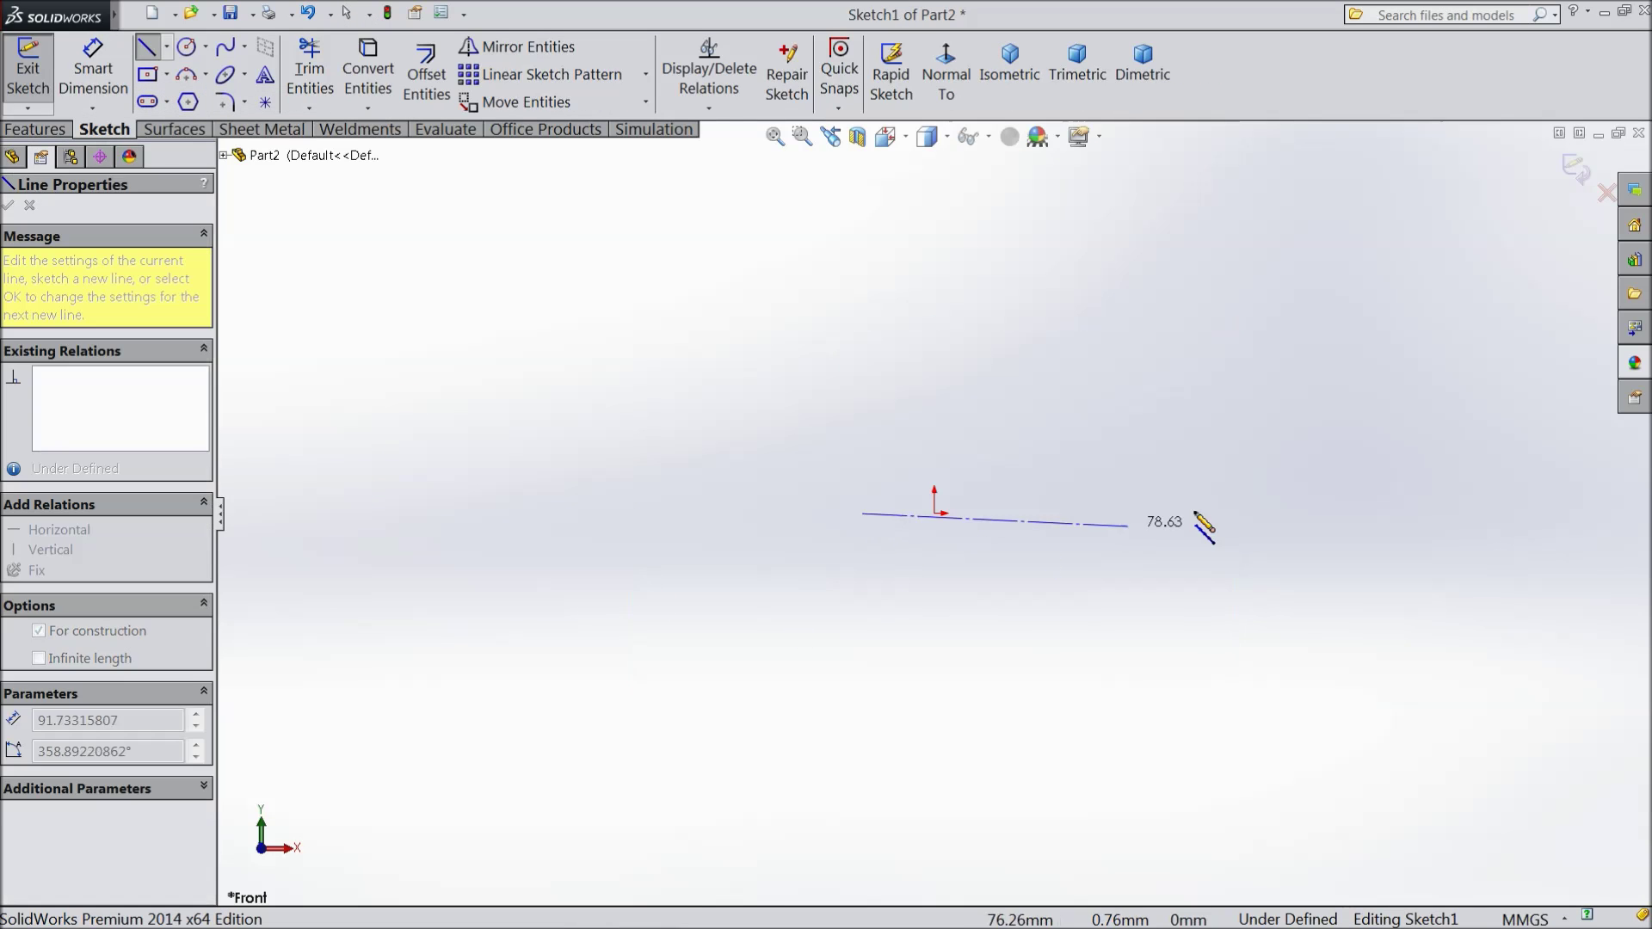
pyautogui.click(1527, 512)
pyautogui.rightClick(1459, 143)
pyautogui.click(1471, 168)
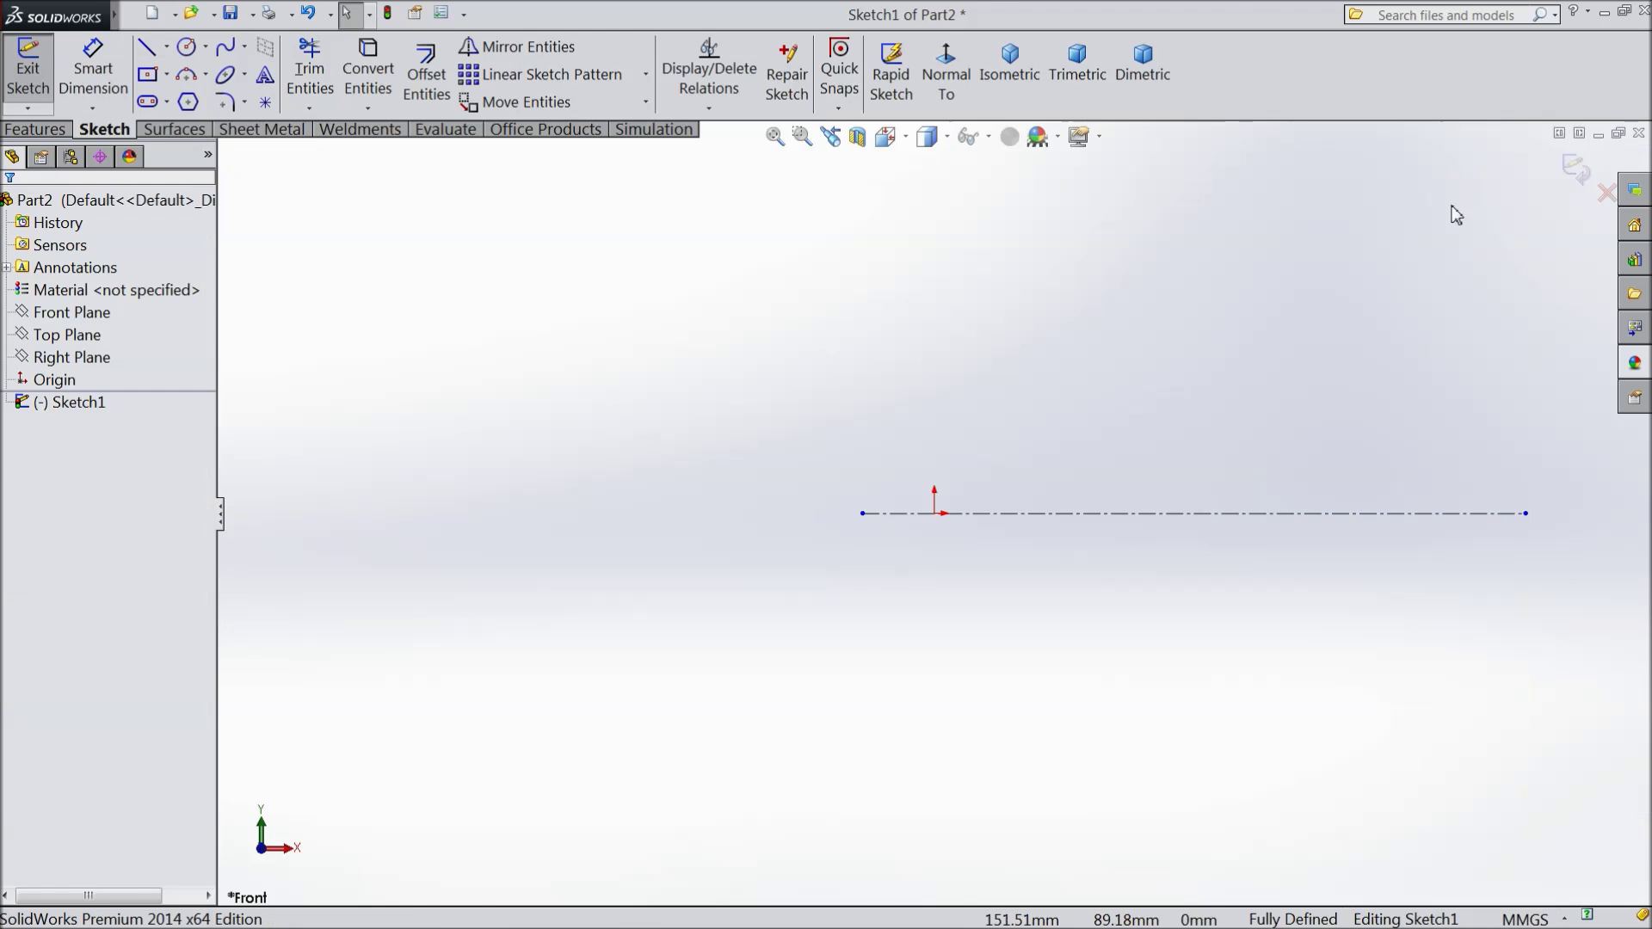
pyautogui.scroll(-2, 1468, 482)
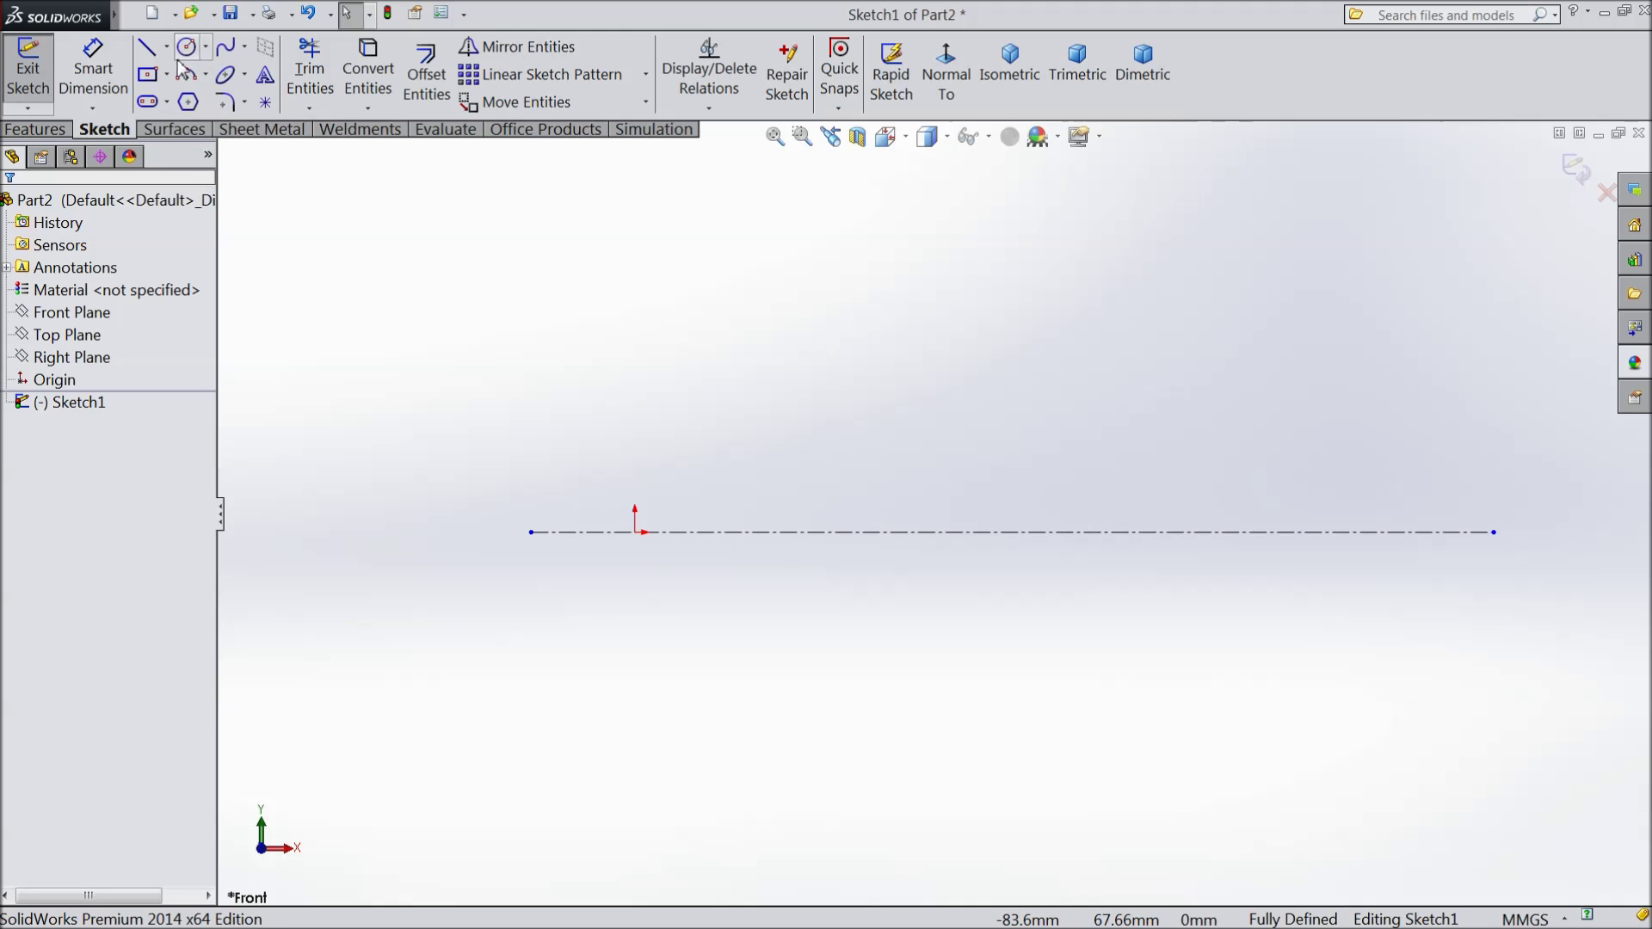
# Draw a tilted ellipse centred on the origin.
pyautogui.click(634, 533)
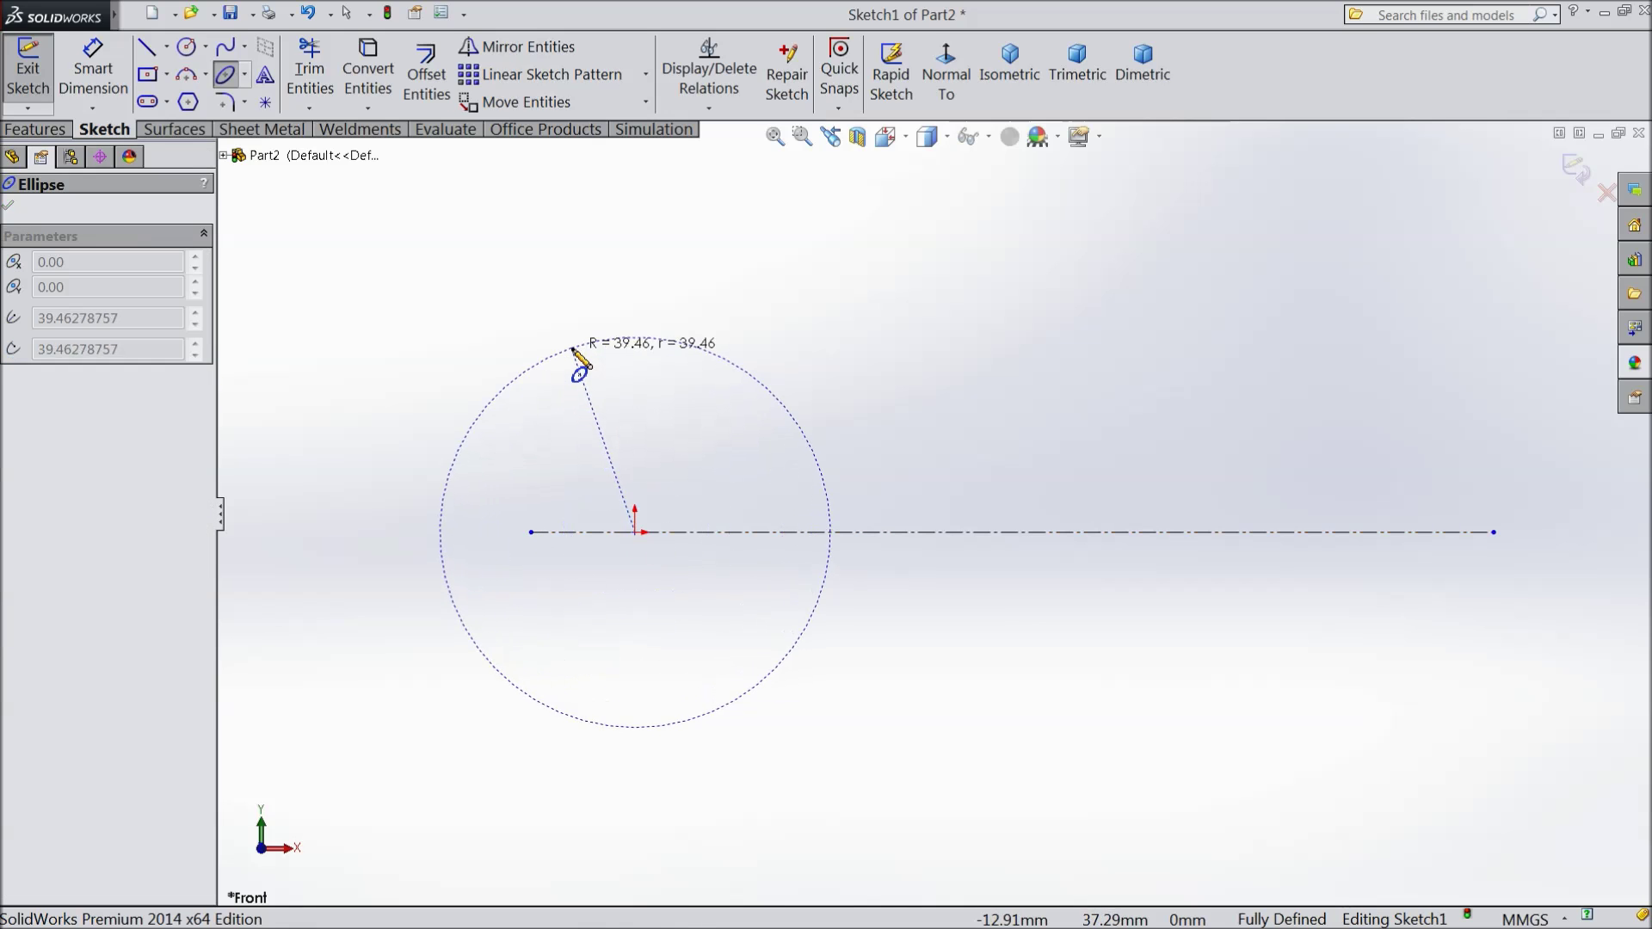
pyautogui.click(580, 351)
pyautogui.click(490, 483)
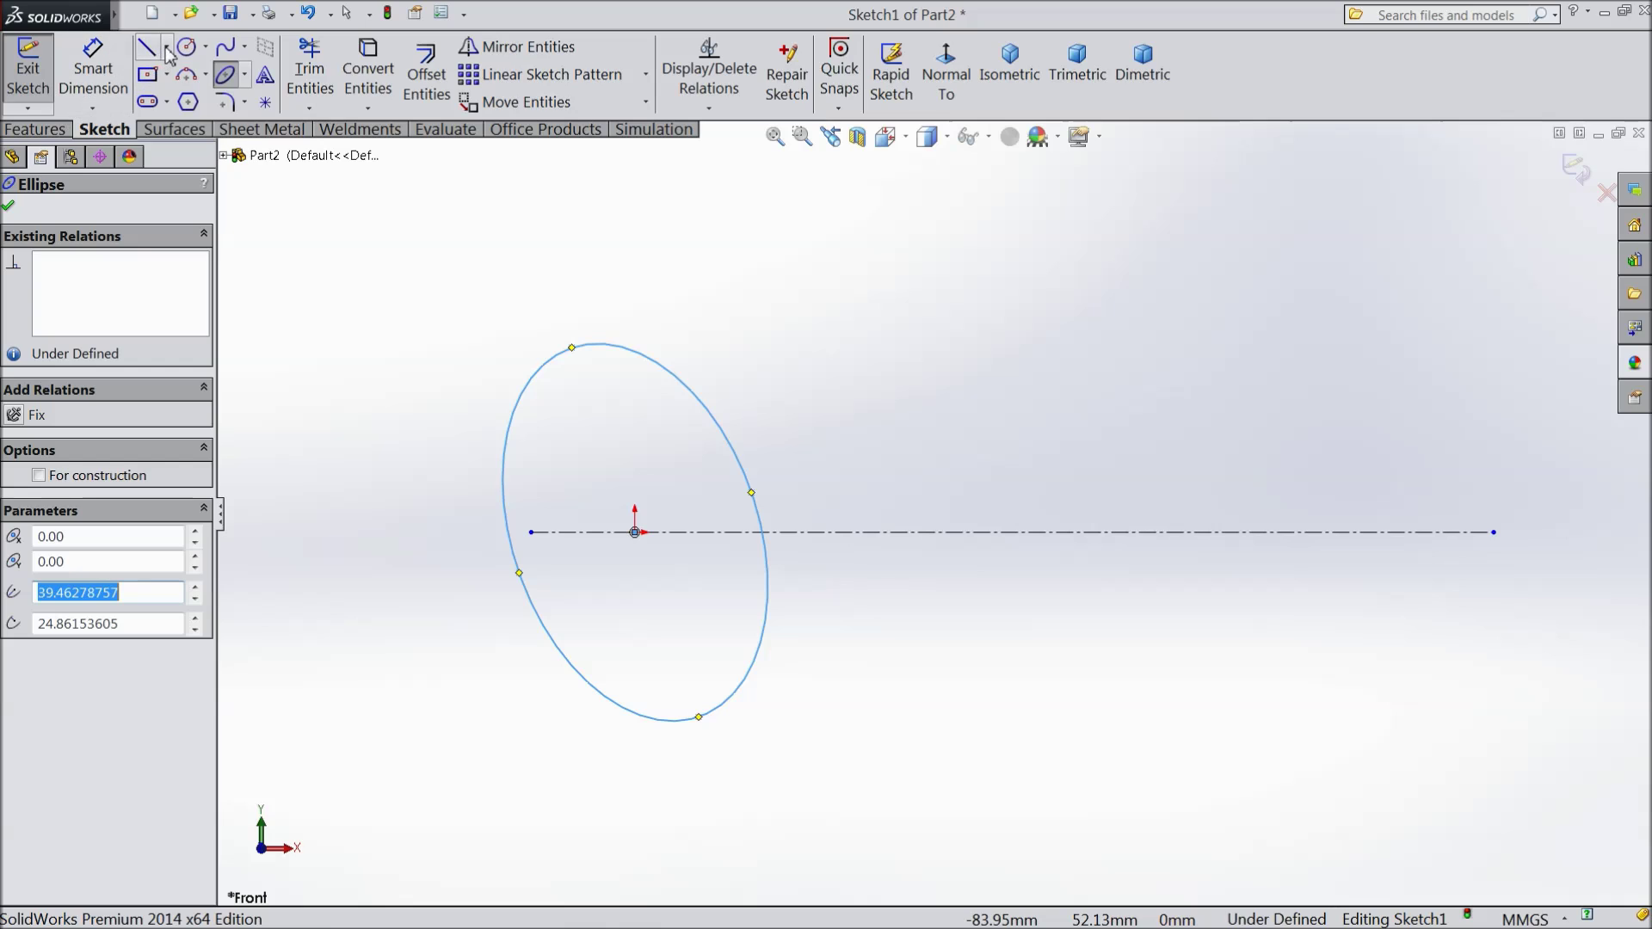
pyautogui.click(11, 206)
# Add construction centerlines from the ellipse's top vertex to its centre and on to its left vertex.
pyautogui.click(164, 47)
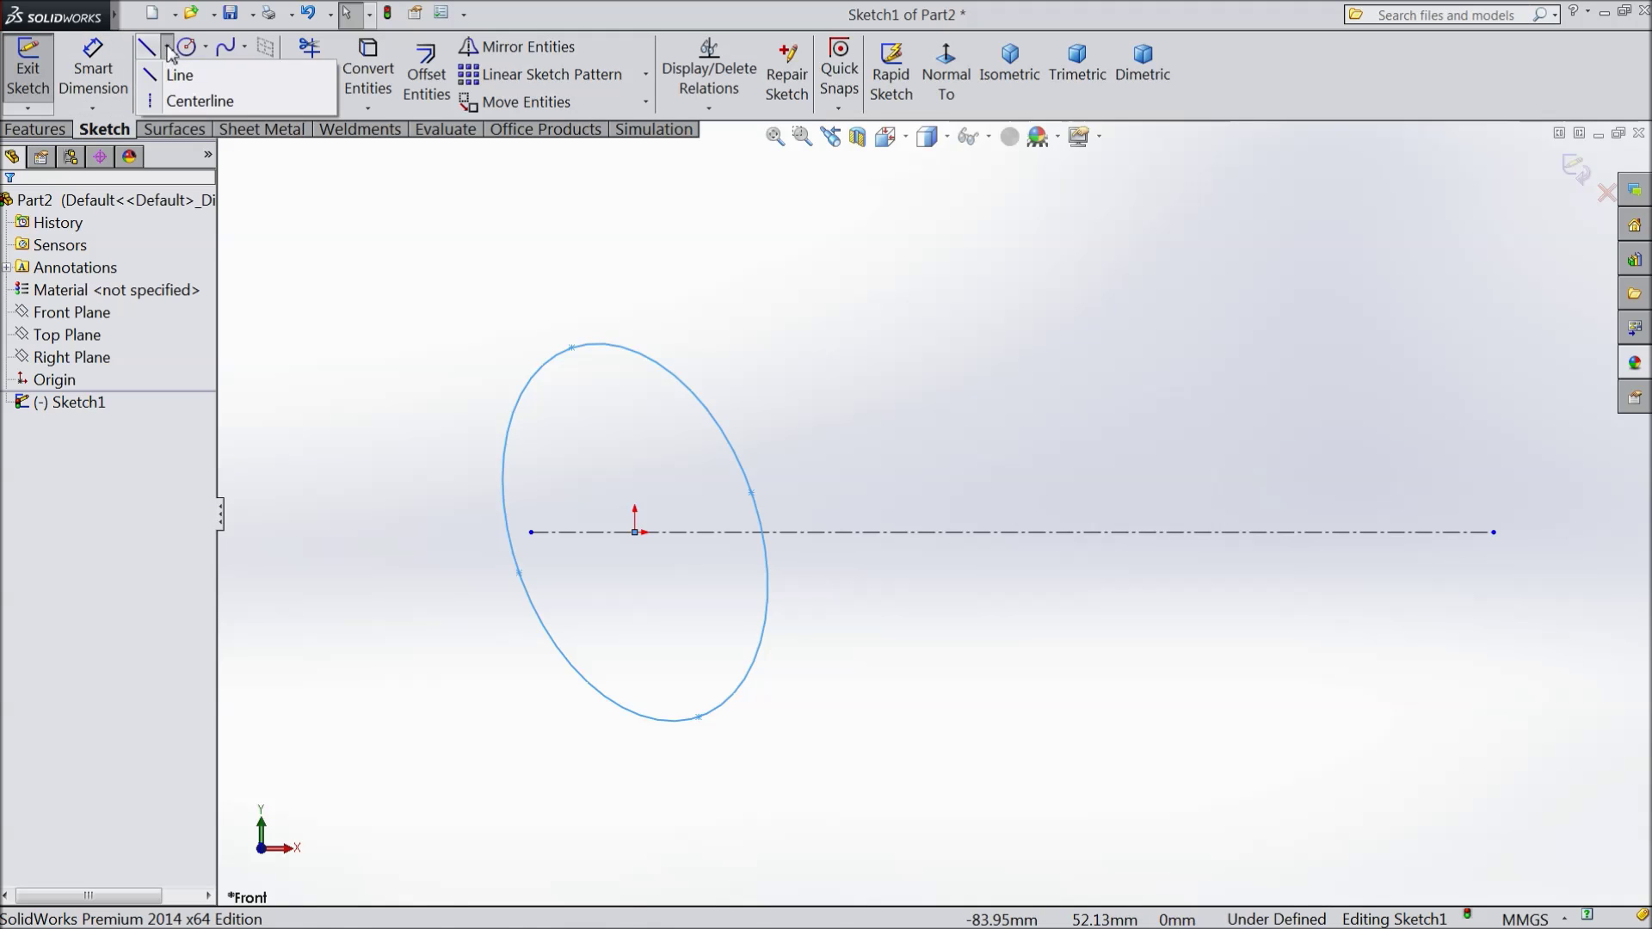
pyautogui.click(198, 101)
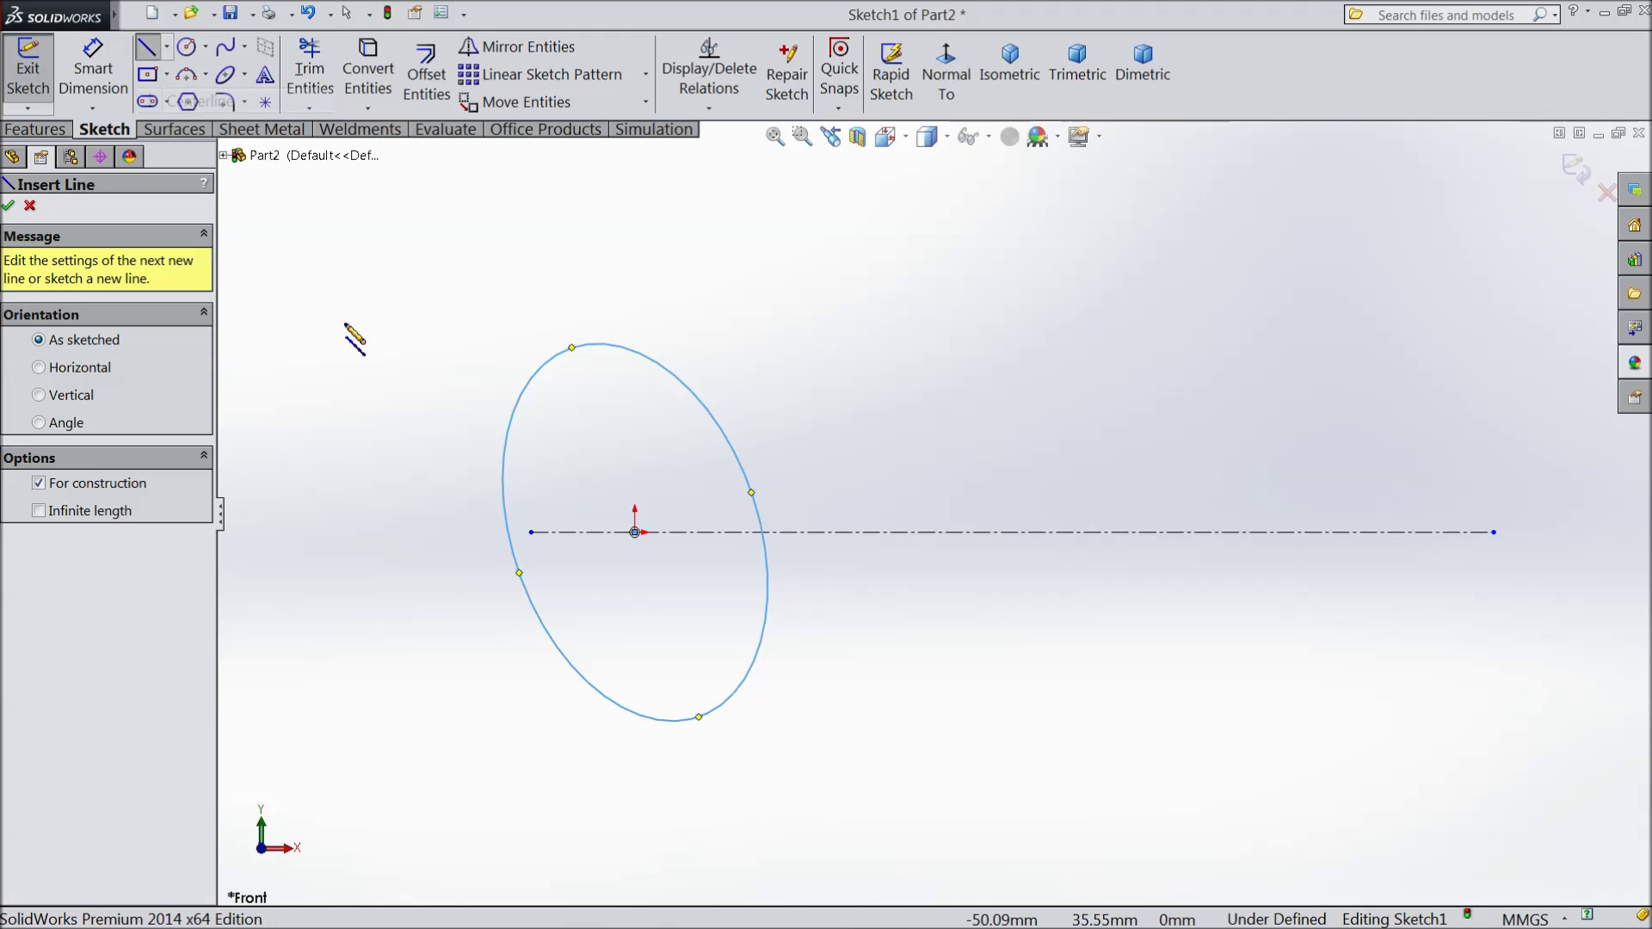
pyautogui.click(572, 351)
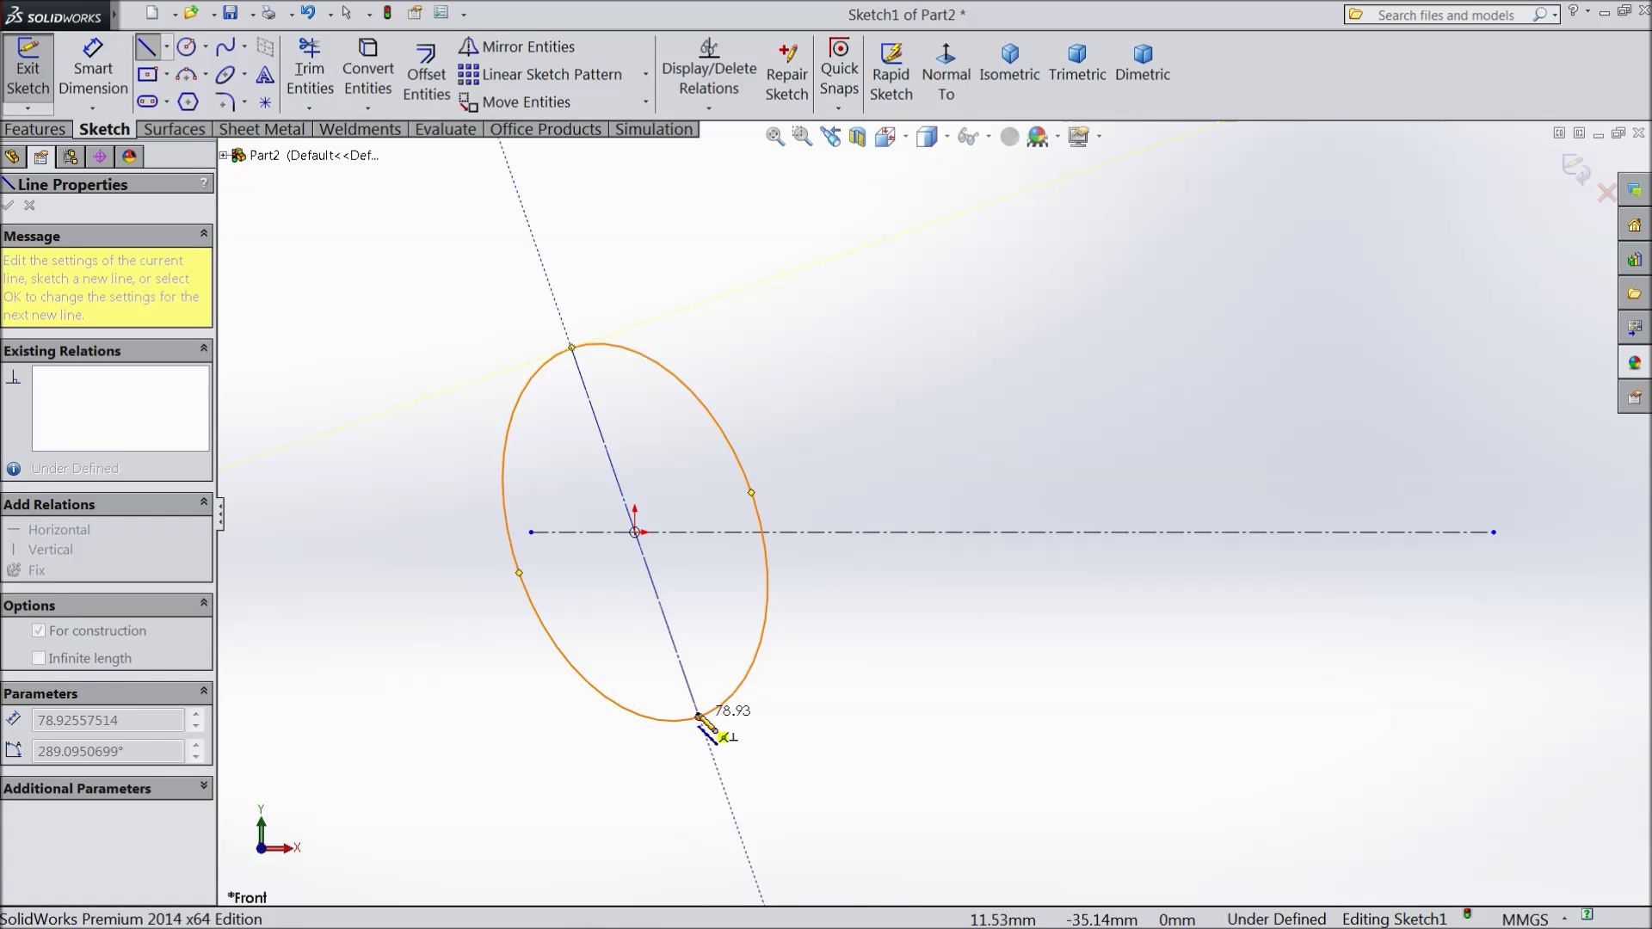
pyautogui.click(635, 531)
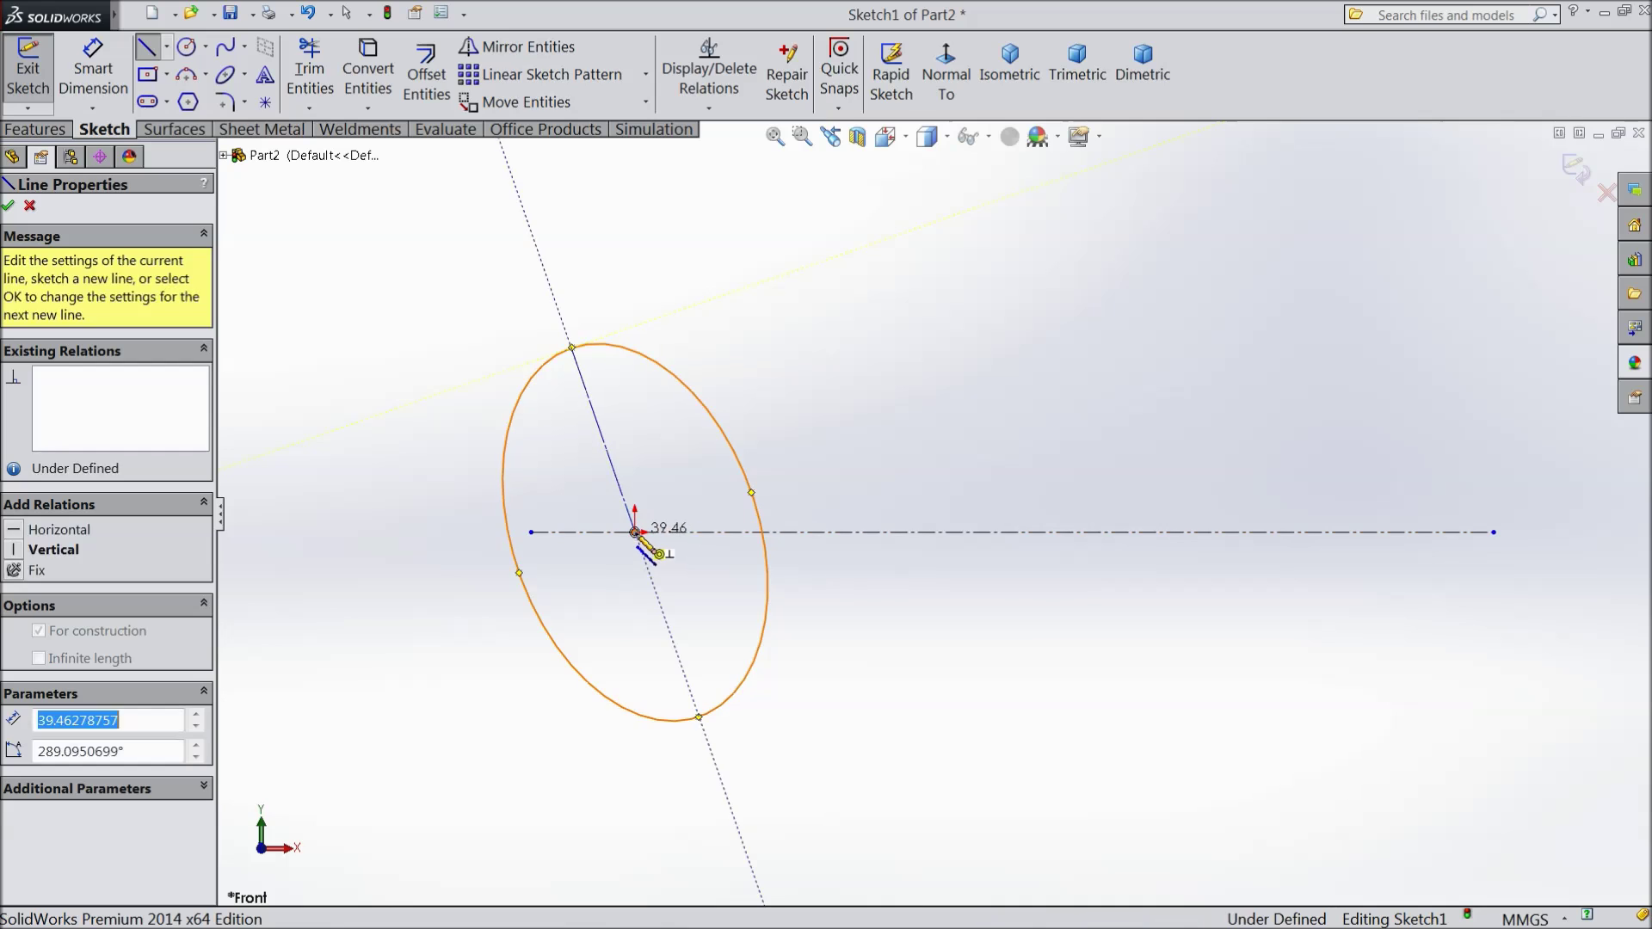
pyautogui.click(521, 573)
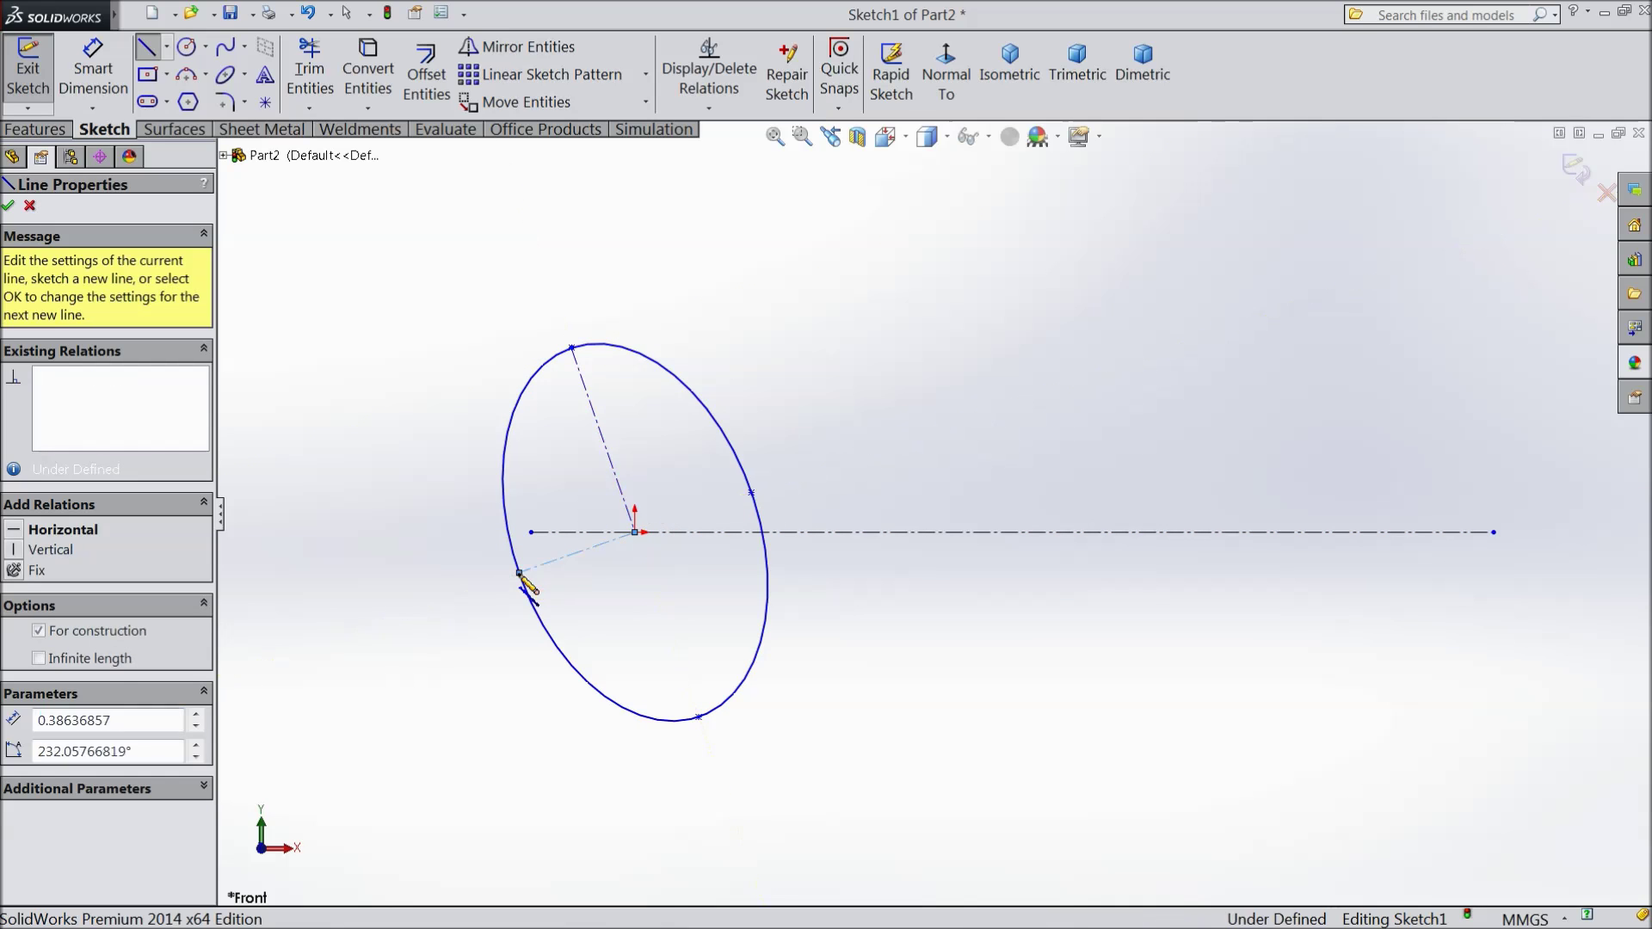
pyautogui.rightClick(465, 578)
pyautogui.click(497, 168)
pyautogui.press('d')
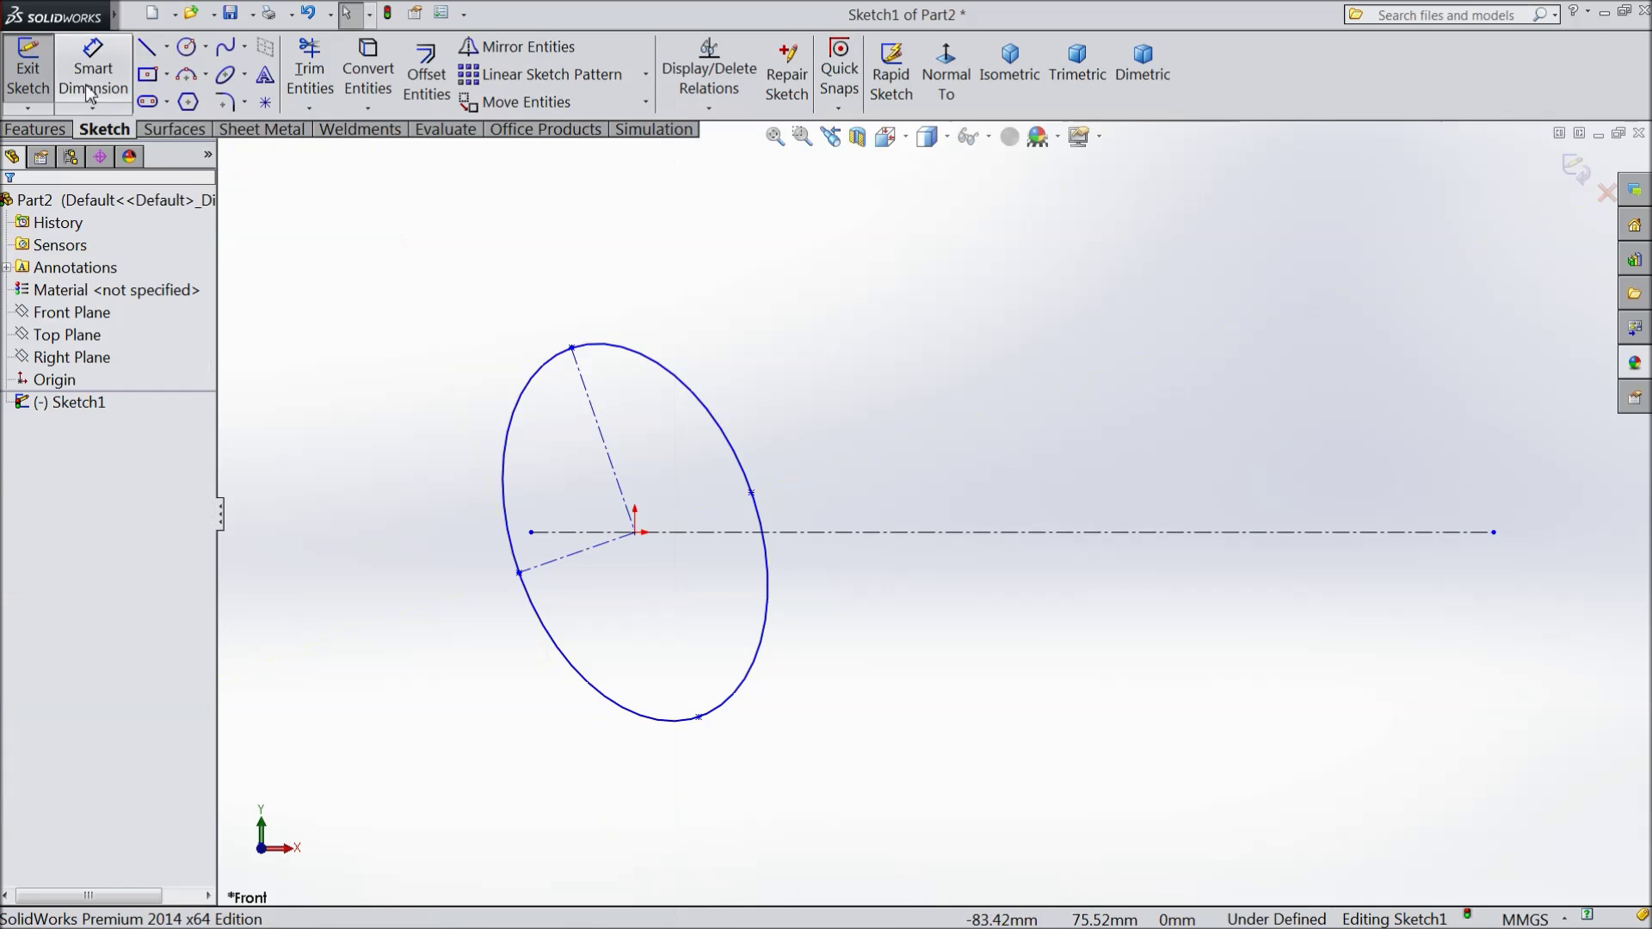
# Dimension the angle between the horizontal and short-axis centerlines as 17°.
pyautogui.click(576, 532)
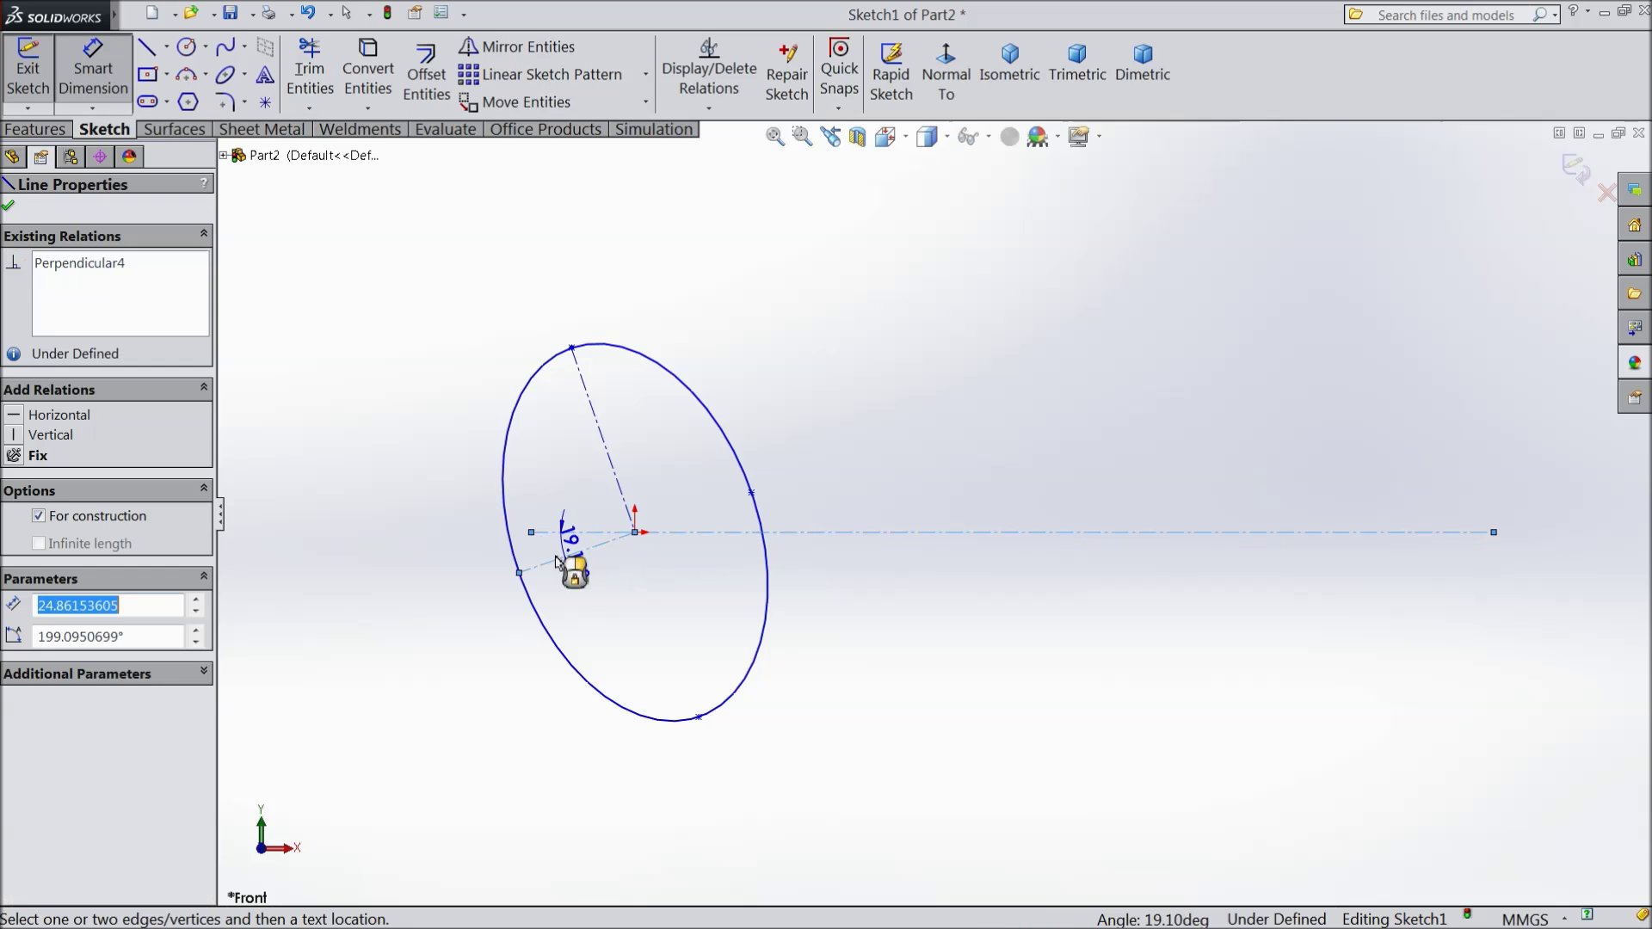
pyautogui.click(316, 588)
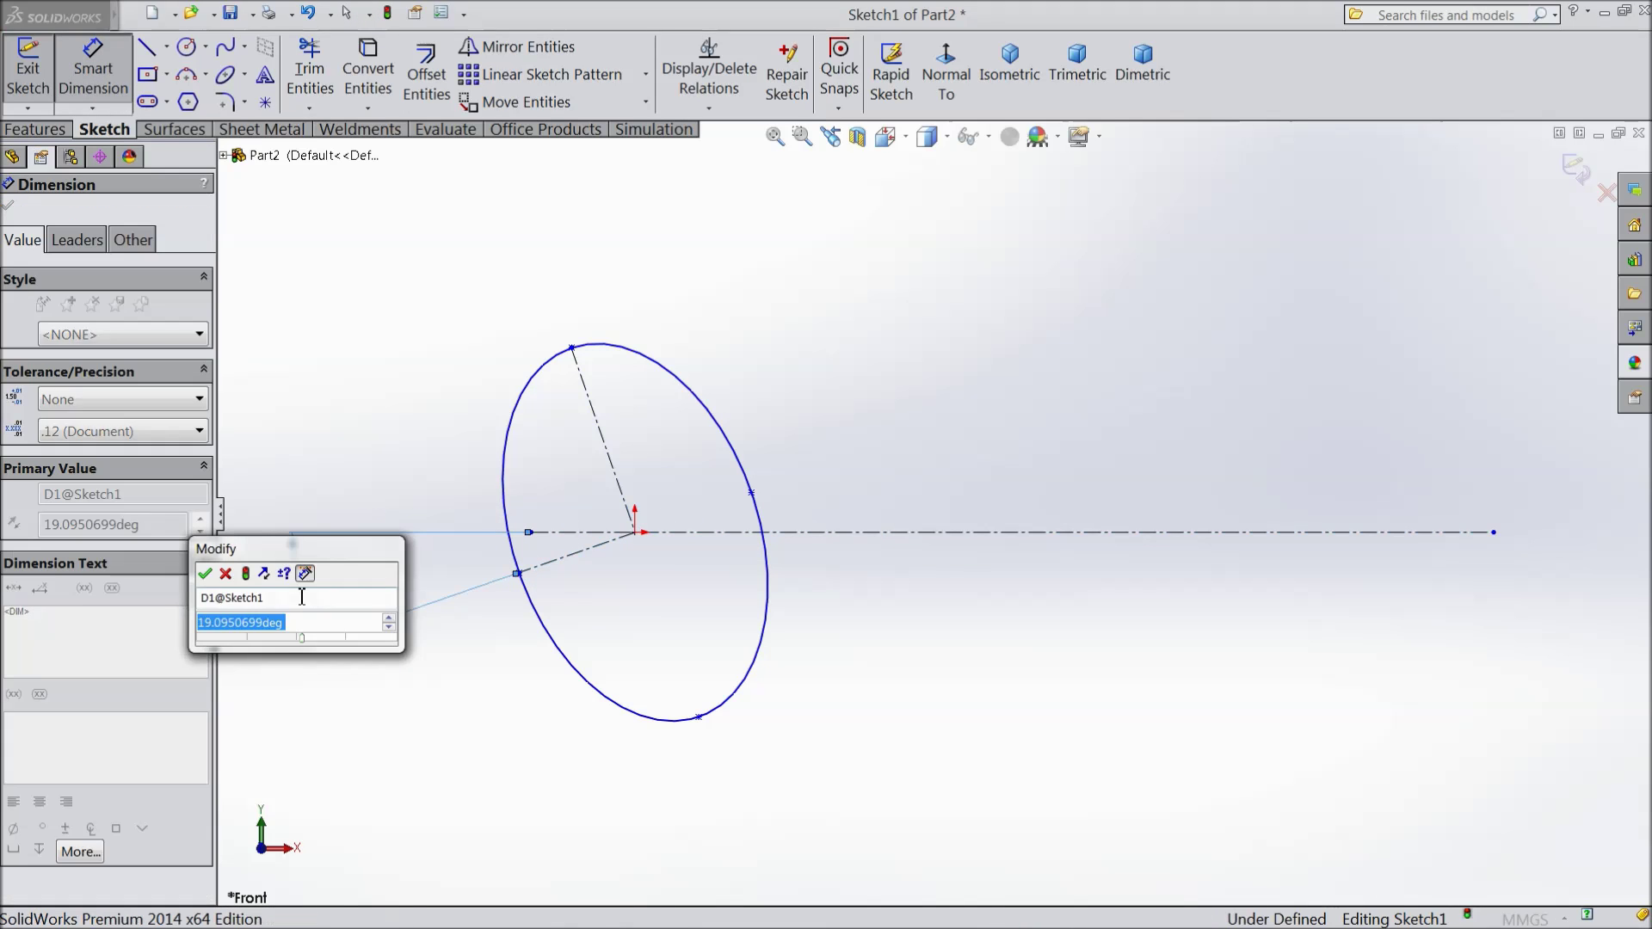
pyautogui.write('17')
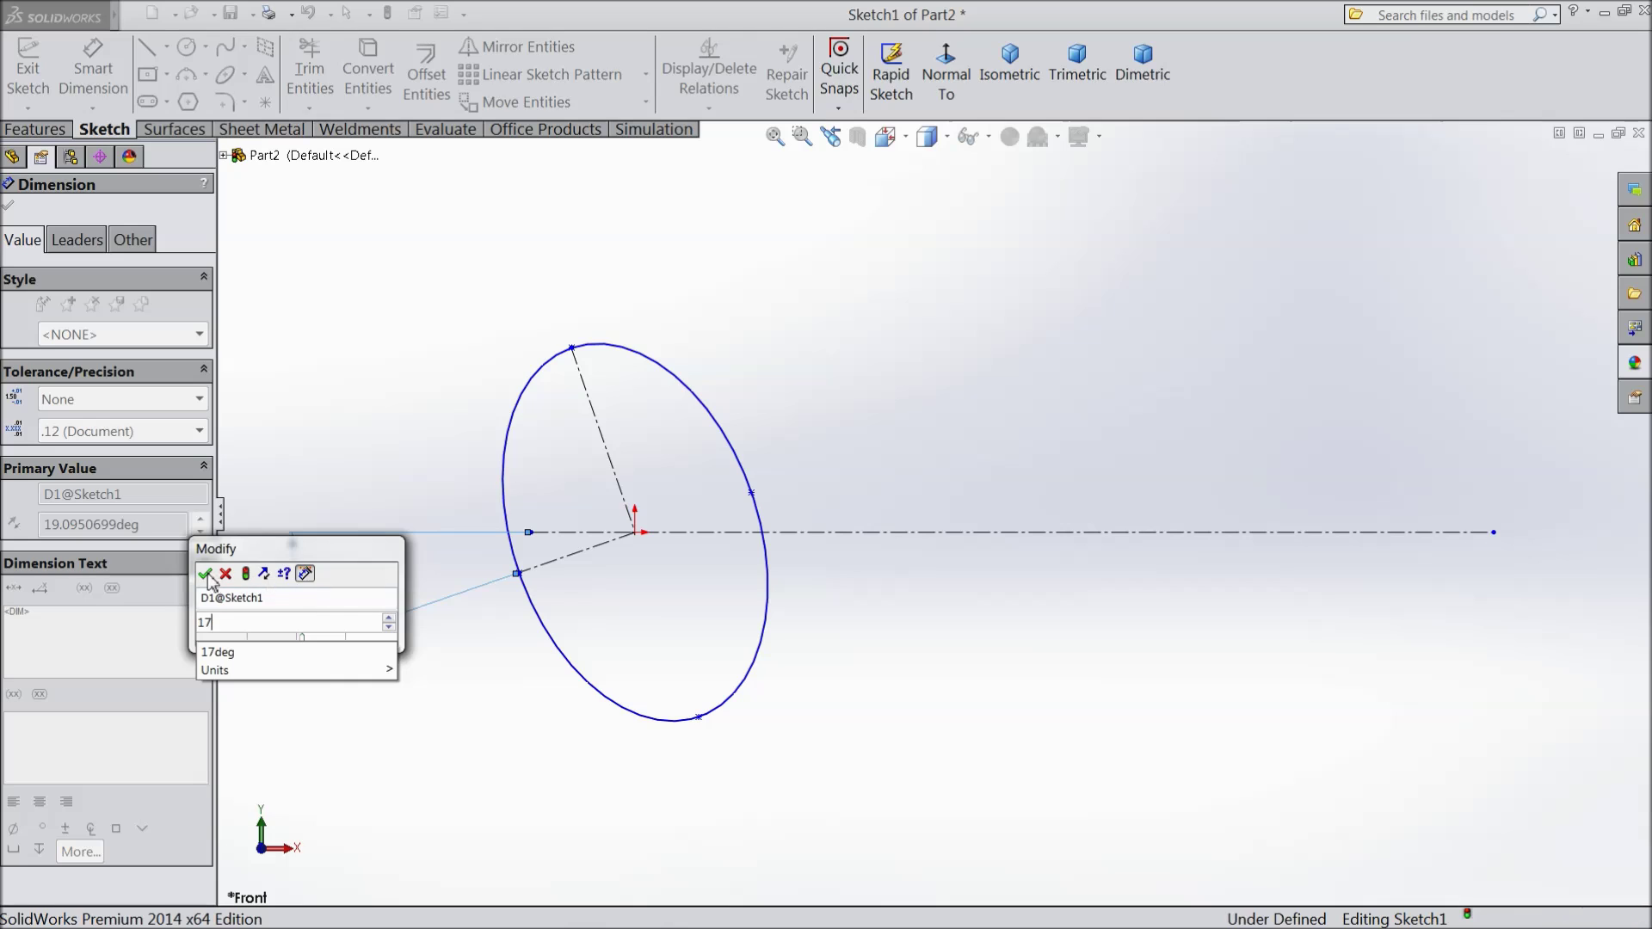
pyautogui.press('Return')
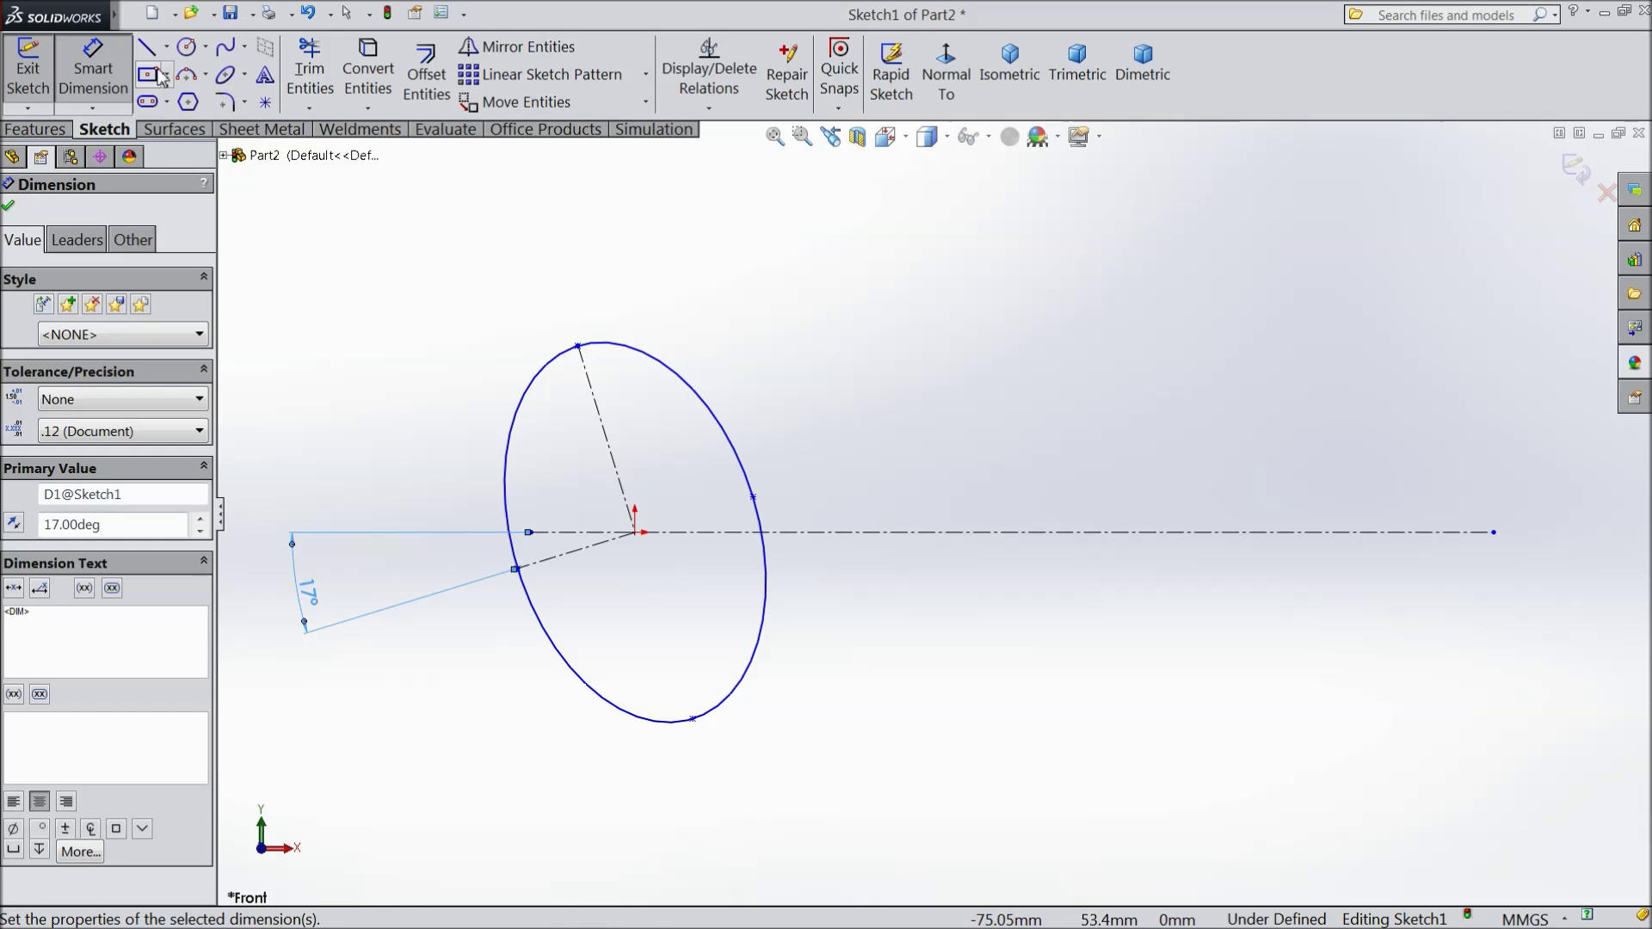
# Draw a short line inside the ellipse.
pyautogui.click(149, 52)
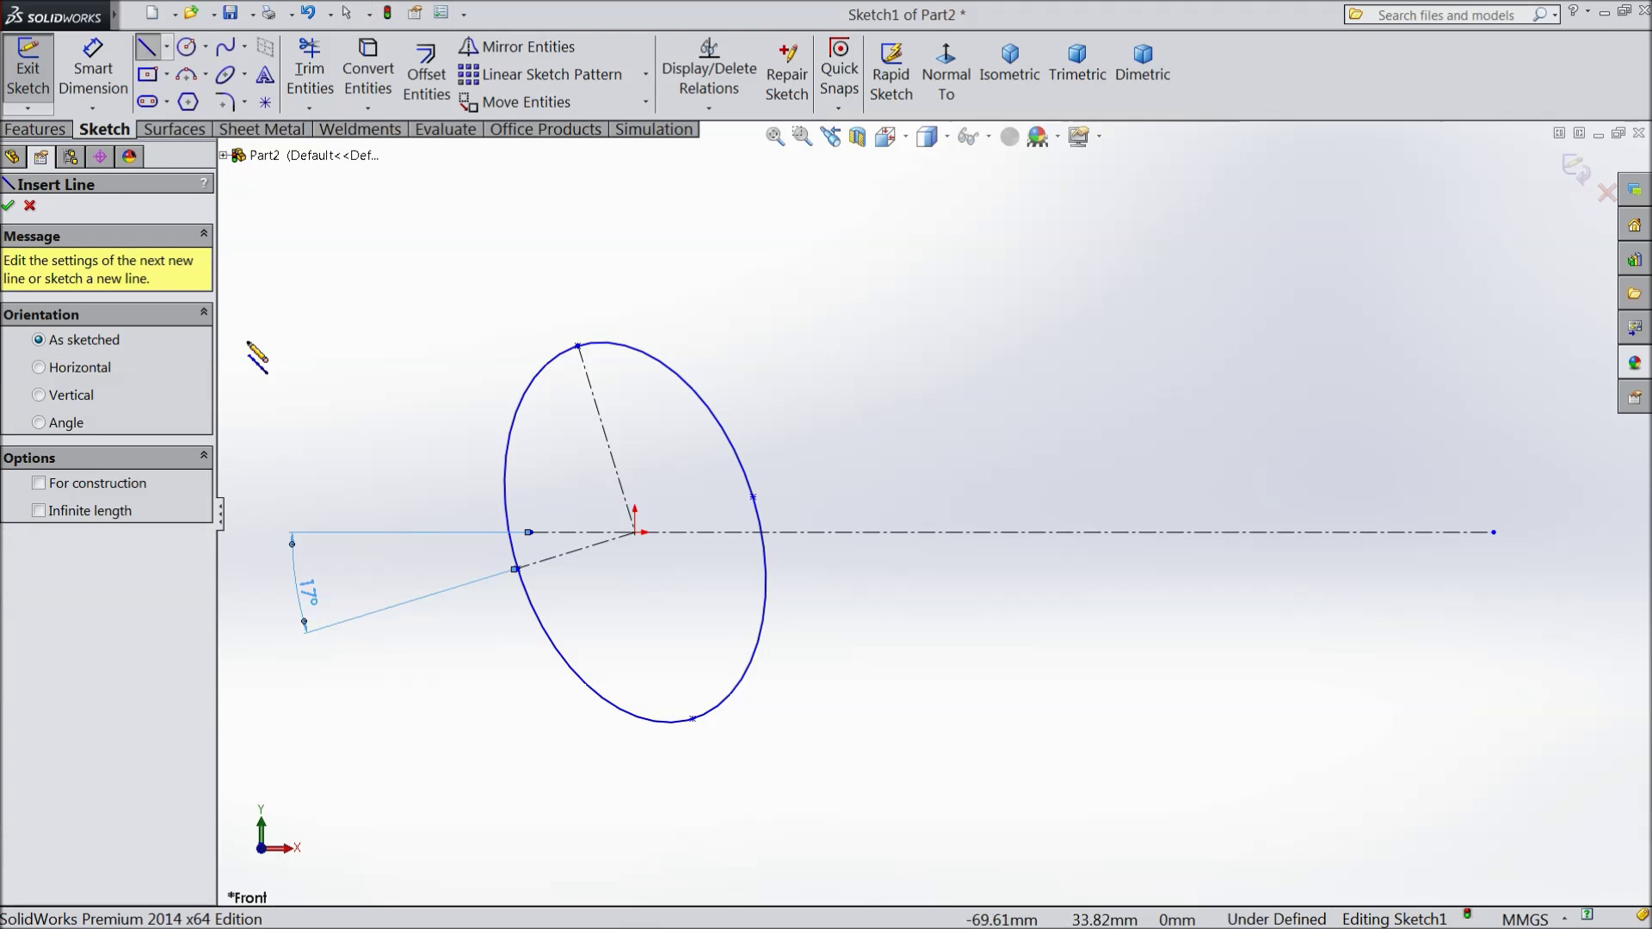
pyautogui.click(633, 465)
pyautogui.click(558, 493)
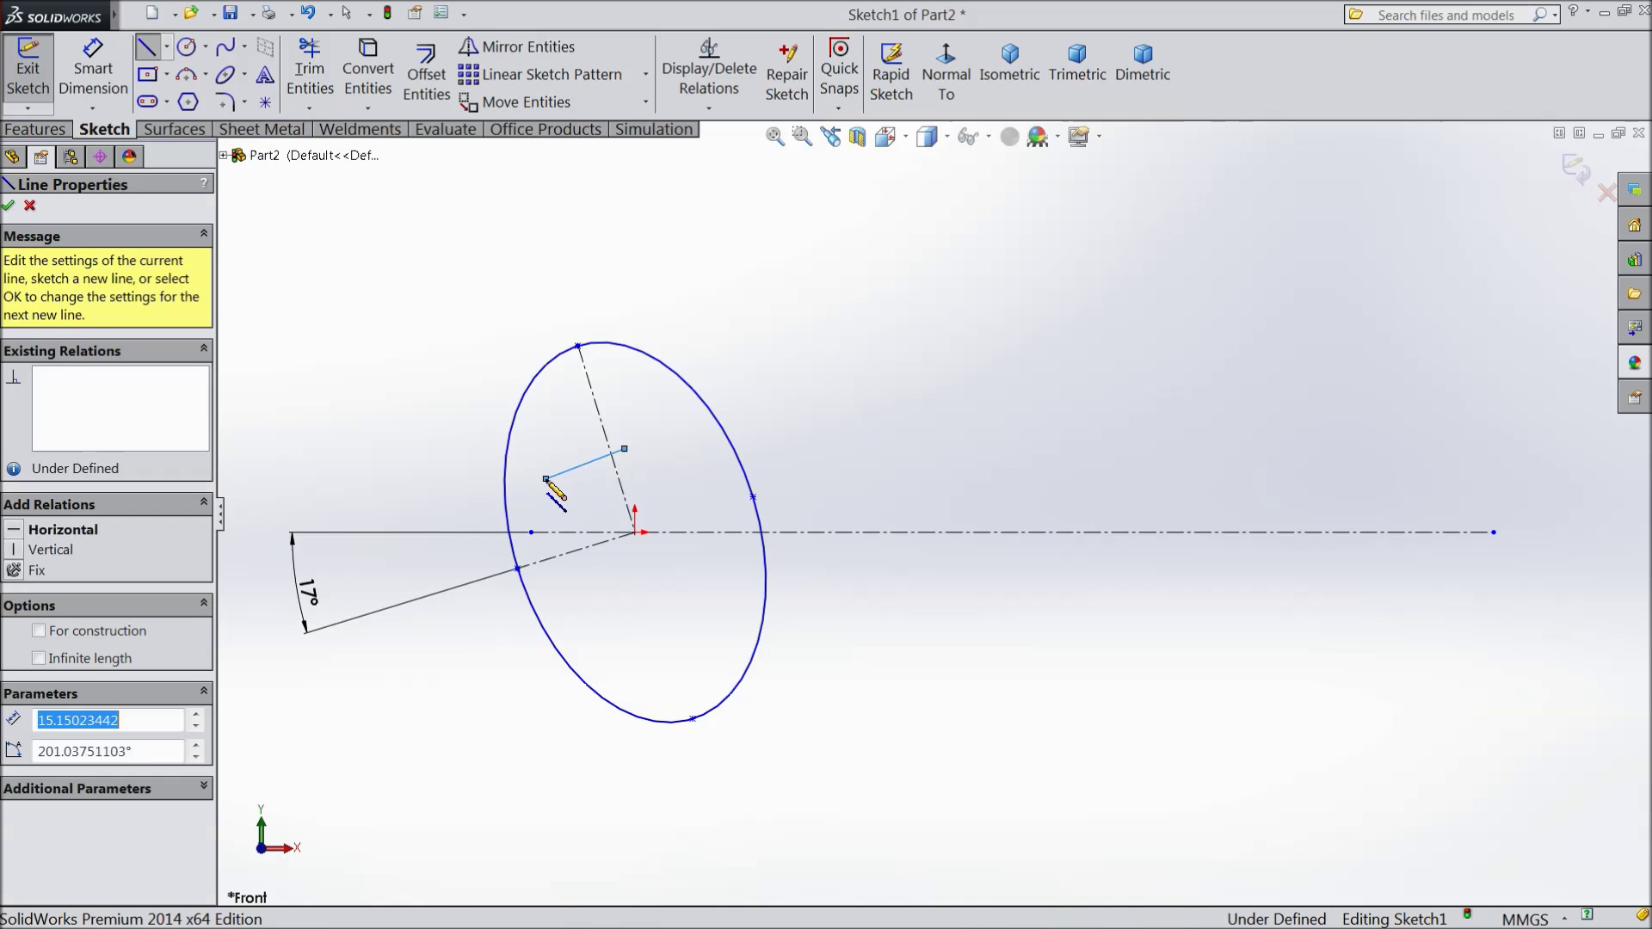
pyautogui.rightClick(467, 142)
pyautogui.click(516, 158)
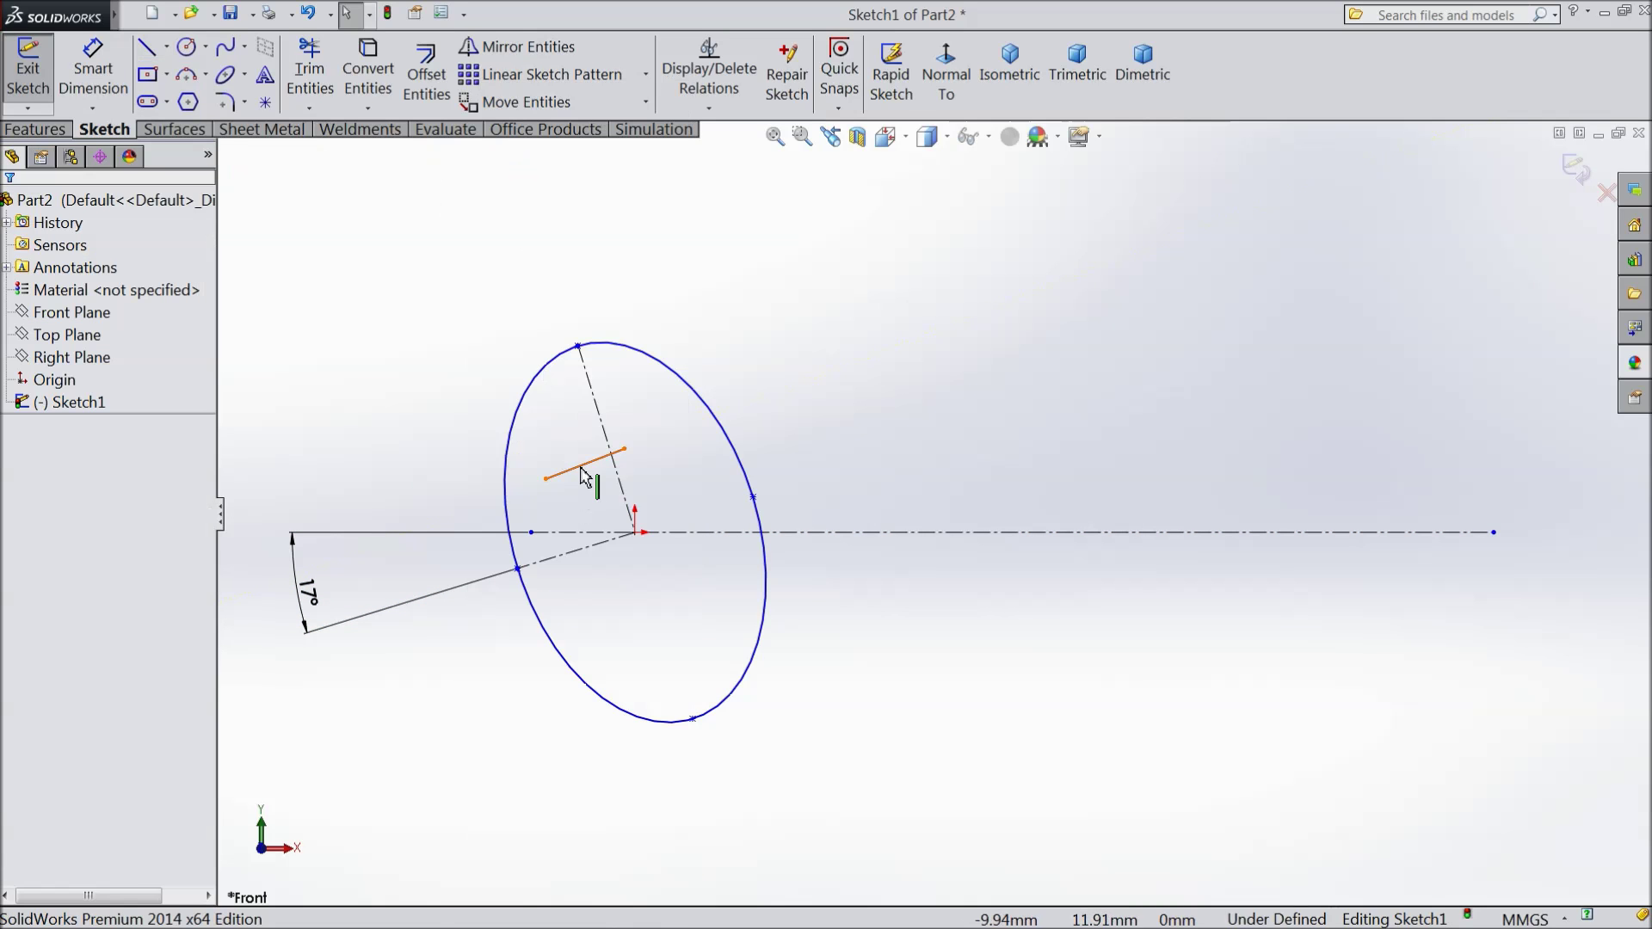
# Make the short line parallel to the short-axis centerline.
pyautogui.click(582, 479)
pyautogui.keyDown('ctrl'); pyautogui.click(581, 555); pyautogui.keyUp('ctrl')
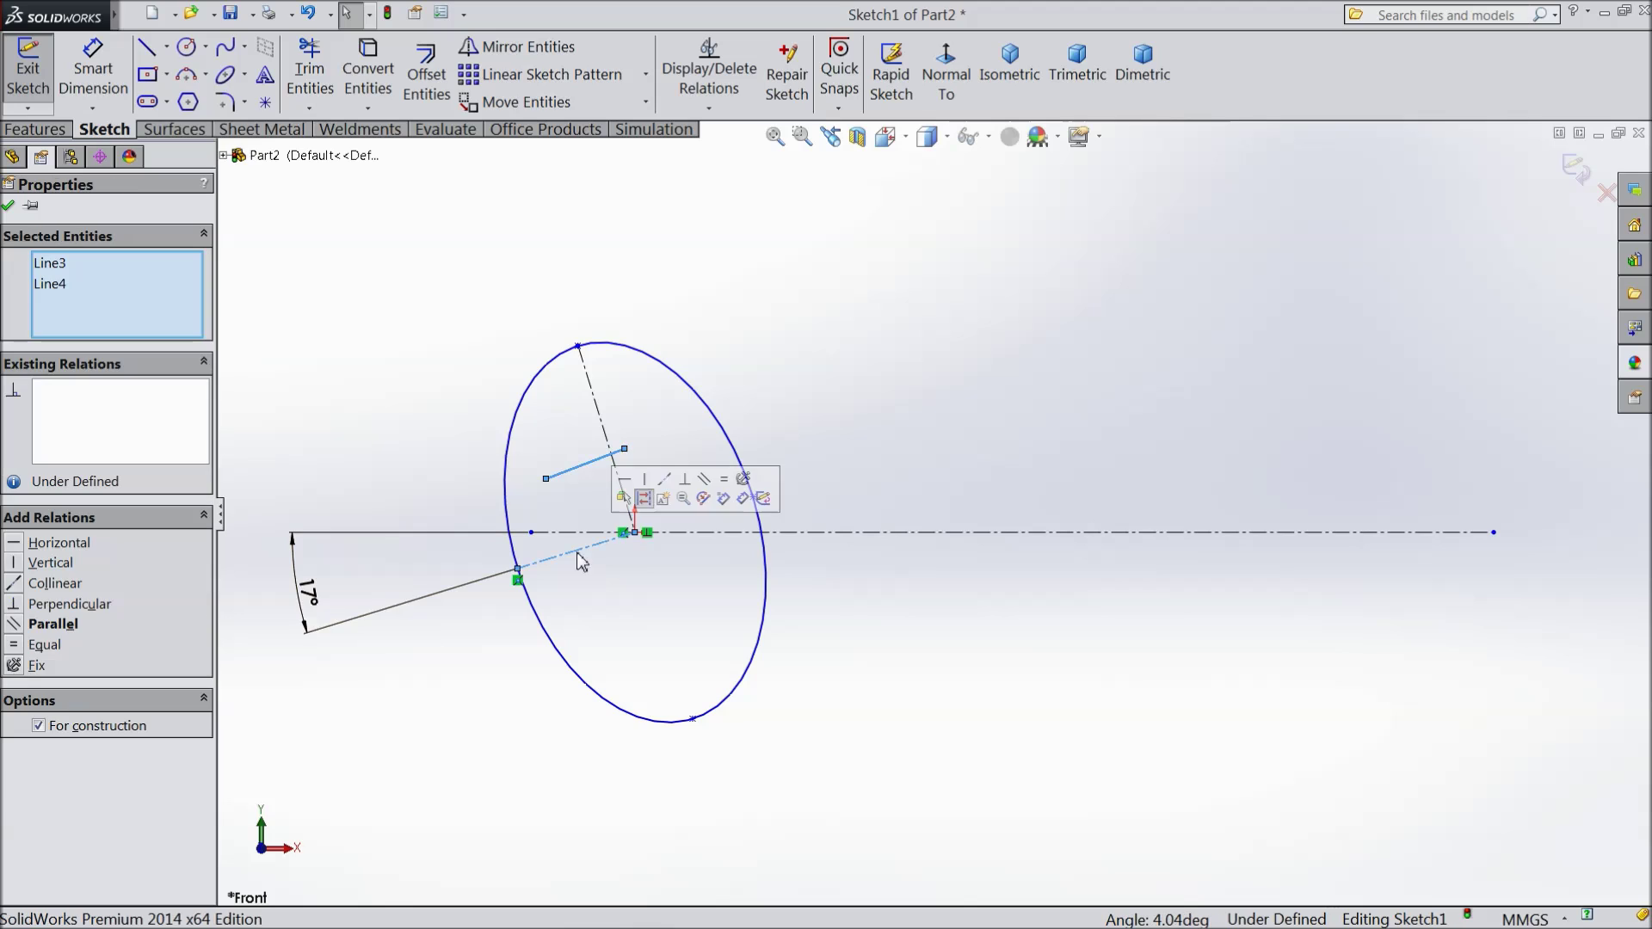
pyautogui.click(705, 481)
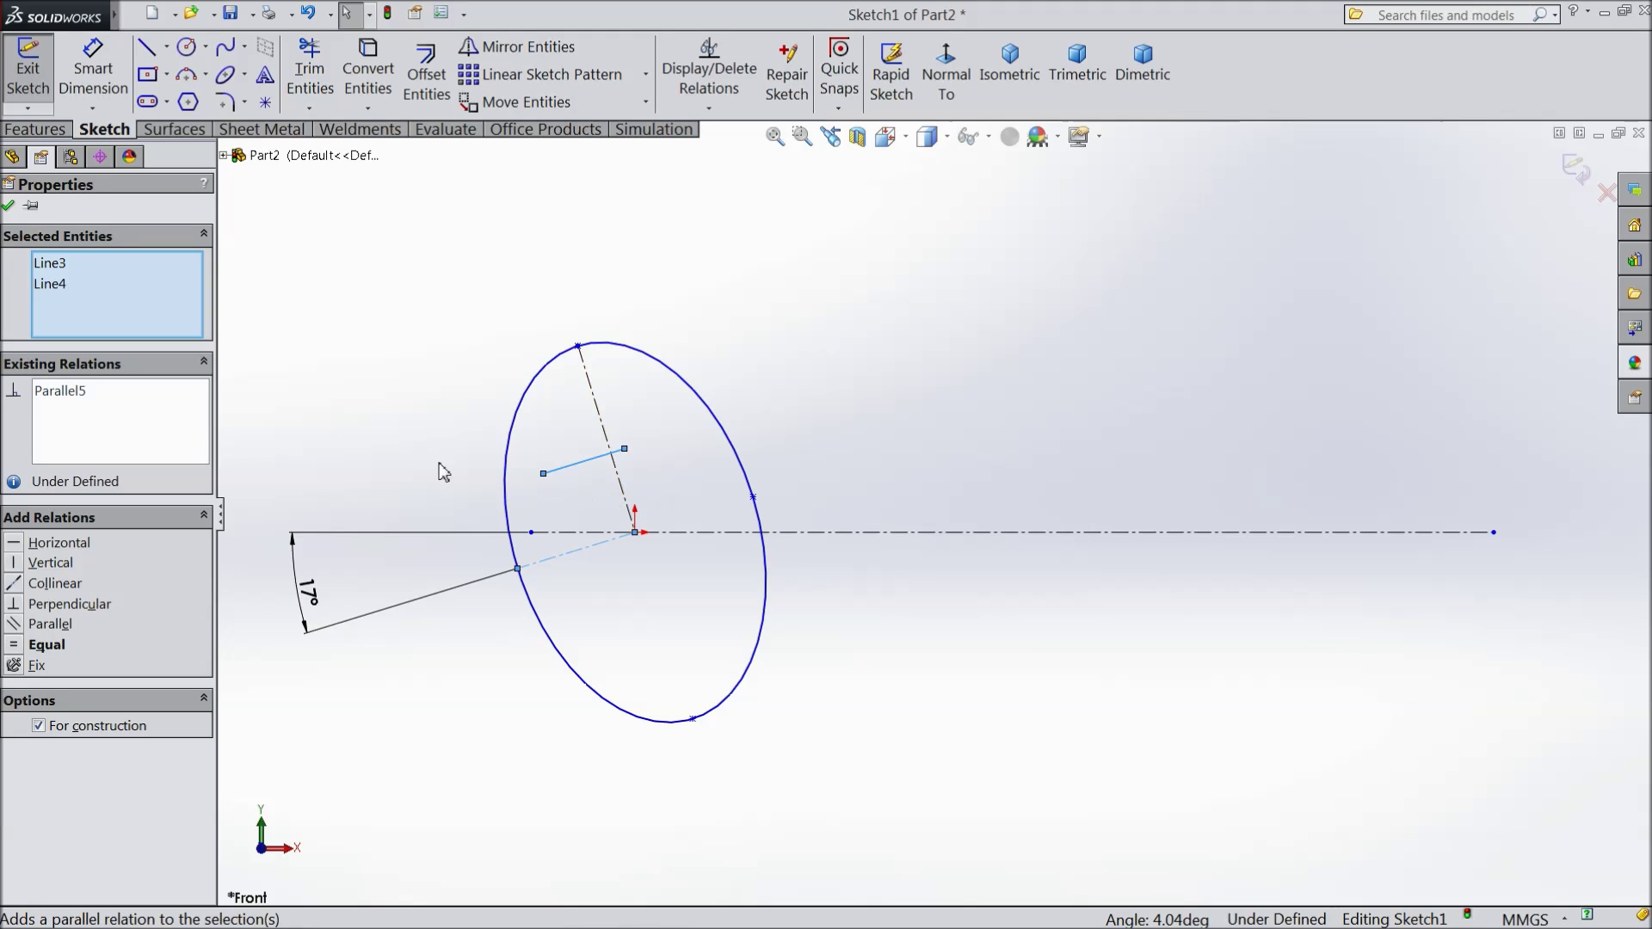
pyautogui.click(32, 206)
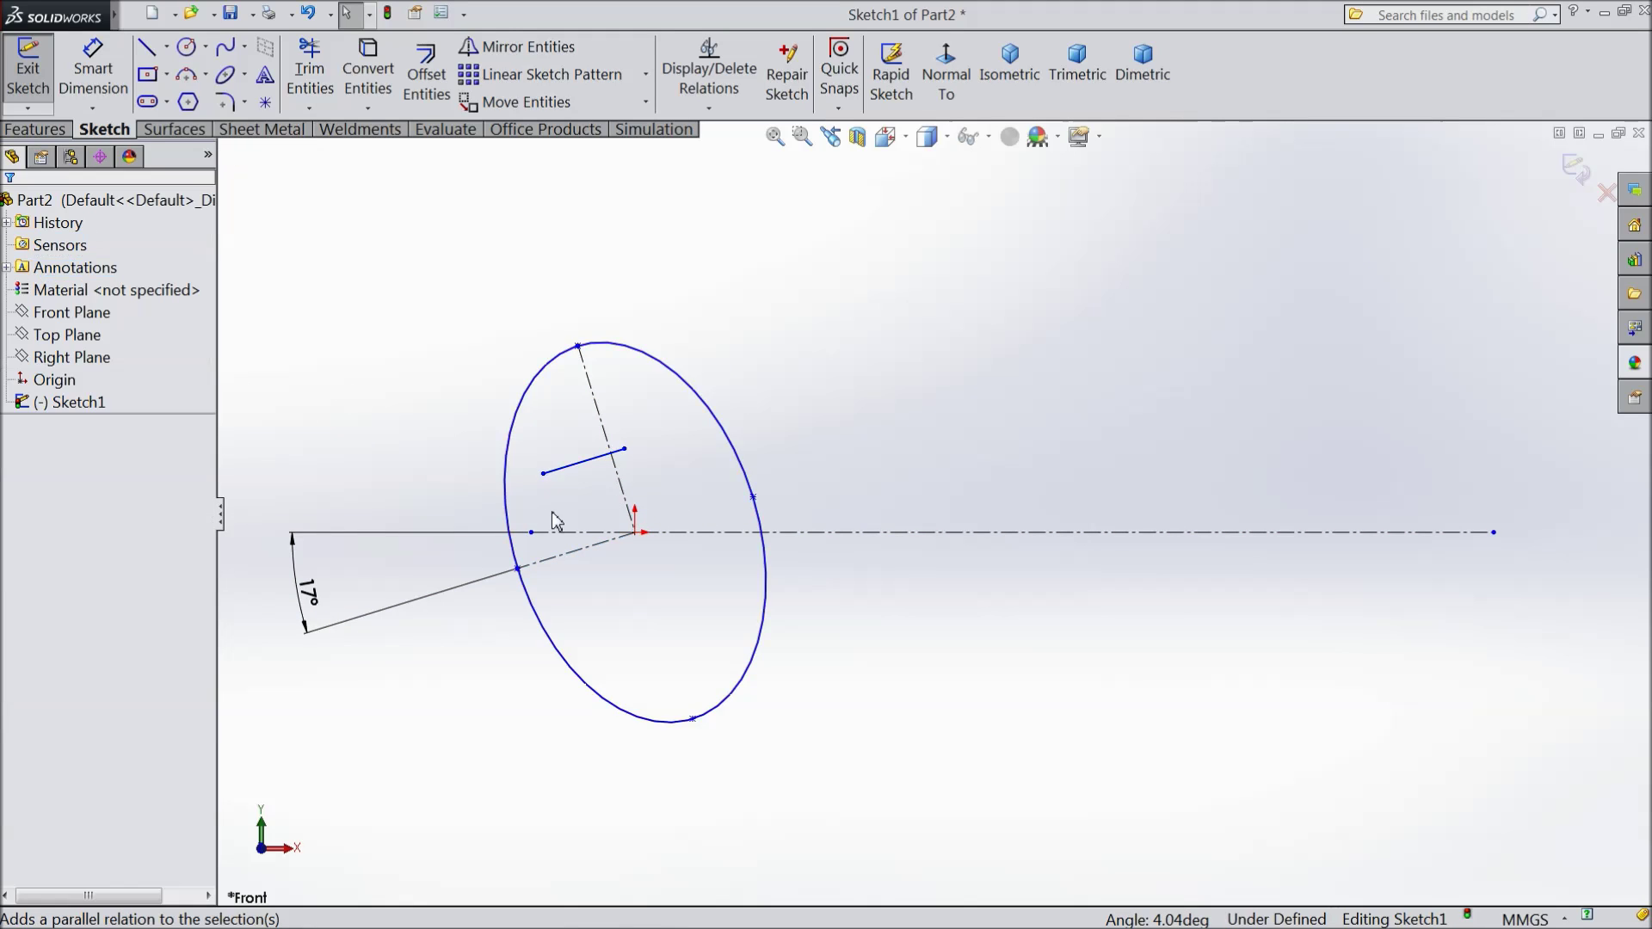
# Make the short line's outer endpoint coincident with the ellipse.
pyautogui.click(544, 477)
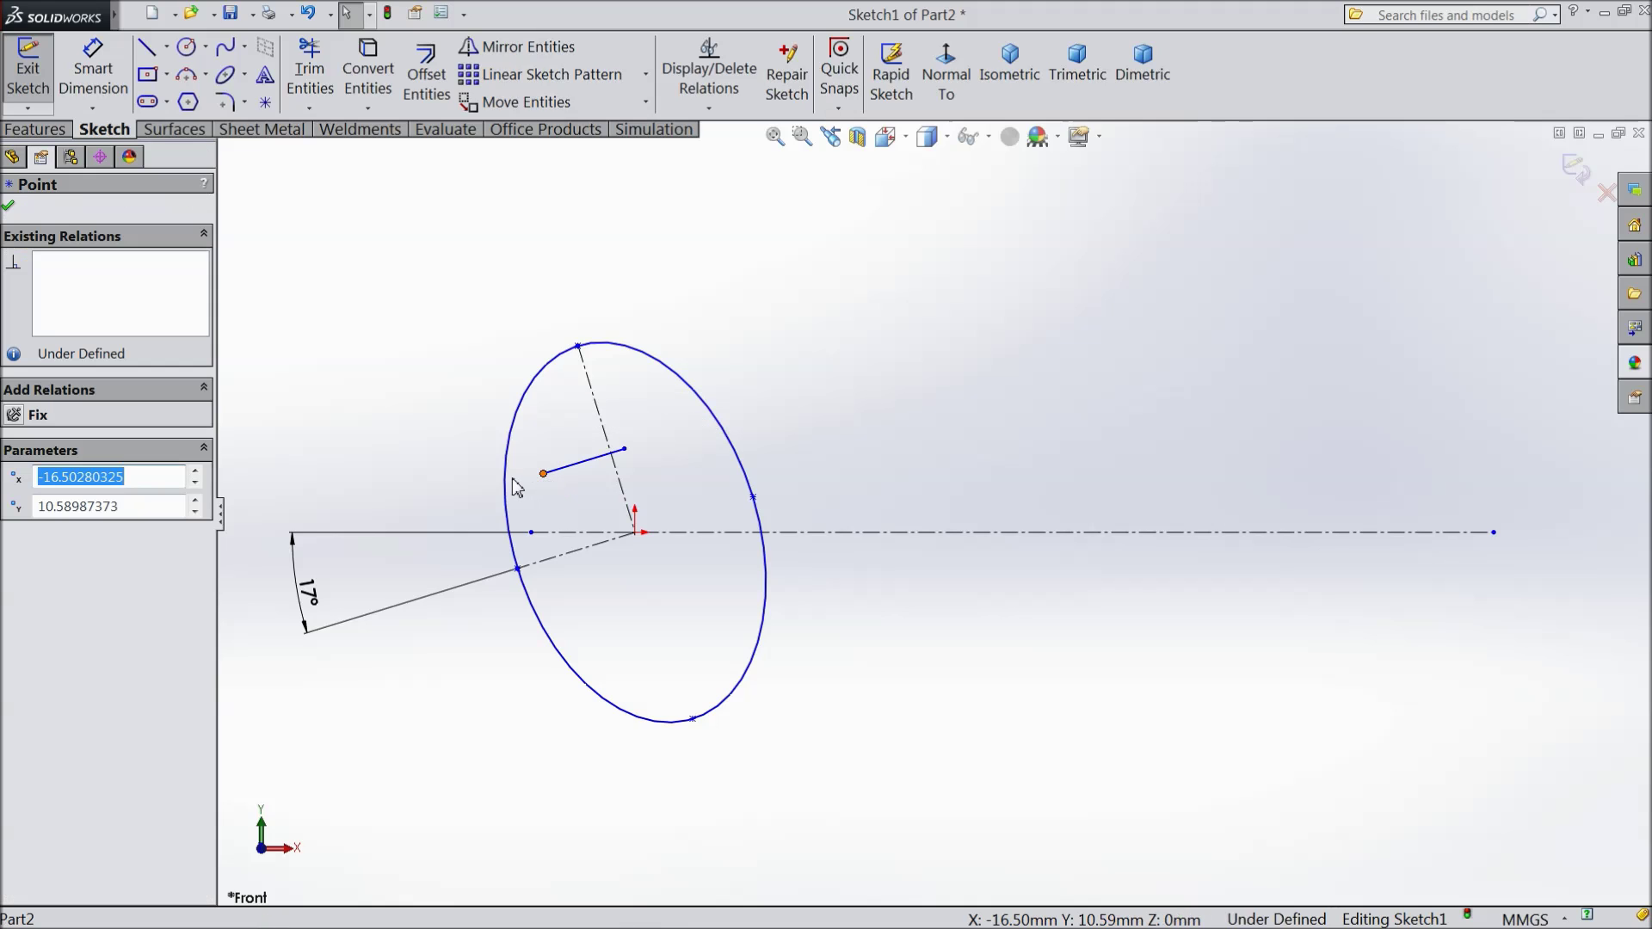
pyautogui.keyDown('ctrl'); pyautogui.click(509, 490); pyautogui.keyUp('ctrl')
pyautogui.click(580, 432)
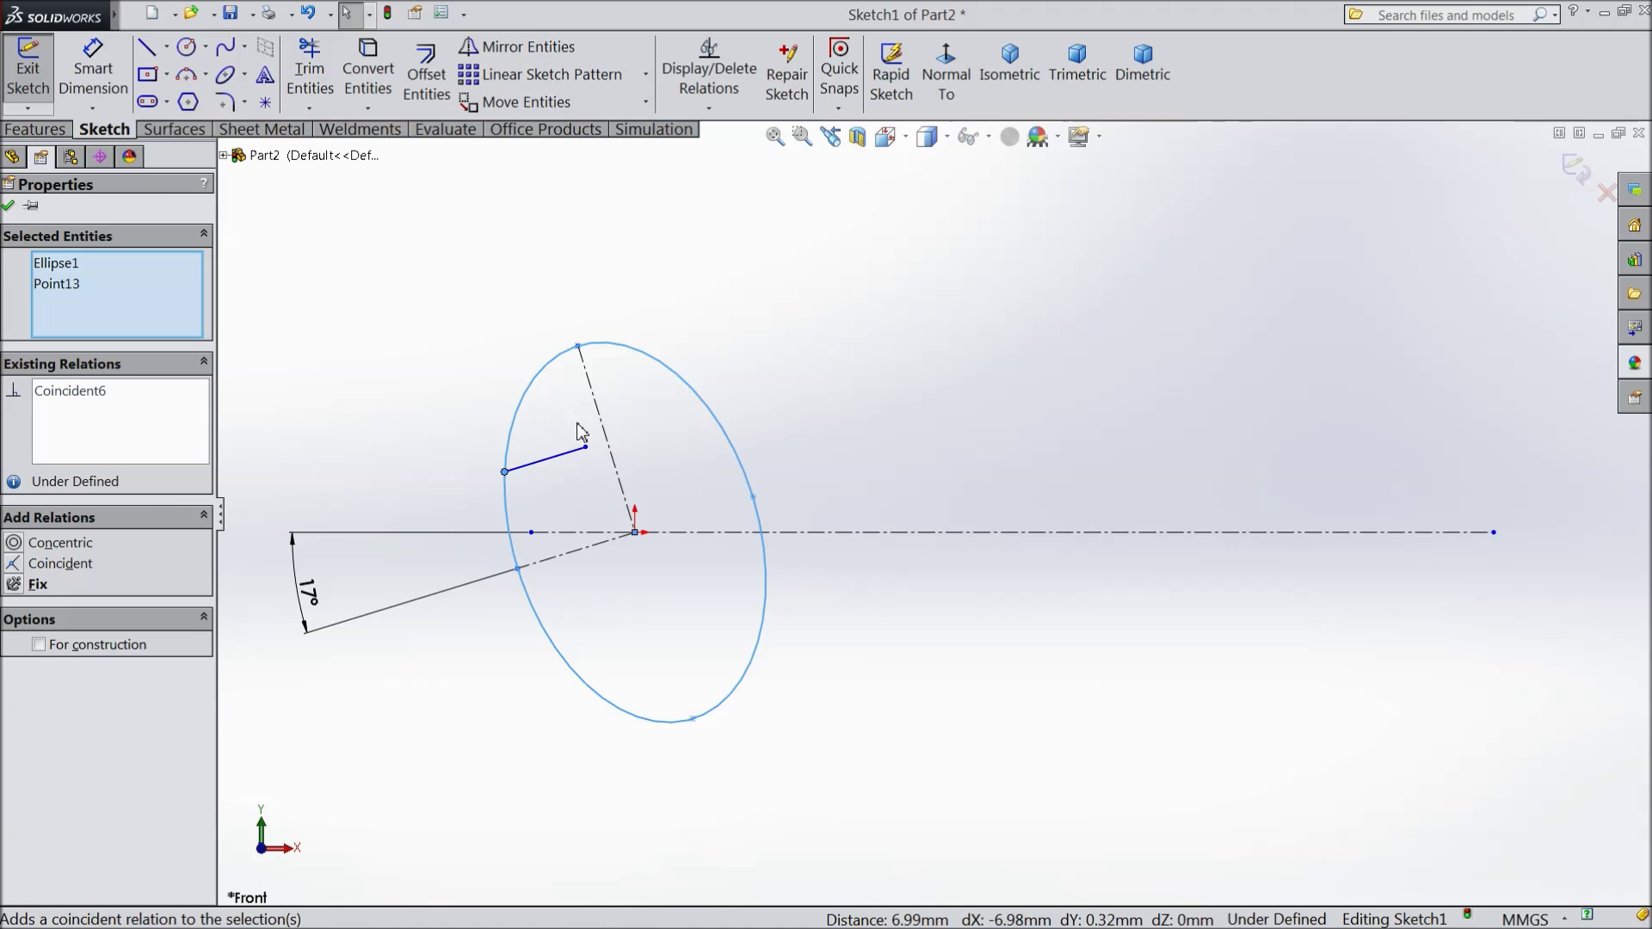
pyautogui.click(9, 207)
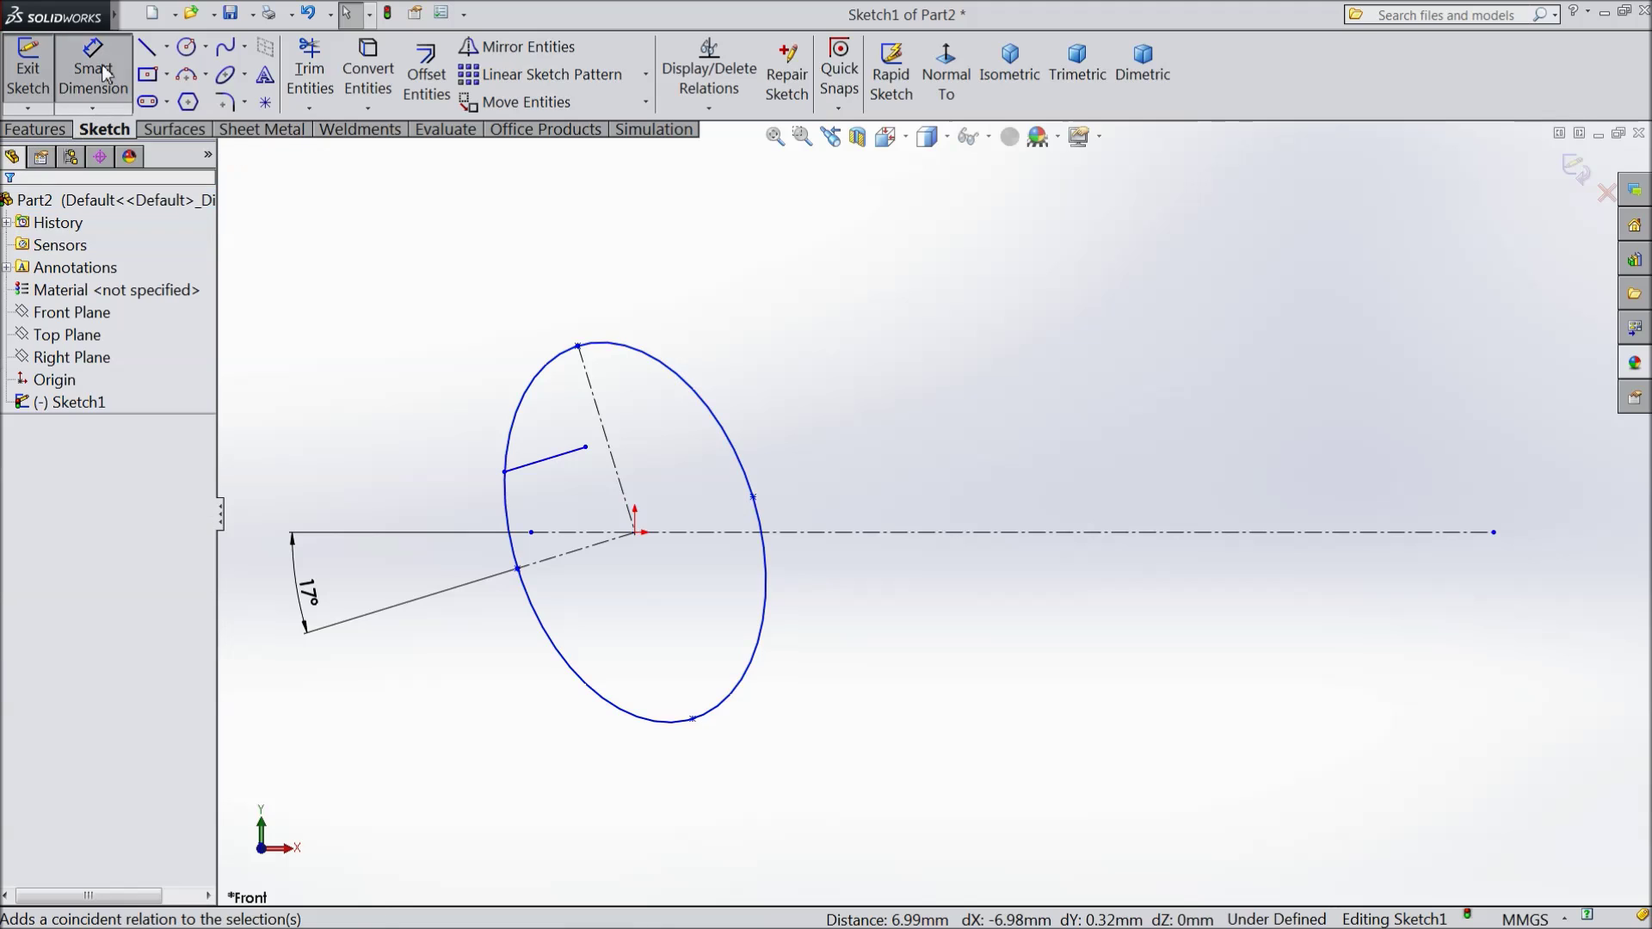
# Dimension the ellipse's long axis, settling it at 55.
pyautogui.click(581, 351)
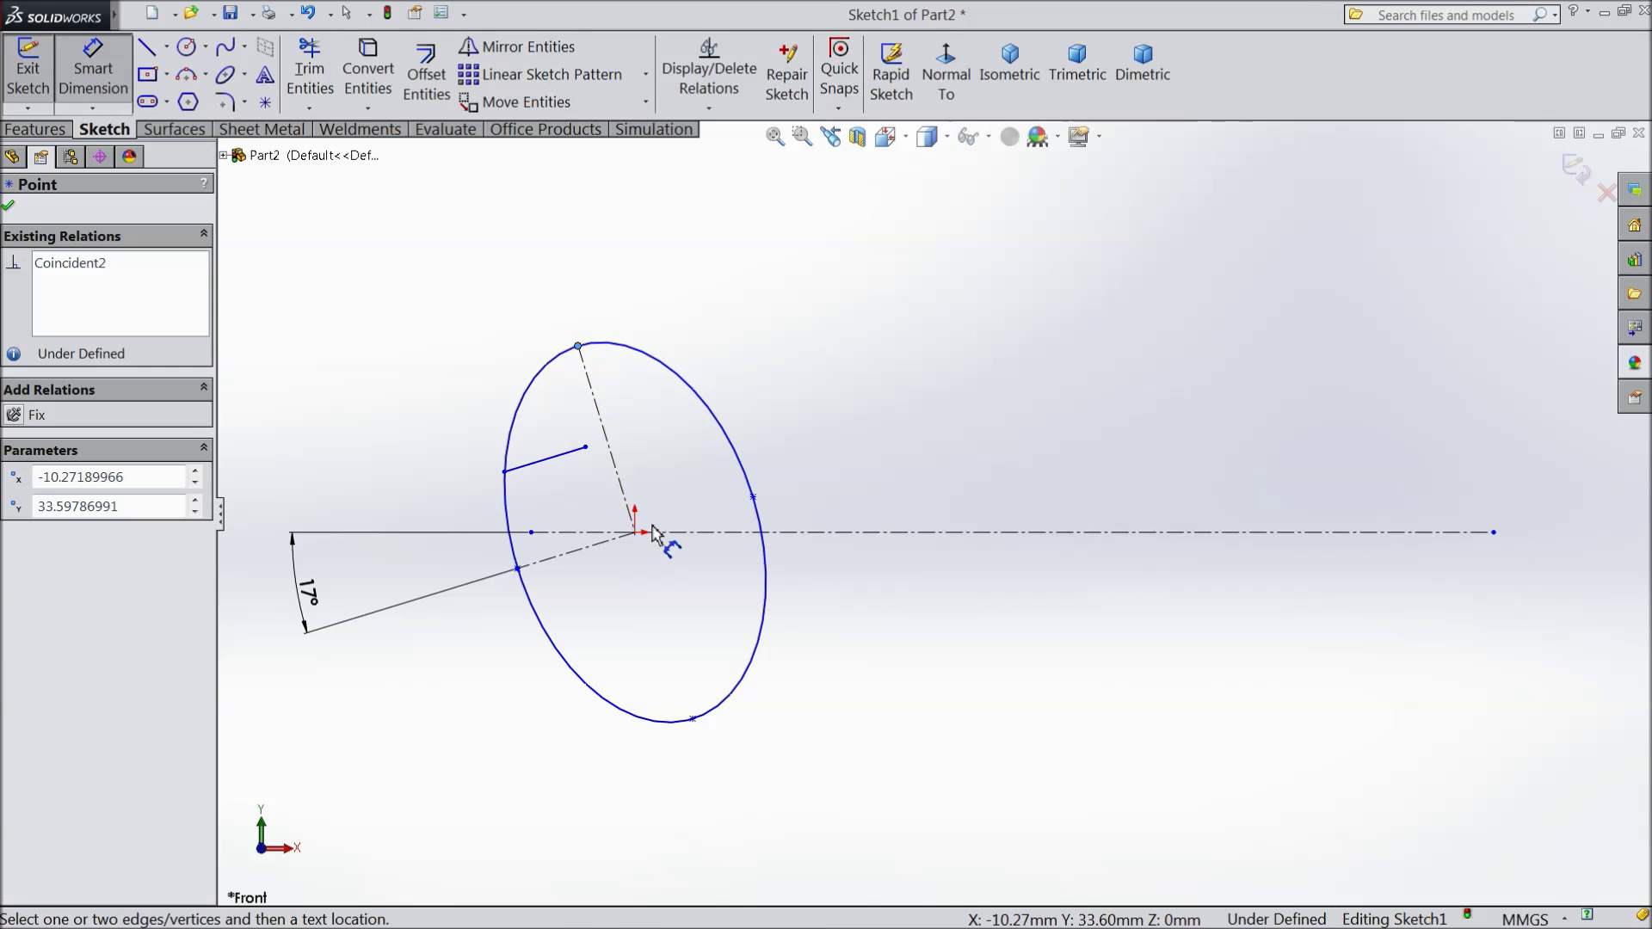
pyautogui.click(694, 727)
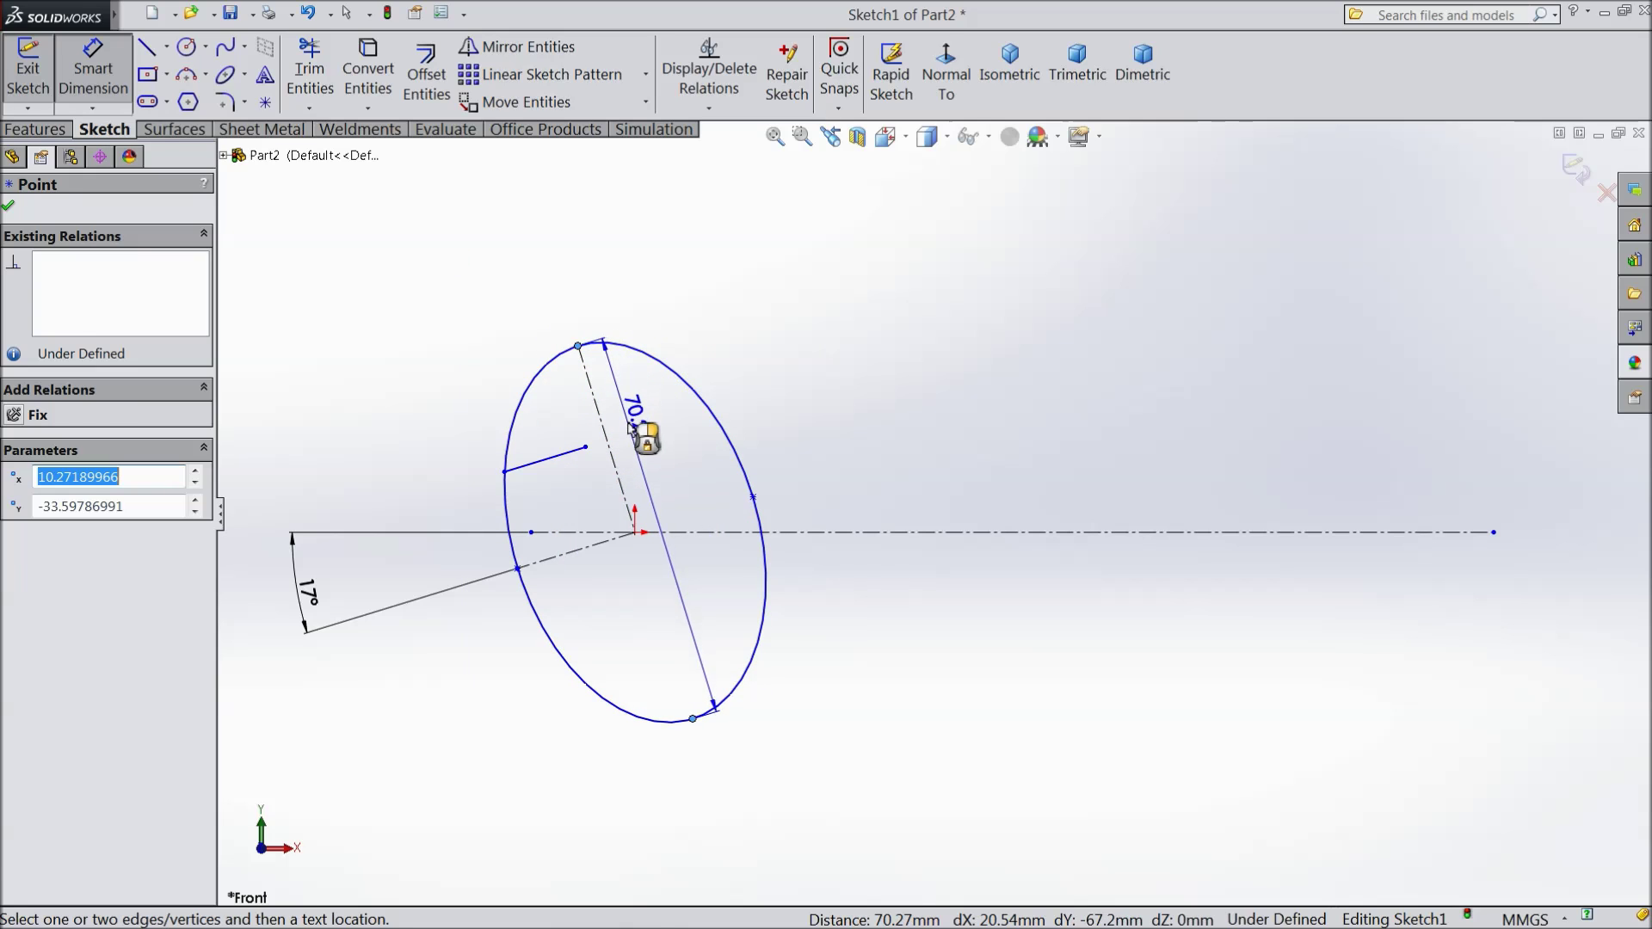
pyautogui.click(644, 437)
pyautogui.write('60')
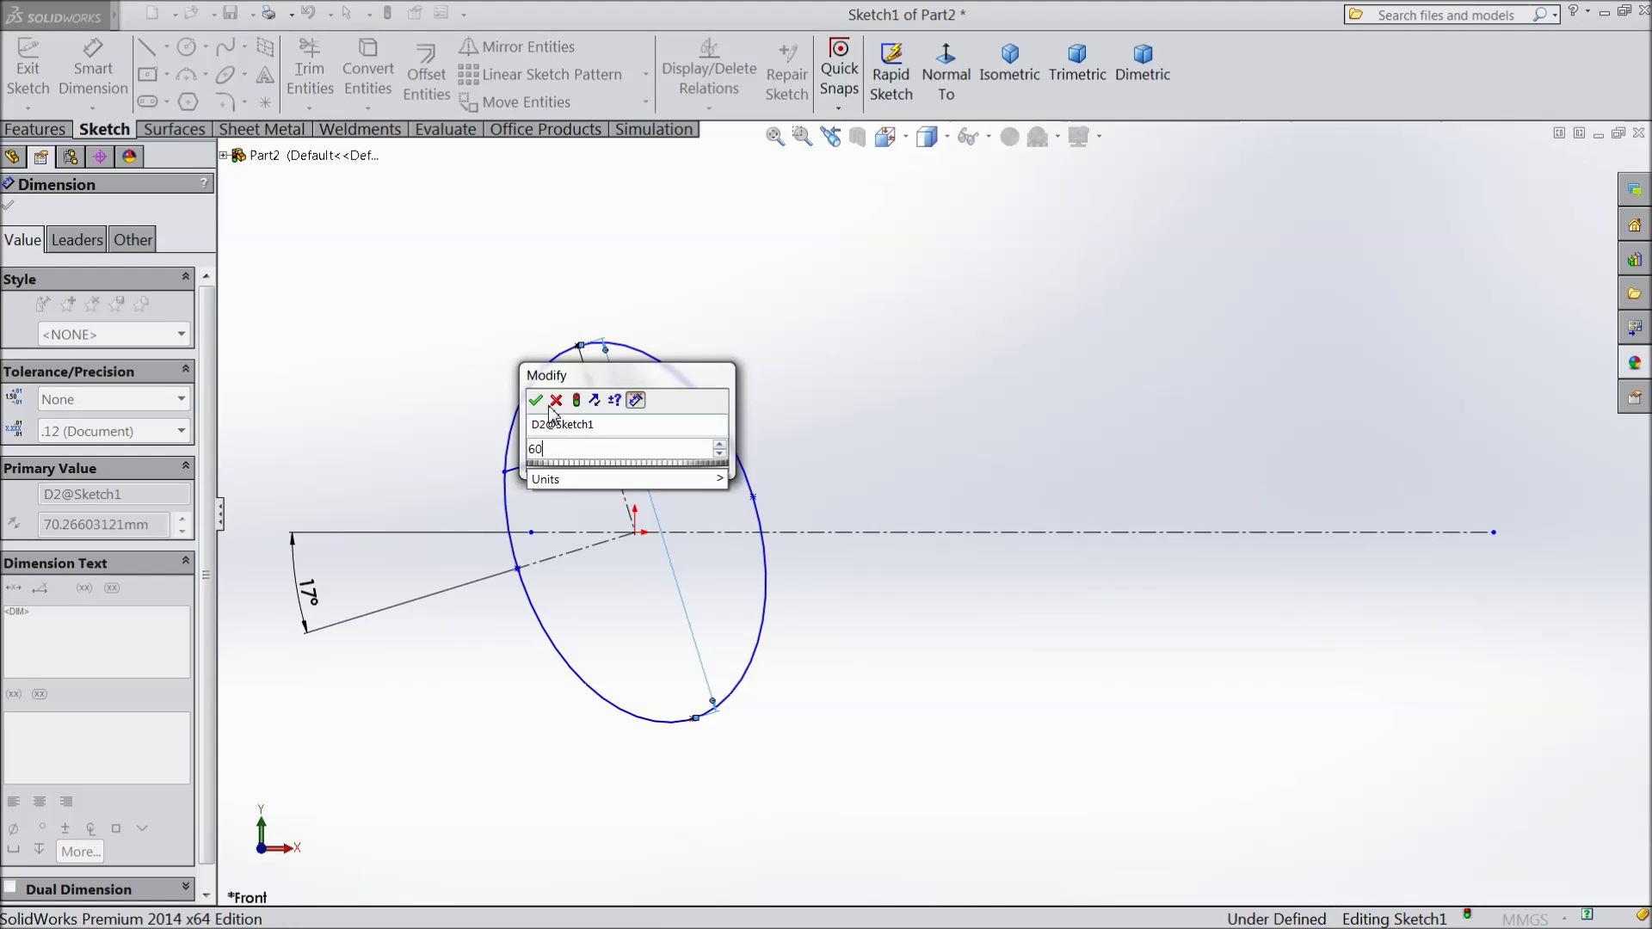
pyautogui.click(536, 400)
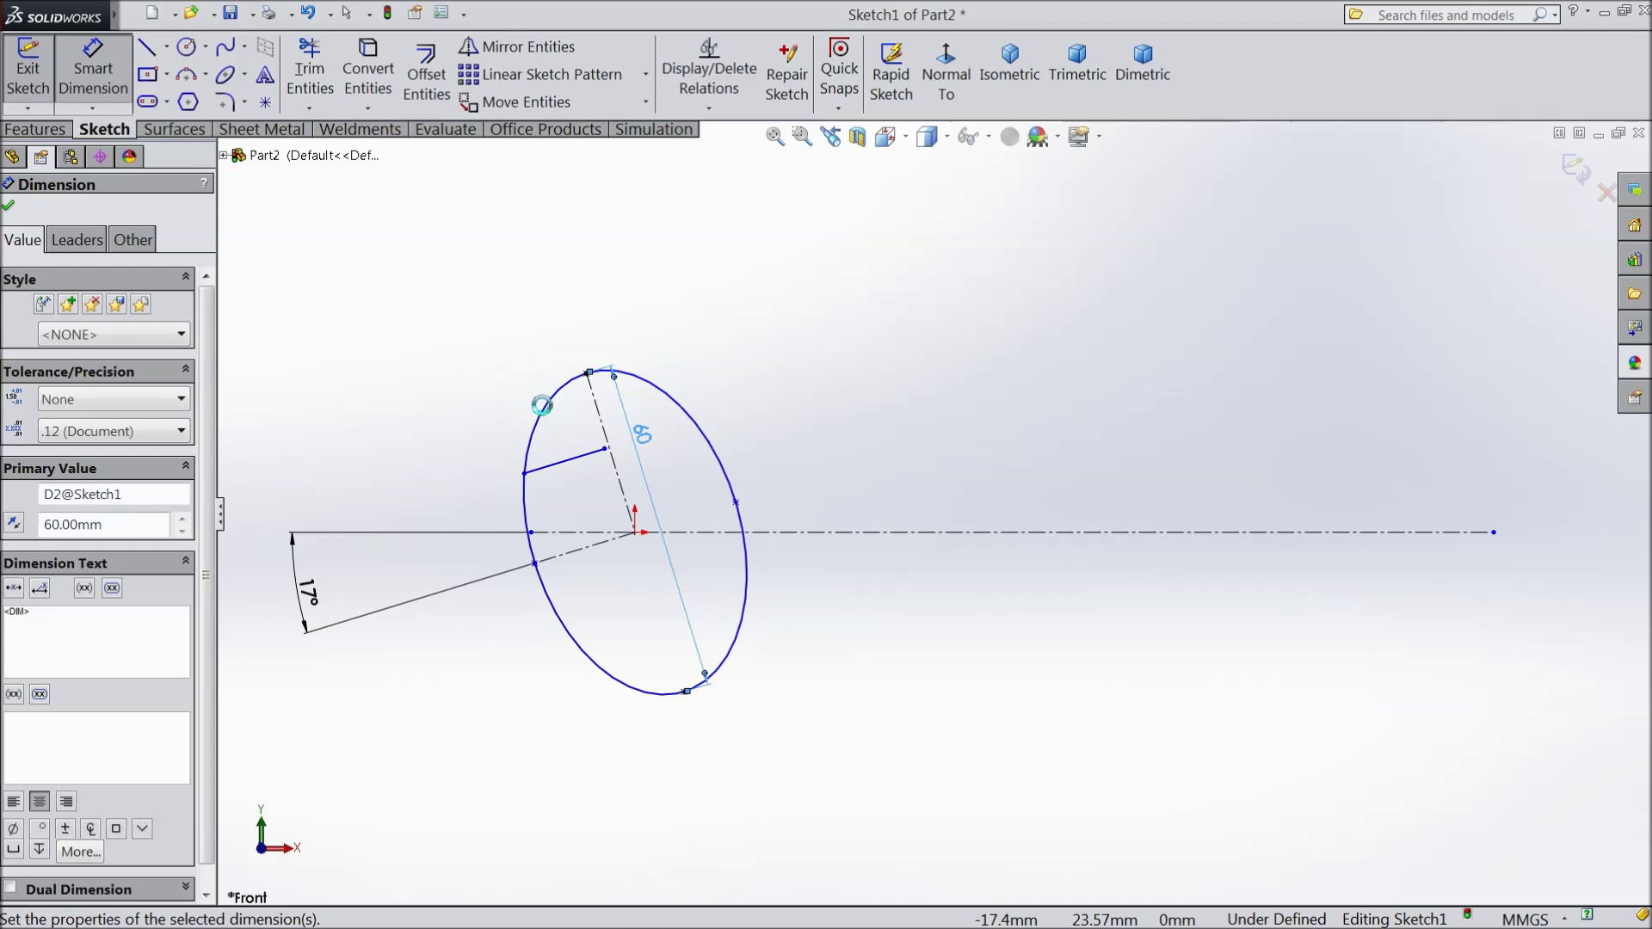
pyautogui.doubleClick(643, 436)
pyautogui.click(548, 428)
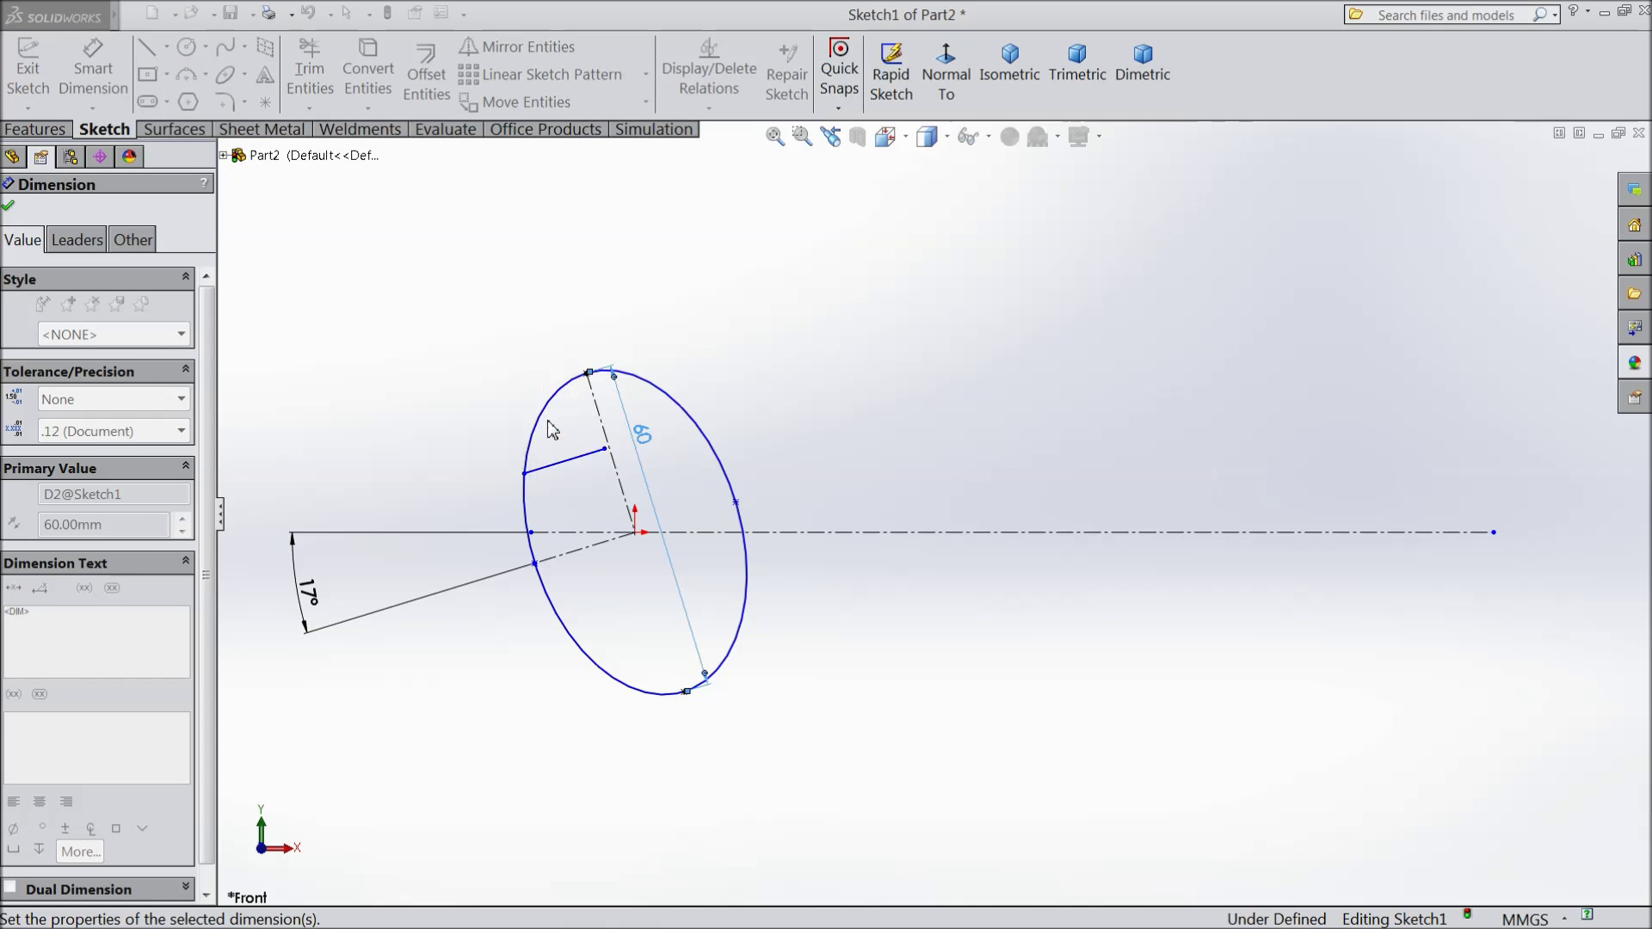
# Dimension the ellipse's short axis to 50 and move that dimension below.
pyautogui.click(729, 512)
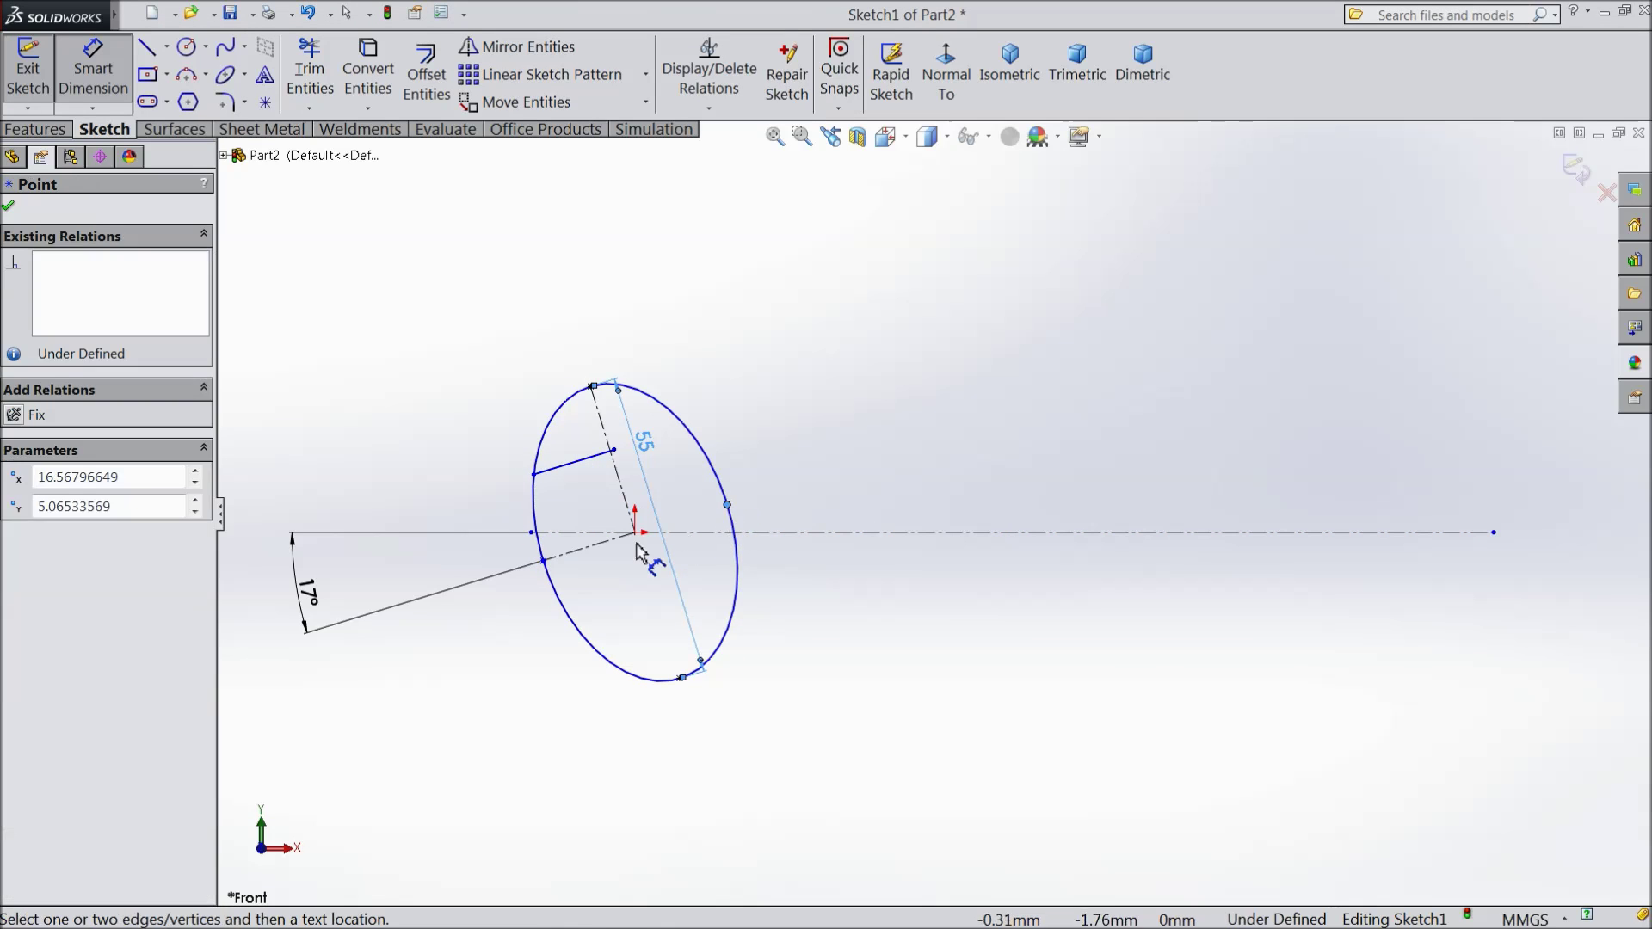
pyautogui.click(546, 566)
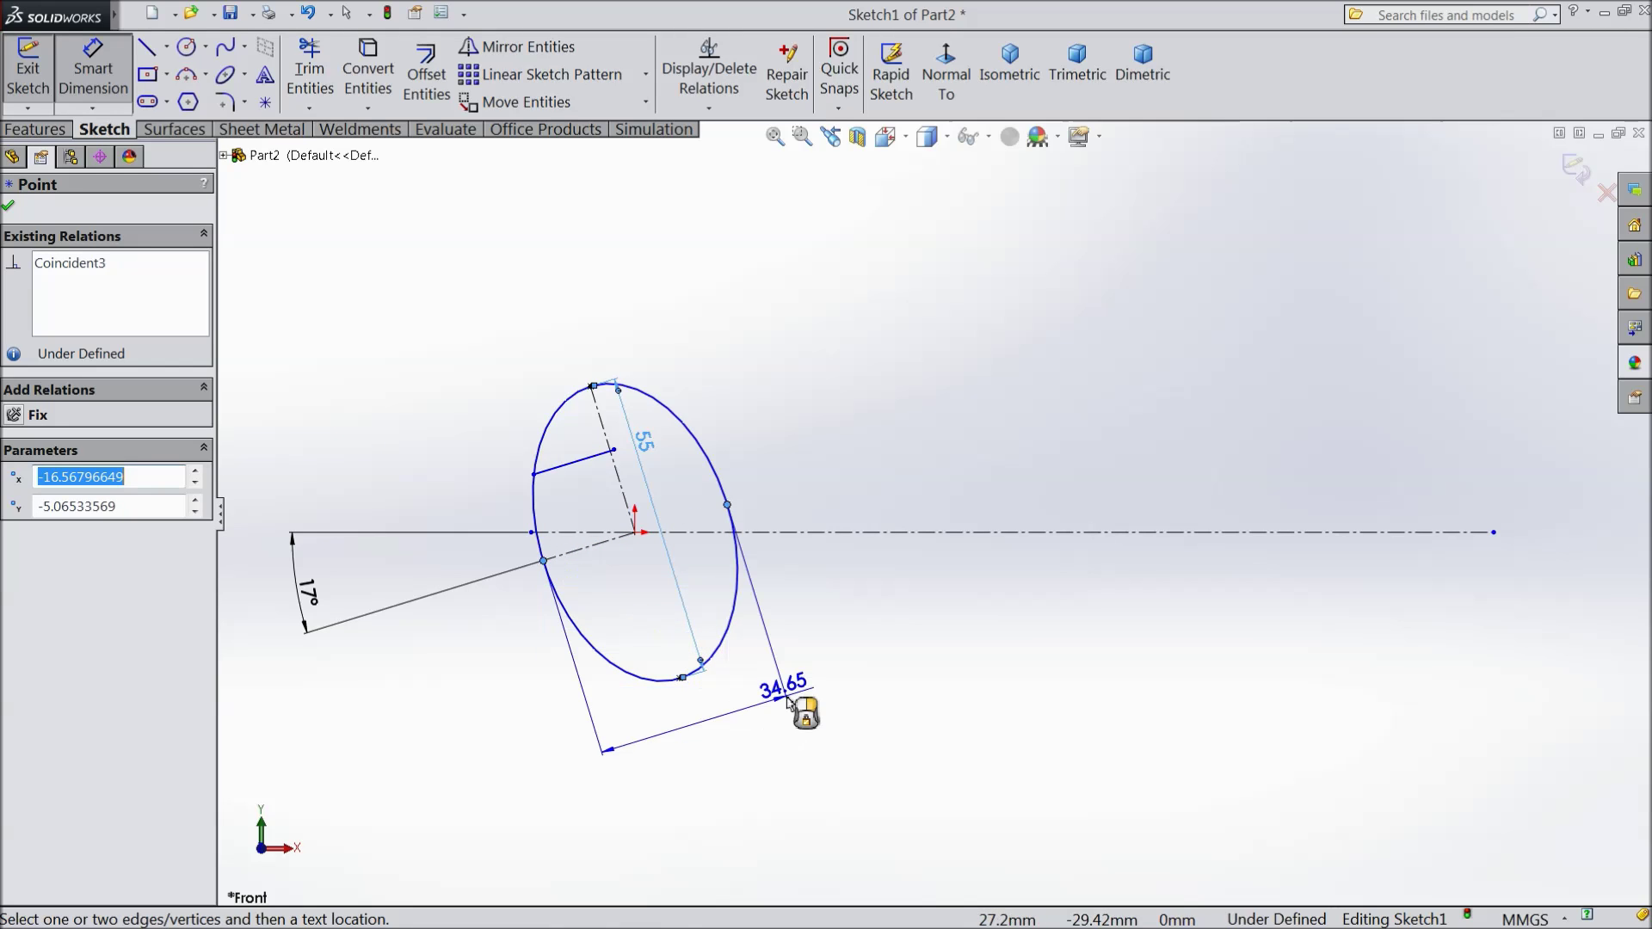
pyautogui.click(830, 687)
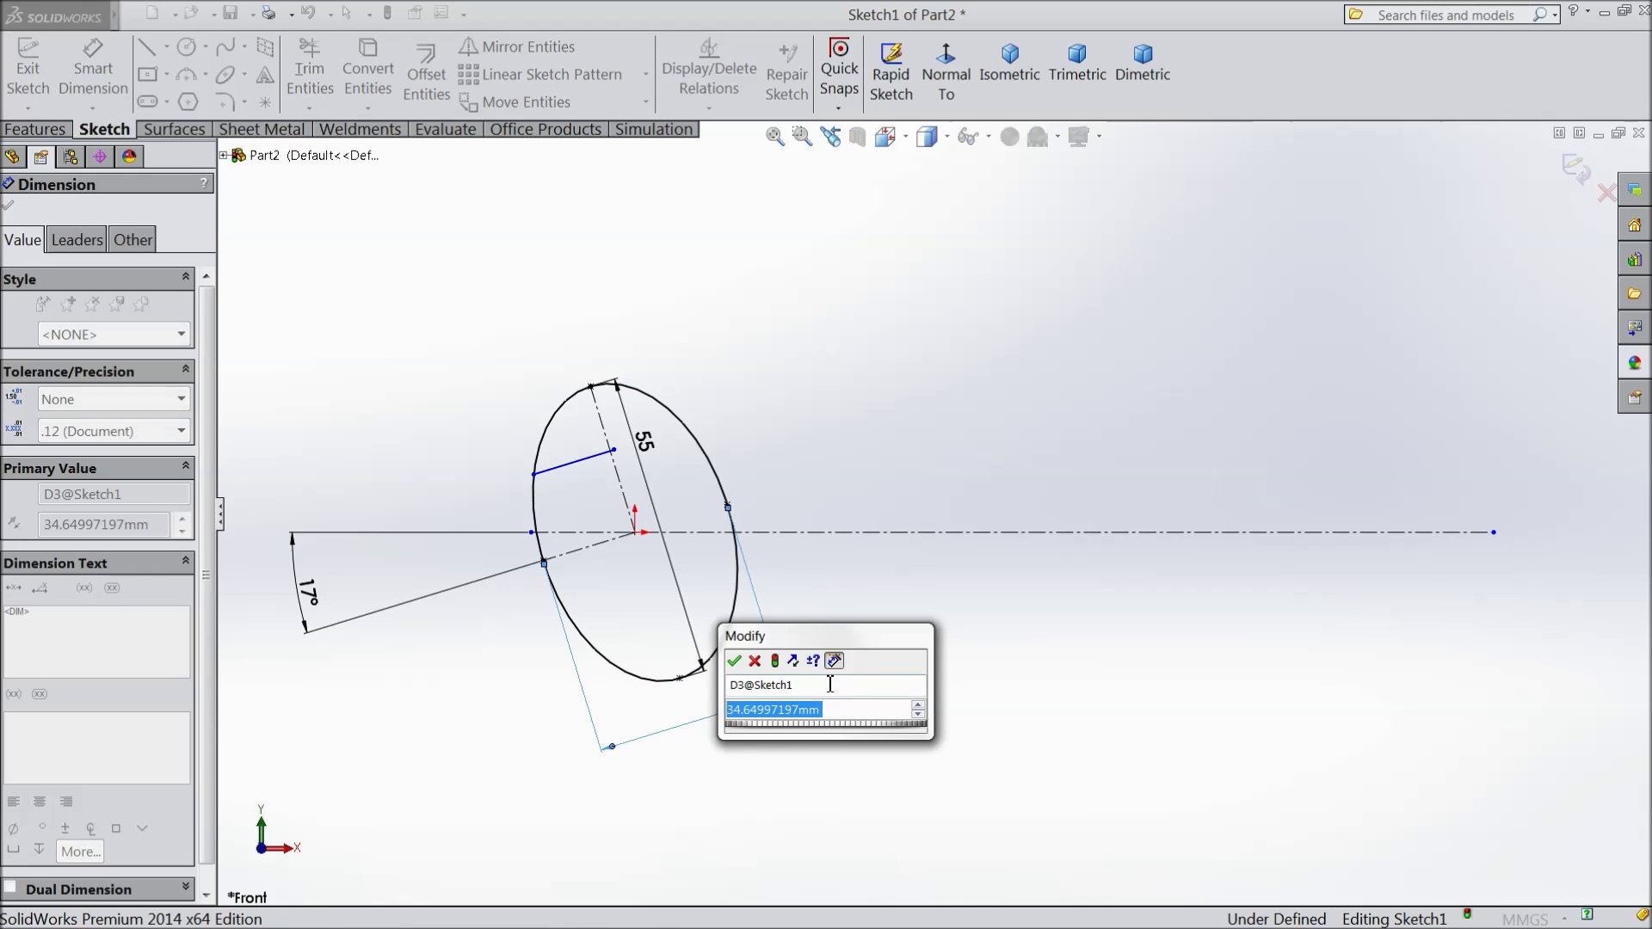
pyautogui.write('50')
pyautogui.click(737, 661)
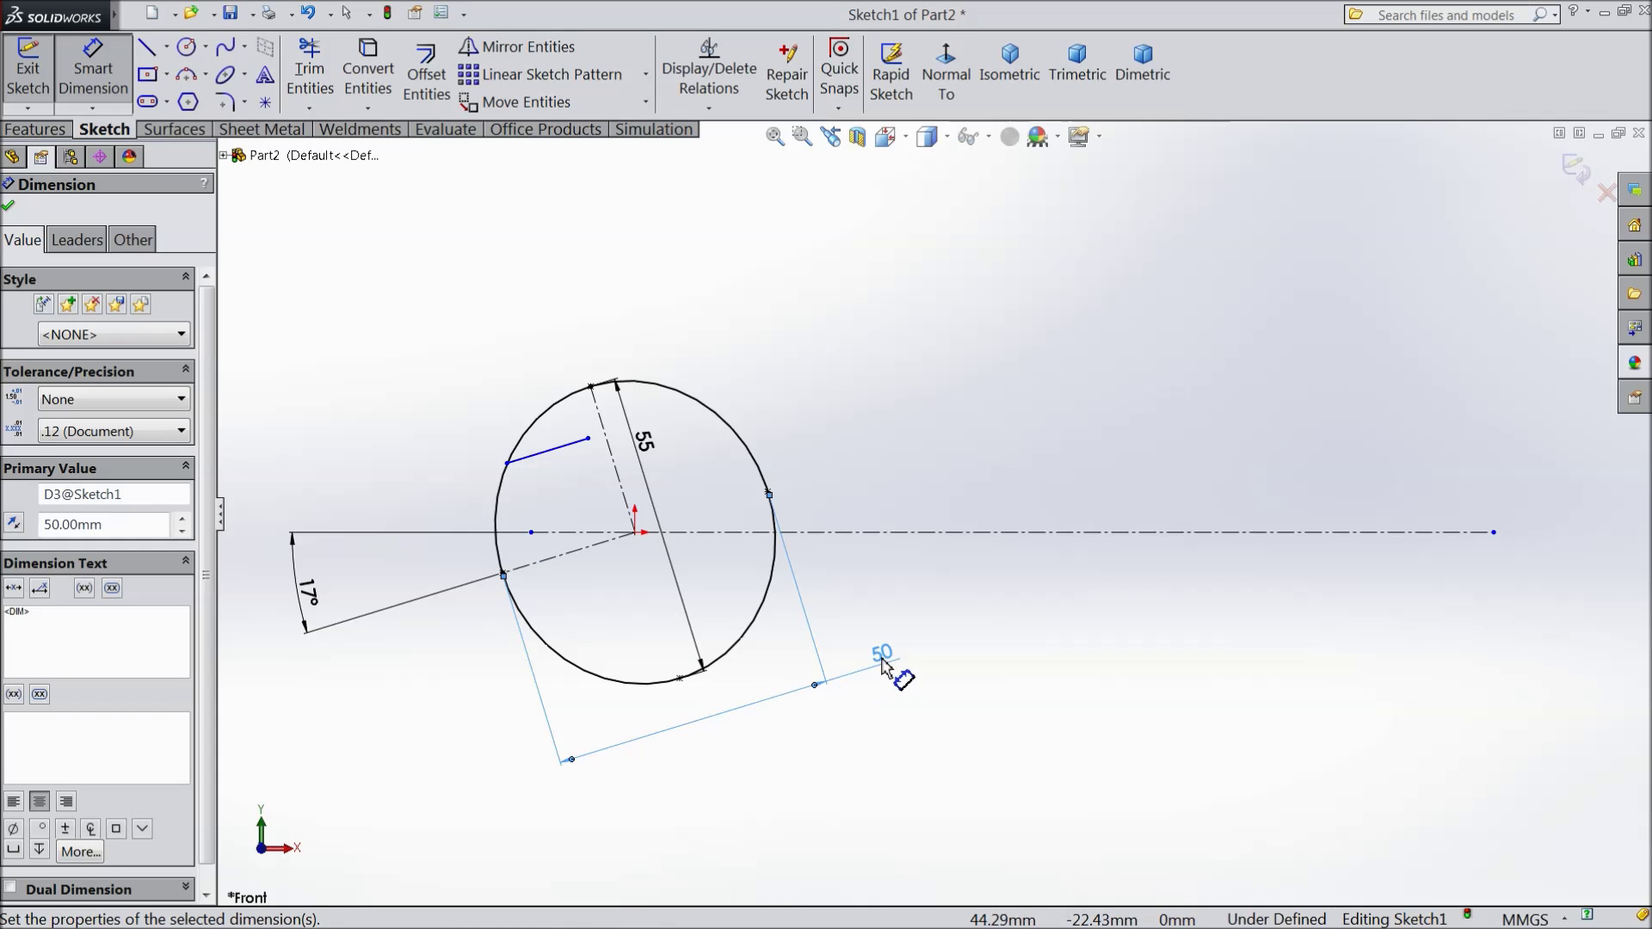
pyautogui.moveTo(882, 656); pyautogui.dragTo(705, 749)
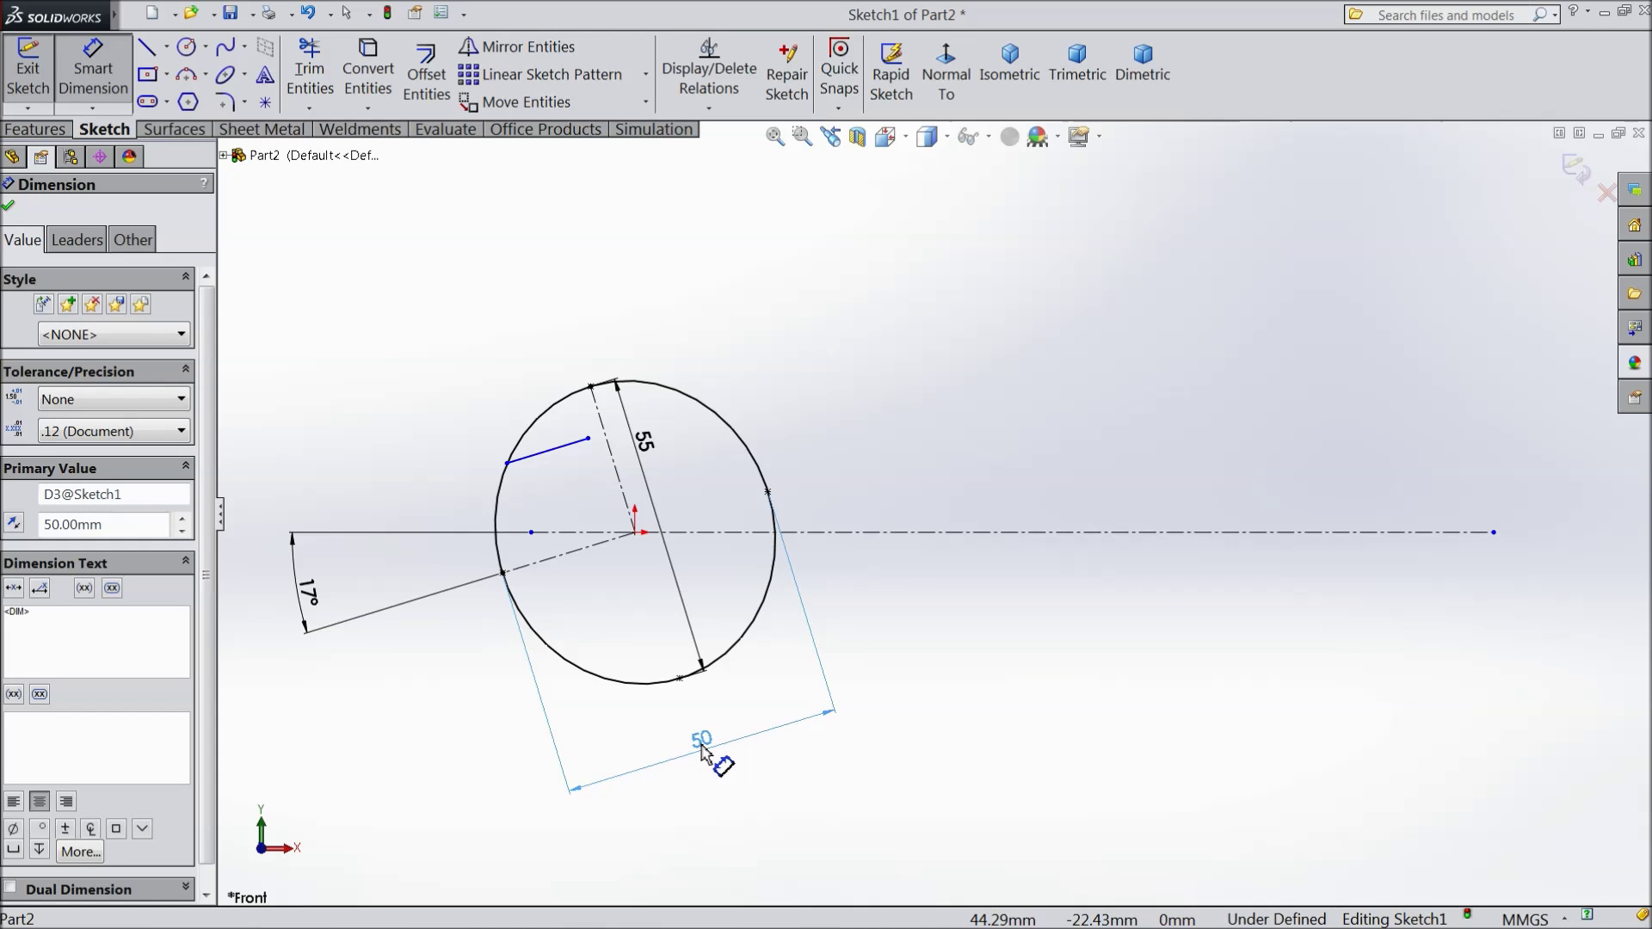
# Dimension the short line's offset from the short axis at 12.50.
pyautogui.click(548, 445)
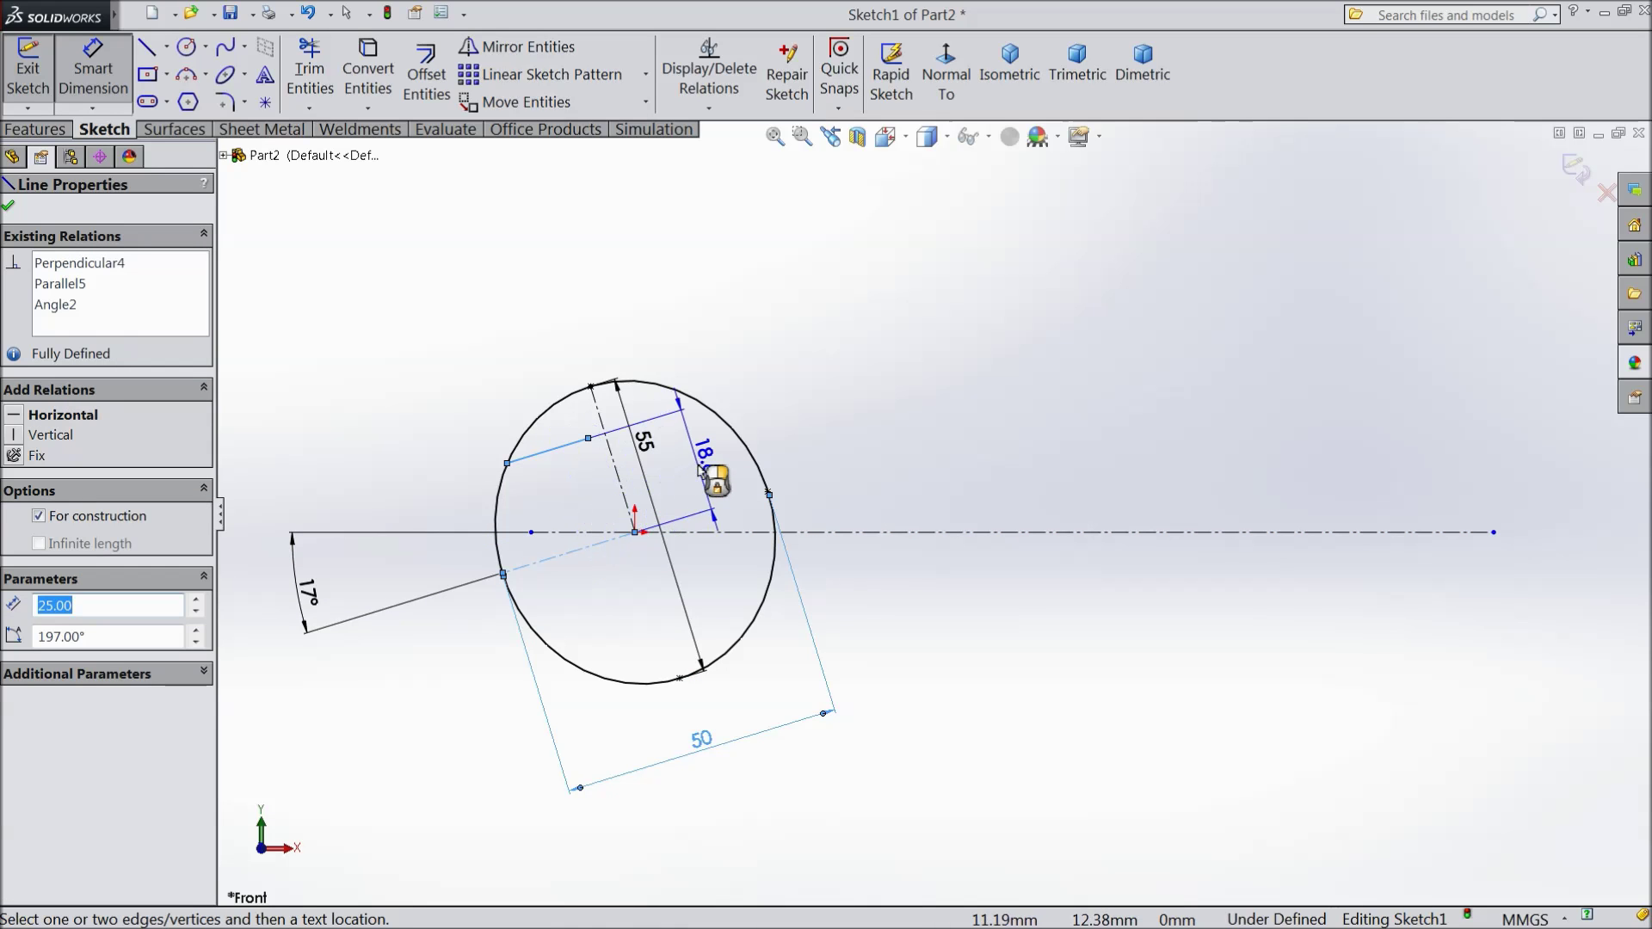
pyautogui.click(707, 473)
pyautogui.write('12.5')
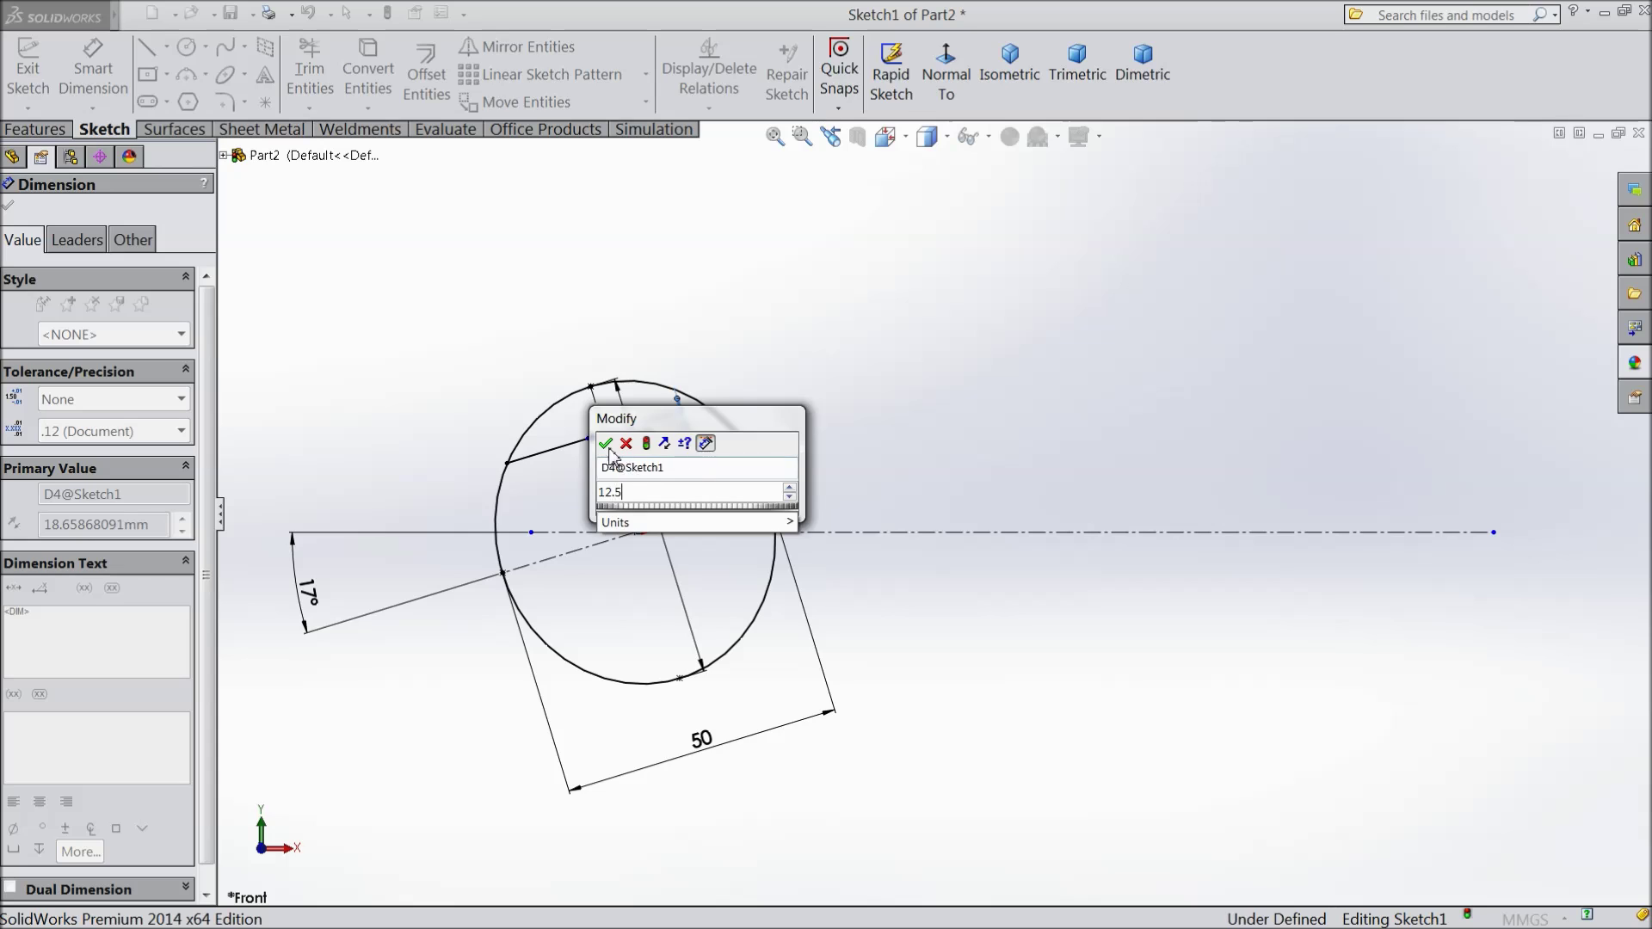
pyautogui.click(608, 444)
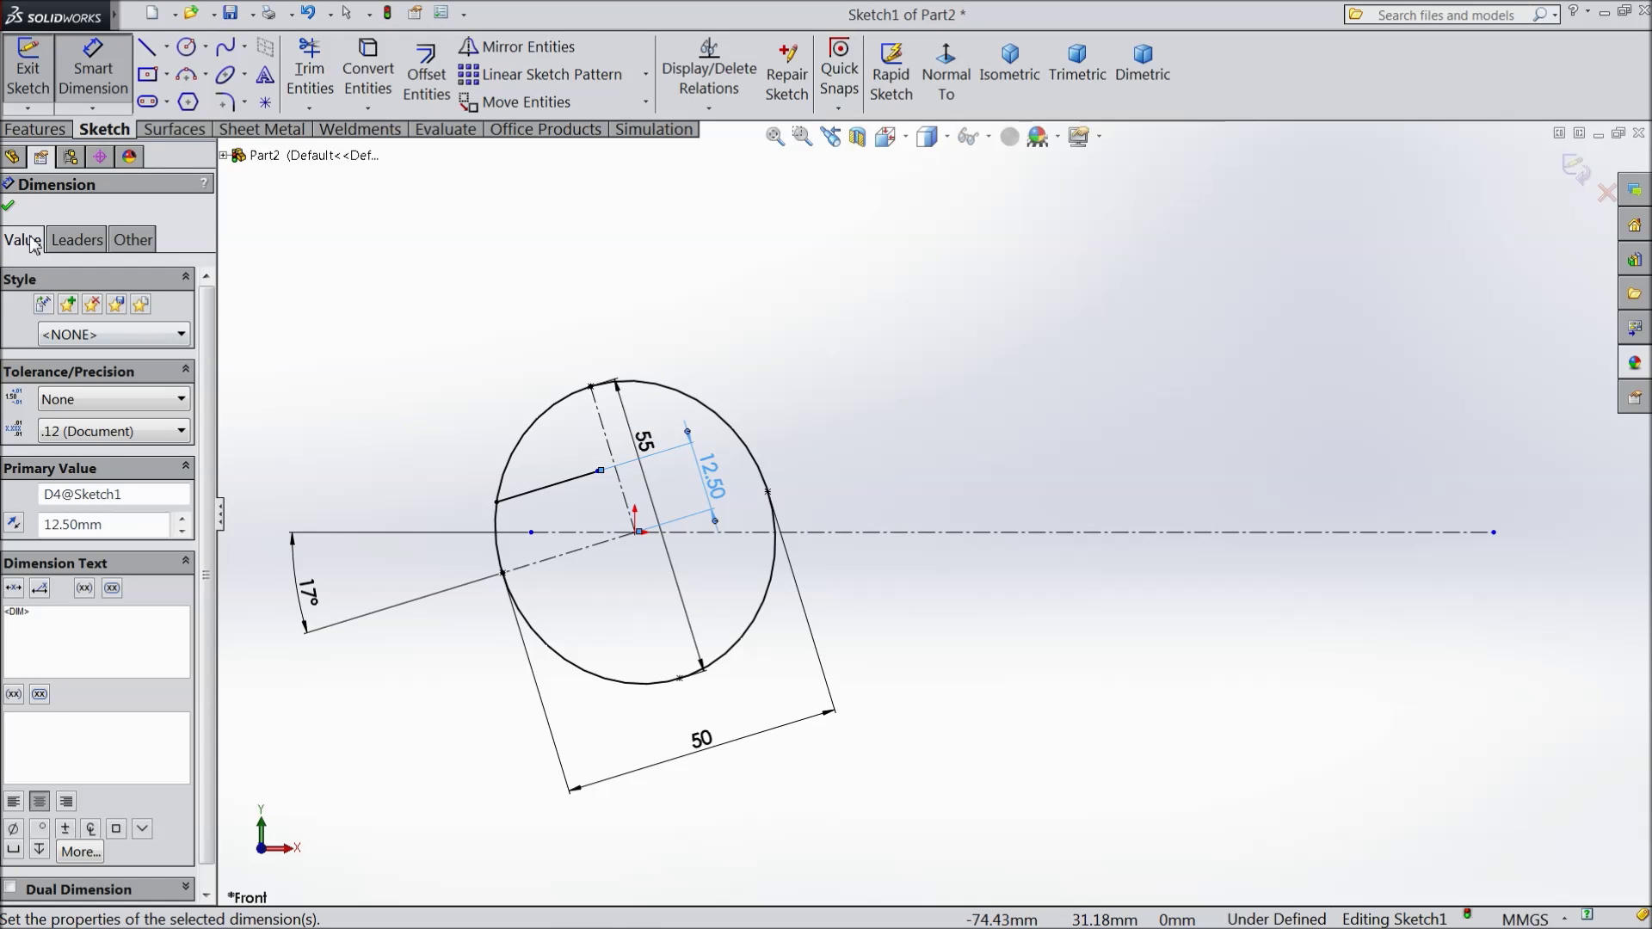
# Dimension the jaw line's length to 20.
pyautogui.click(10, 211)
pyautogui.press('d')
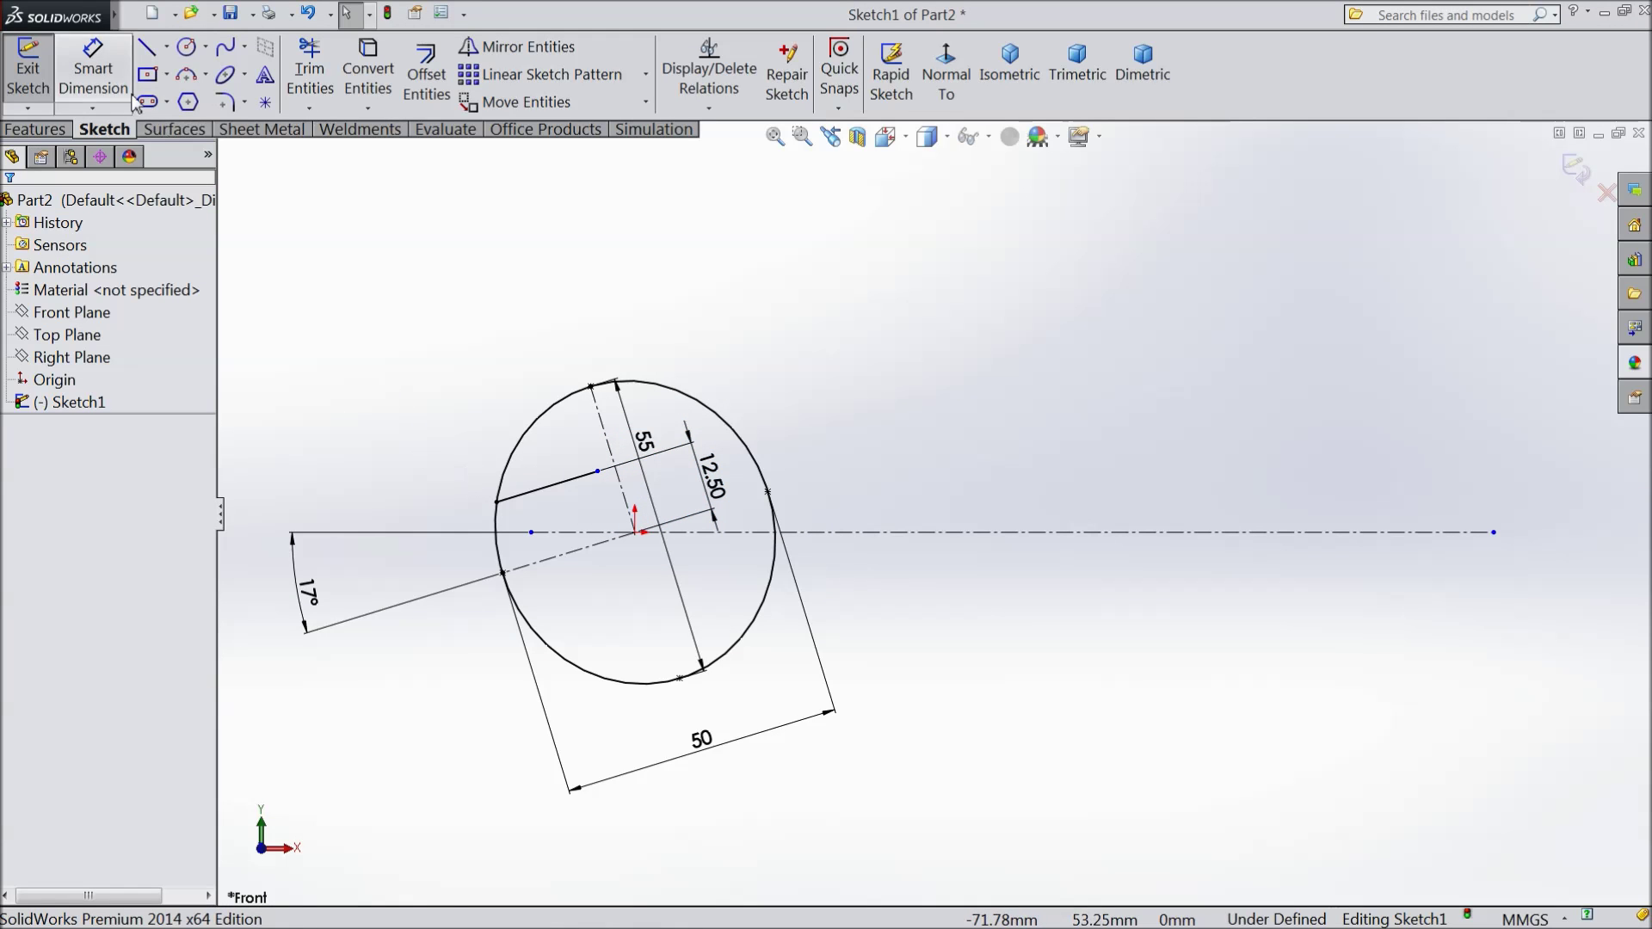
pyautogui.click(552, 493)
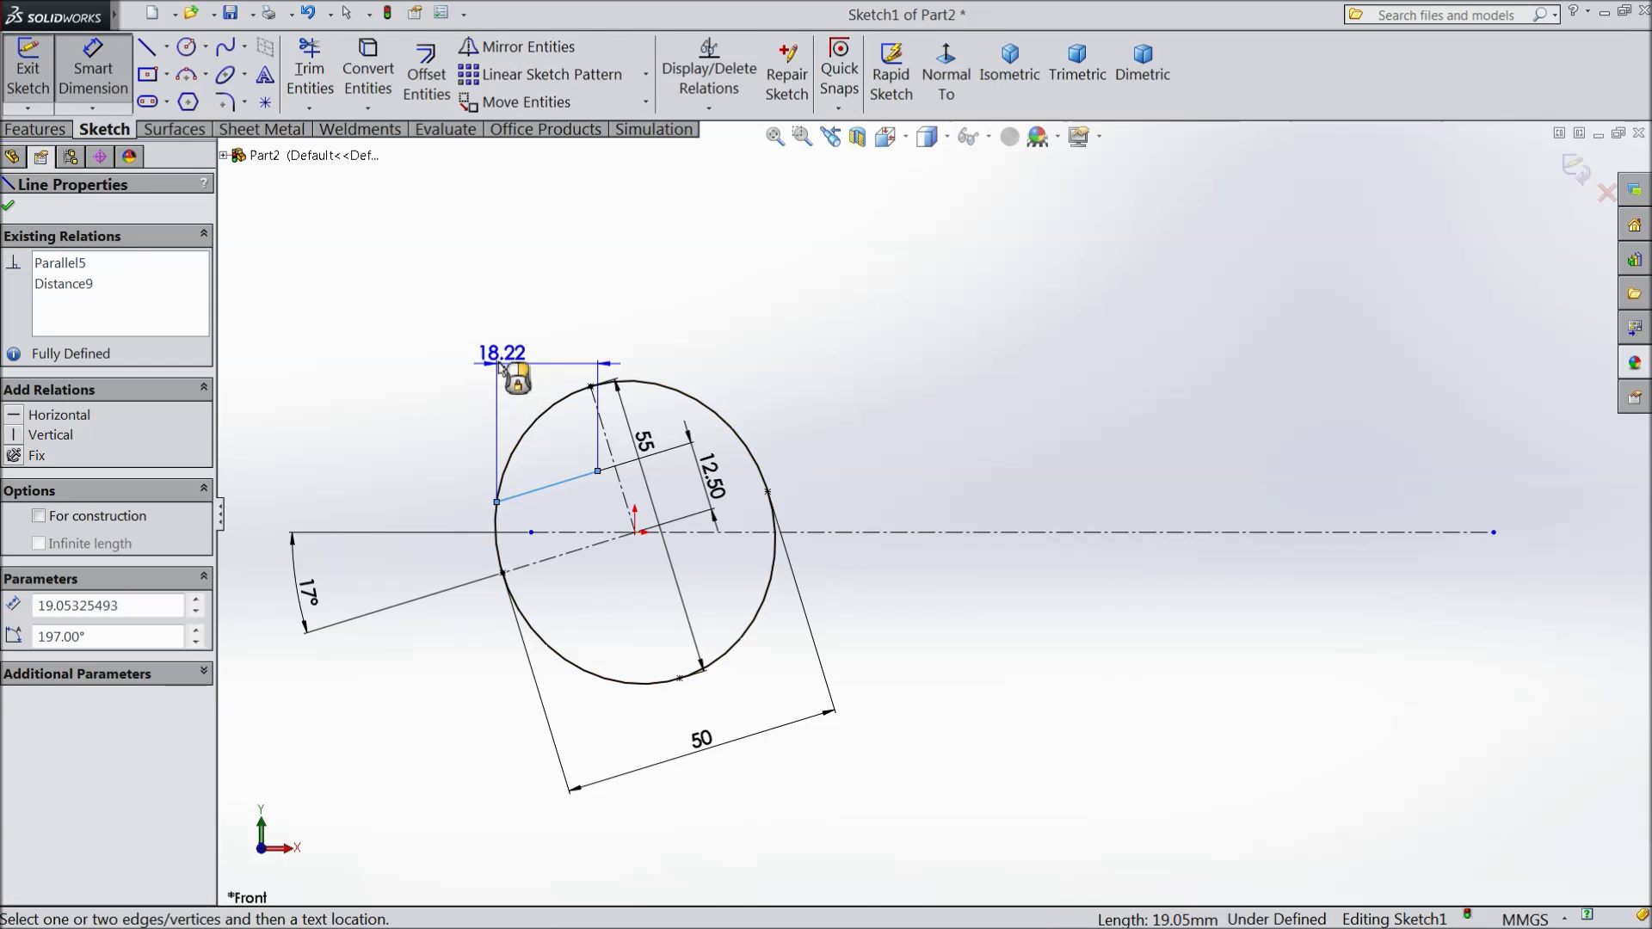
pyautogui.click(478, 362)
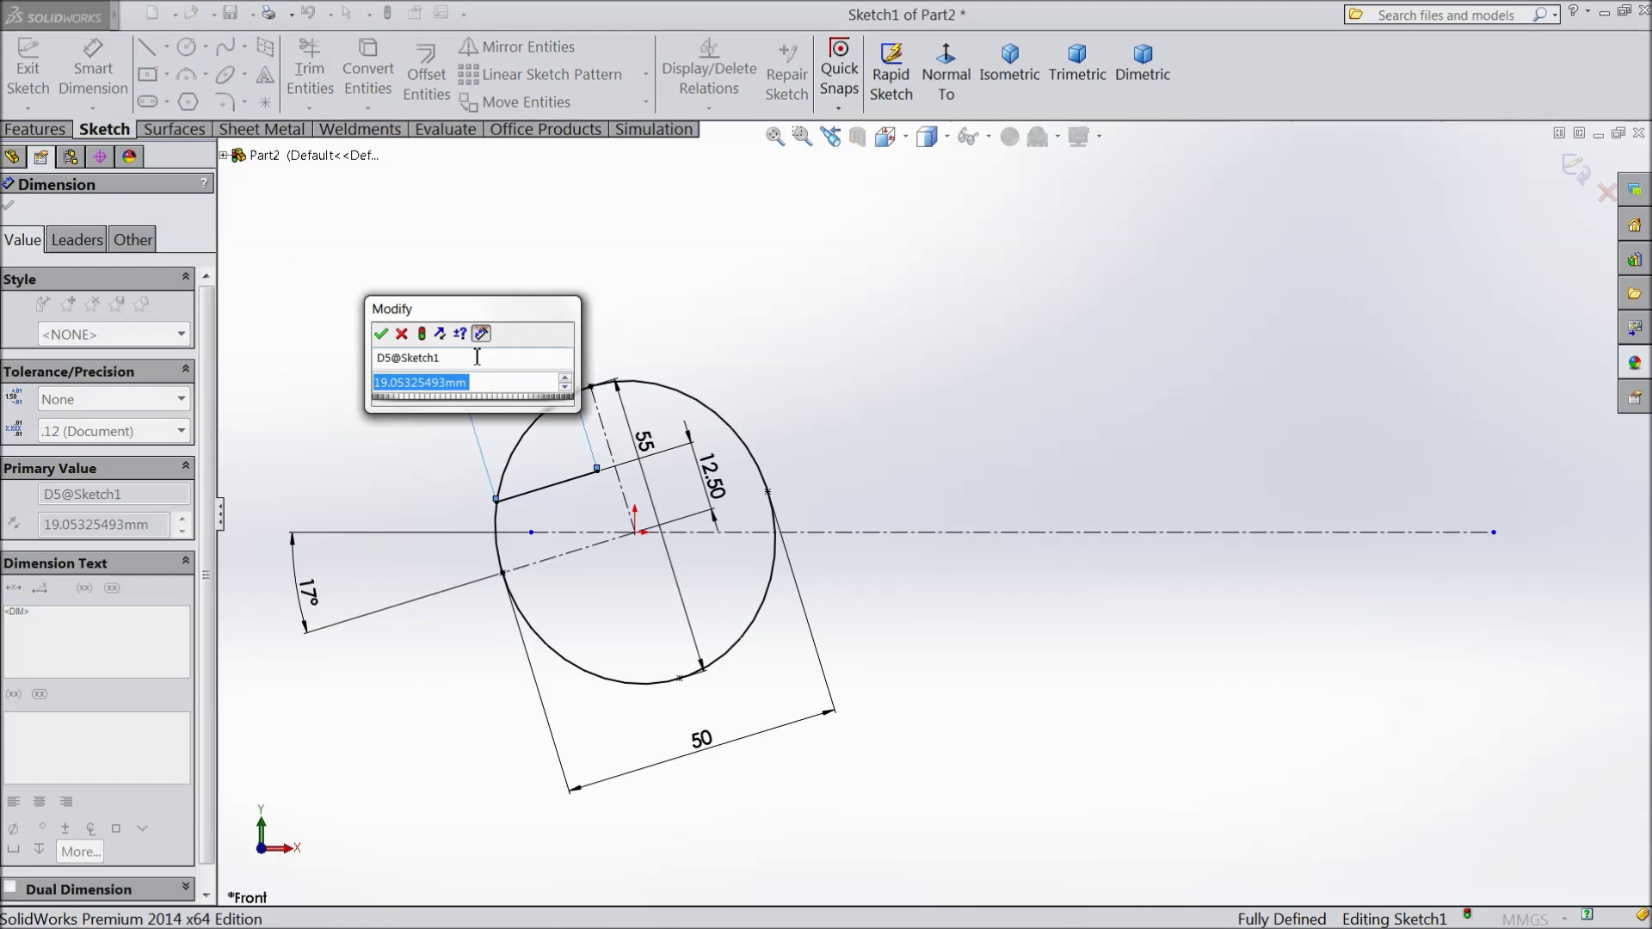
pyautogui.write('20')
pyautogui.click(383, 334)
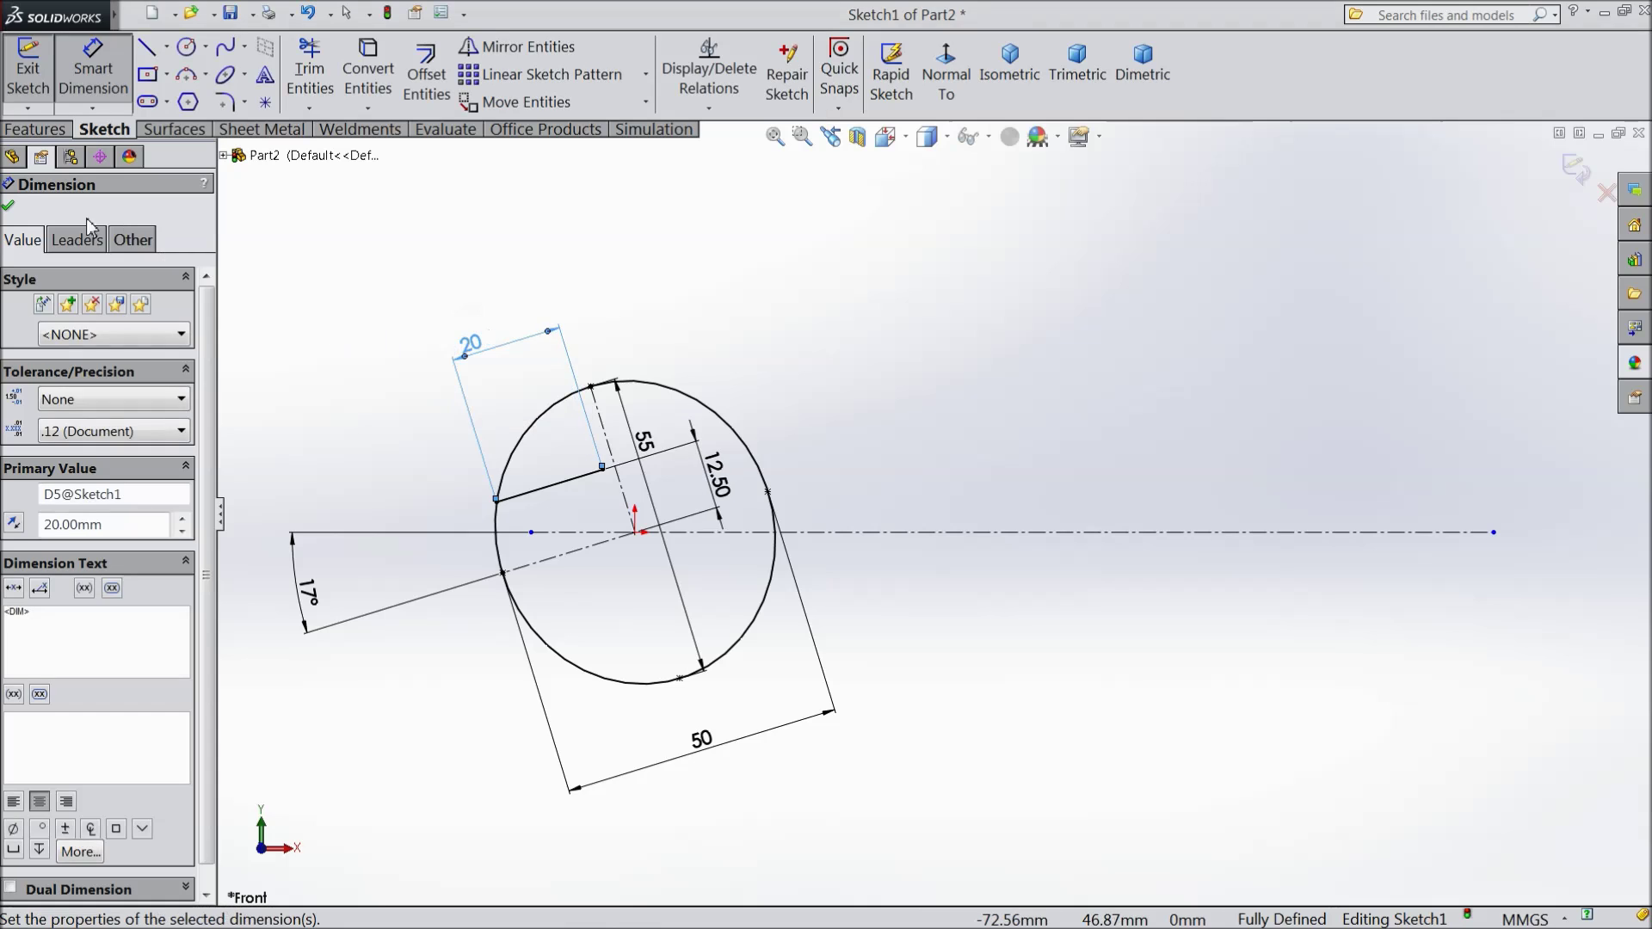
pyautogui.click(9, 206)
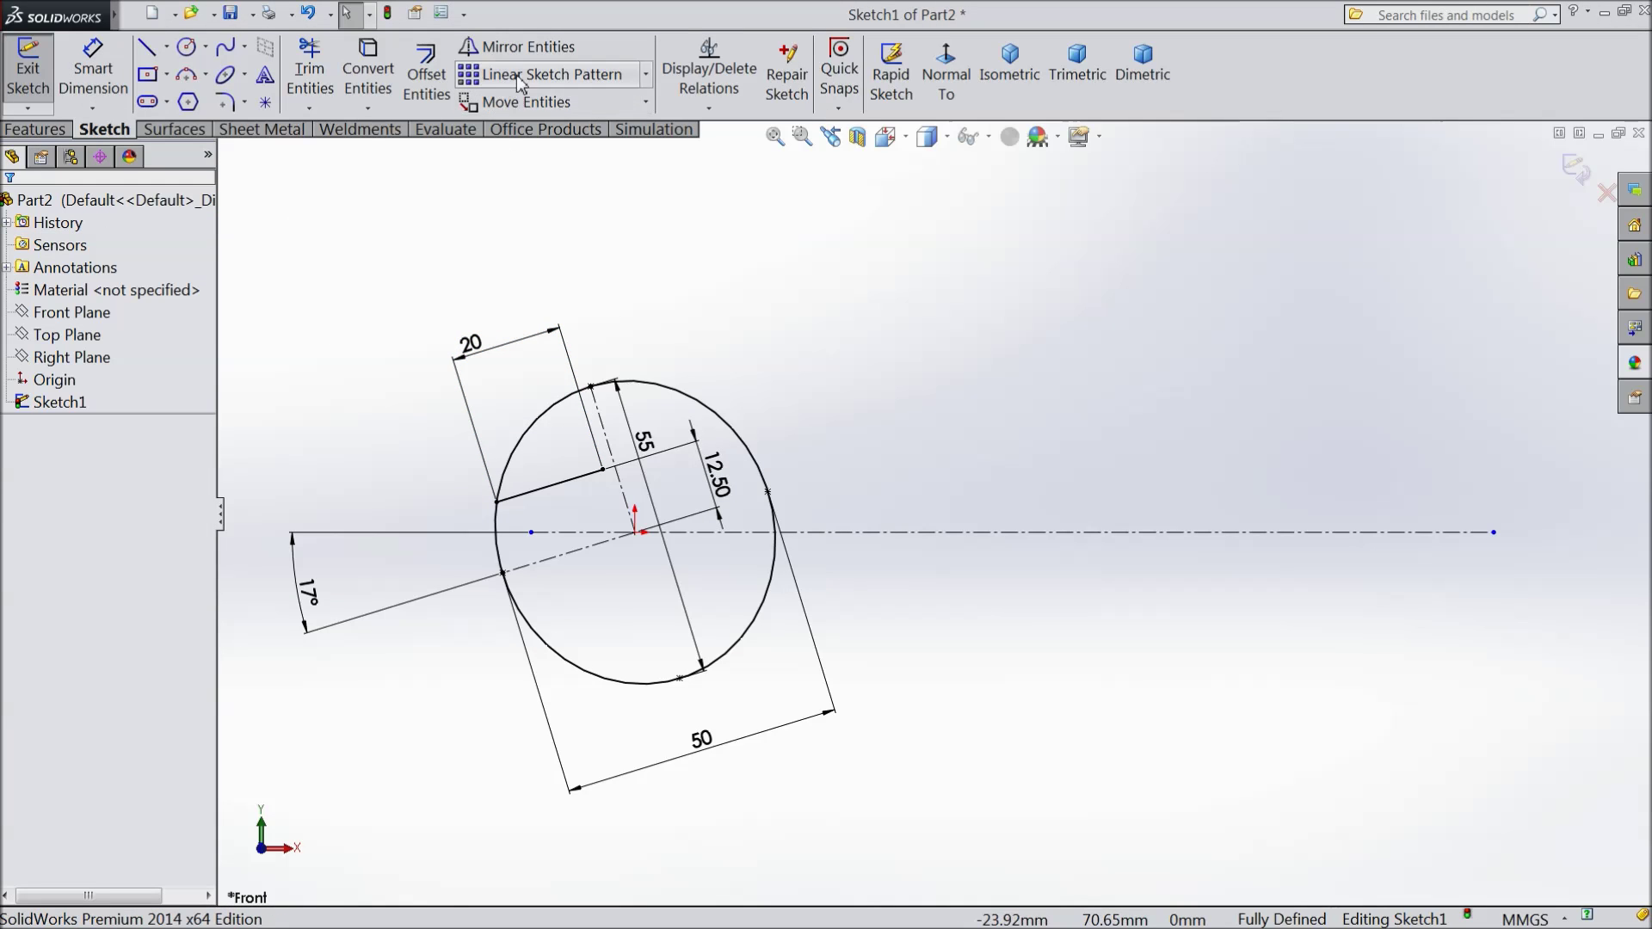
# Mirror the jaw line (Line4) across the short-axis centerline (Line3).
pyautogui.click(528, 48)
pyautogui.click(548, 485)
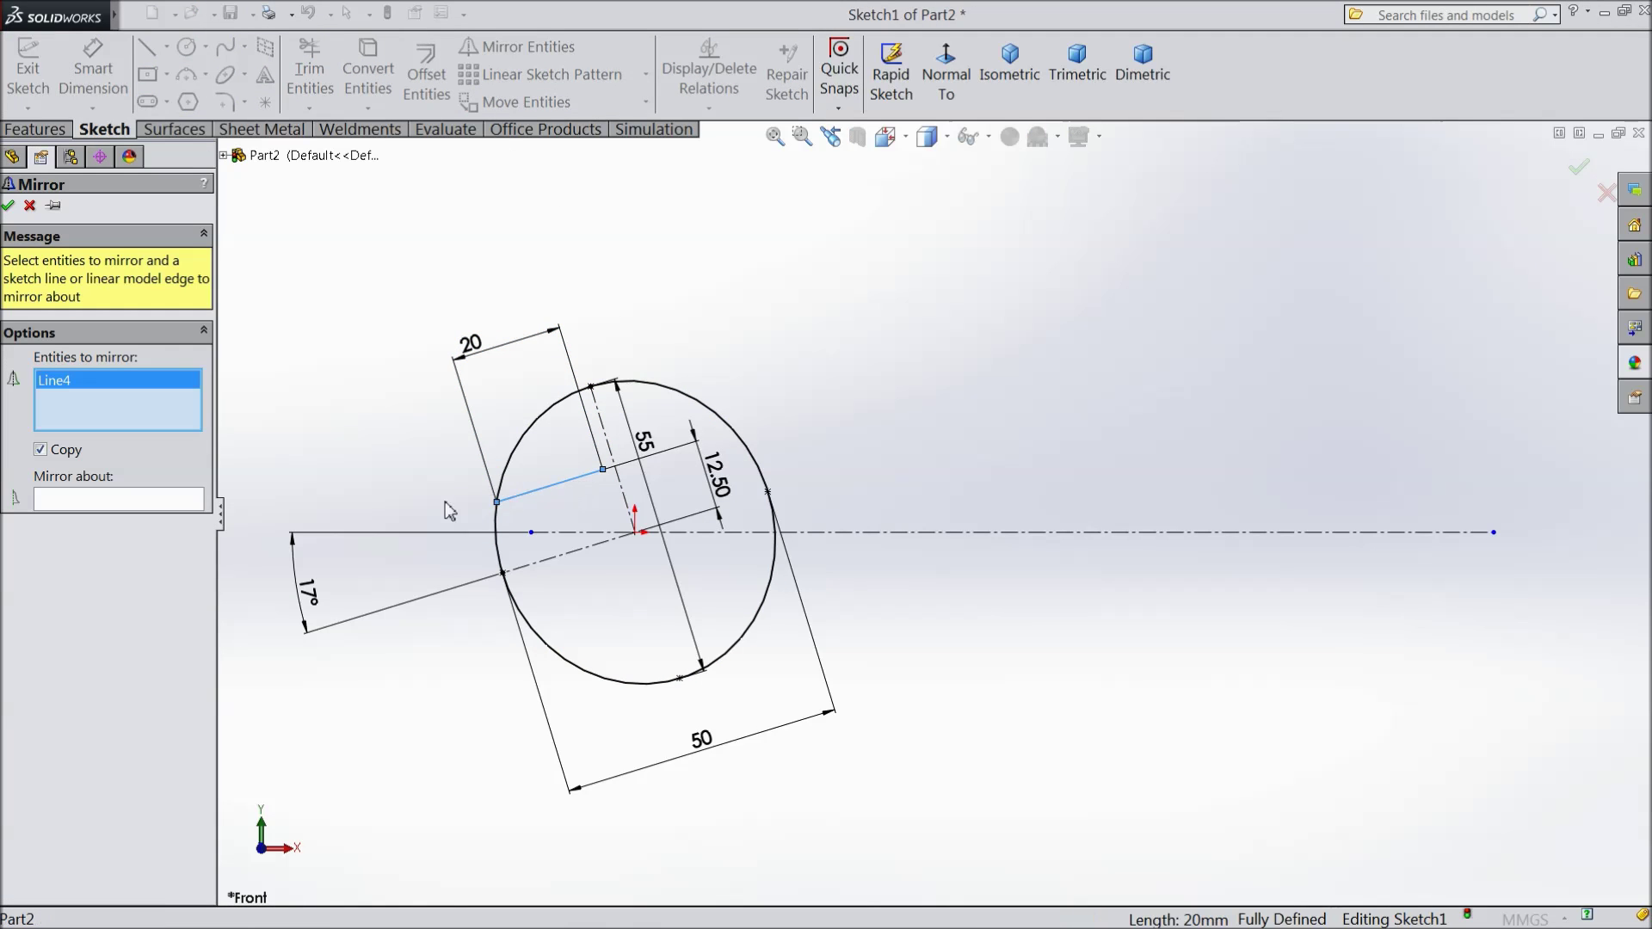
pyautogui.click(164, 502)
pyautogui.click(564, 568)
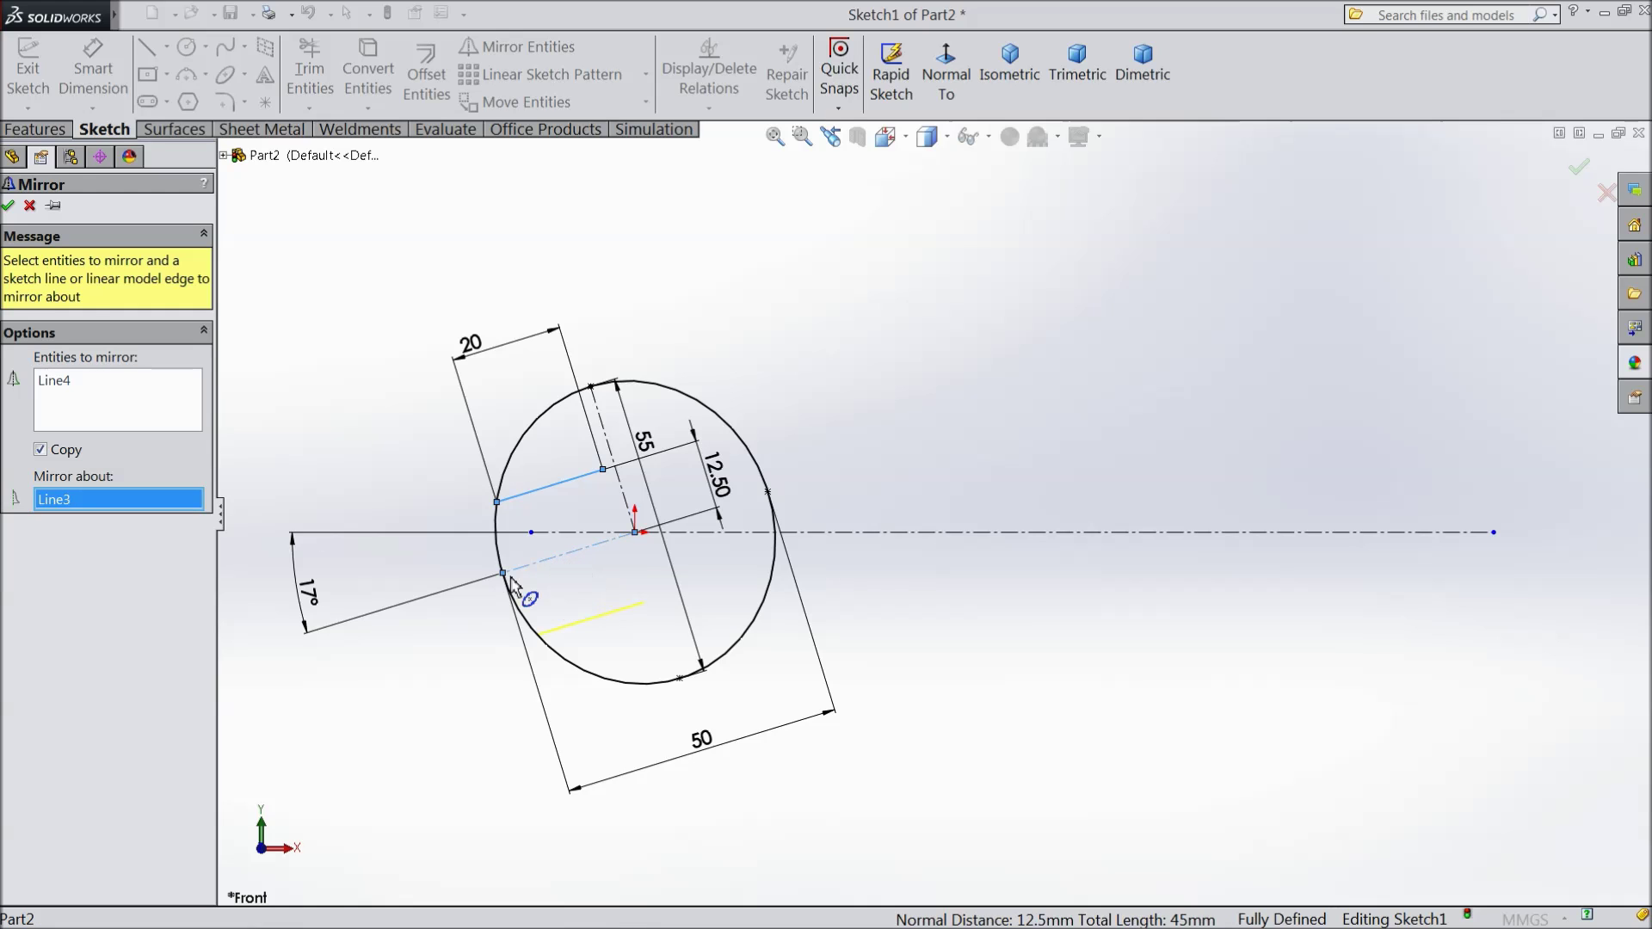
pyautogui.click(8, 206)
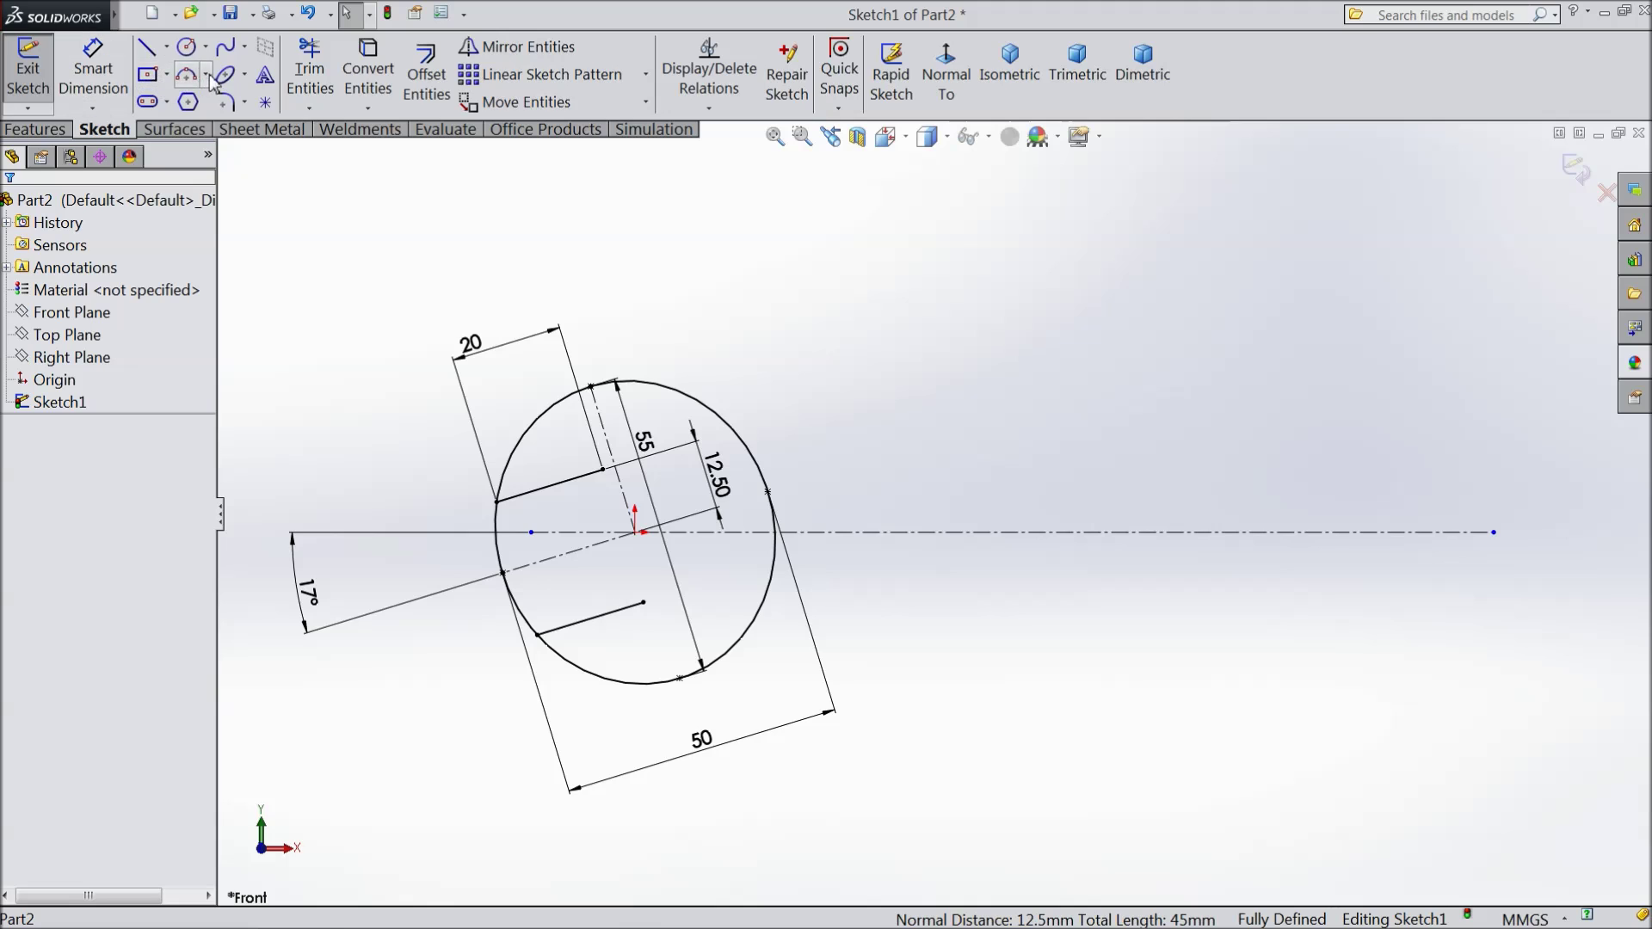
# Draw a three-point arc joining the inner ends of the two jaw lines.
pyautogui.click(210, 78)
pyautogui.click(246, 157)
pyautogui.click(501, 502)
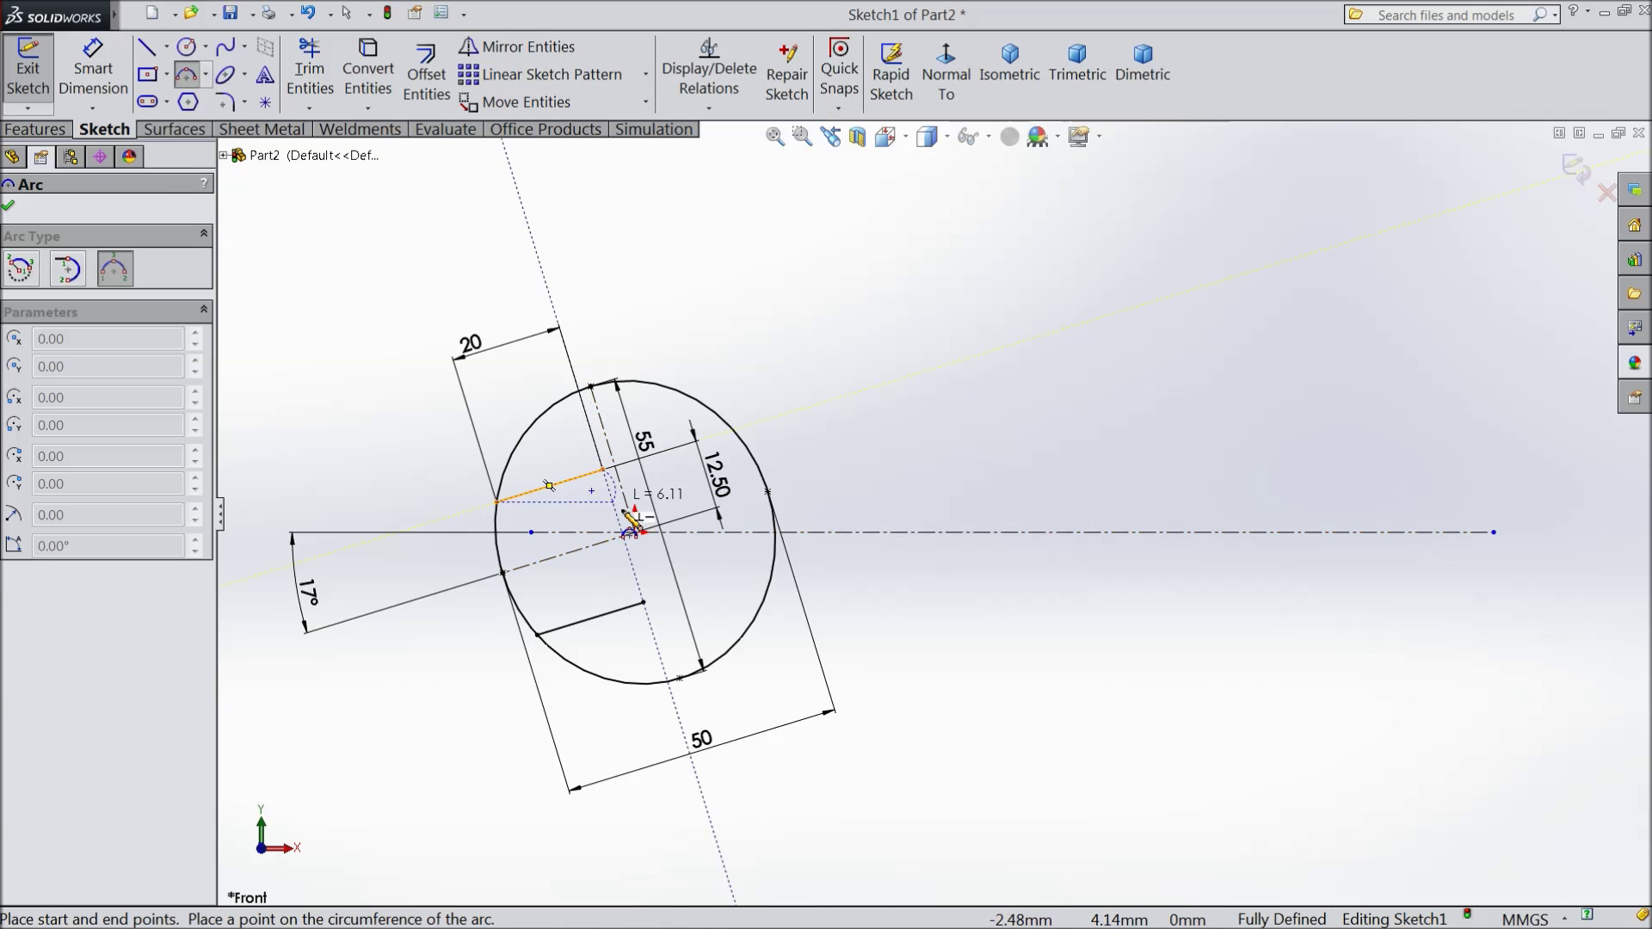
pyautogui.click(643, 600)
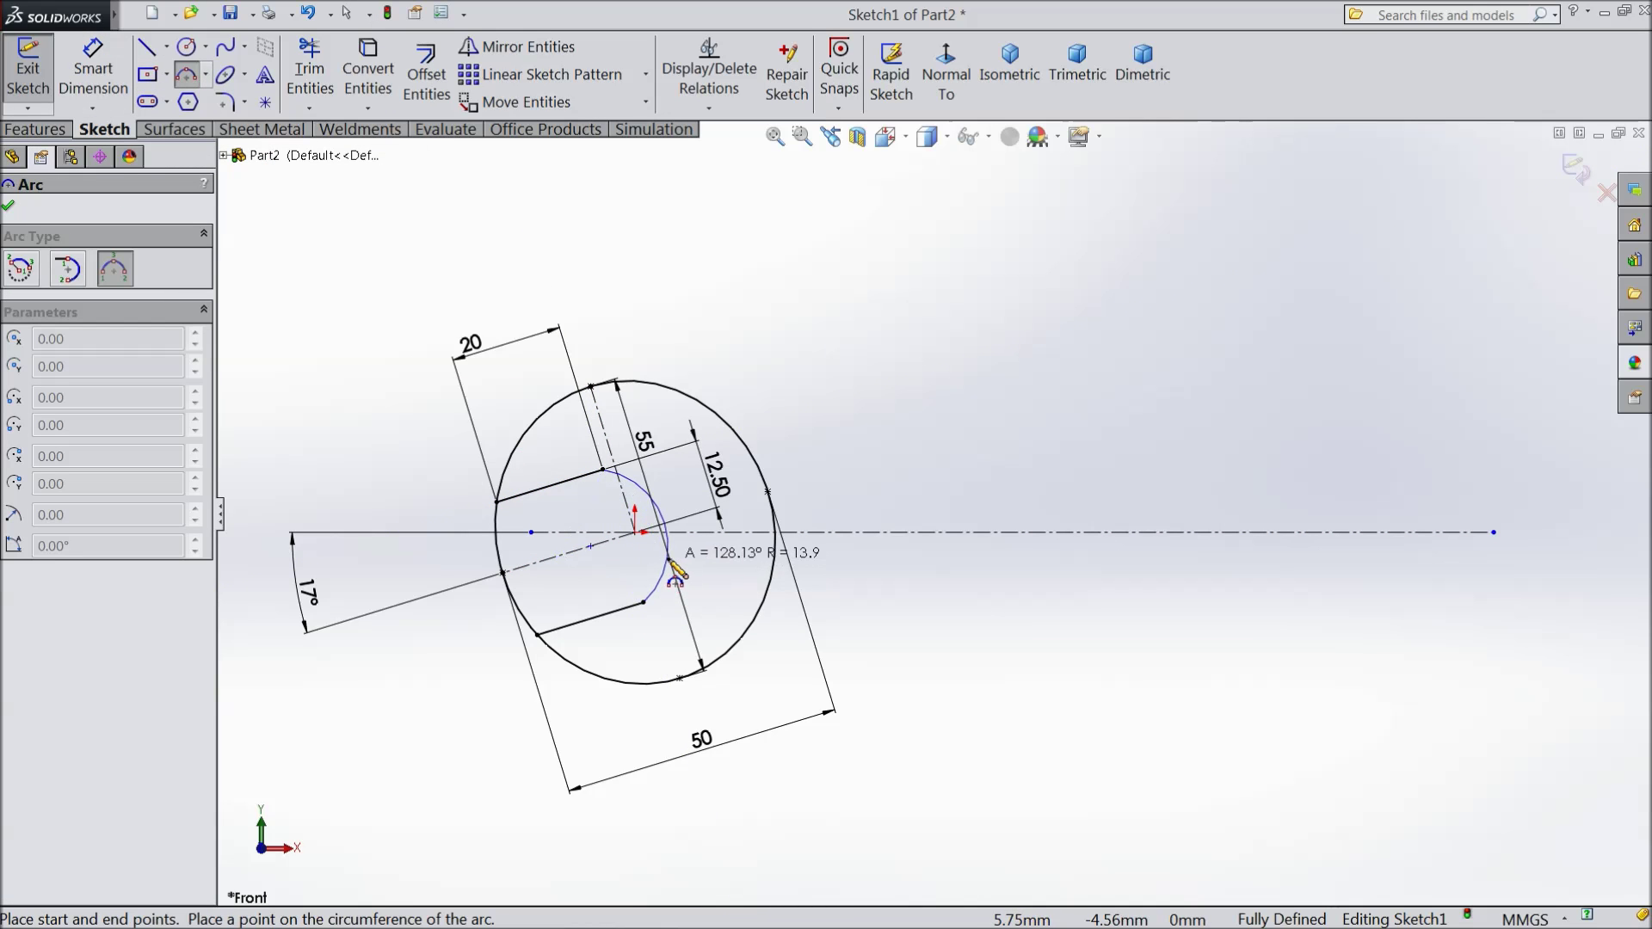
pyautogui.click(674, 575)
# Dimension the connecting arc's radius to 15.
pyautogui.click(93, 67)
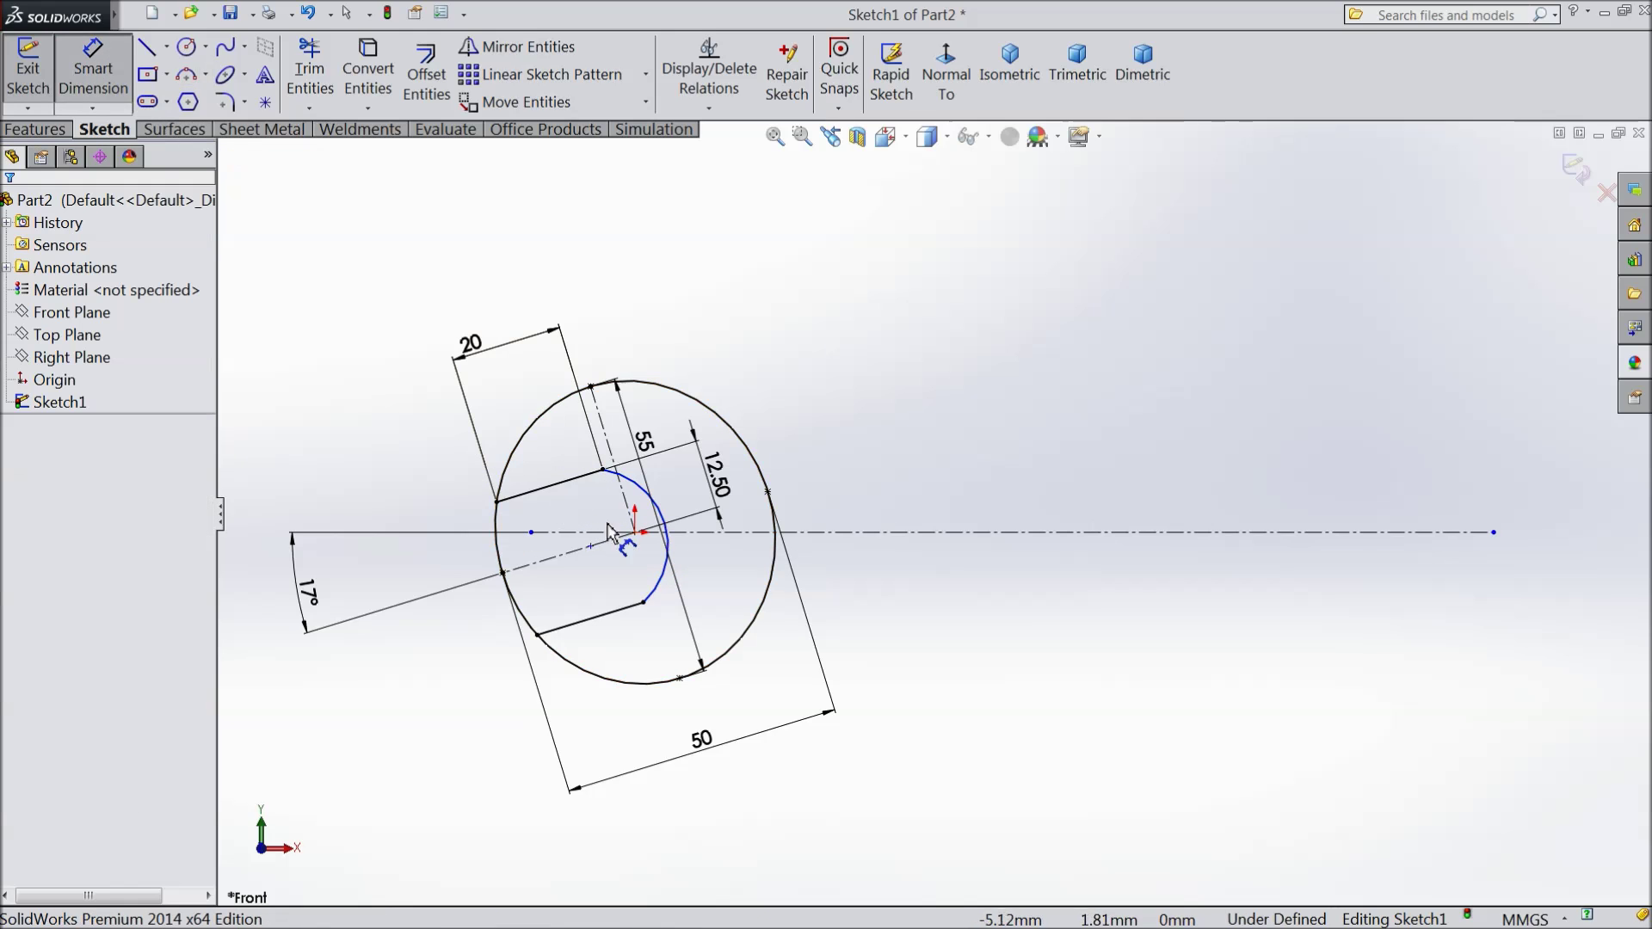
pyautogui.click(664, 578)
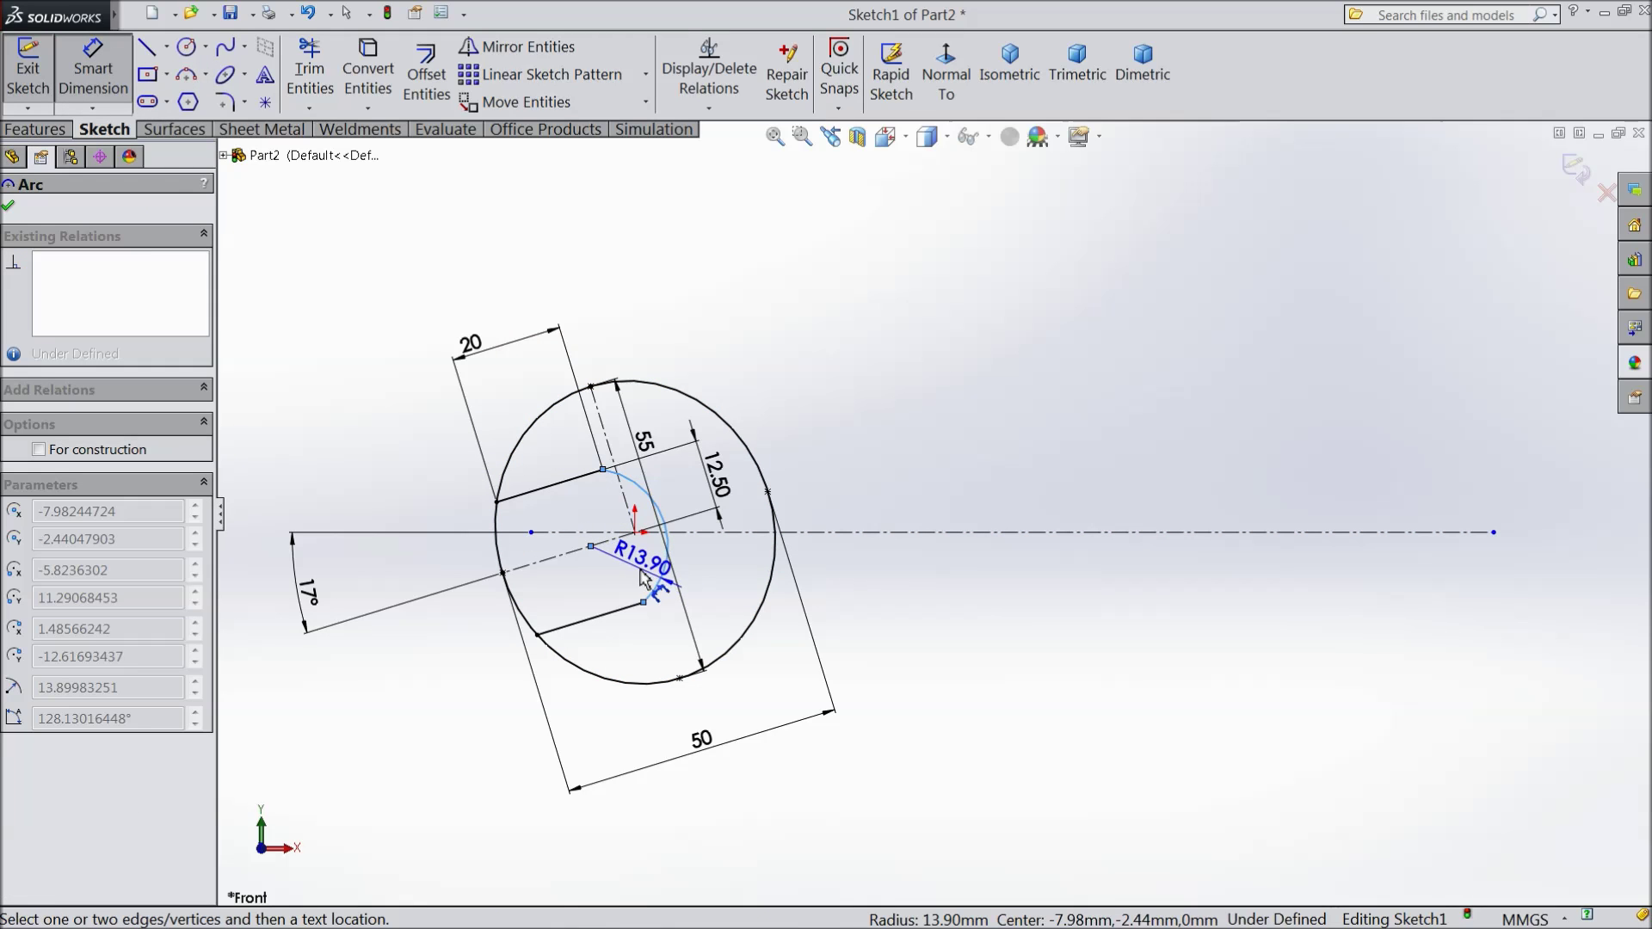
pyautogui.click(643, 578)
pyautogui.write('15')
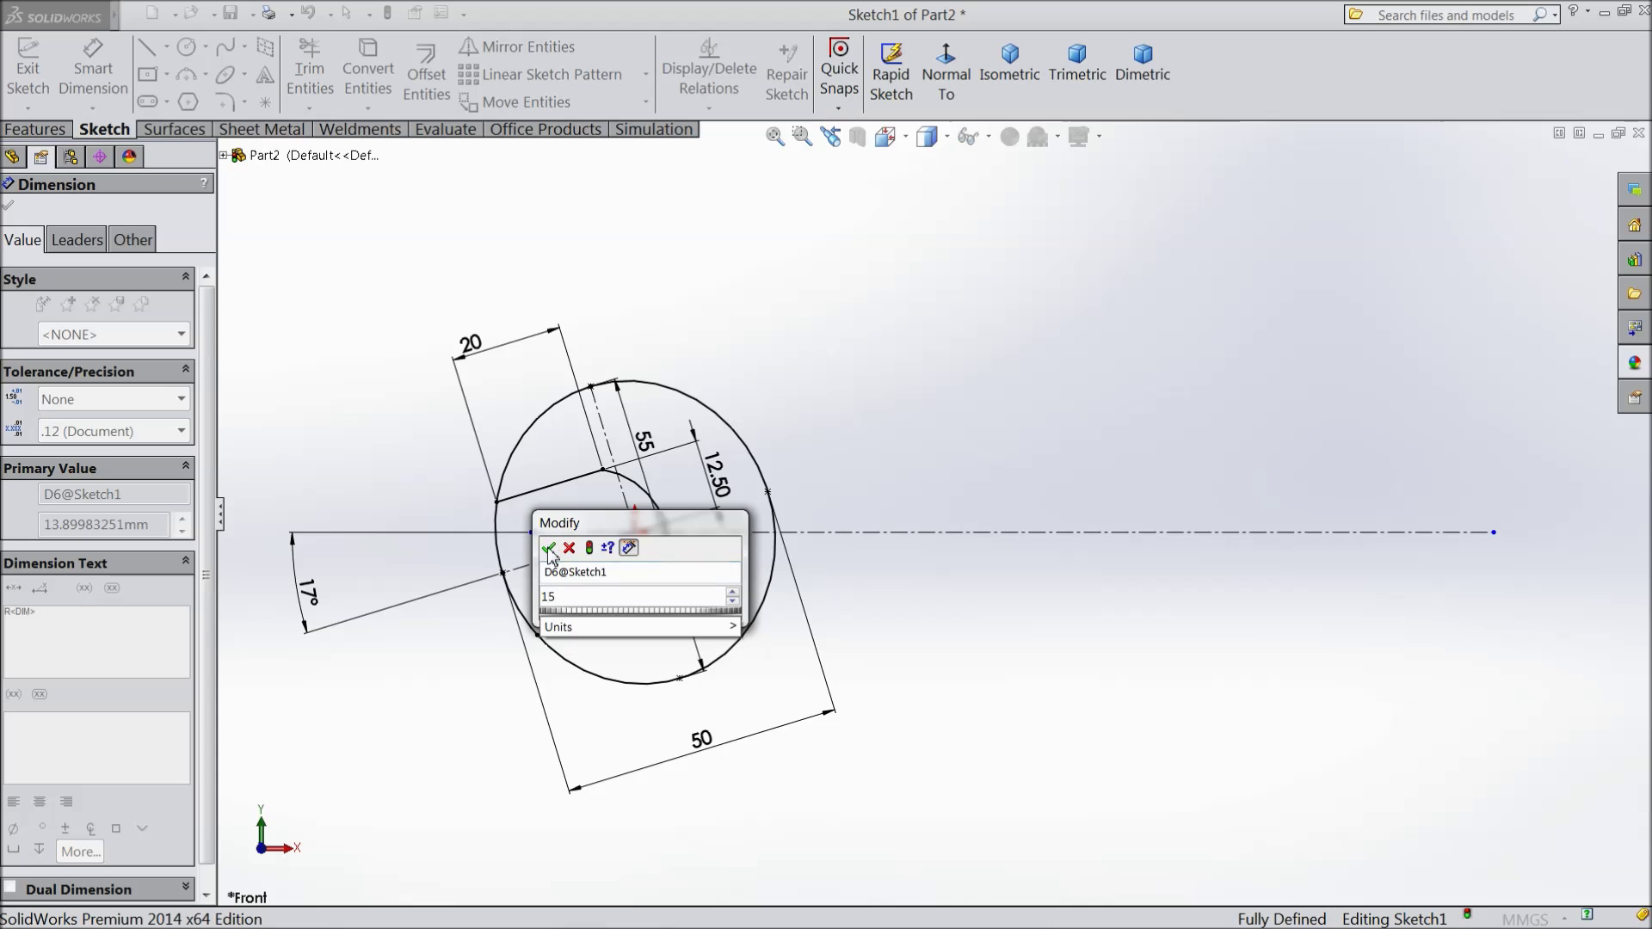
pyautogui.click(549, 549)
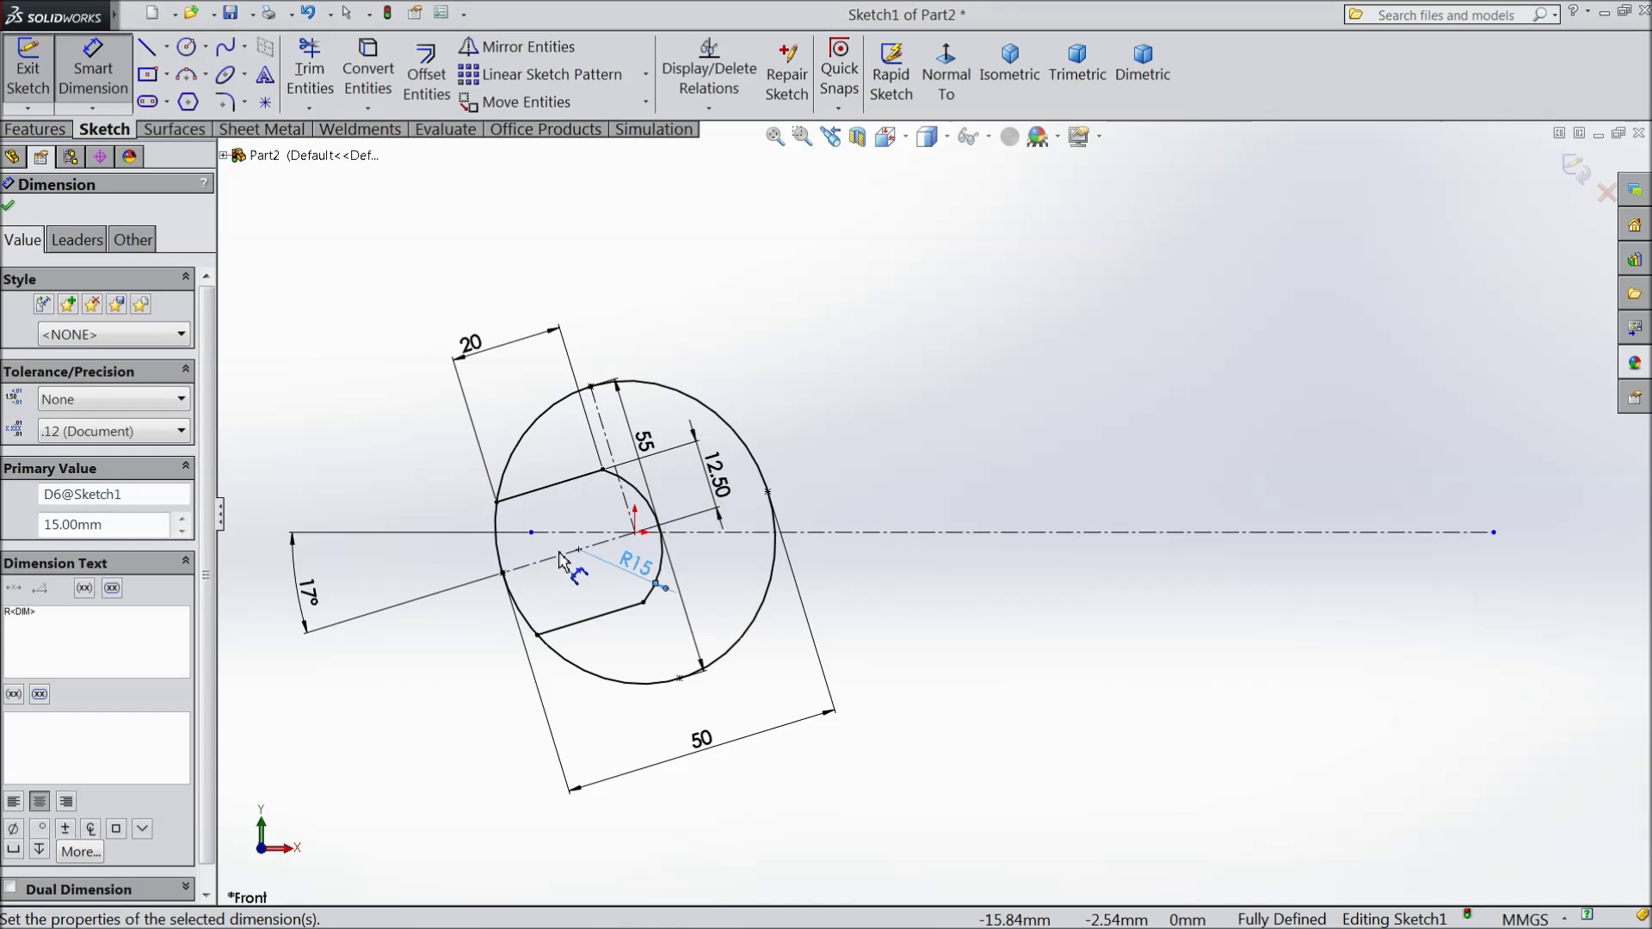
pyautogui.click(10, 209)
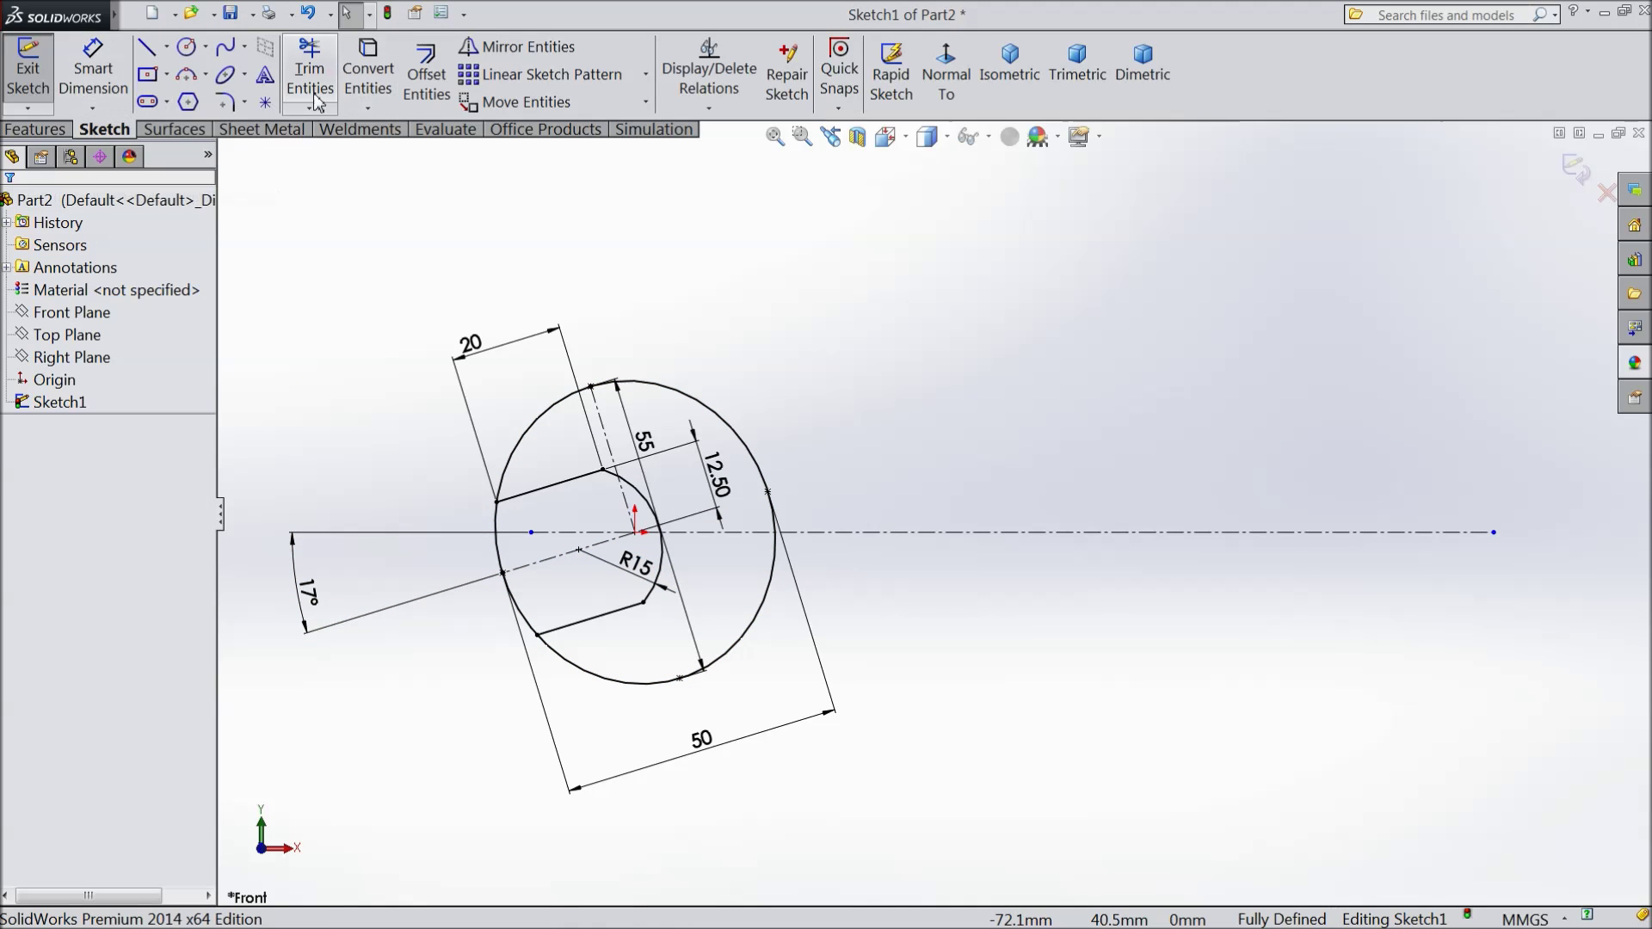
pyautogui.click(310, 70)
# Power-trim away the ellipse arc spanning the jaw opening.
pyautogui.click(504, 557)
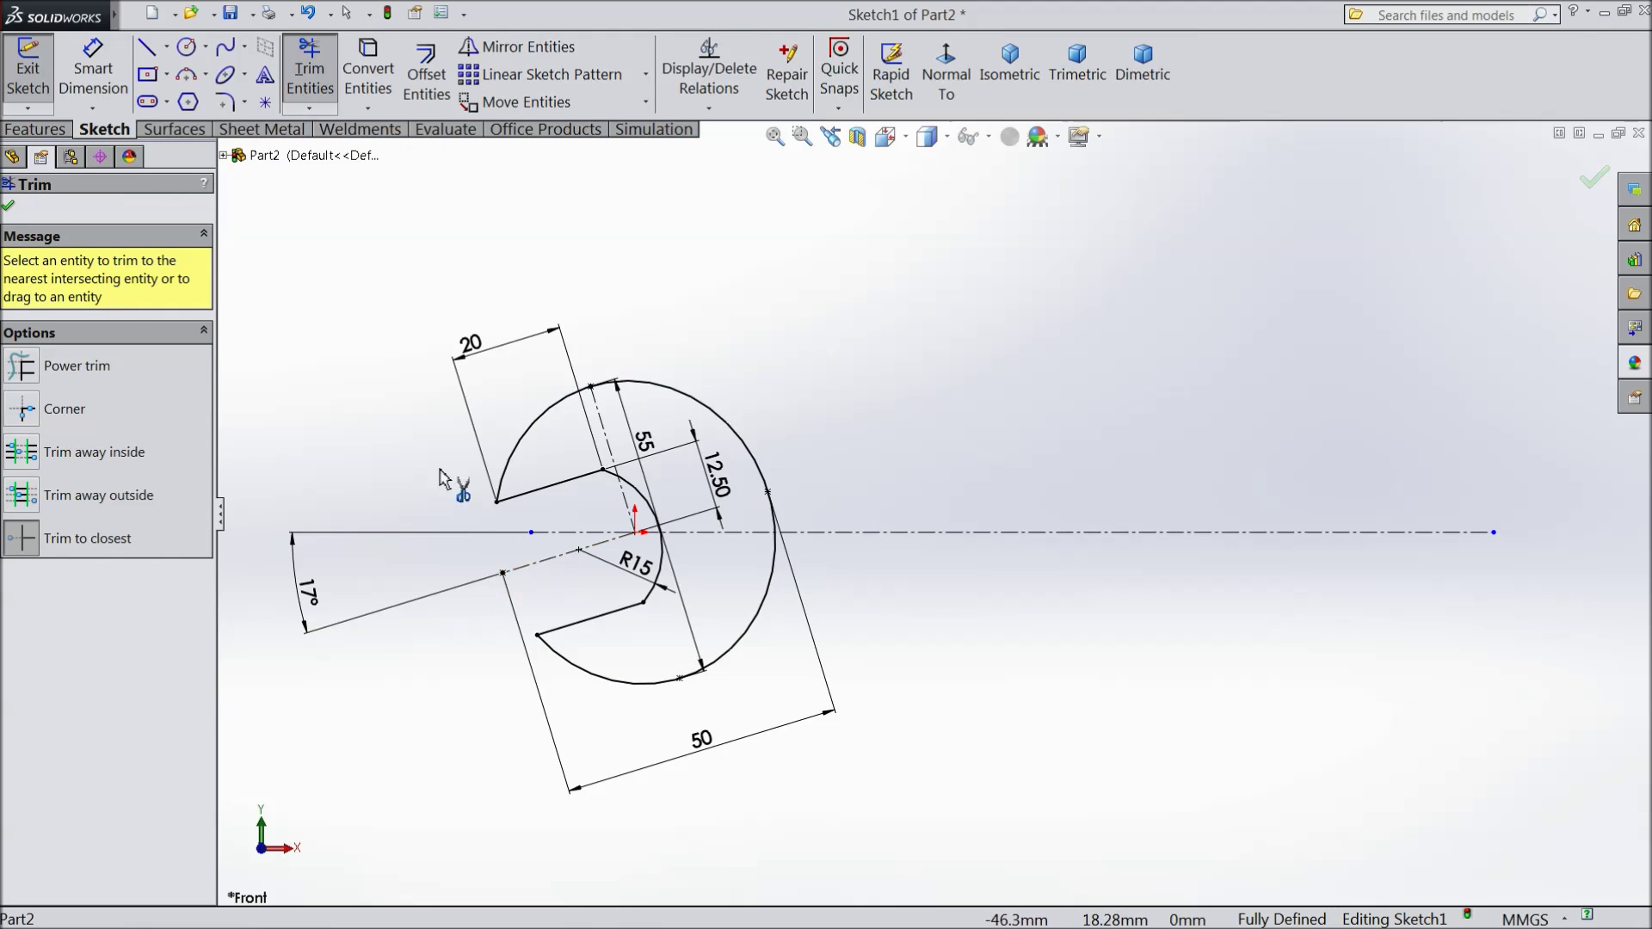
pyautogui.click(11, 210)
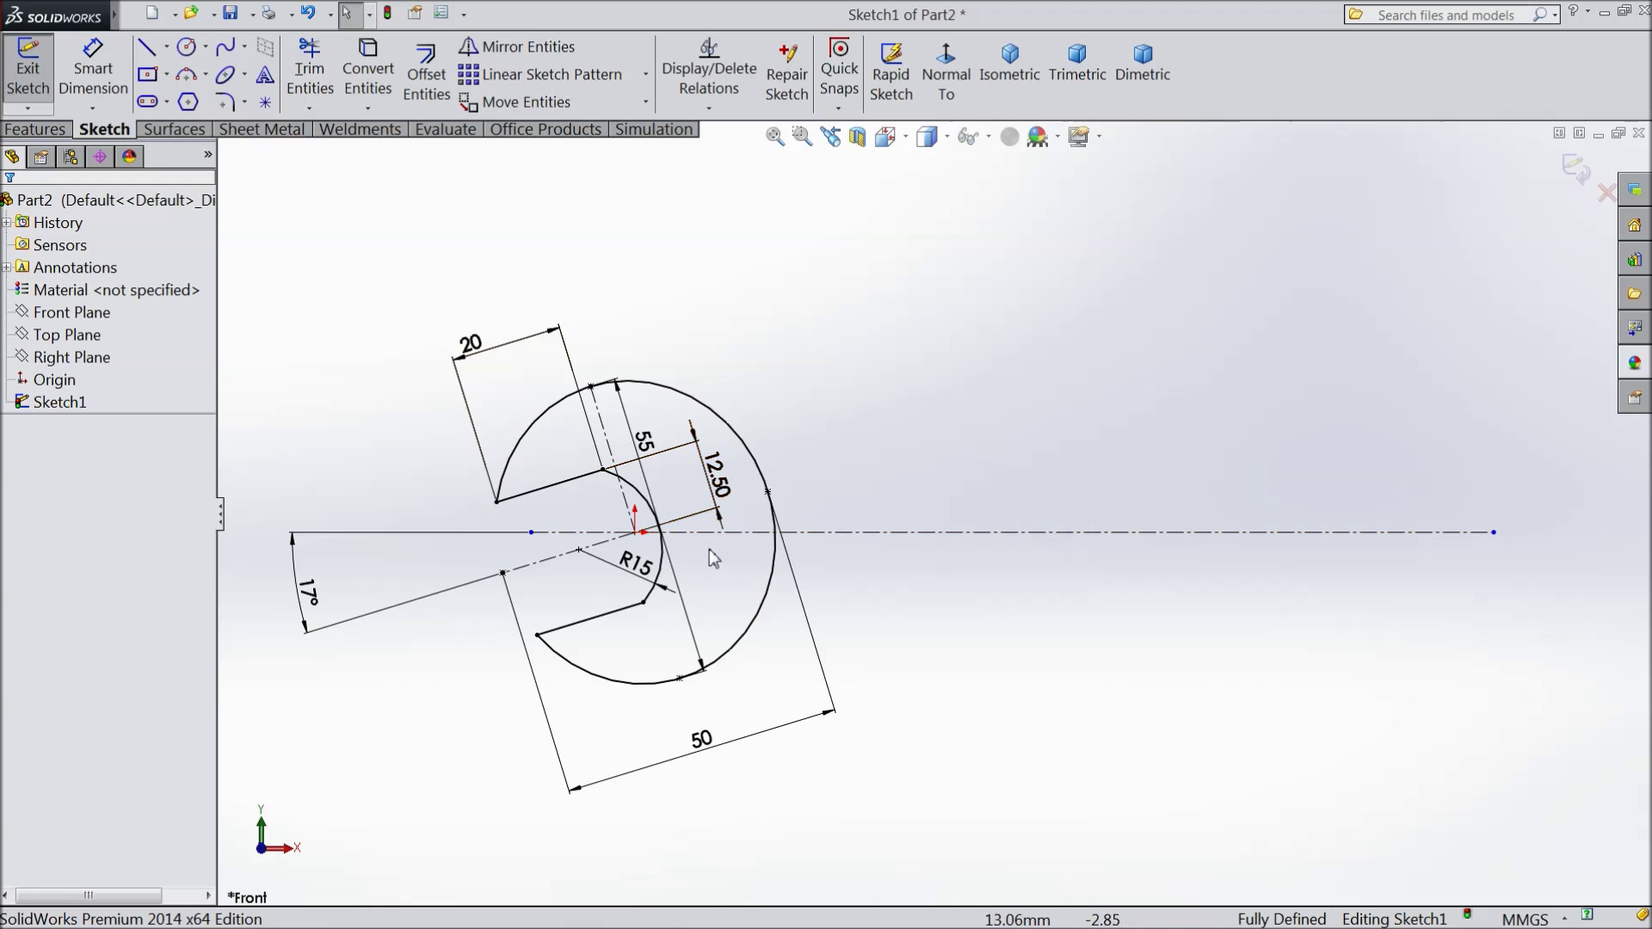
# Draw a circle at the centerline's right end and dimension its diameter to 33 mm.
pyautogui.click(188, 52)
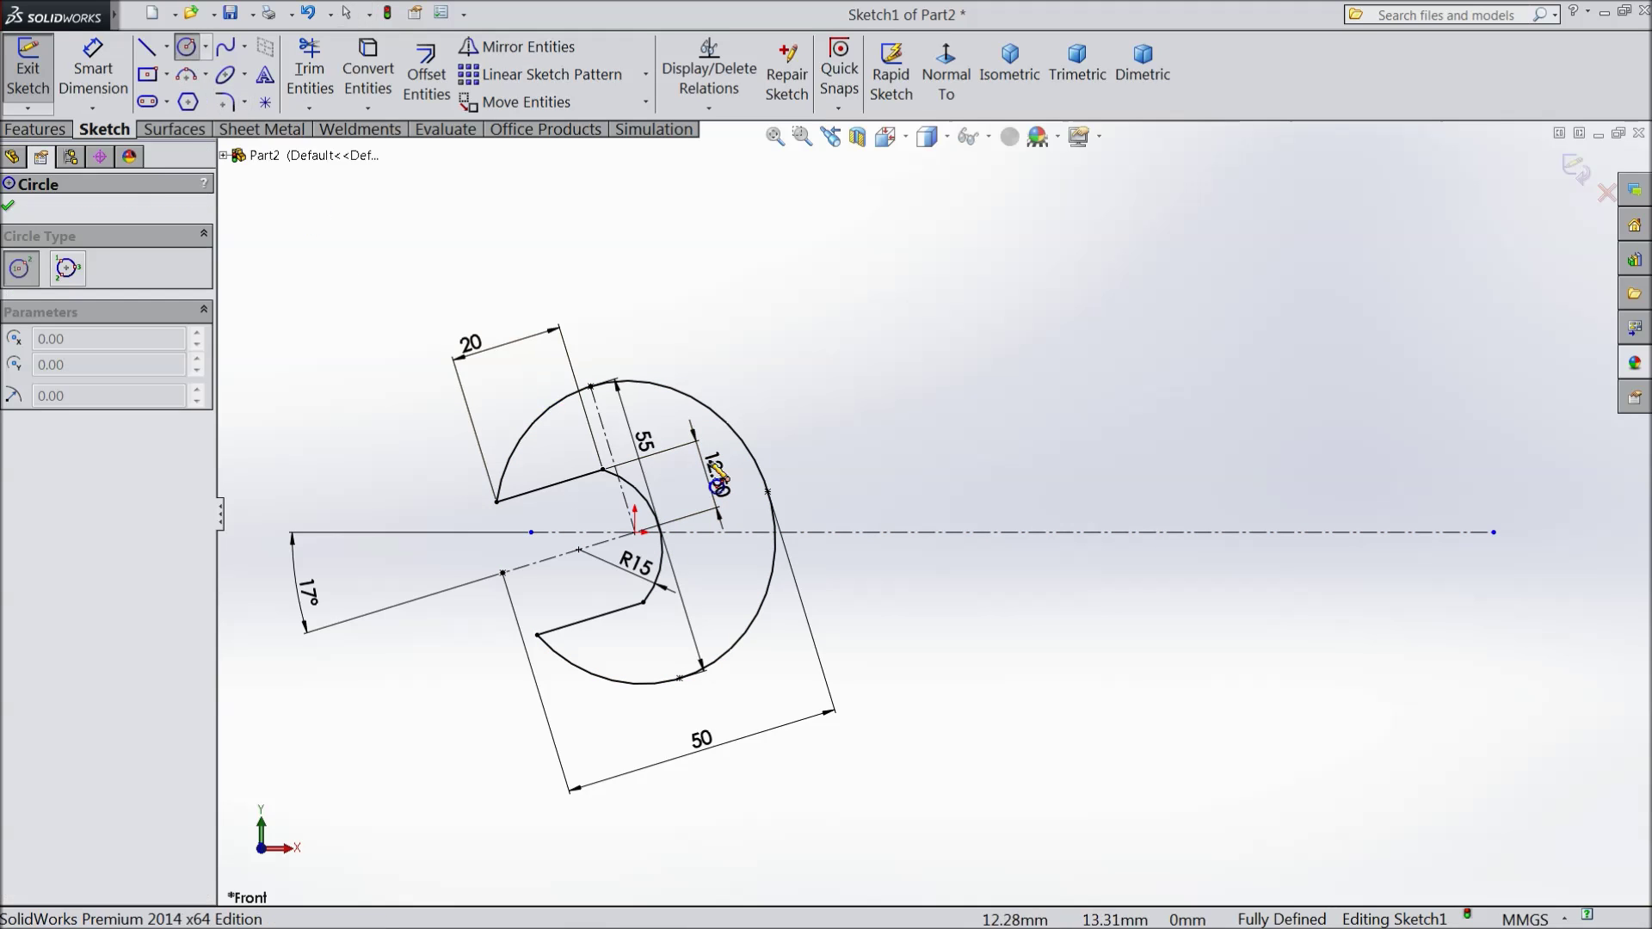
pyautogui.scroll(-3, 775, 517)
pyautogui.scroll(2, 1161, 595)
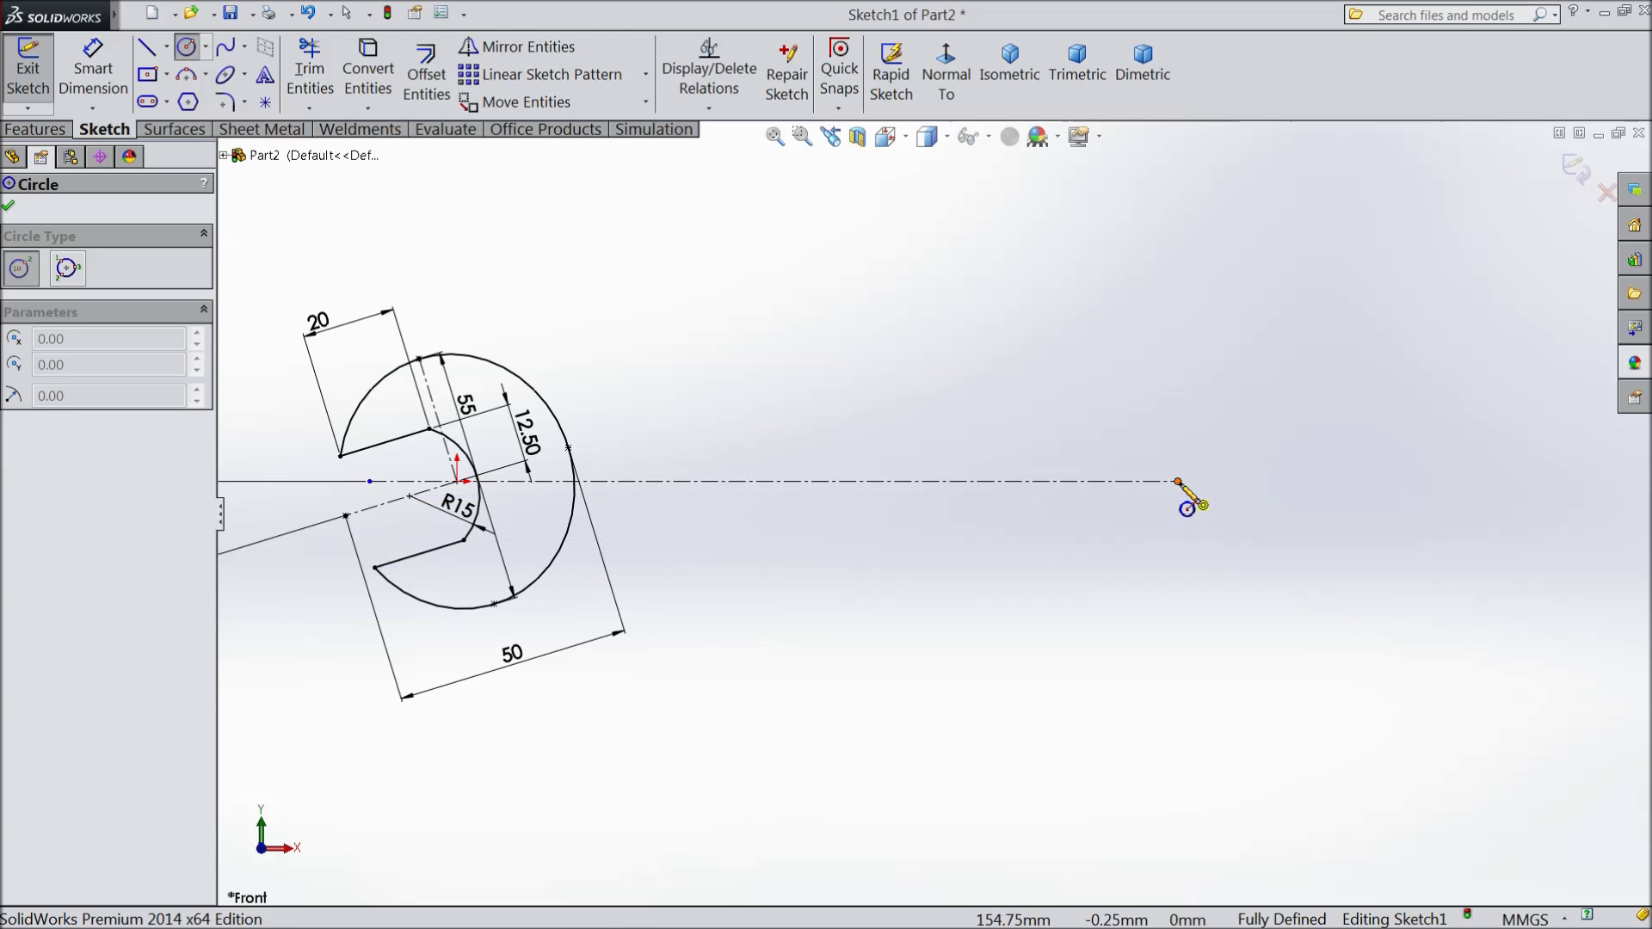
pyautogui.click(1179, 485)
pyautogui.click(1226, 598)
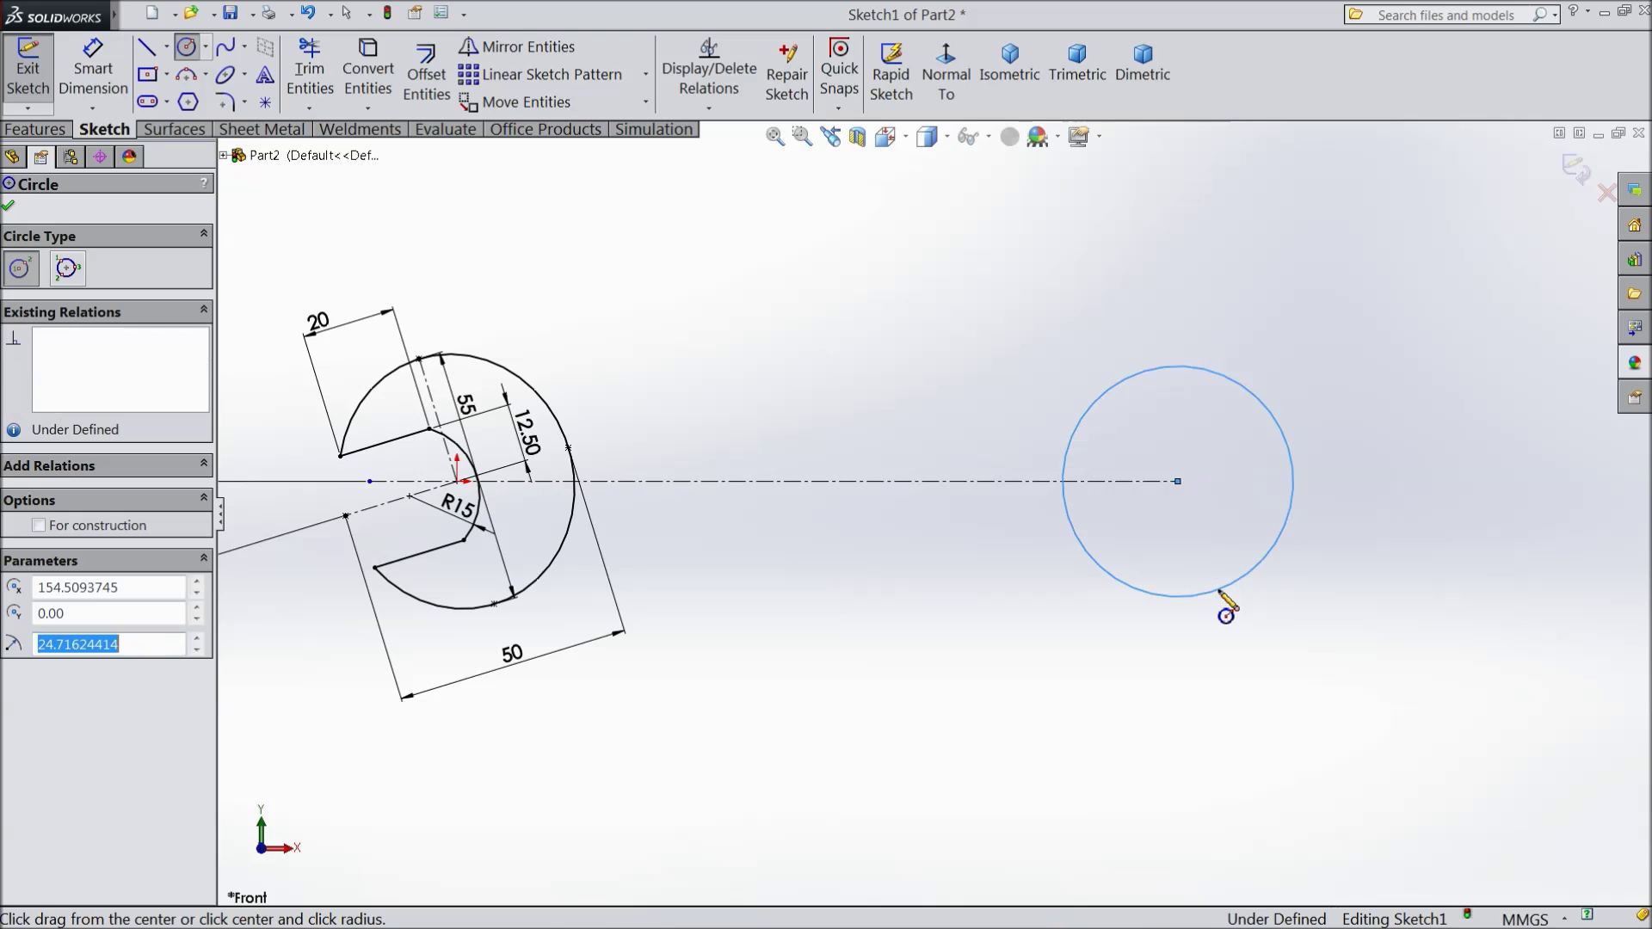
pyautogui.click(93, 68)
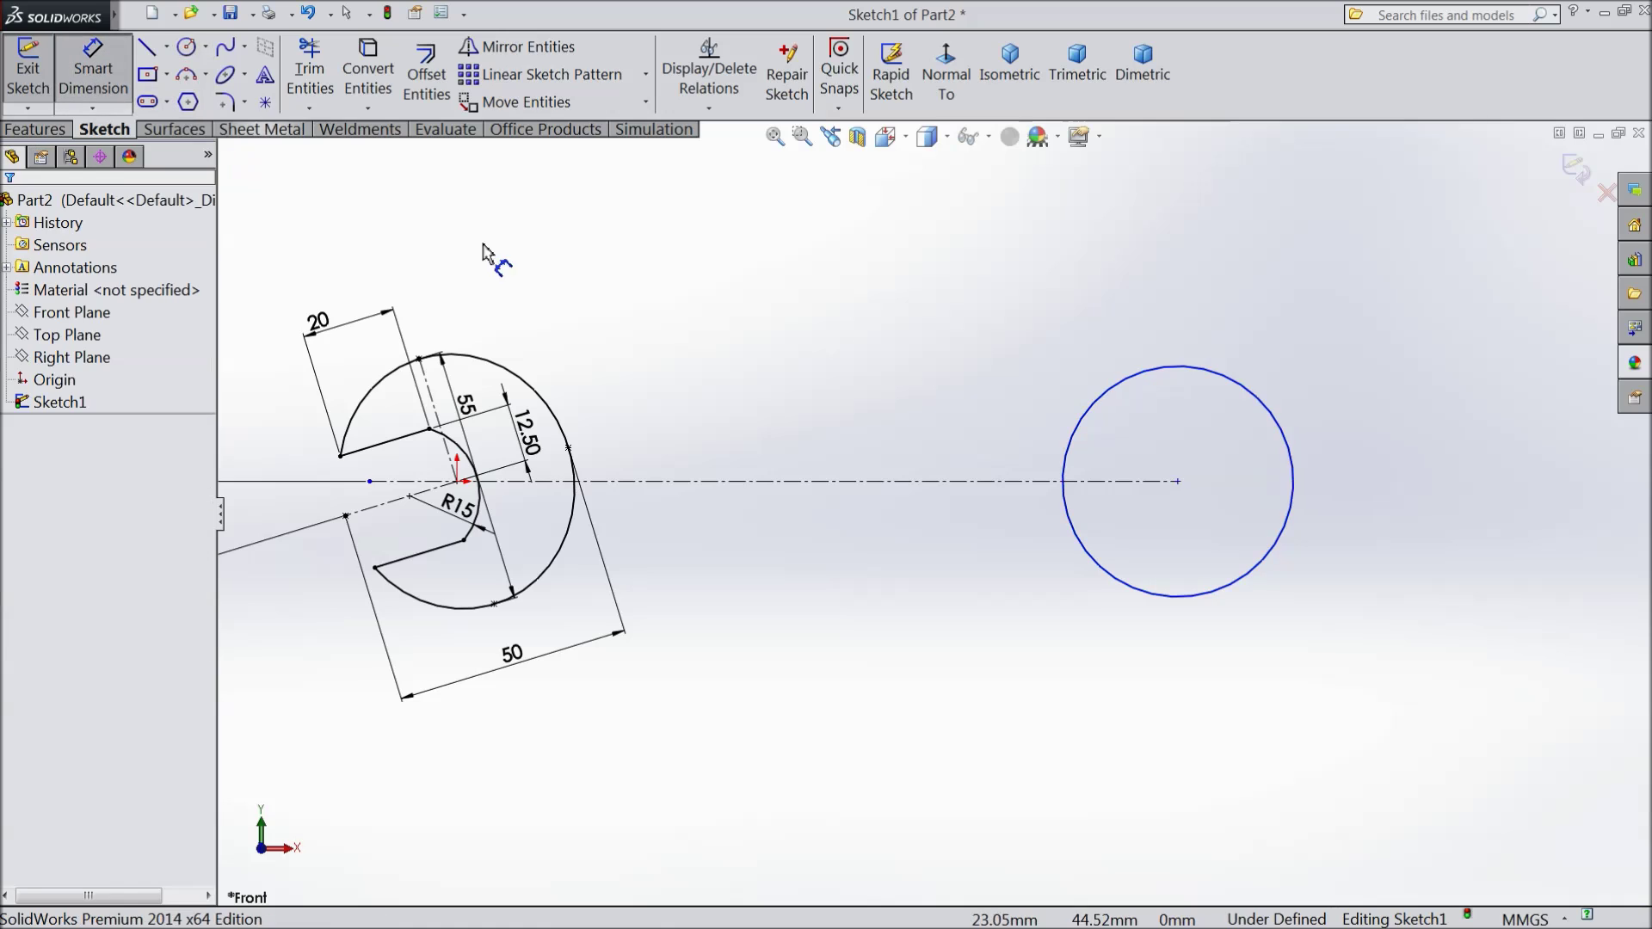
pyautogui.click(1168, 378)
pyautogui.click(1177, 284)
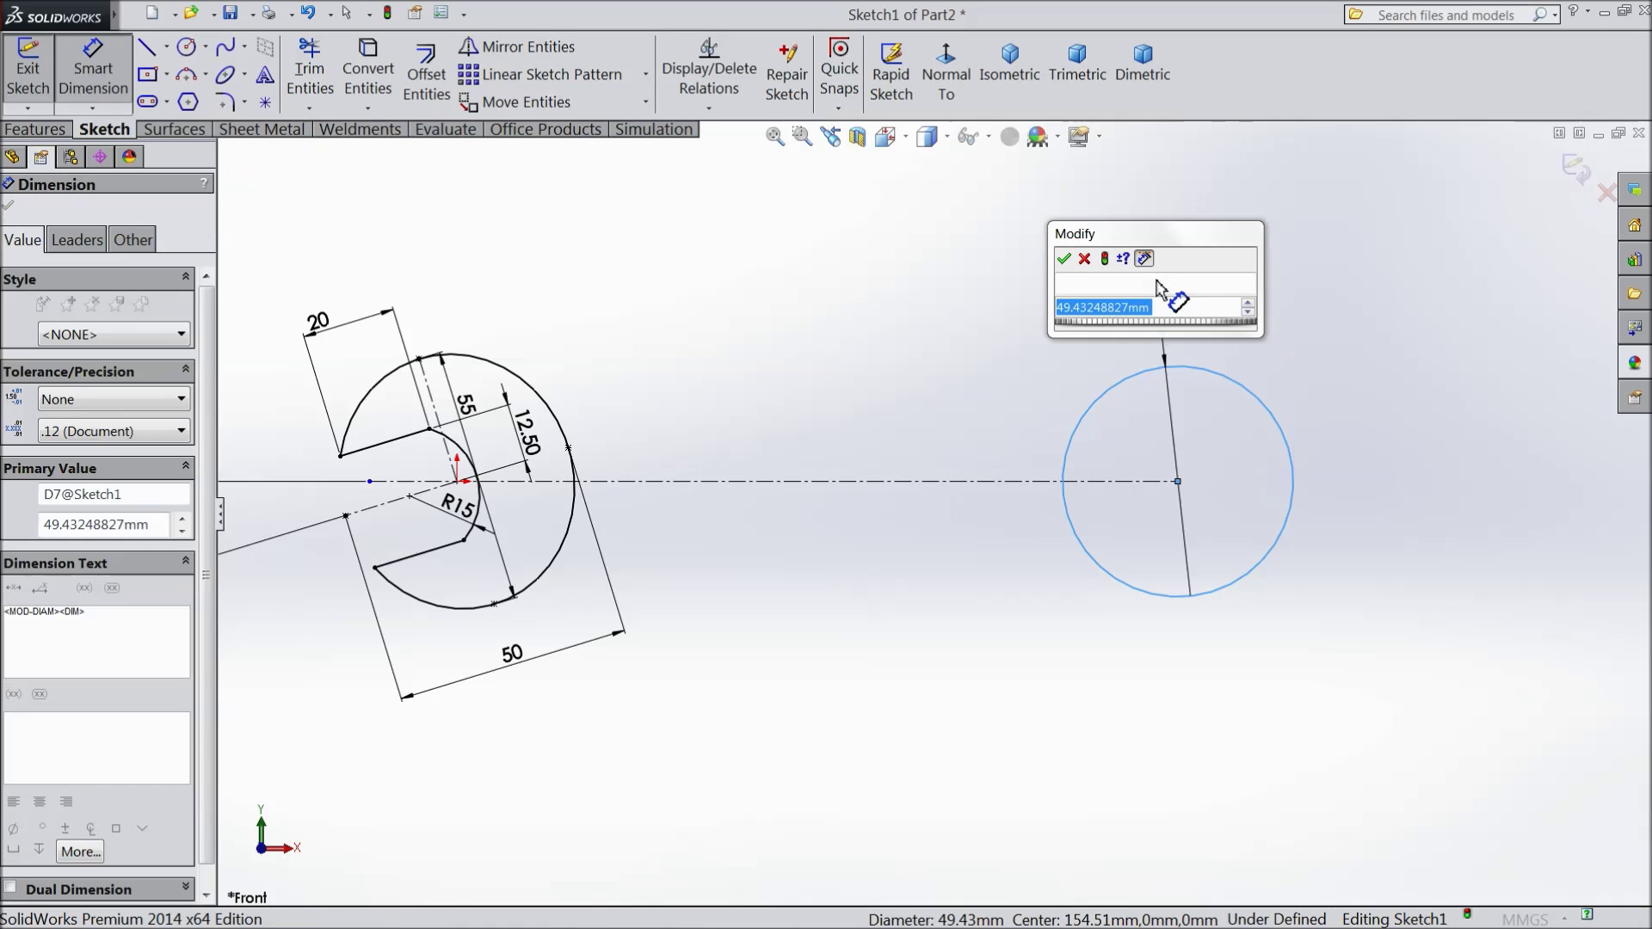
pyautogui.write('33')
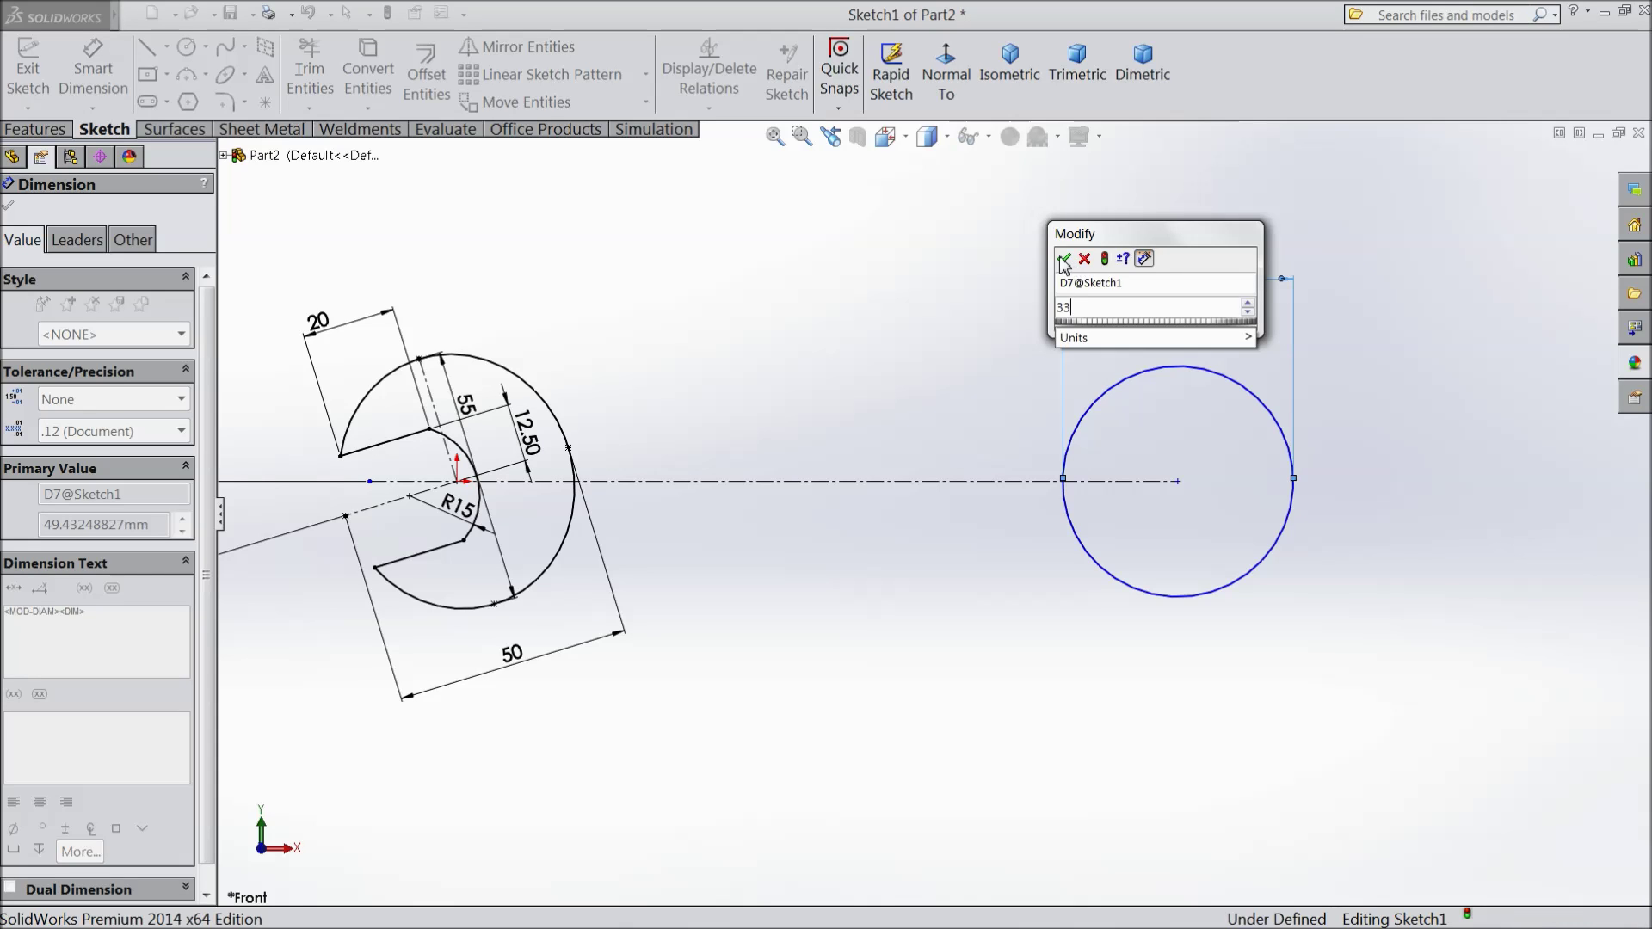
pyautogui.click(1065, 260)
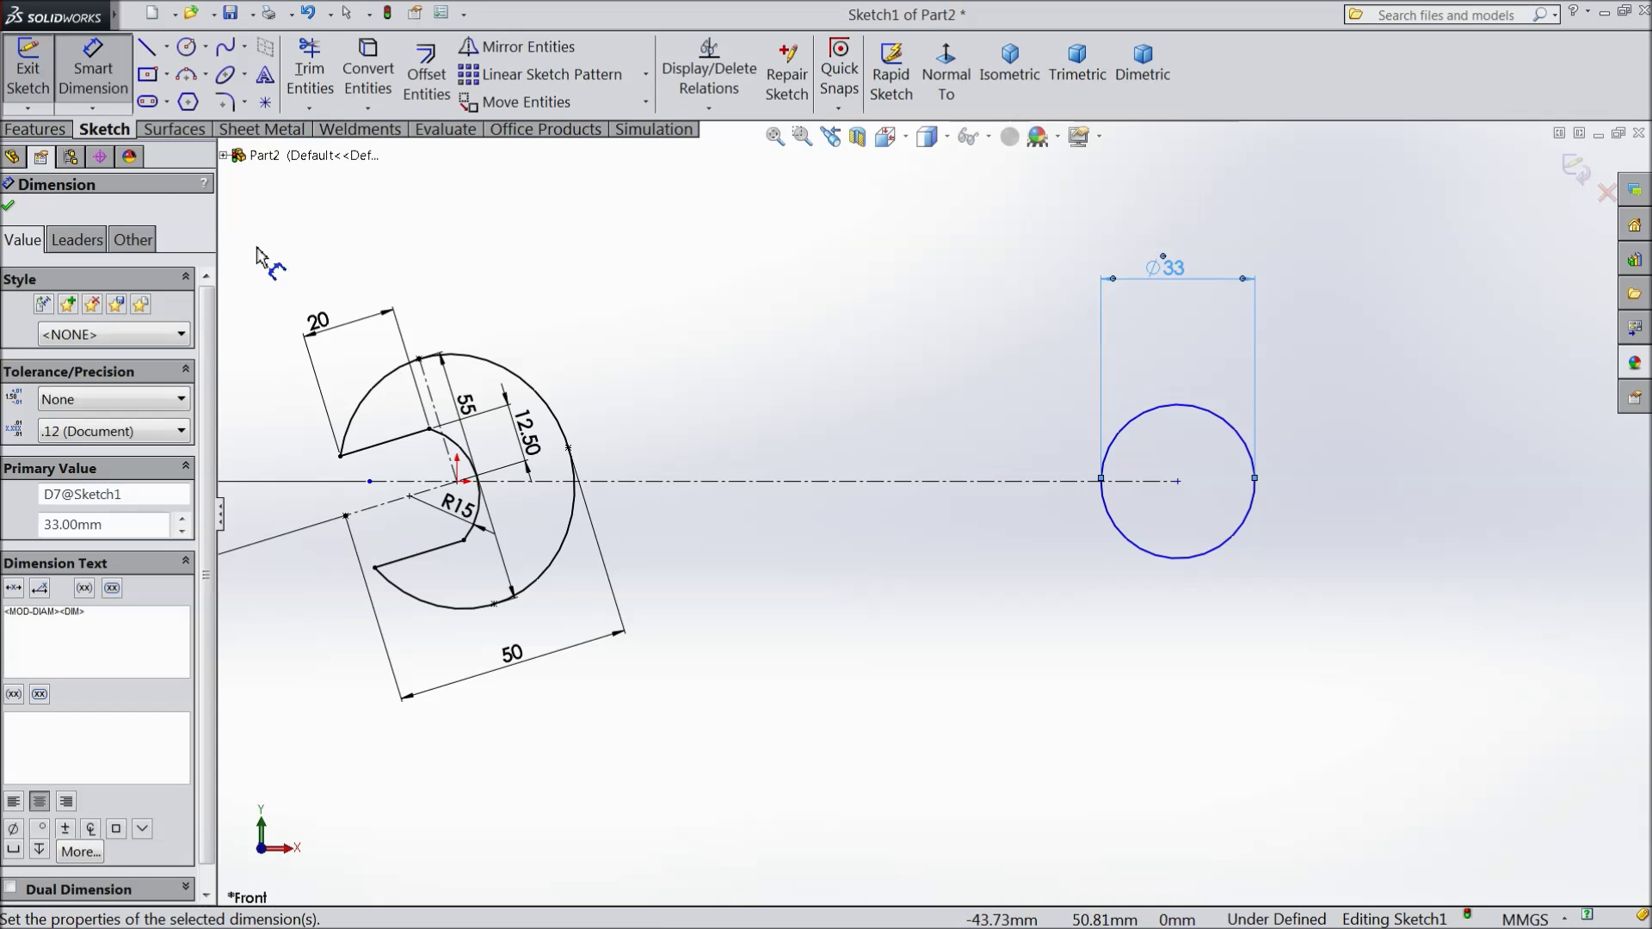
pyautogui.click(8, 211)
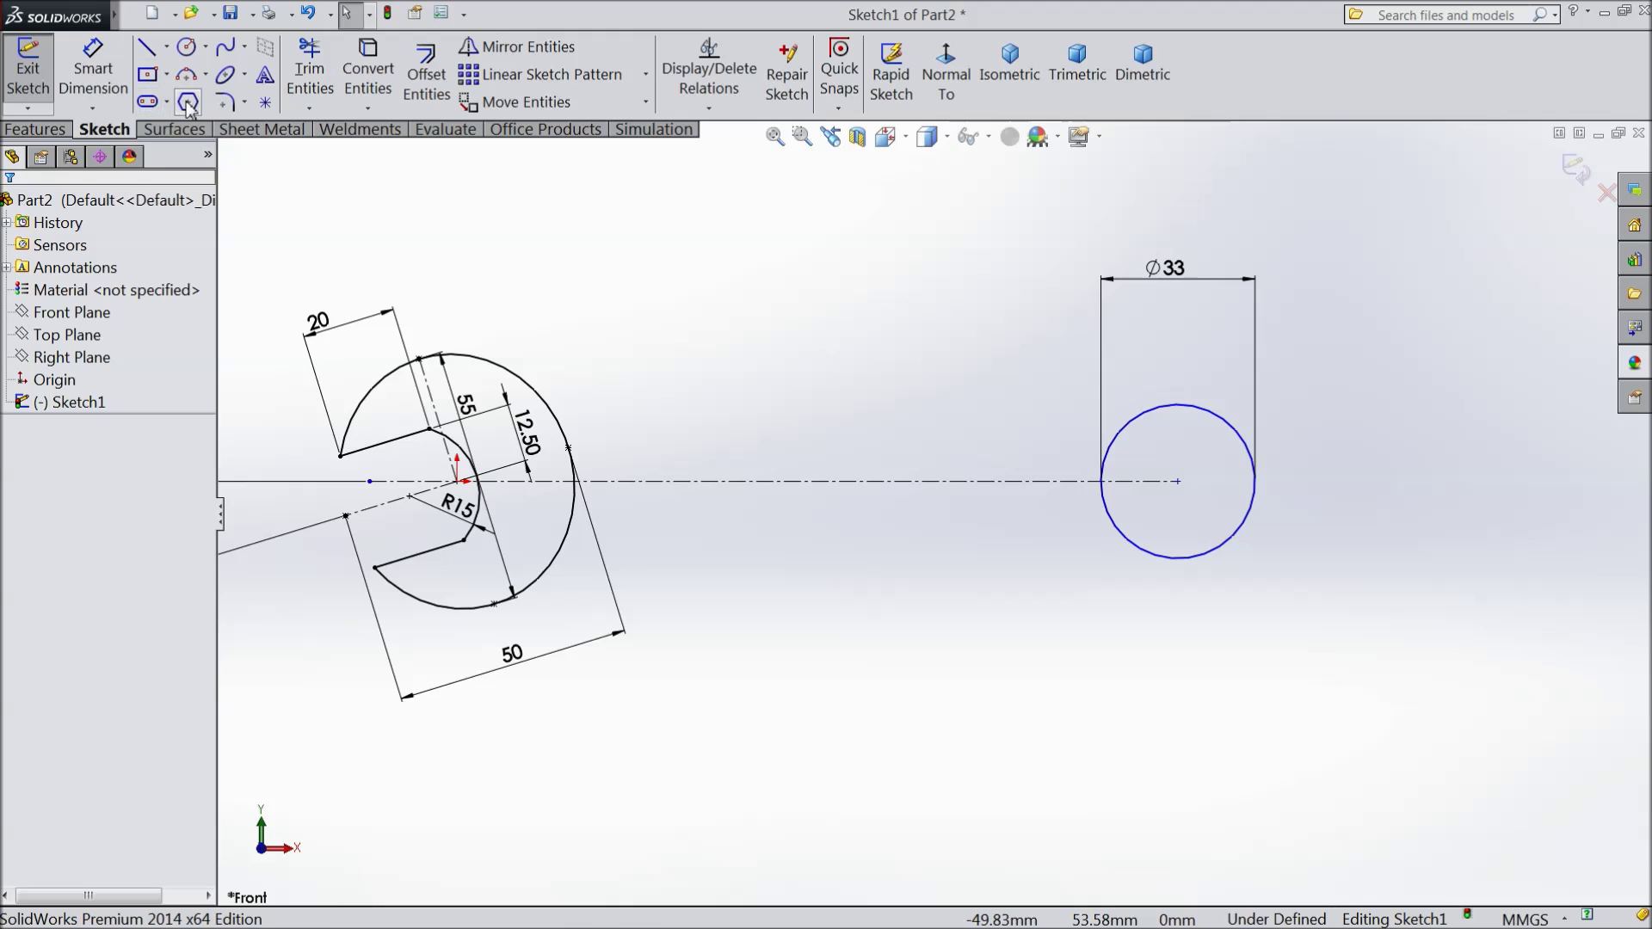
pyautogui.click(186, 103)
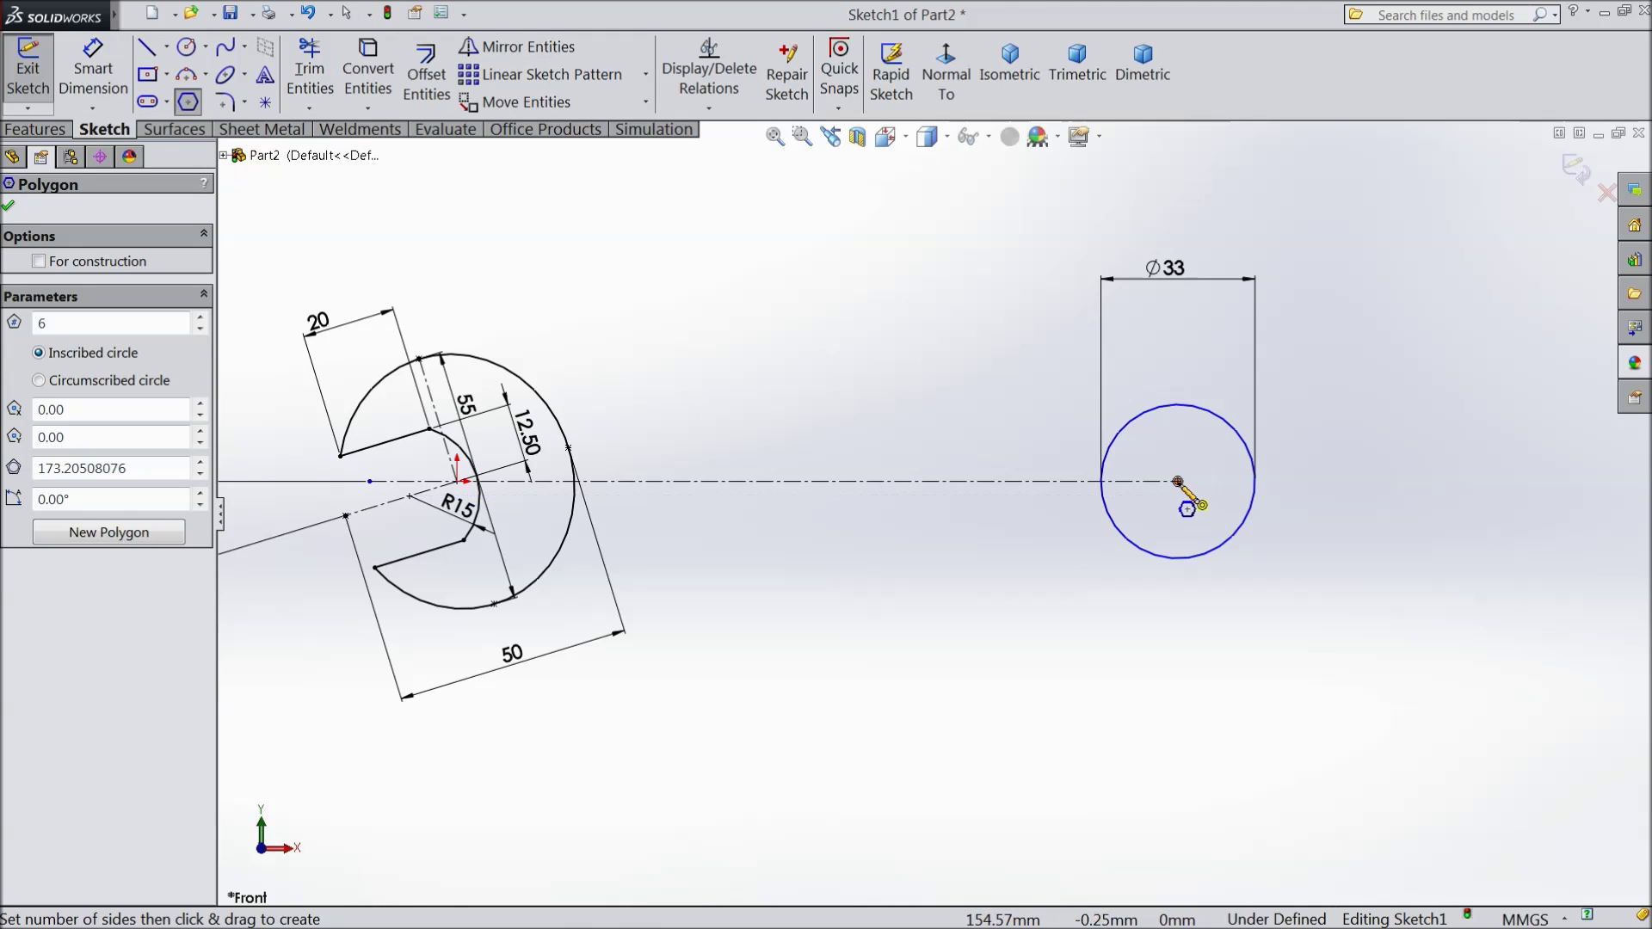
# Draw a hexagon from the circle's centre, dimensioned 25 mm across opposite flats.
pyautogui.moveTo(1178, 482); pyautogui.dragTo(1187, 433)
pyautogui.scroll(3, 1174, 503)
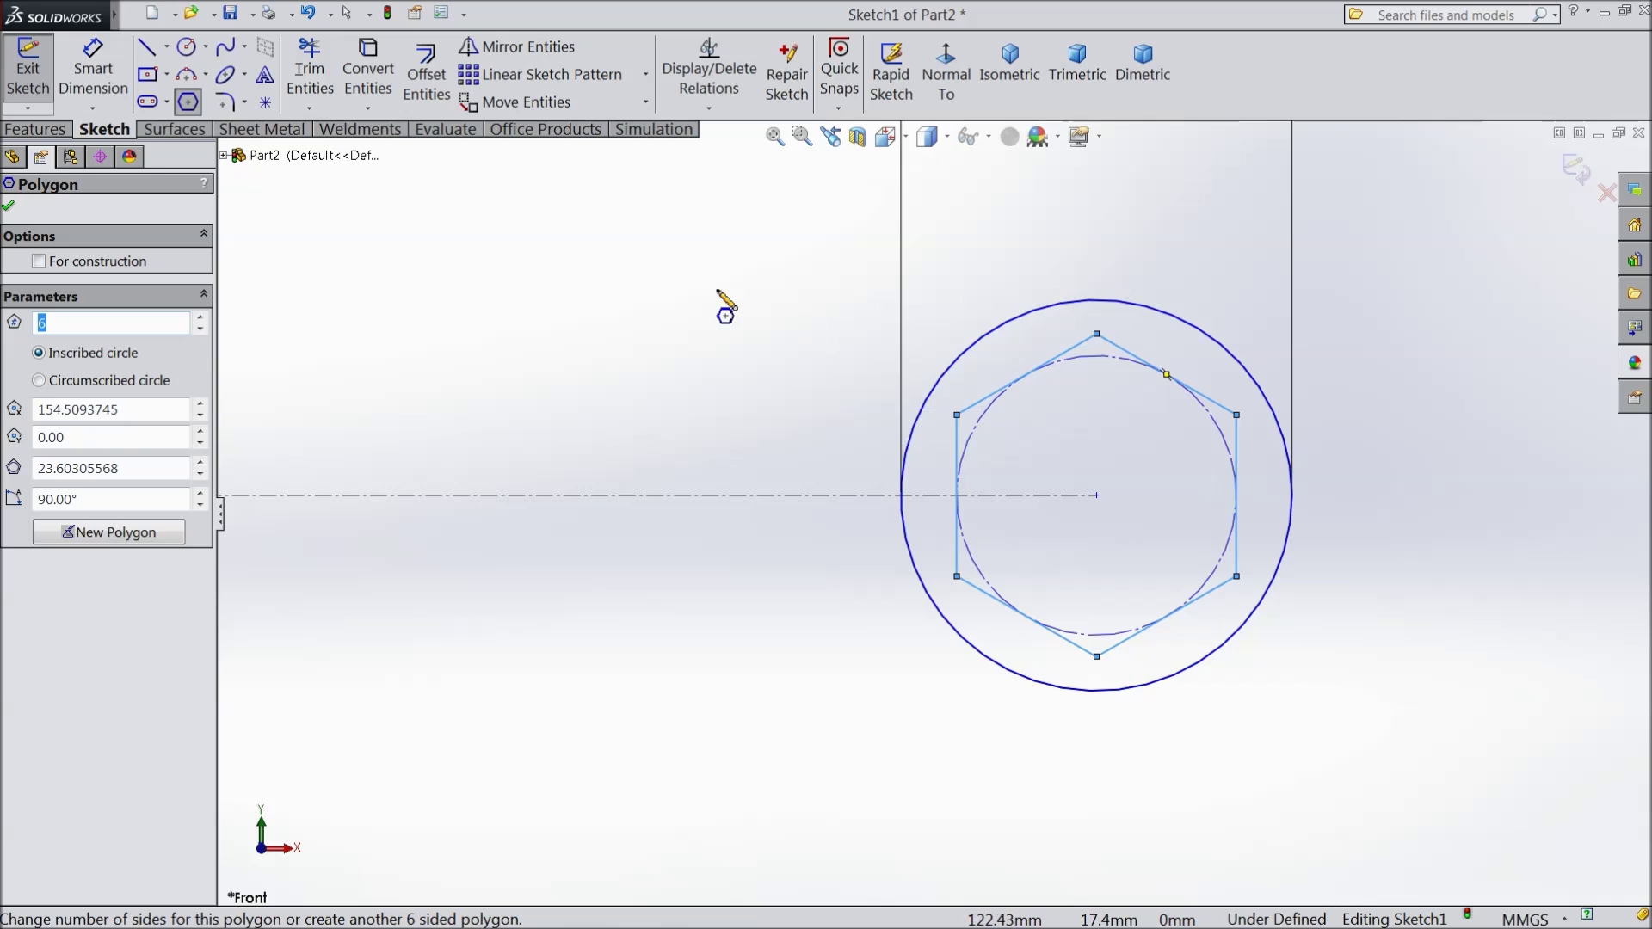
pyautogui.click(93, 67)
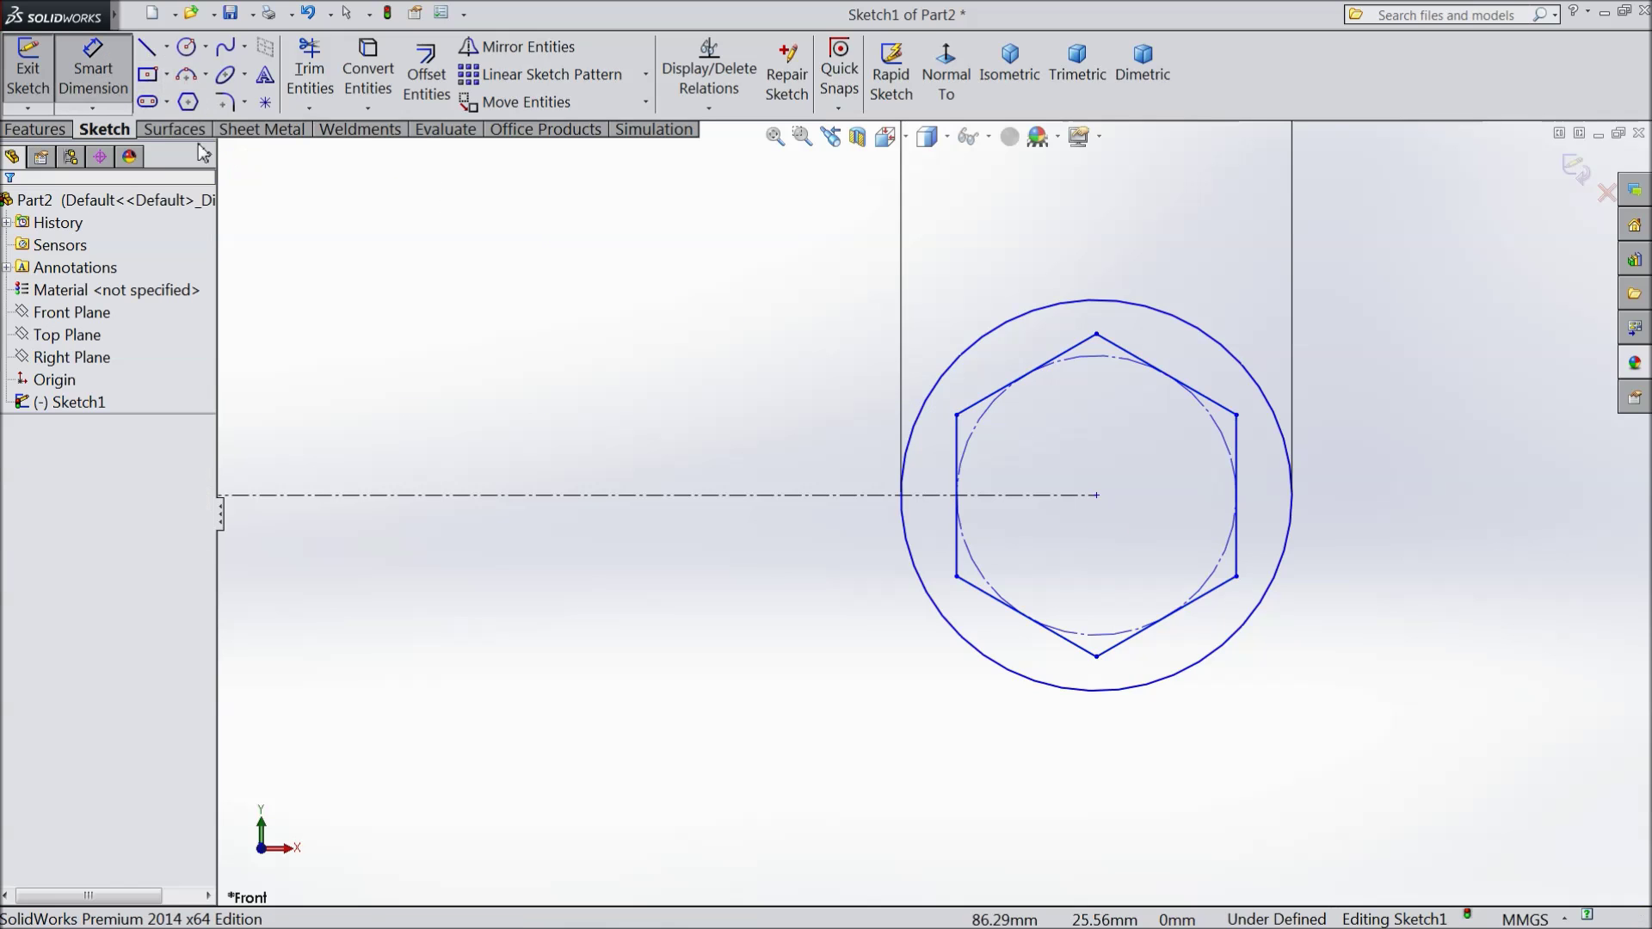
pyautogui.click(966, 555)
pyautogui.click(1239, 542)
pyautogui.click(1097, 772)
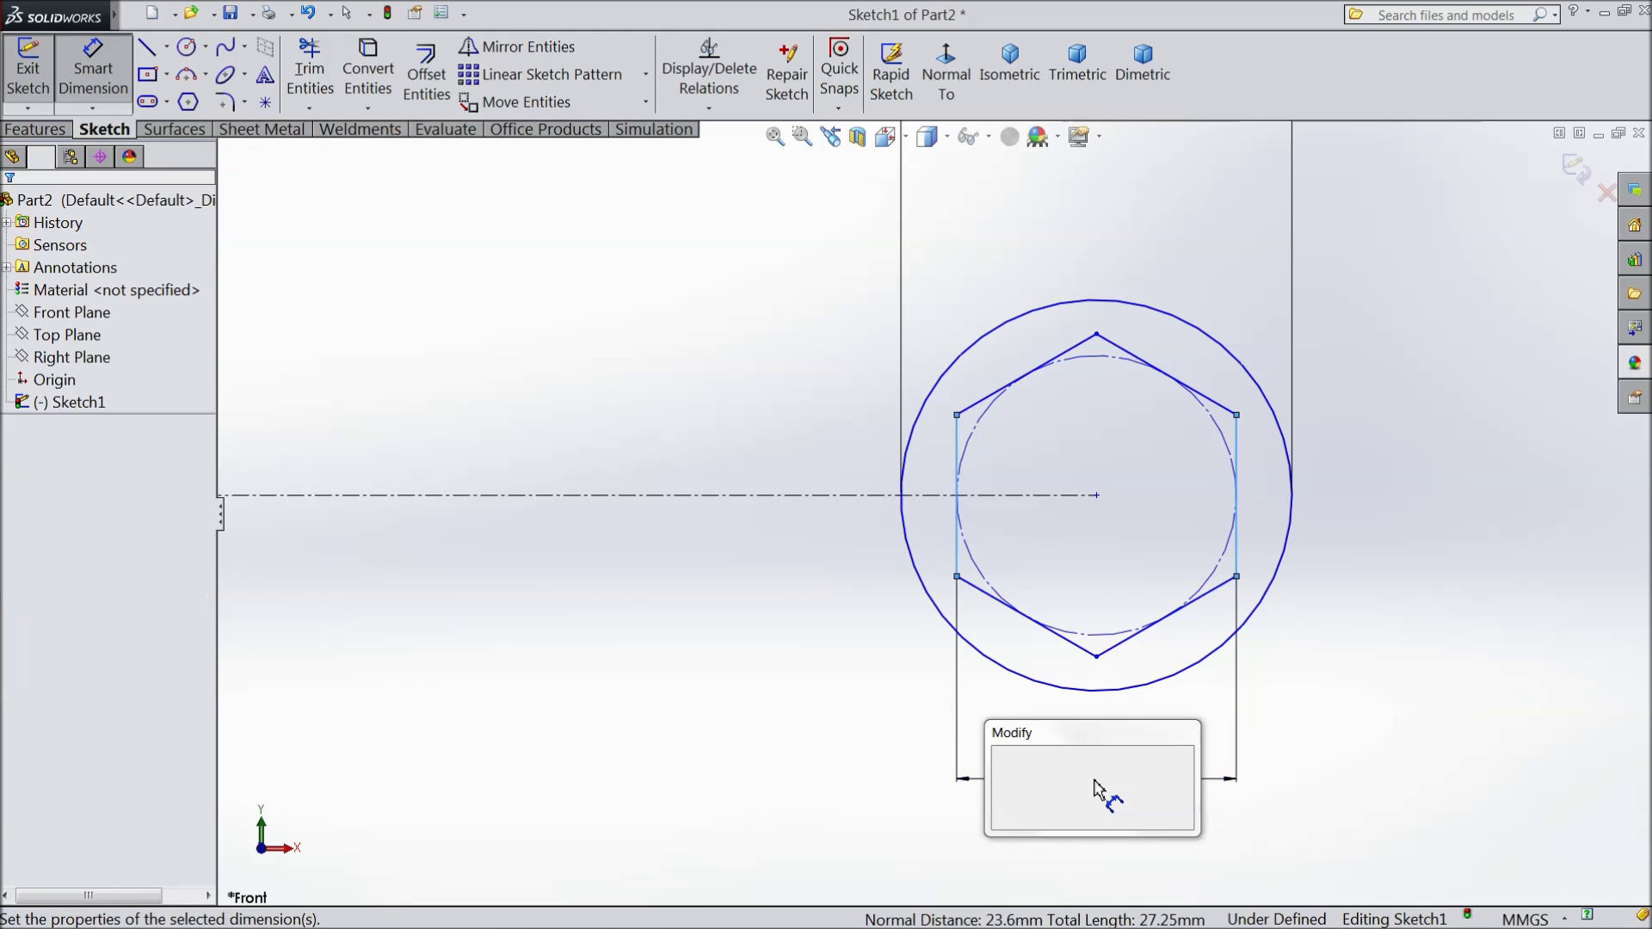
pyautogui.write('25')
pyautogui.press('Return')
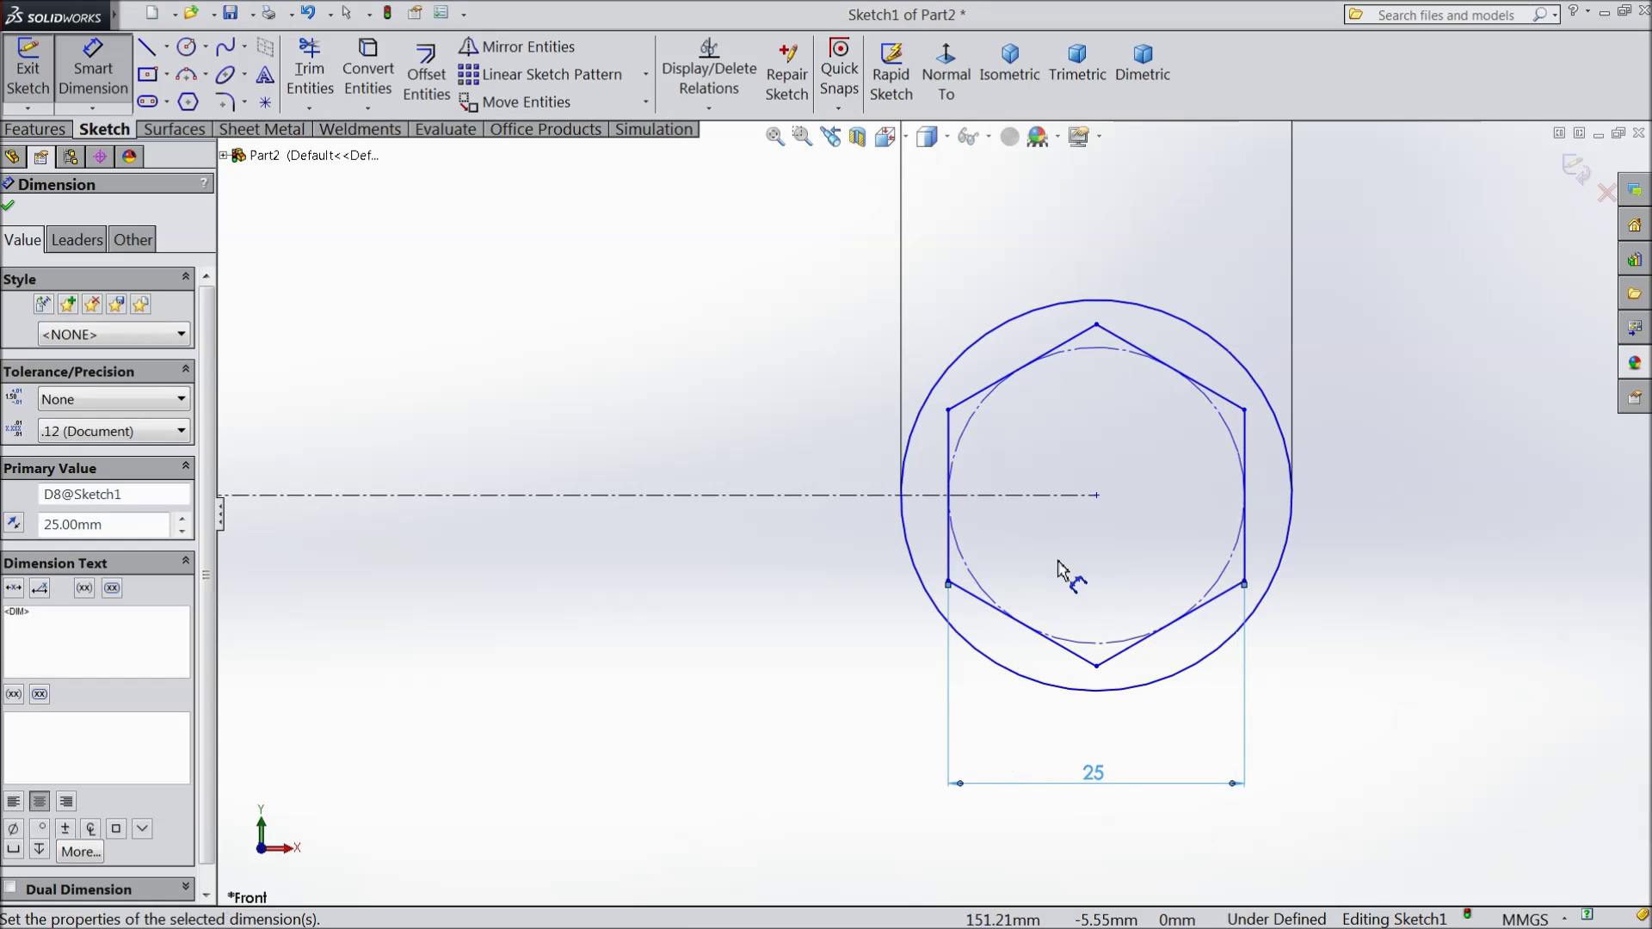
# Draw a second, rotated hexagon from the same circle centre.
pyautogui.click(189, 103)
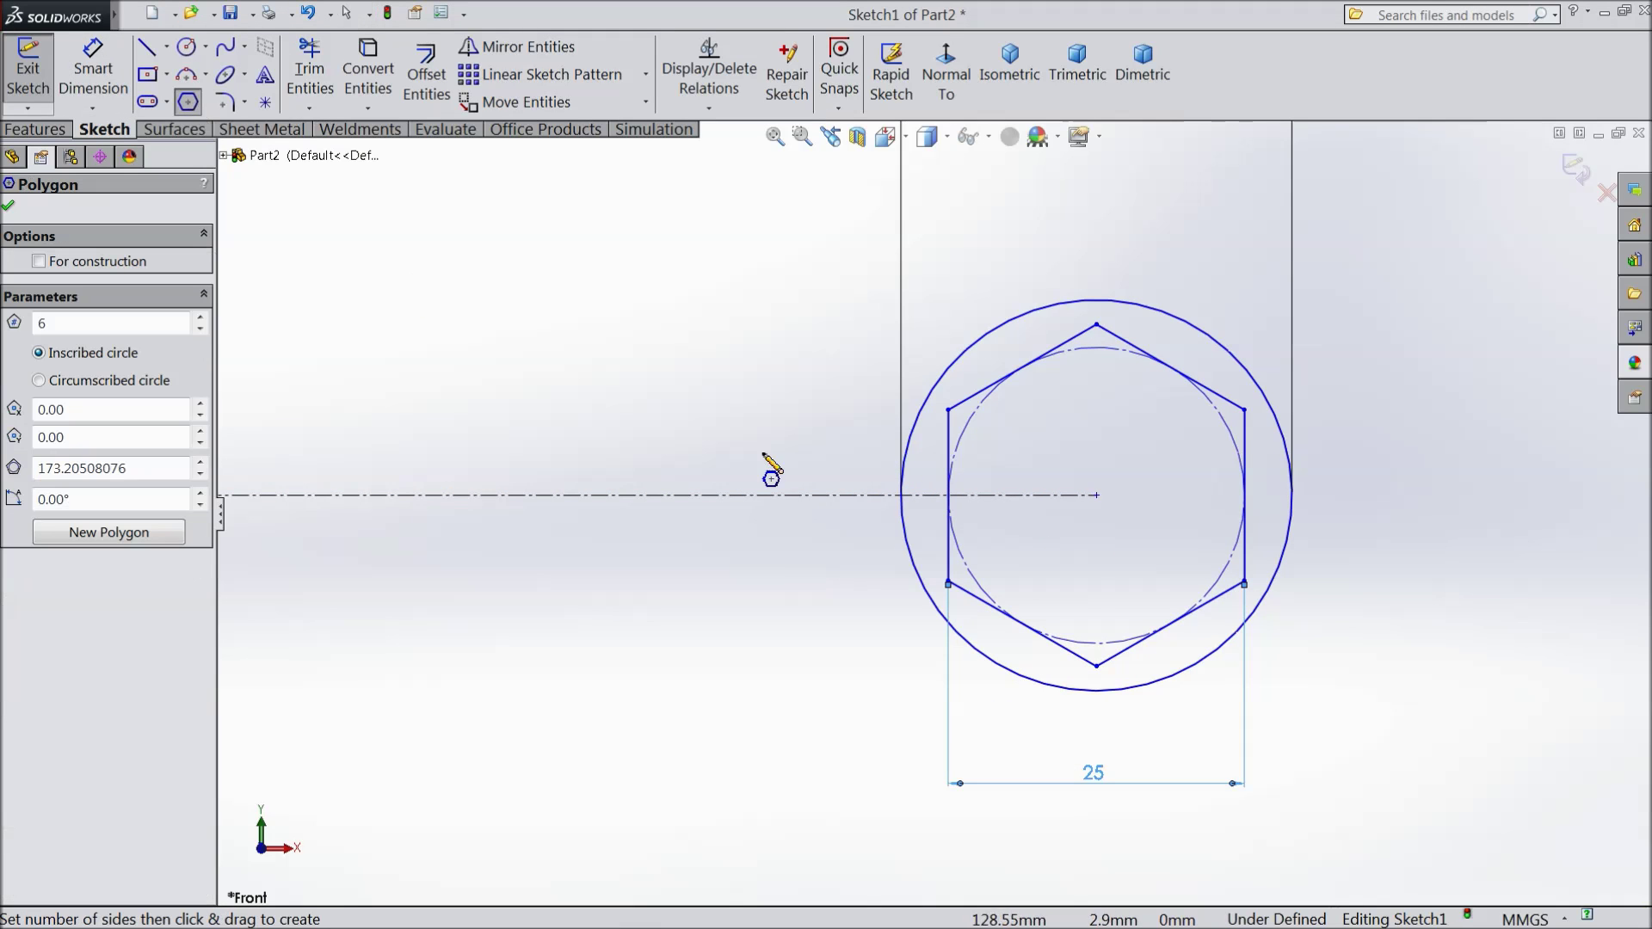
pyautogui.moveTo(1097, 497); pyautogui.dragTo(935, 517)
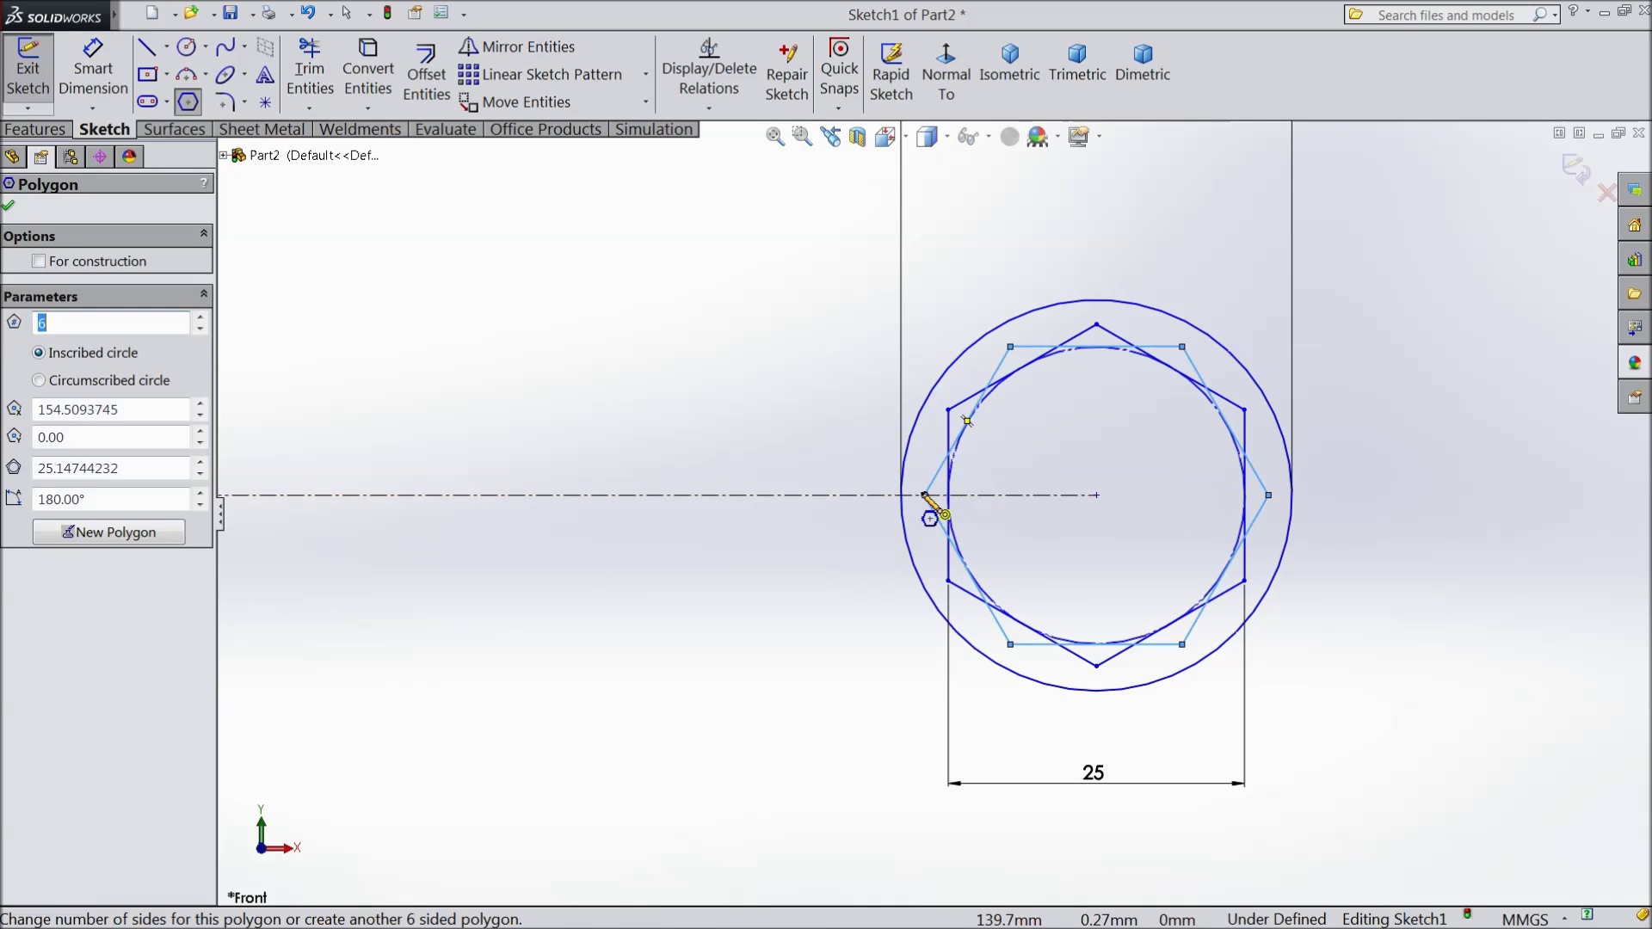
pyautogui.click(9, 206)
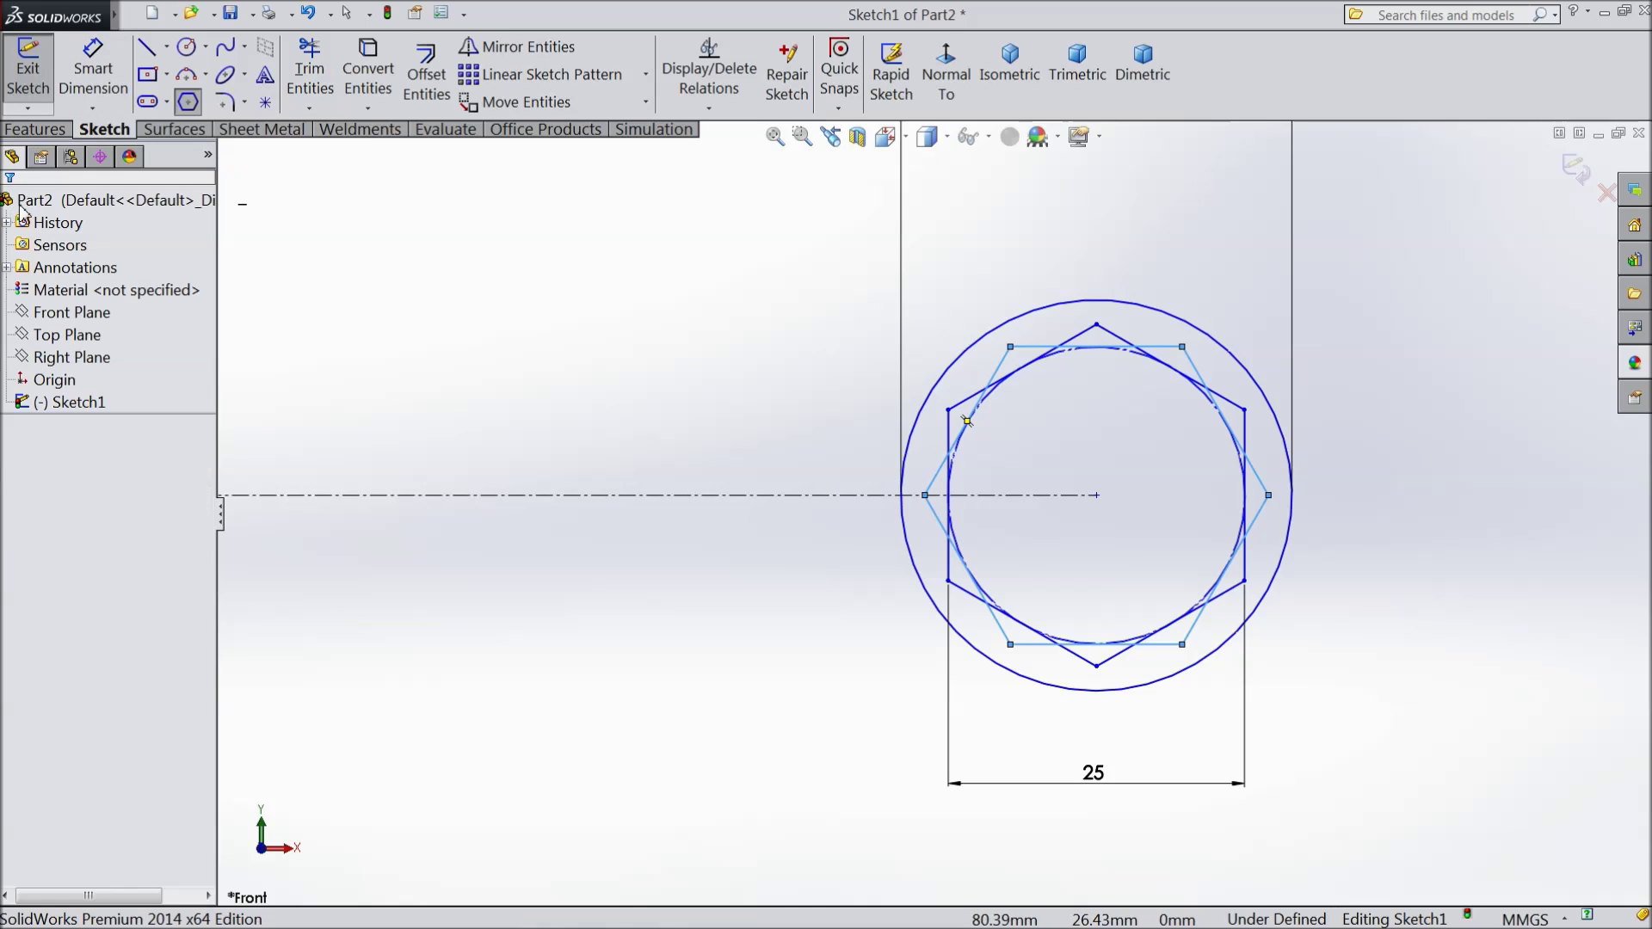
# Dimension the second hexagon 25 mm across flats.
pyautogui.click(93, 68)
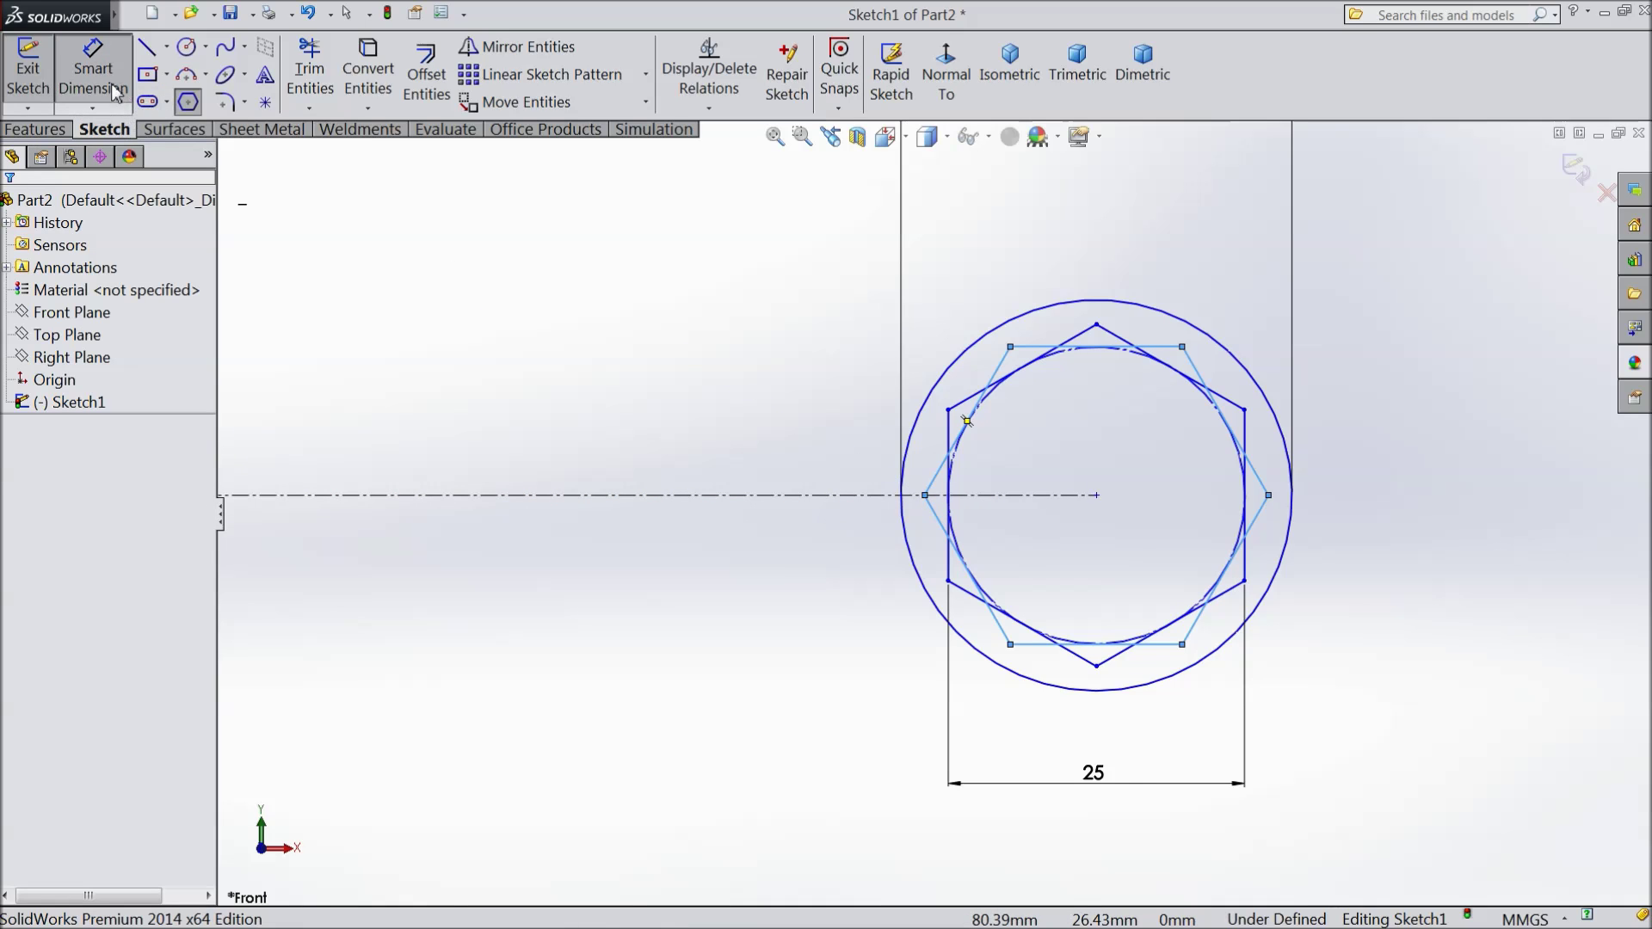
pyautogui.click(947, 484)
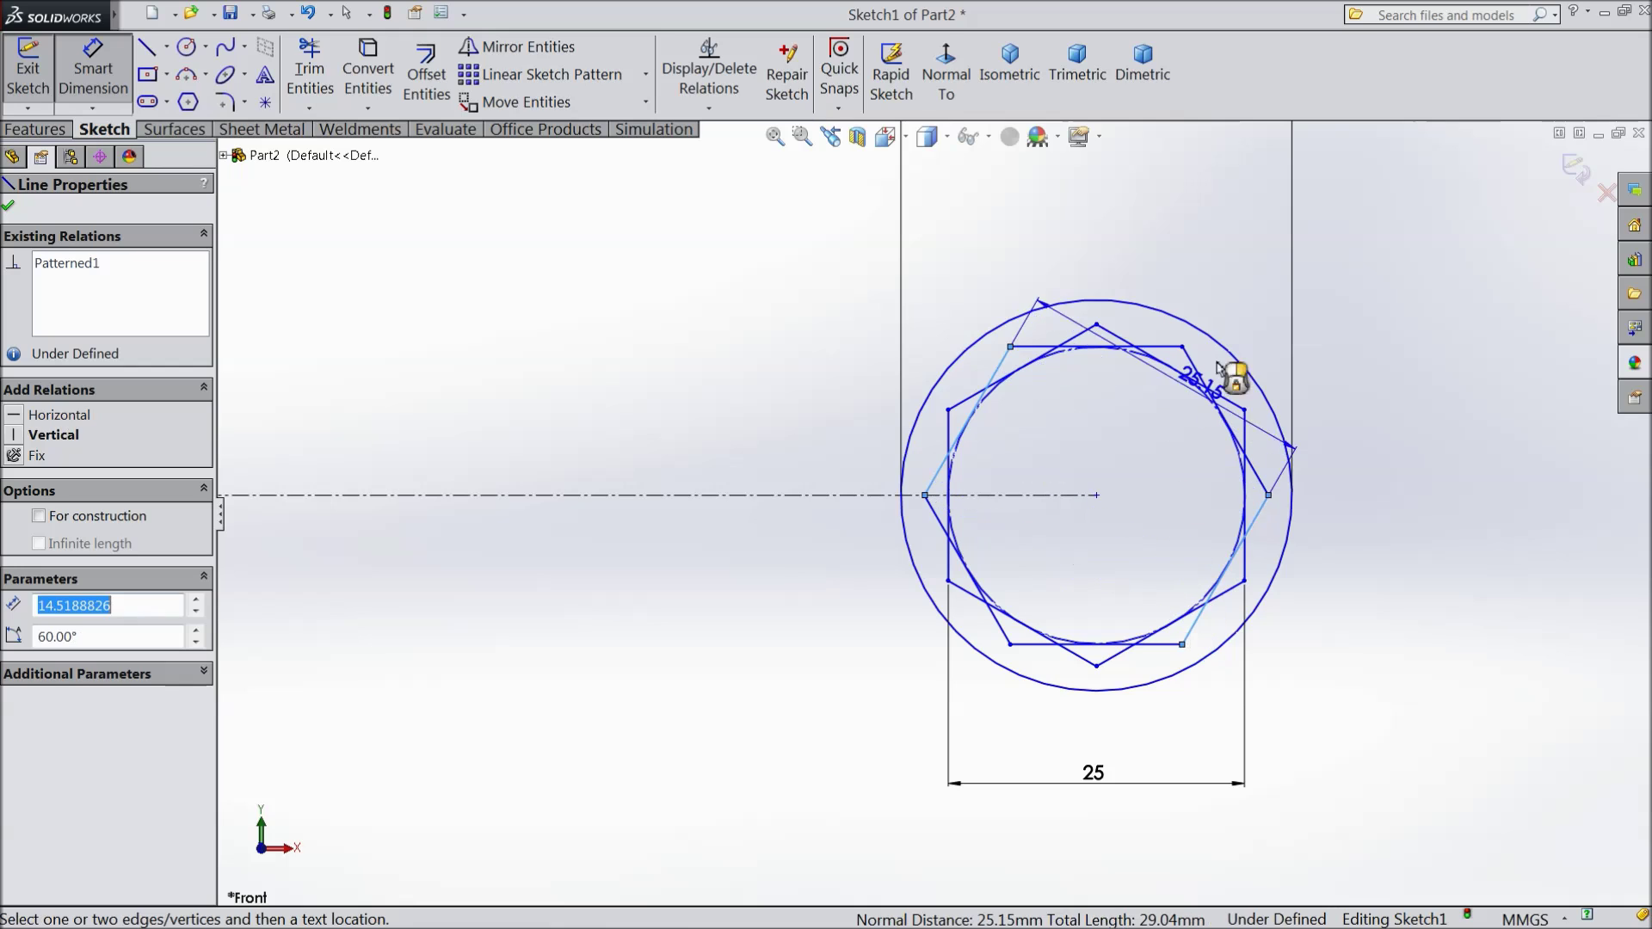
pyautogui.click(1258, 284)
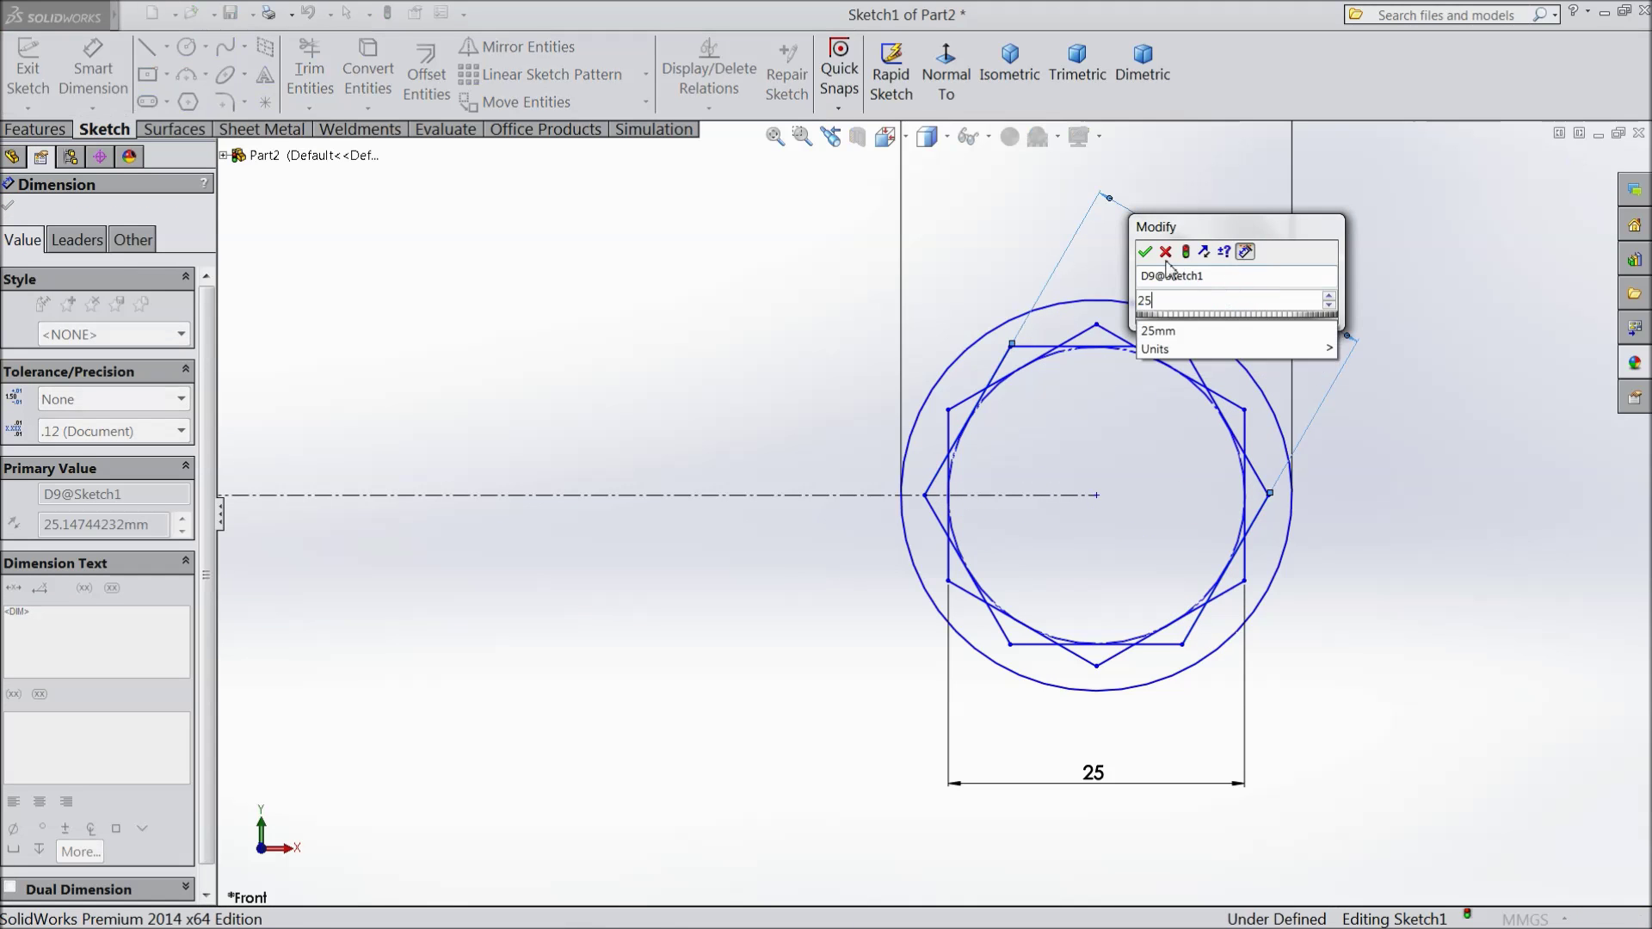
pyautogui.click(1146, 251)
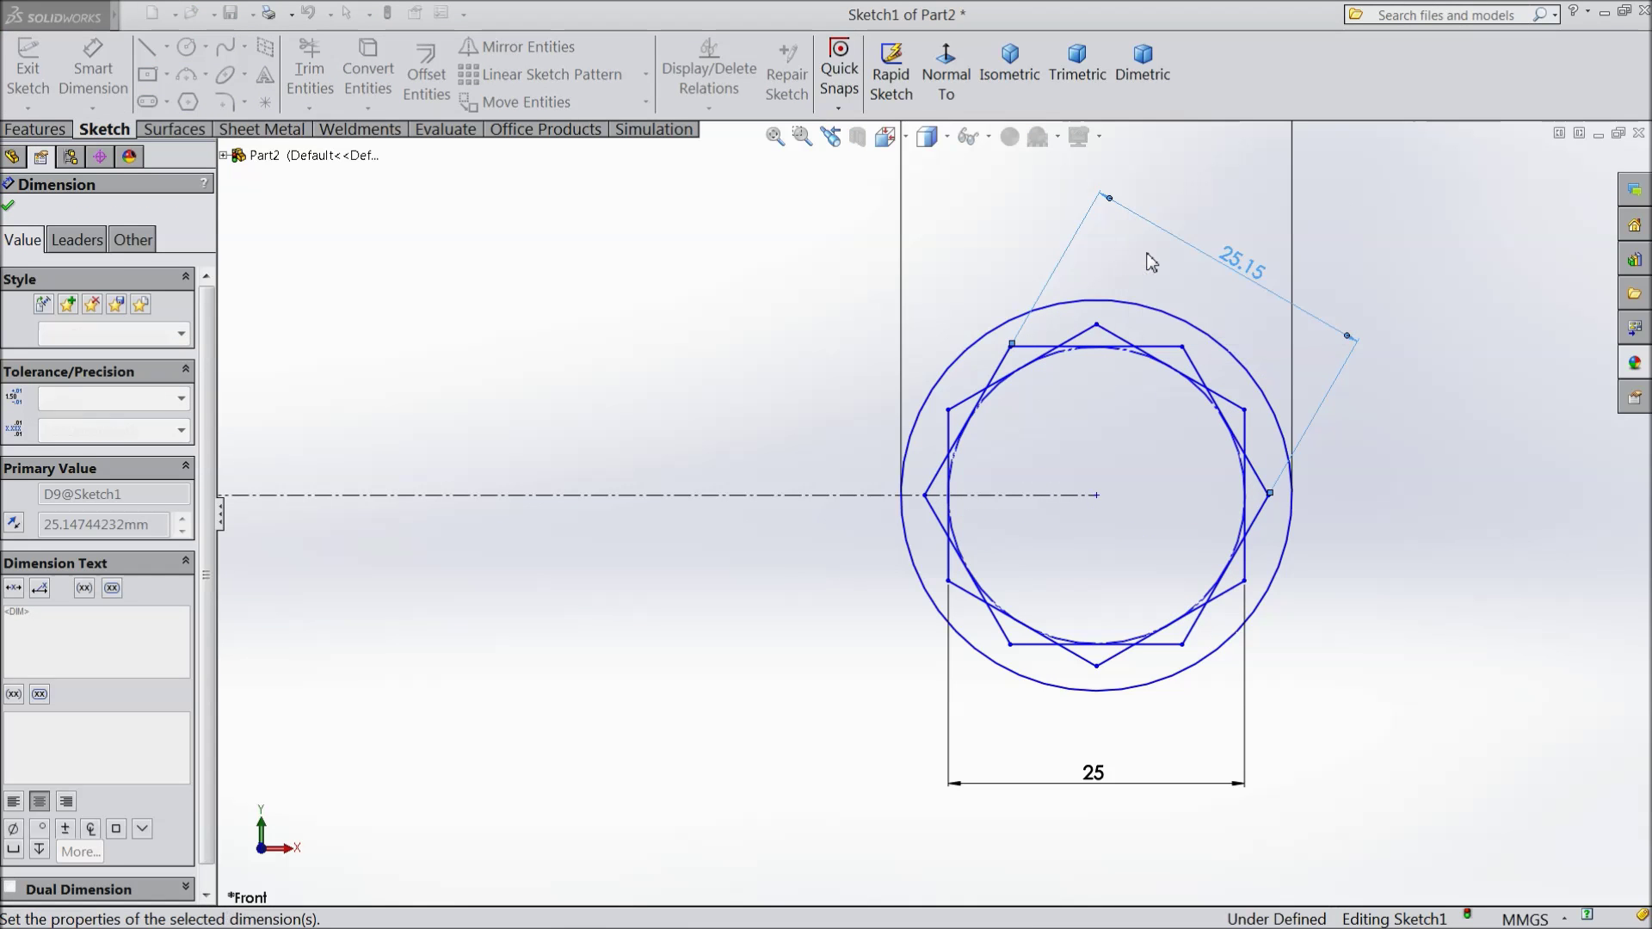
pyautogui.click(9, 207)
pyautogui.click(309, 71)
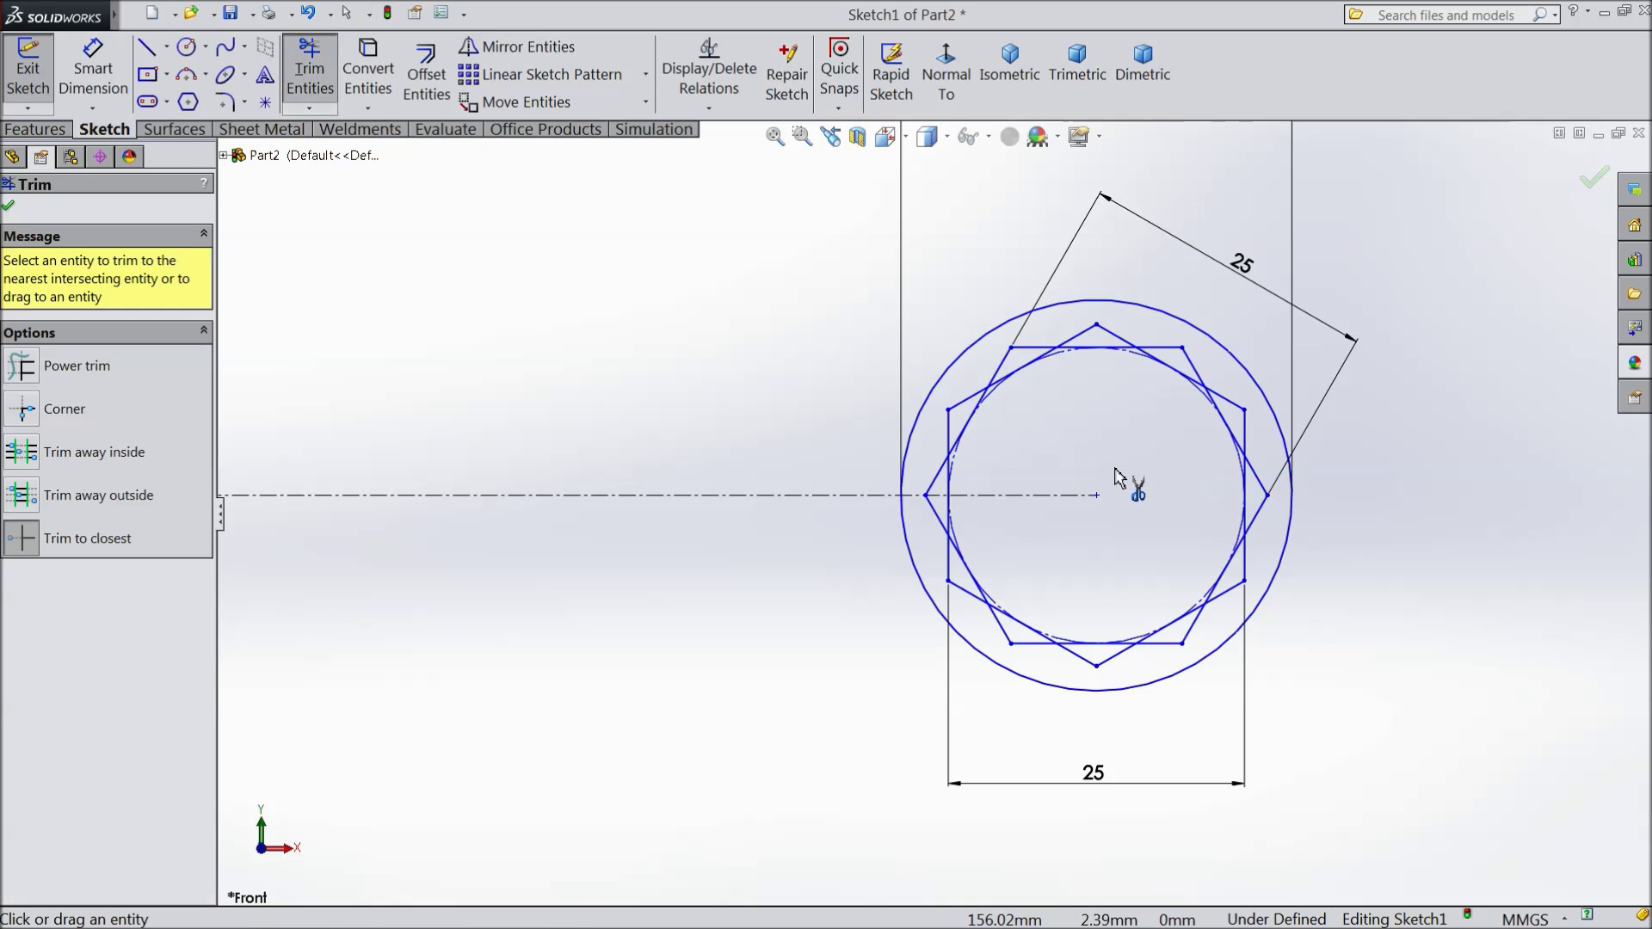
pyautogui.scroll(-2, 1119, 478)
pyautogui.scroll(-2, 1118, 479)
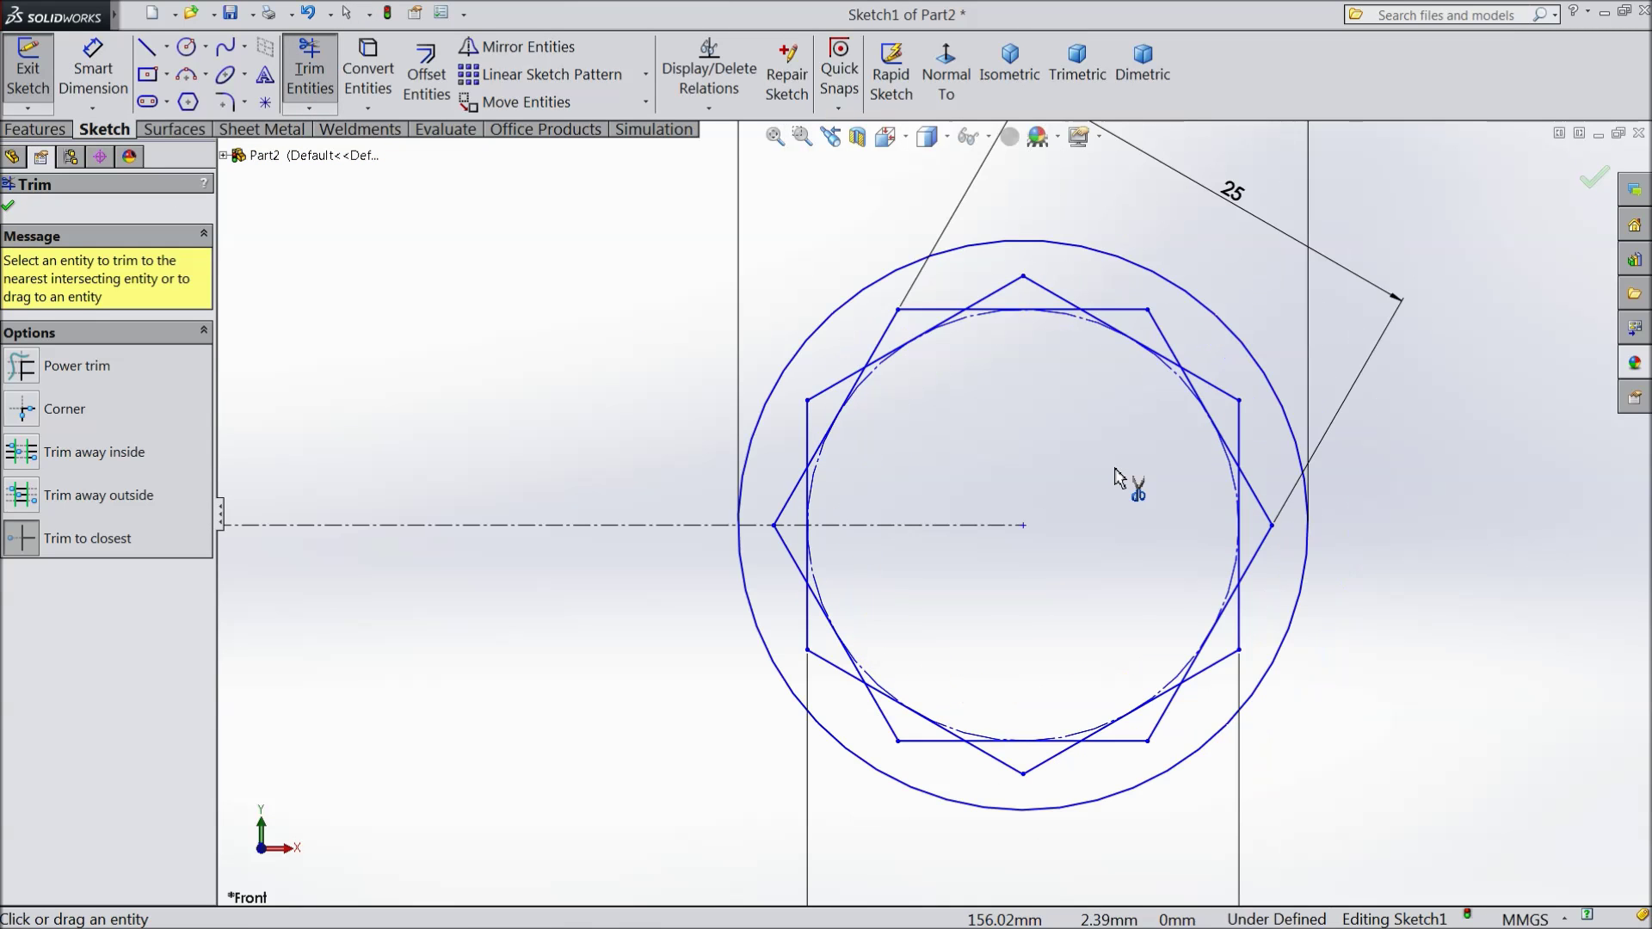
# Trim the five overlapping hexagon segments, leaving a twelve-point star inside the 33 circle.
pyautogui.click(1037, 314)
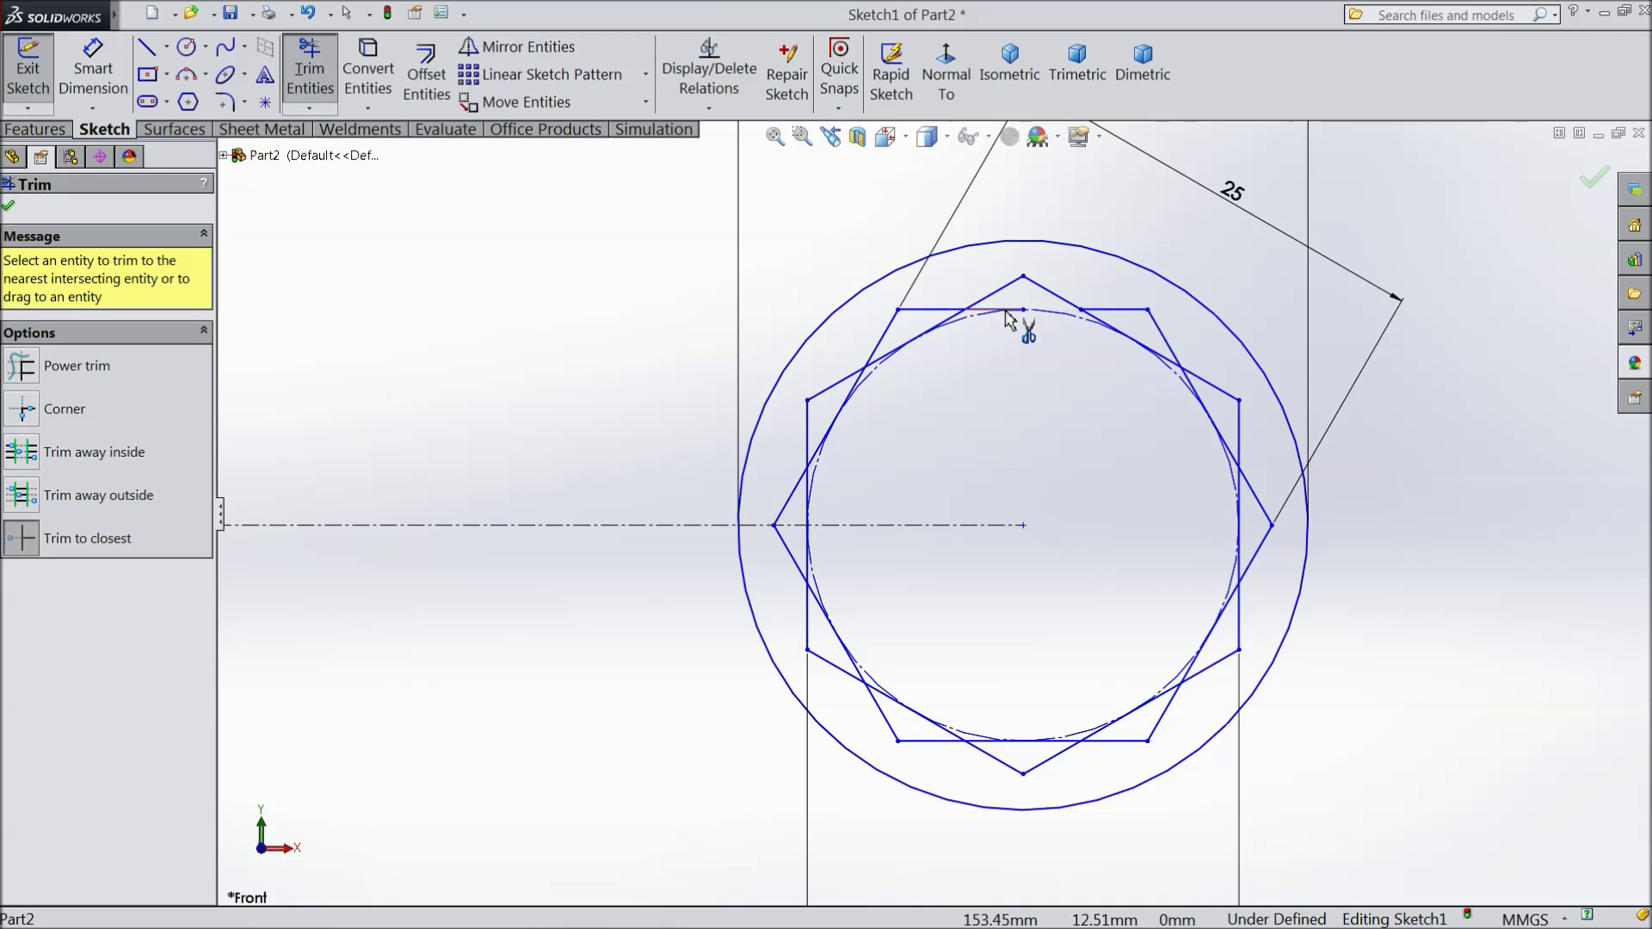
pyautogui.click(904, 355)
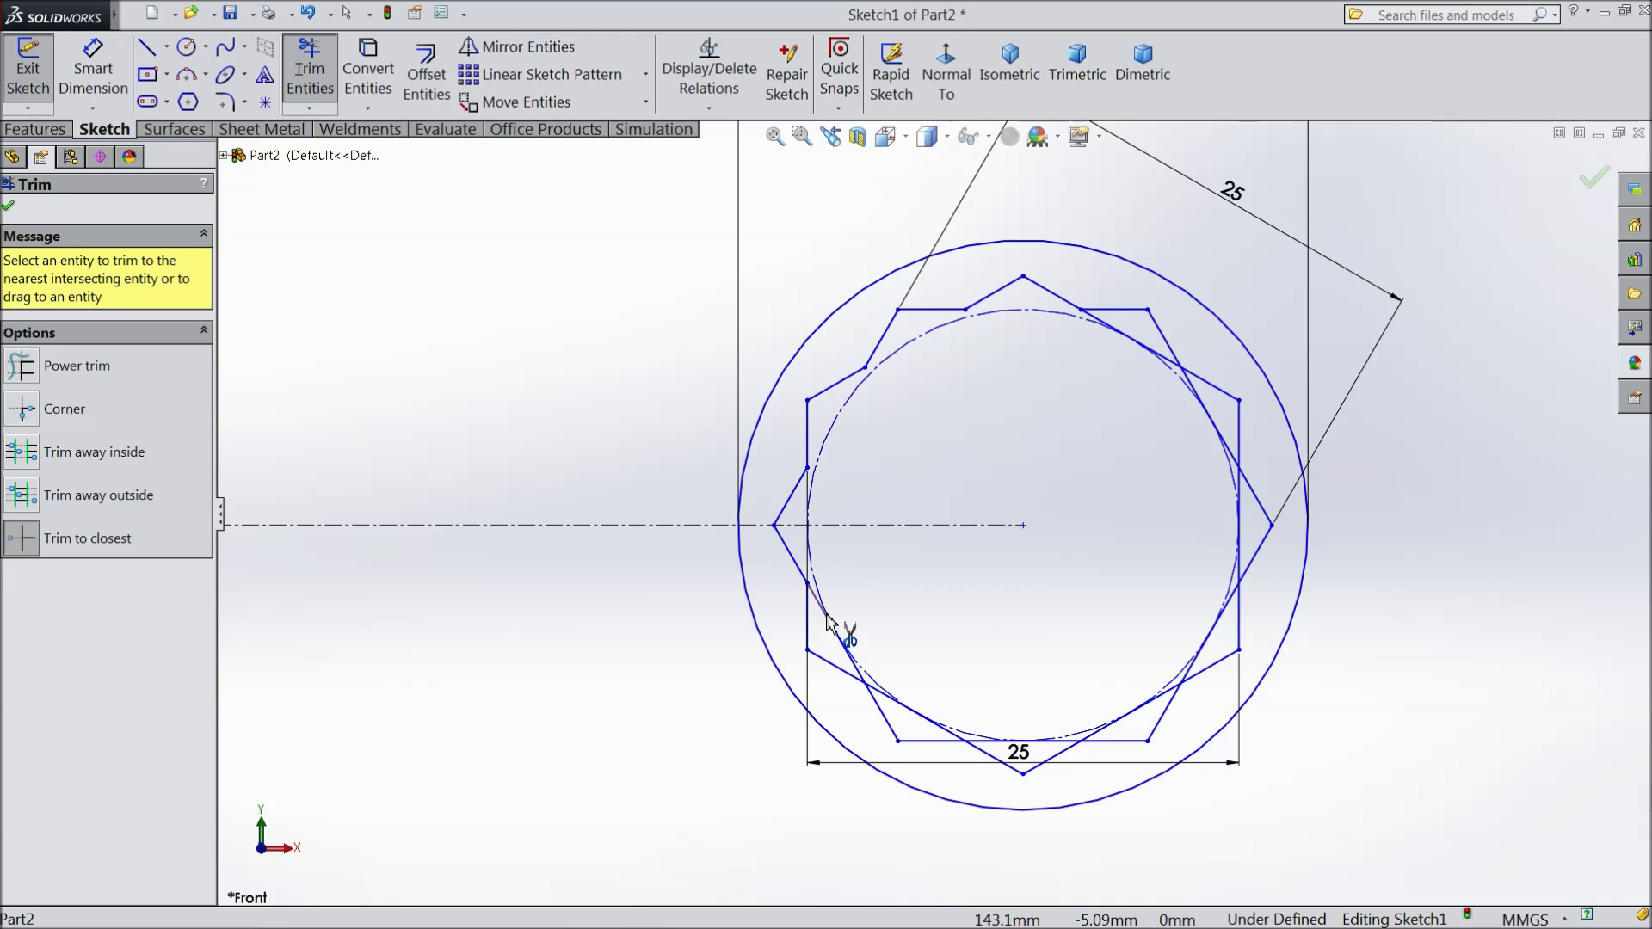
pyautogui.click(893, 708)
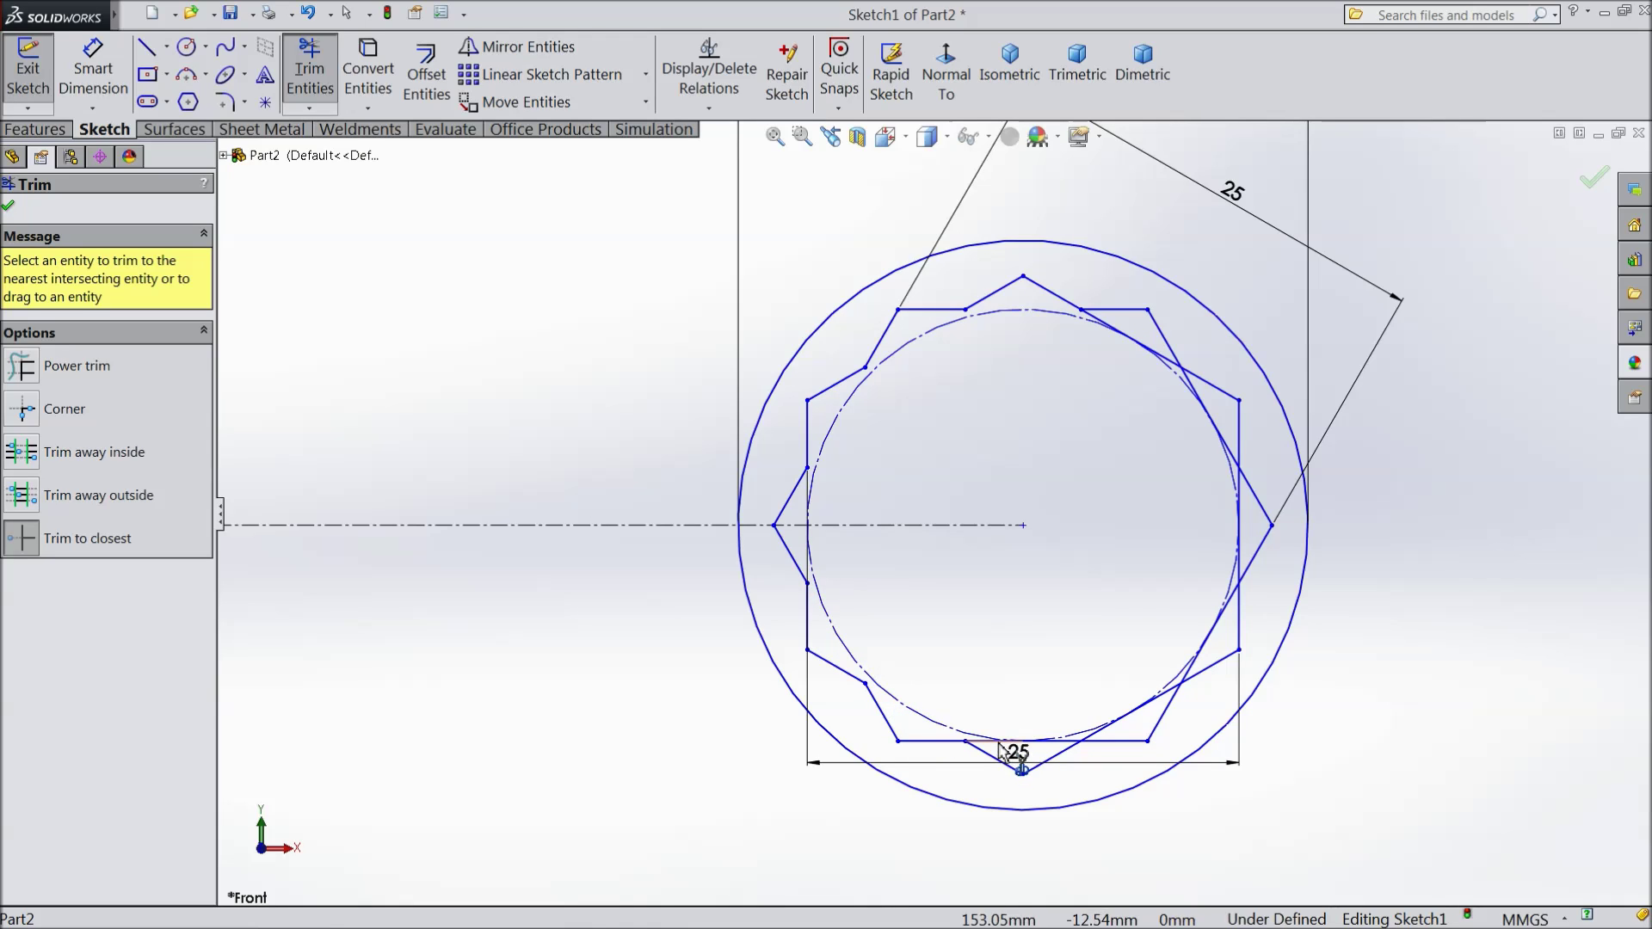
pyautogui.click(1049, 752)
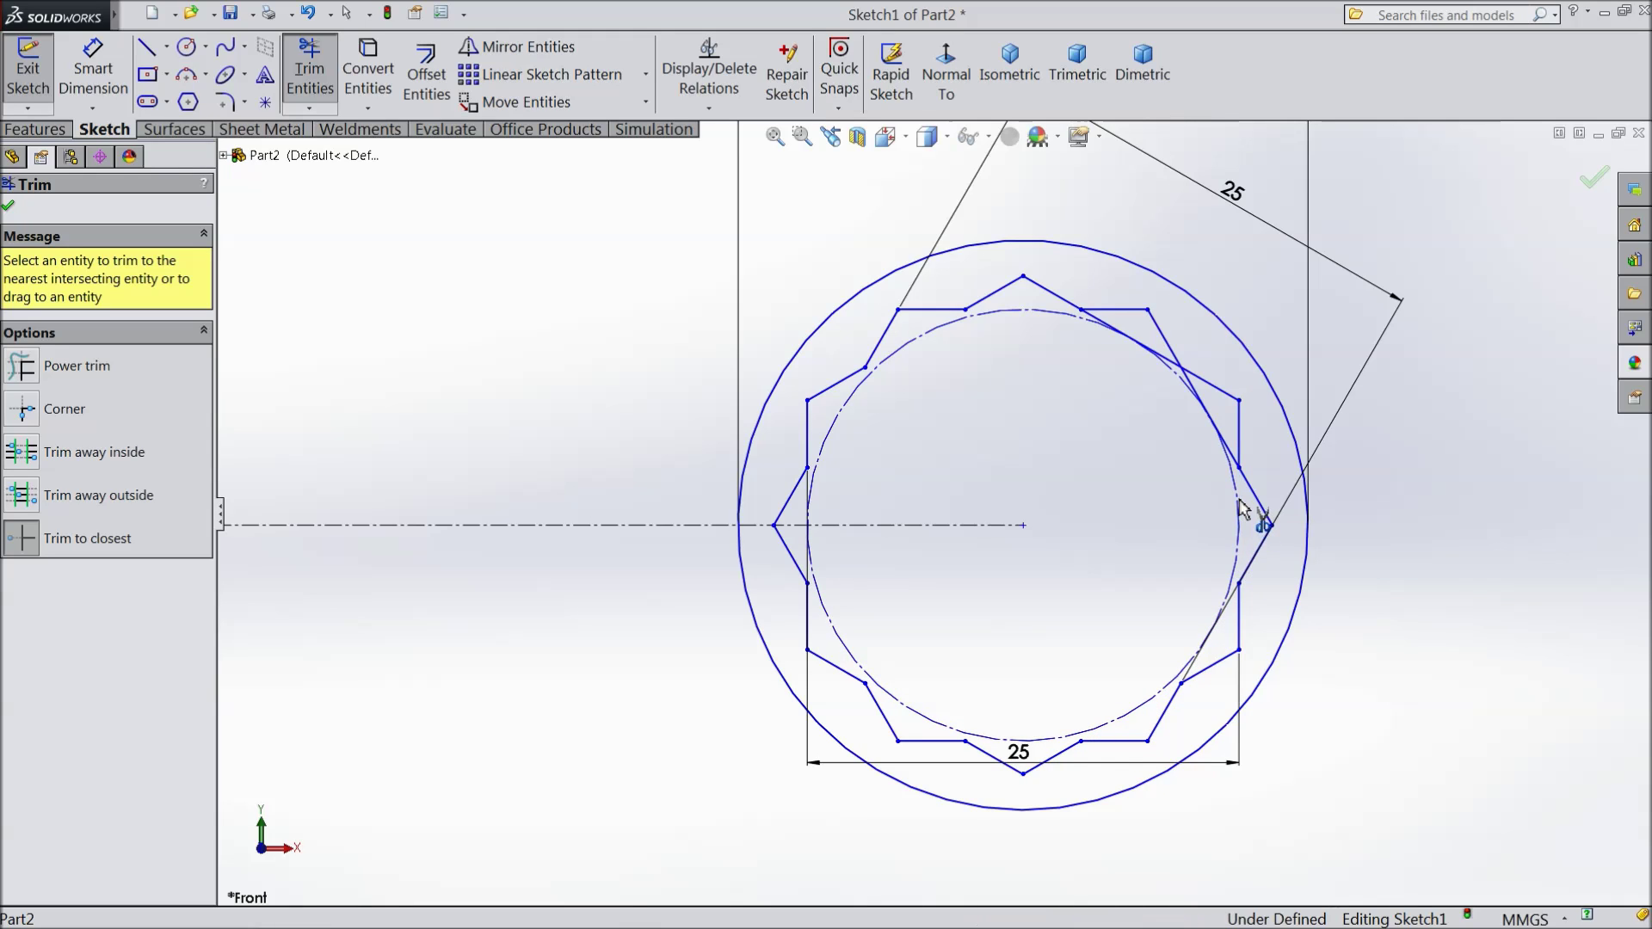
pyautogui.click(1169, 368)
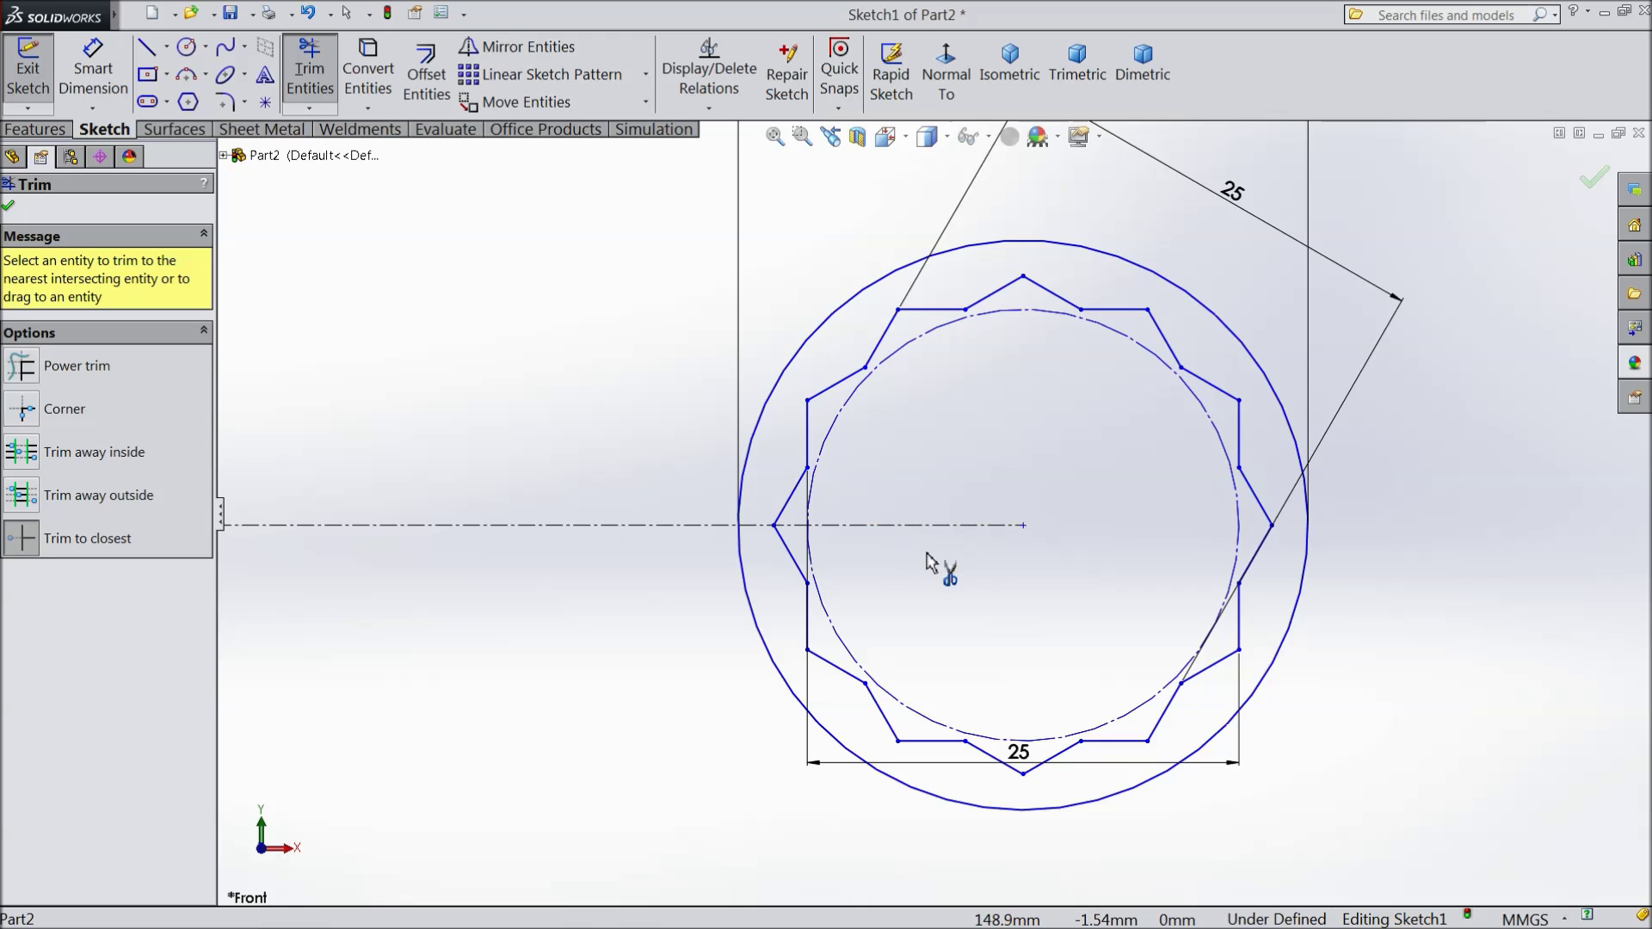
pyautogui.click(10, 208)
pyautogui.scroll(-5, 703, 514)
pyautogui.scroll(-5, 703, 514)
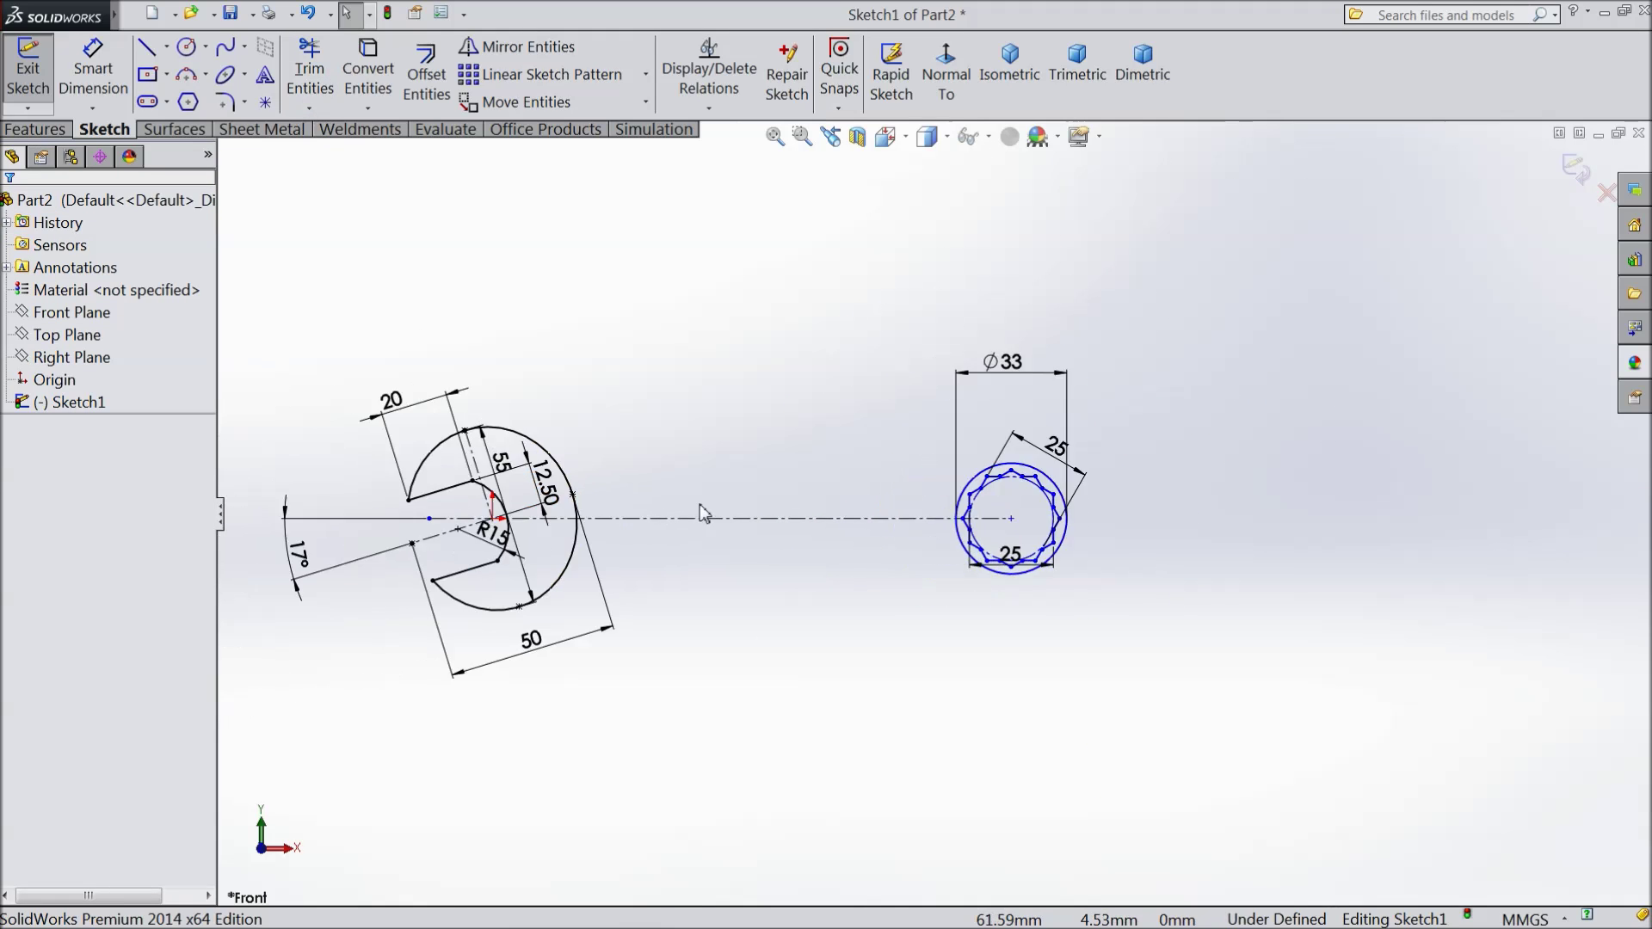
pyautogui.scroll(1, 703, 515)
pyautogui.scroll(1, 704, 514)
# Add a 240 mm dimension between the jaw-centre origin and the ring-end centre.
pyautogui.click(94, 71)
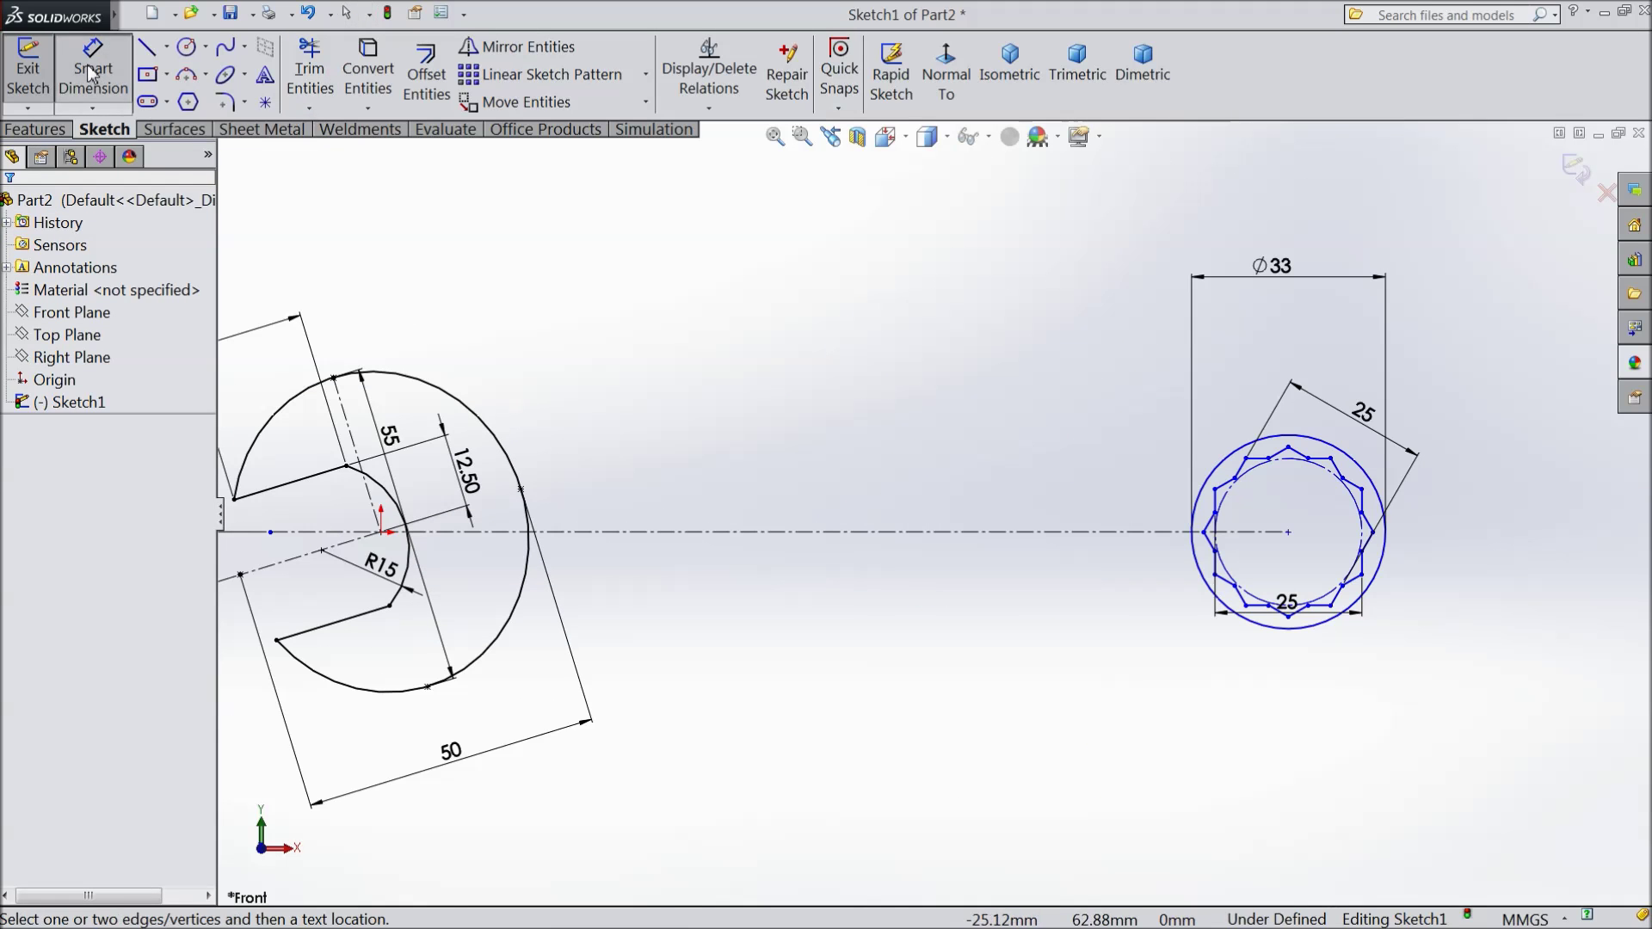
pyautogui.click(384, 527)
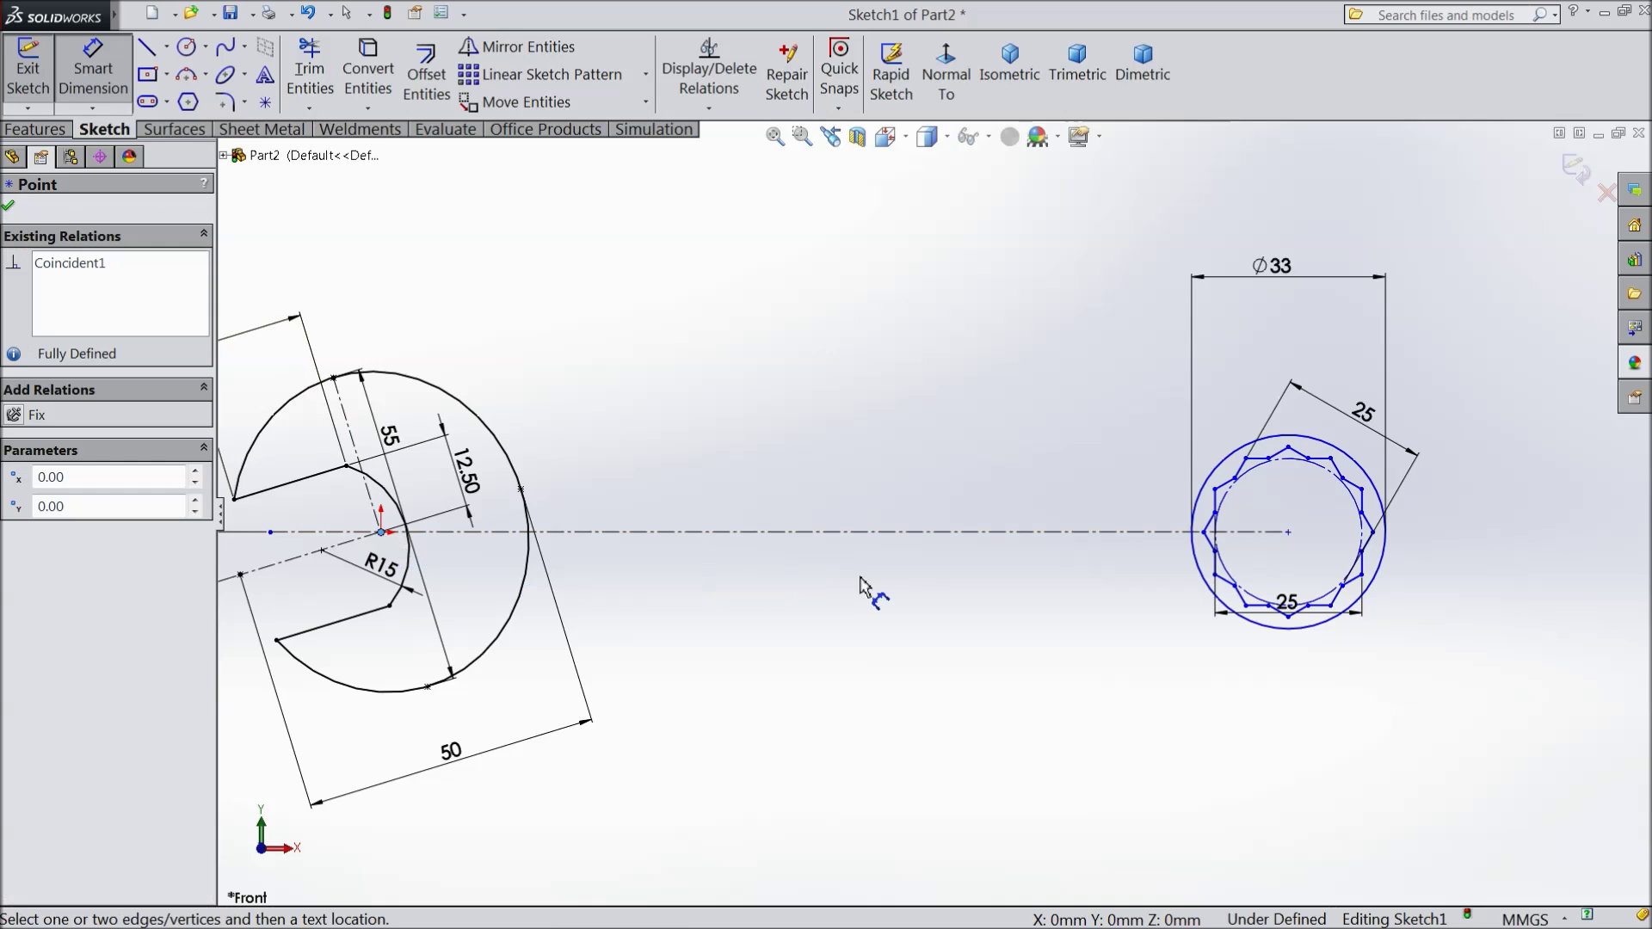
pyautogui.click(1288, 536)
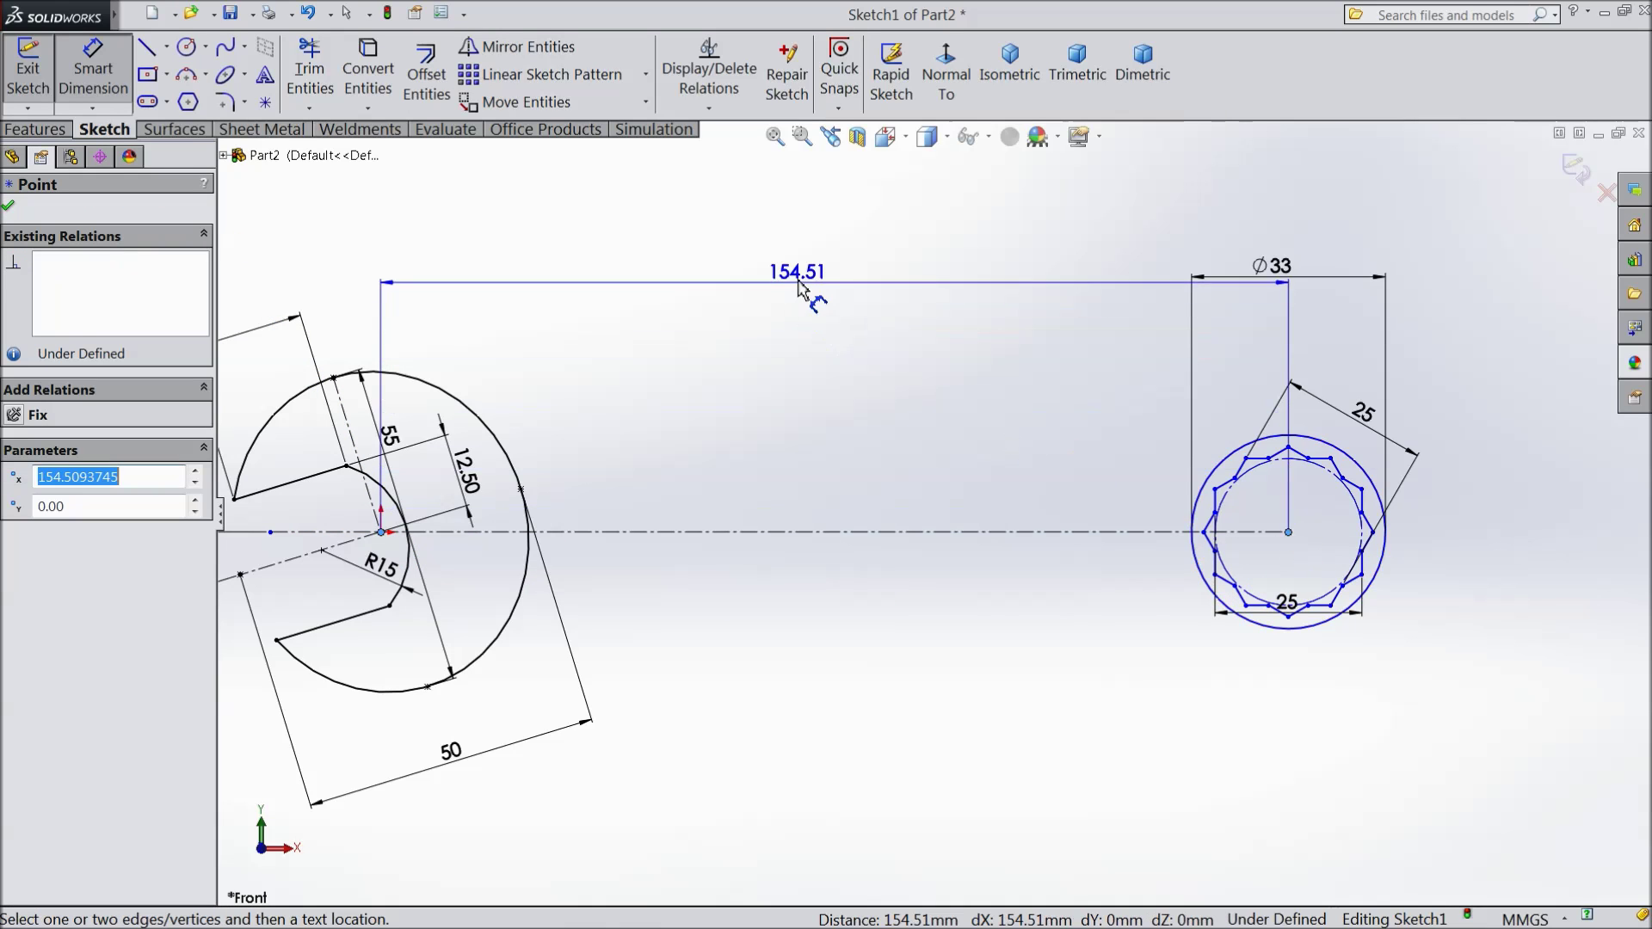
pyautogui.scroll(-1, 826, 297)
pyautogui.click(848, 287)
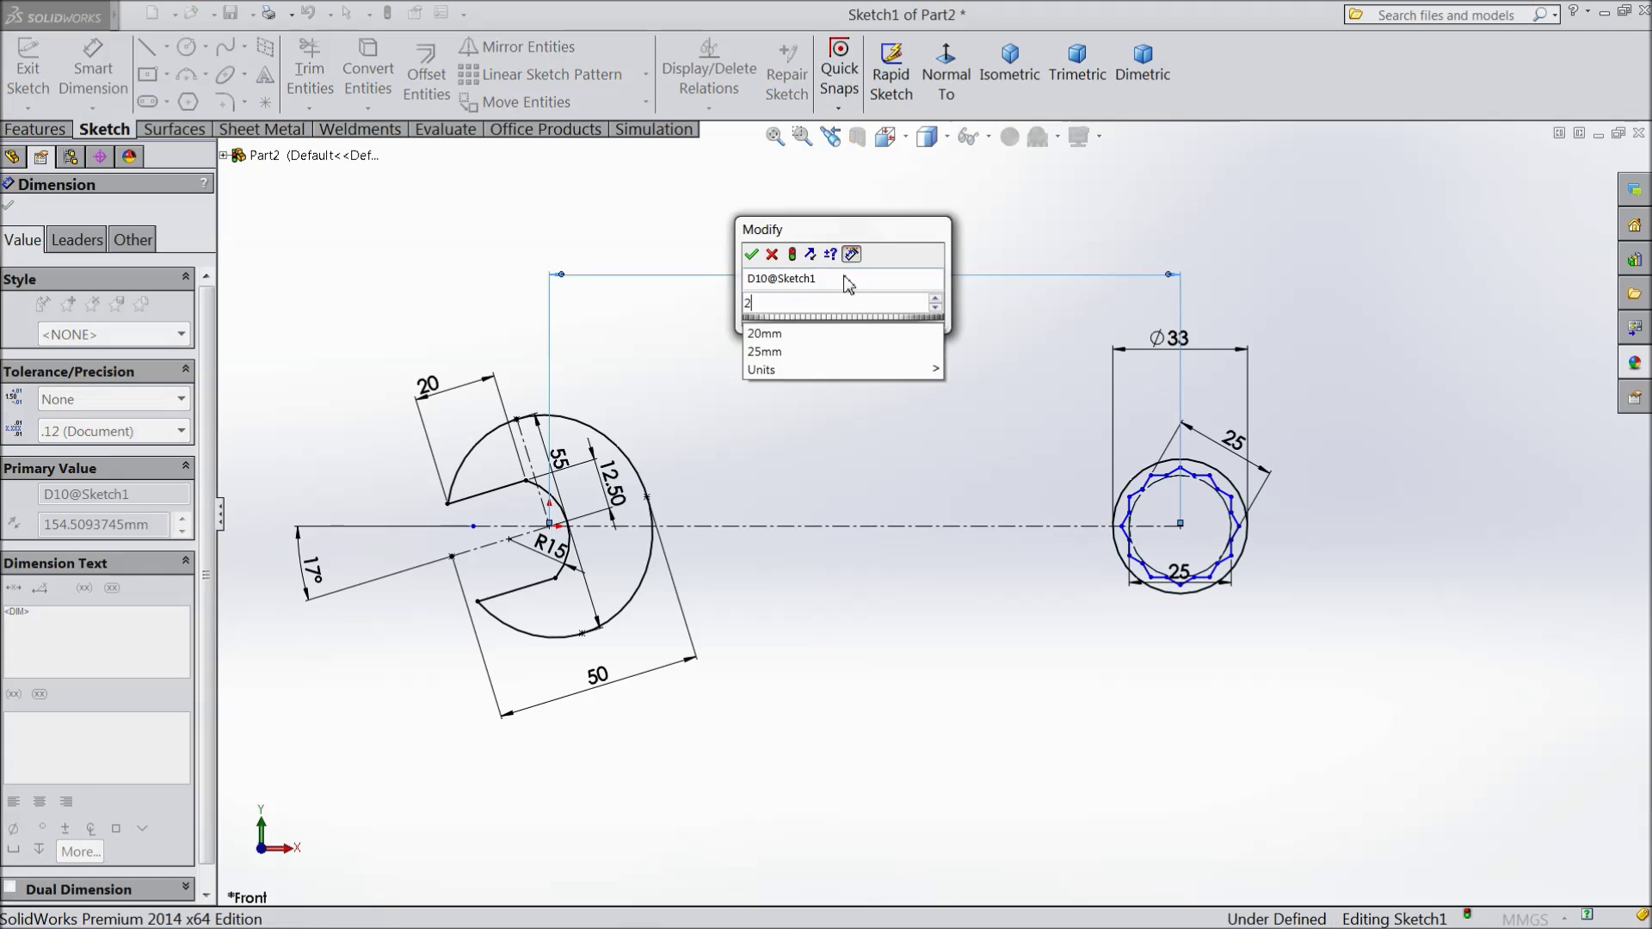
pyautogui.write('240')
pyautogui.click(754, 255)
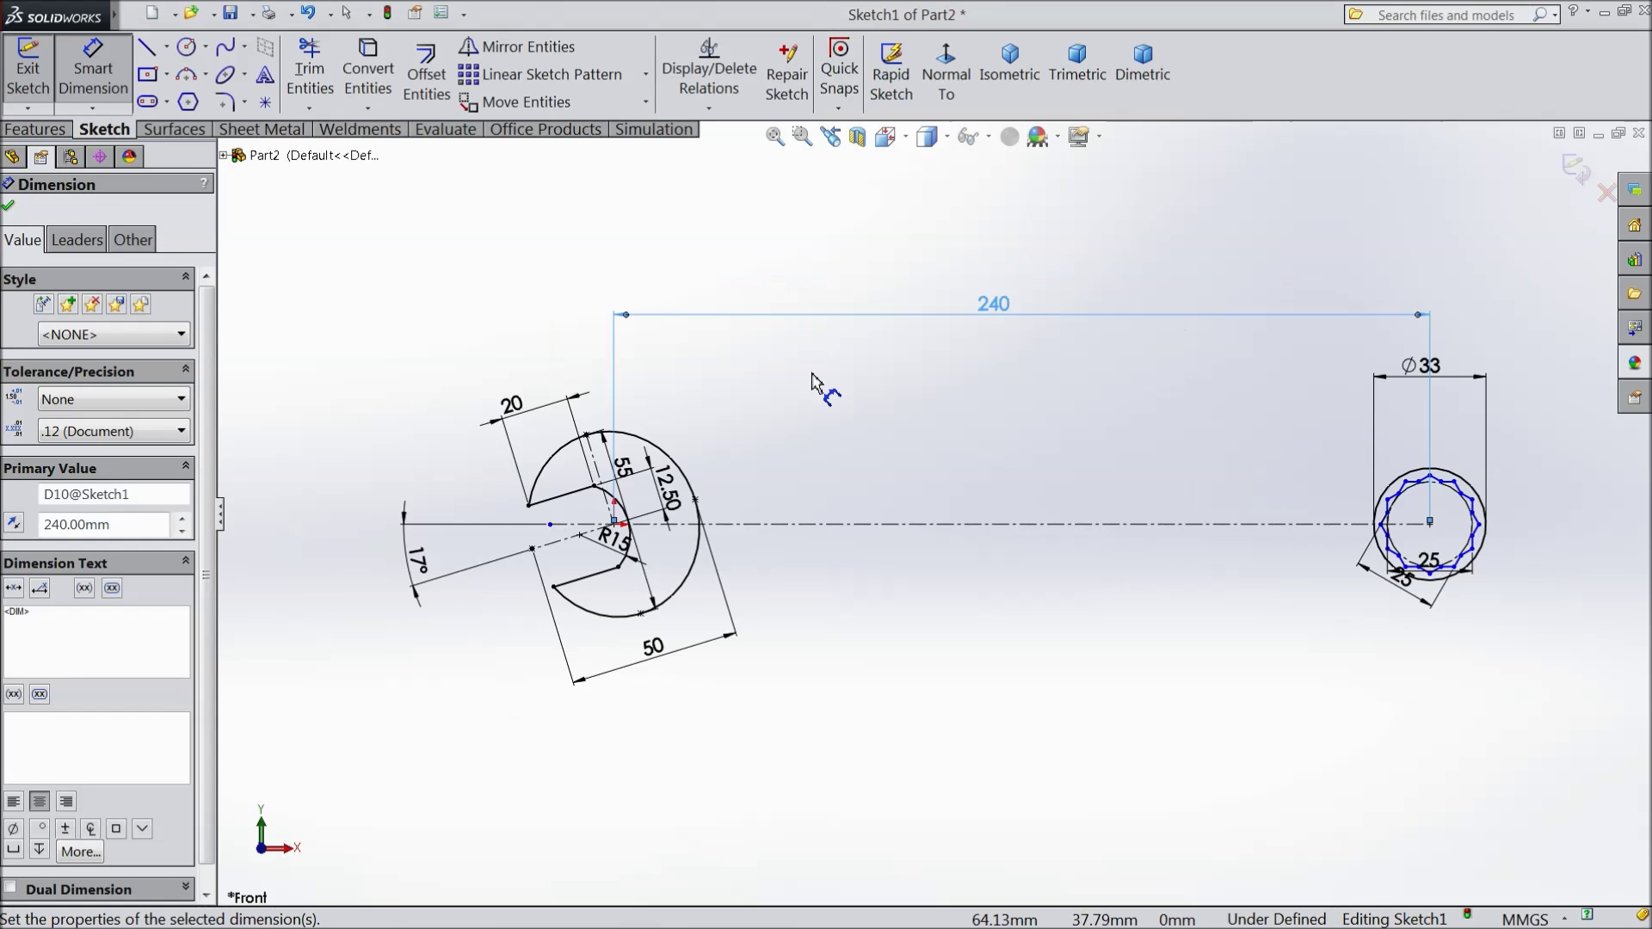
pyautogui.scroll(3, 1271, 487)
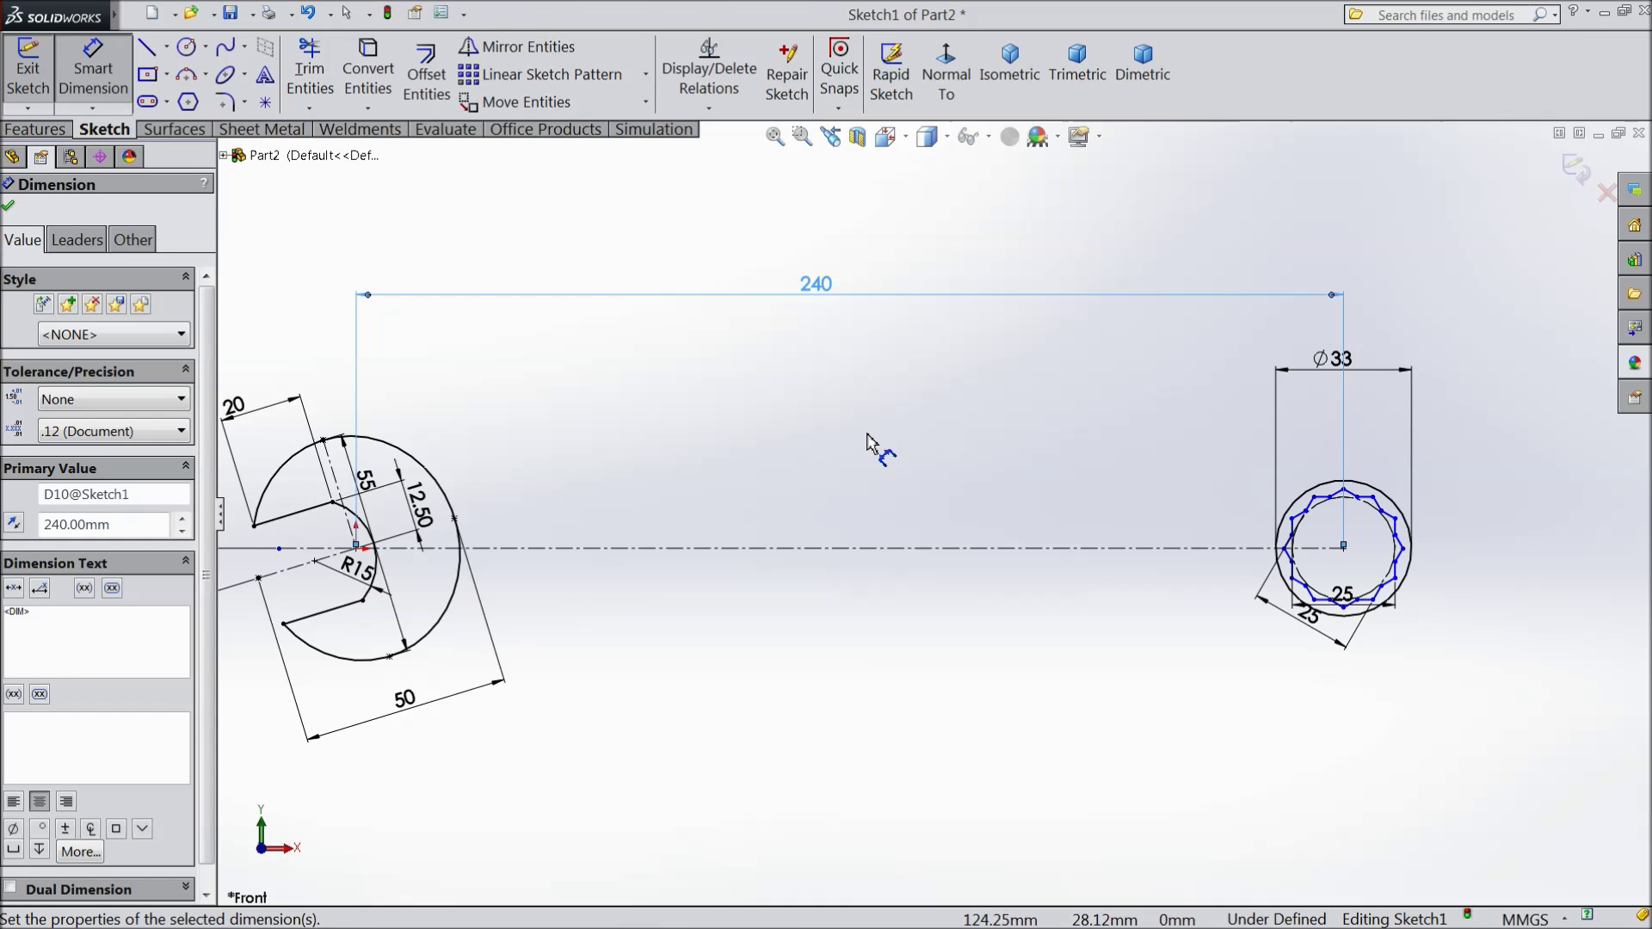
pyautogui.click(8, 207)
# Draw a handle edge line from the open-end head to the ring end.
pyautogui.click(149, 48)
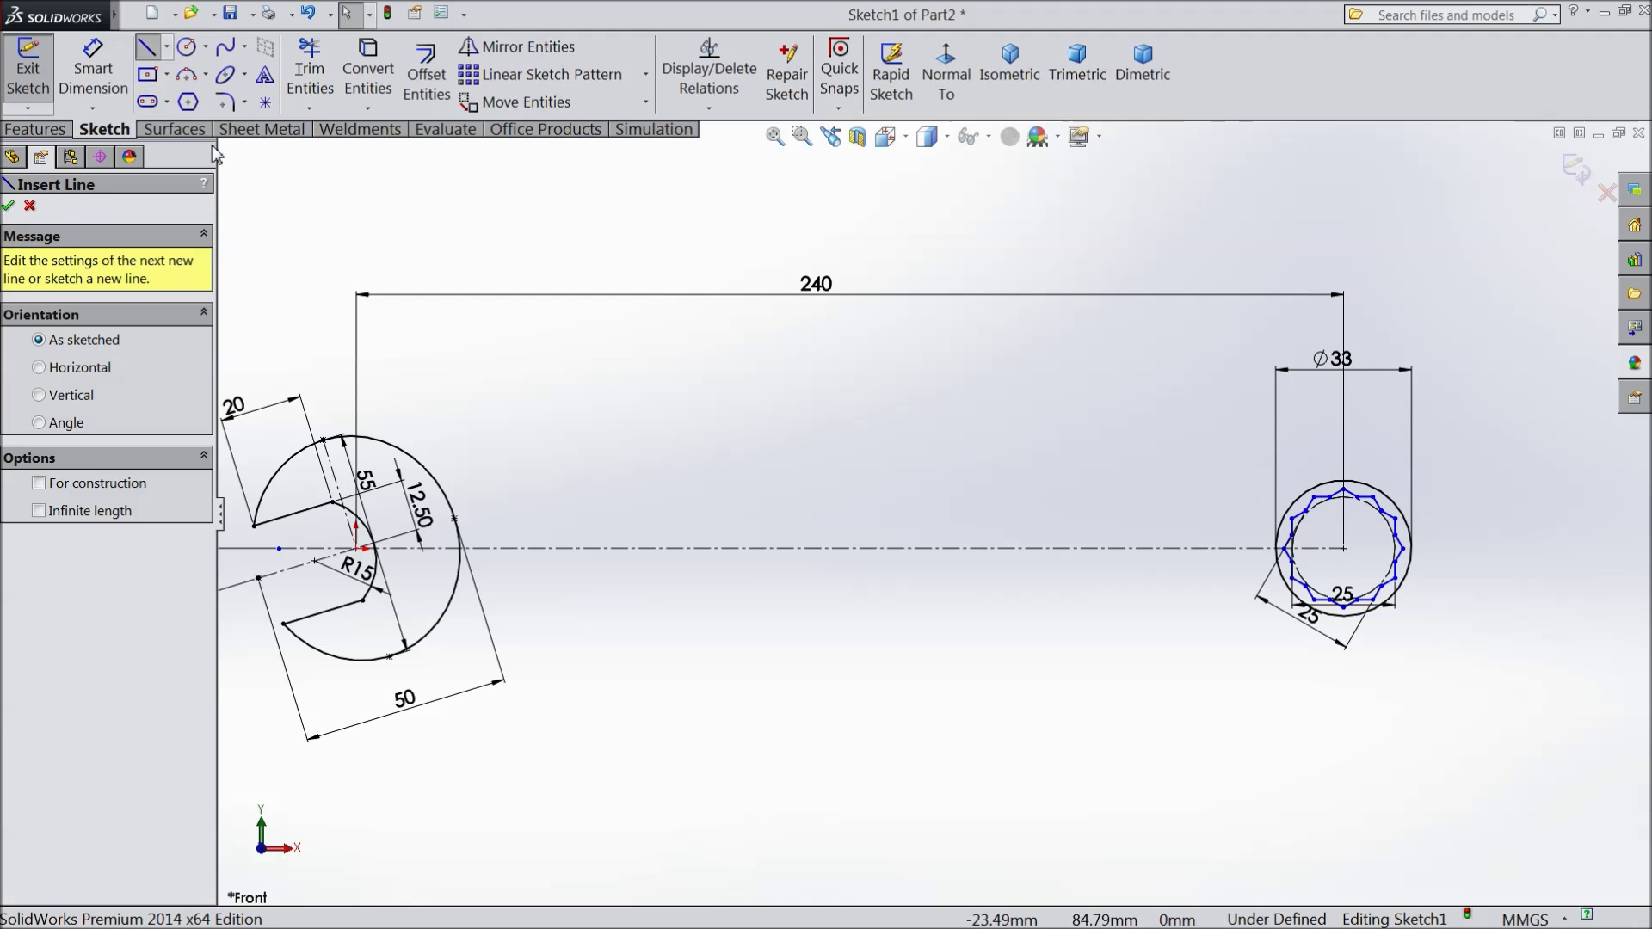
pyautogui.click(454, 510)
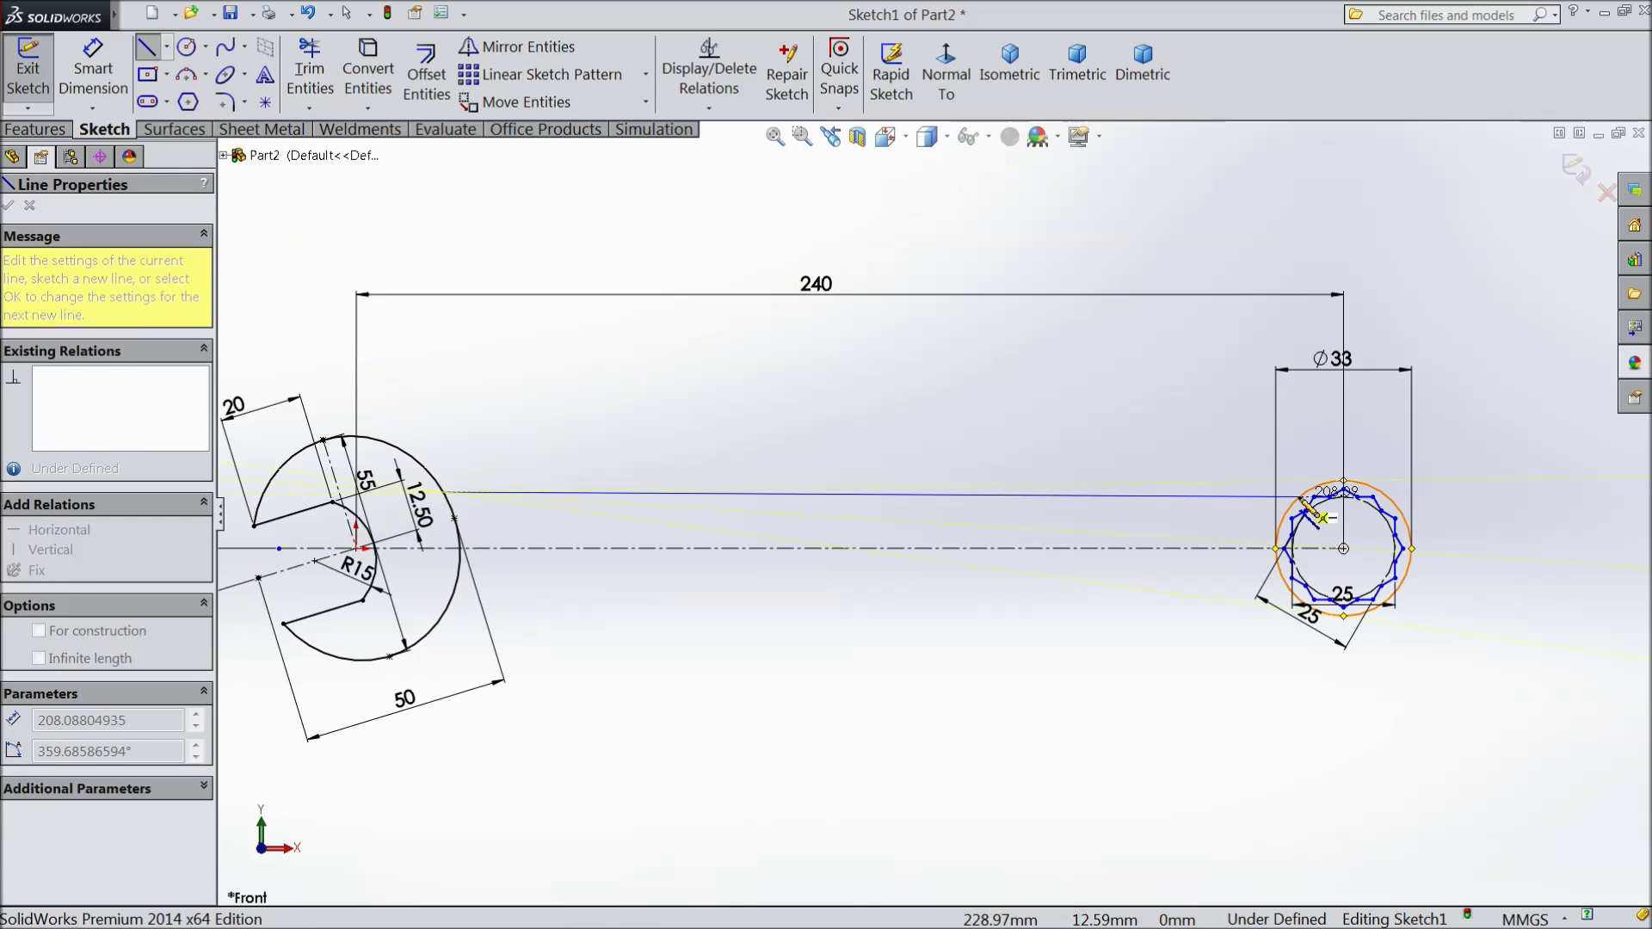
pyautogui.click(1301, 496)
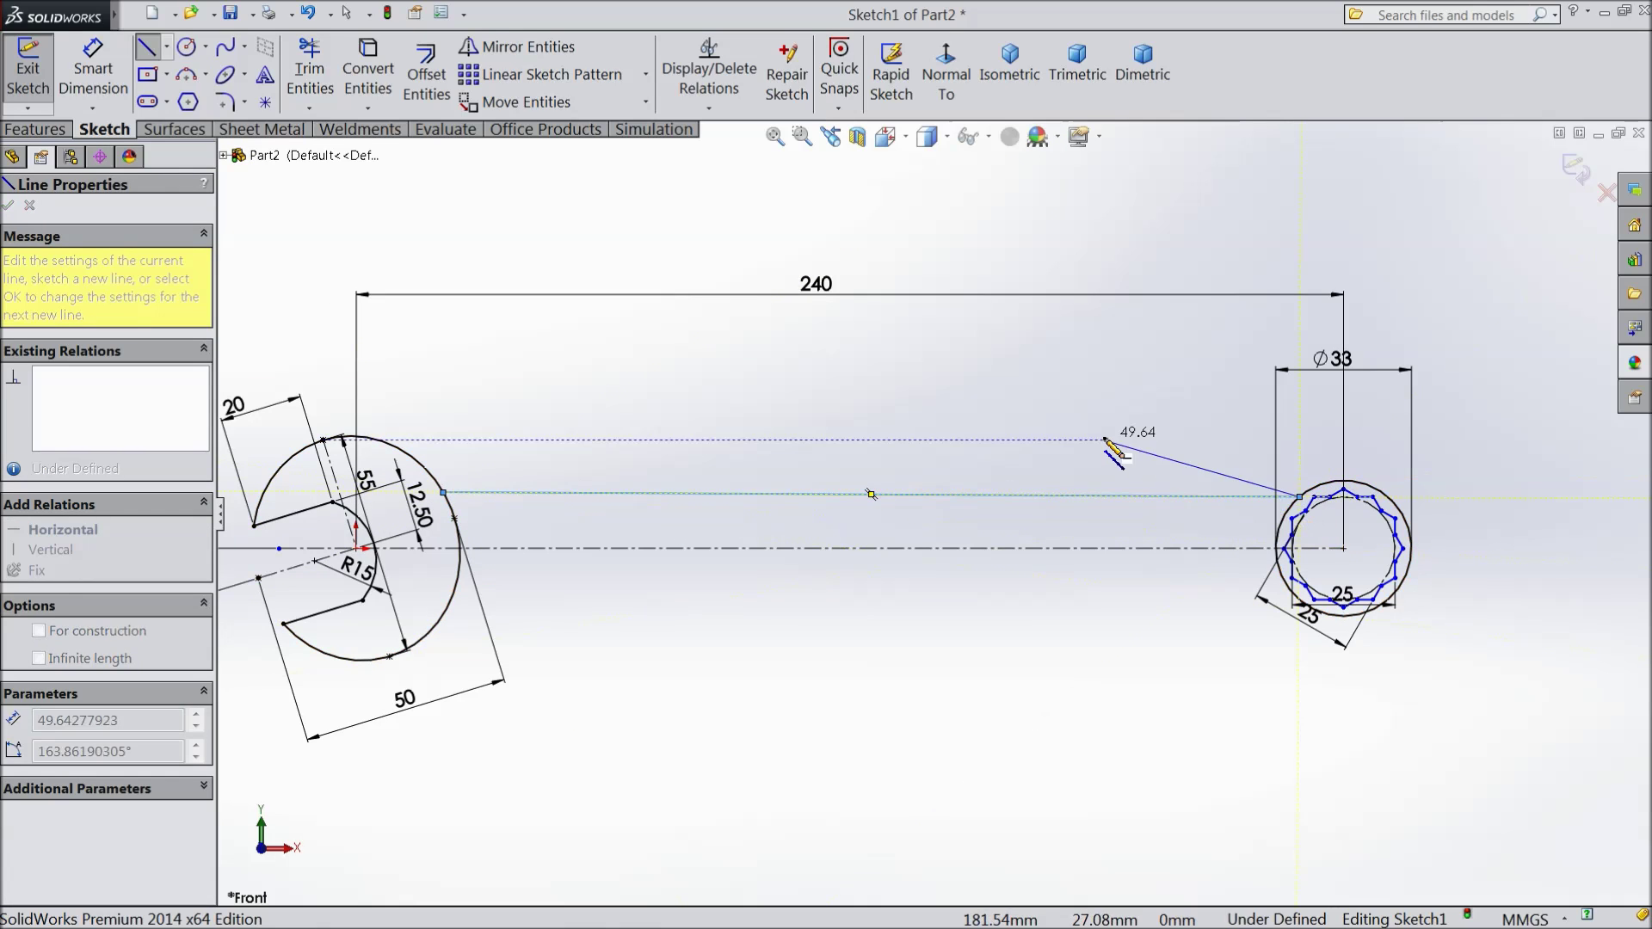
pyautogui.rightClick(1111, 155)
pyautogui.click(1148, 171)
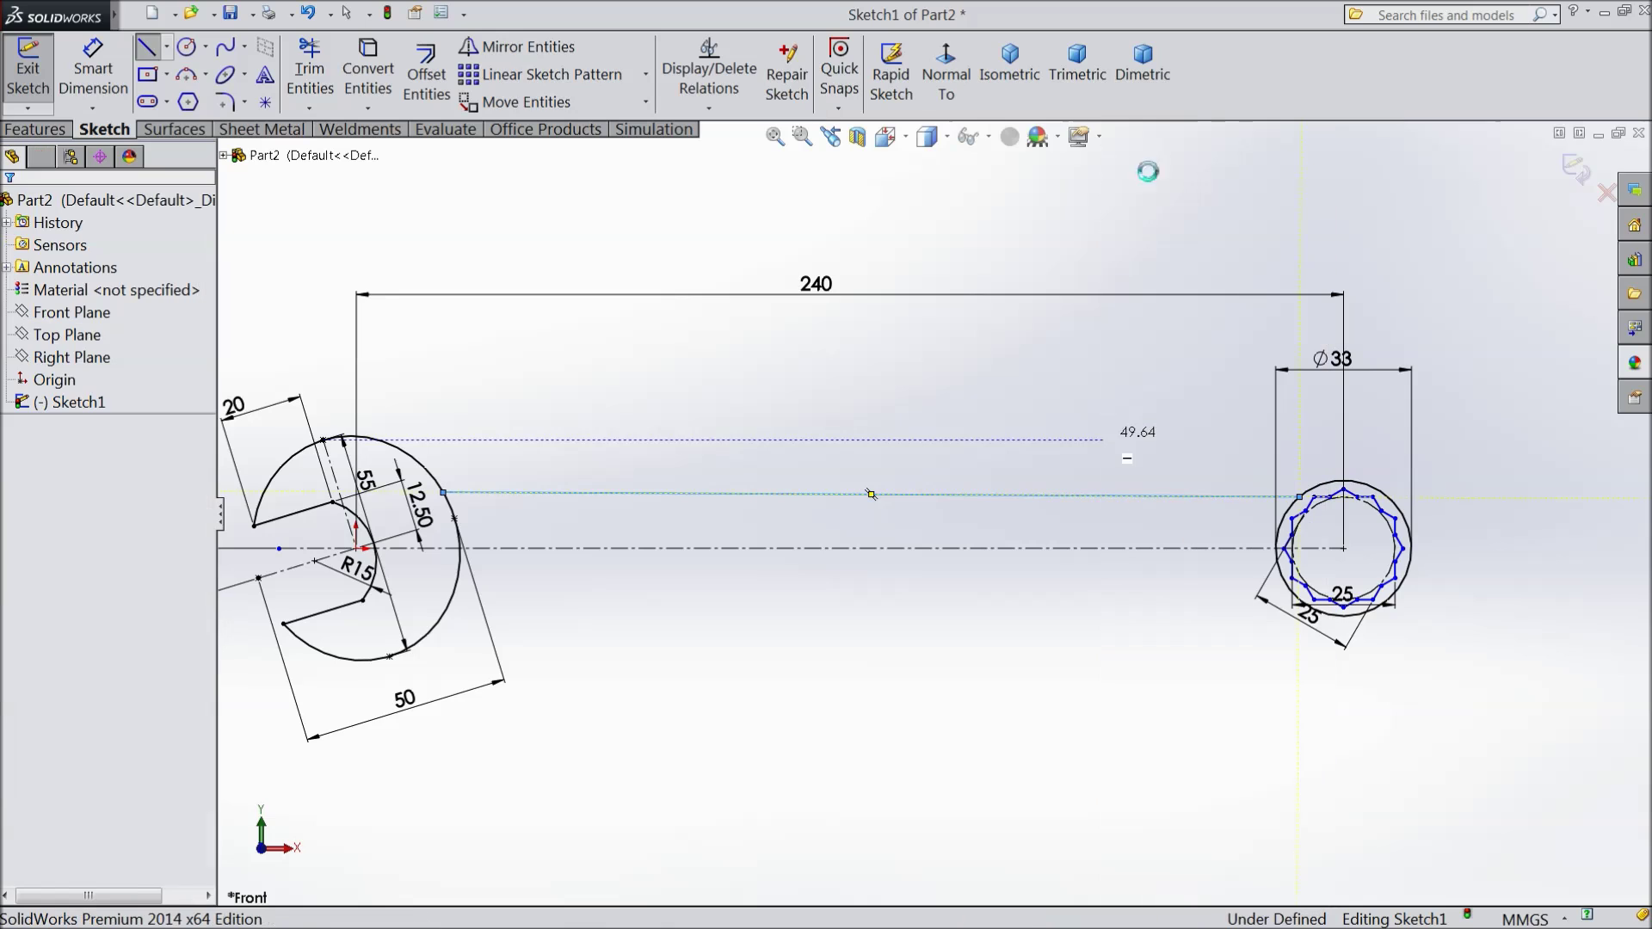
# Make the handle edge horizontal and 10 mm from the centreline.
pyautogui.click(981, 495)
pyautogui.click(1014, 445)
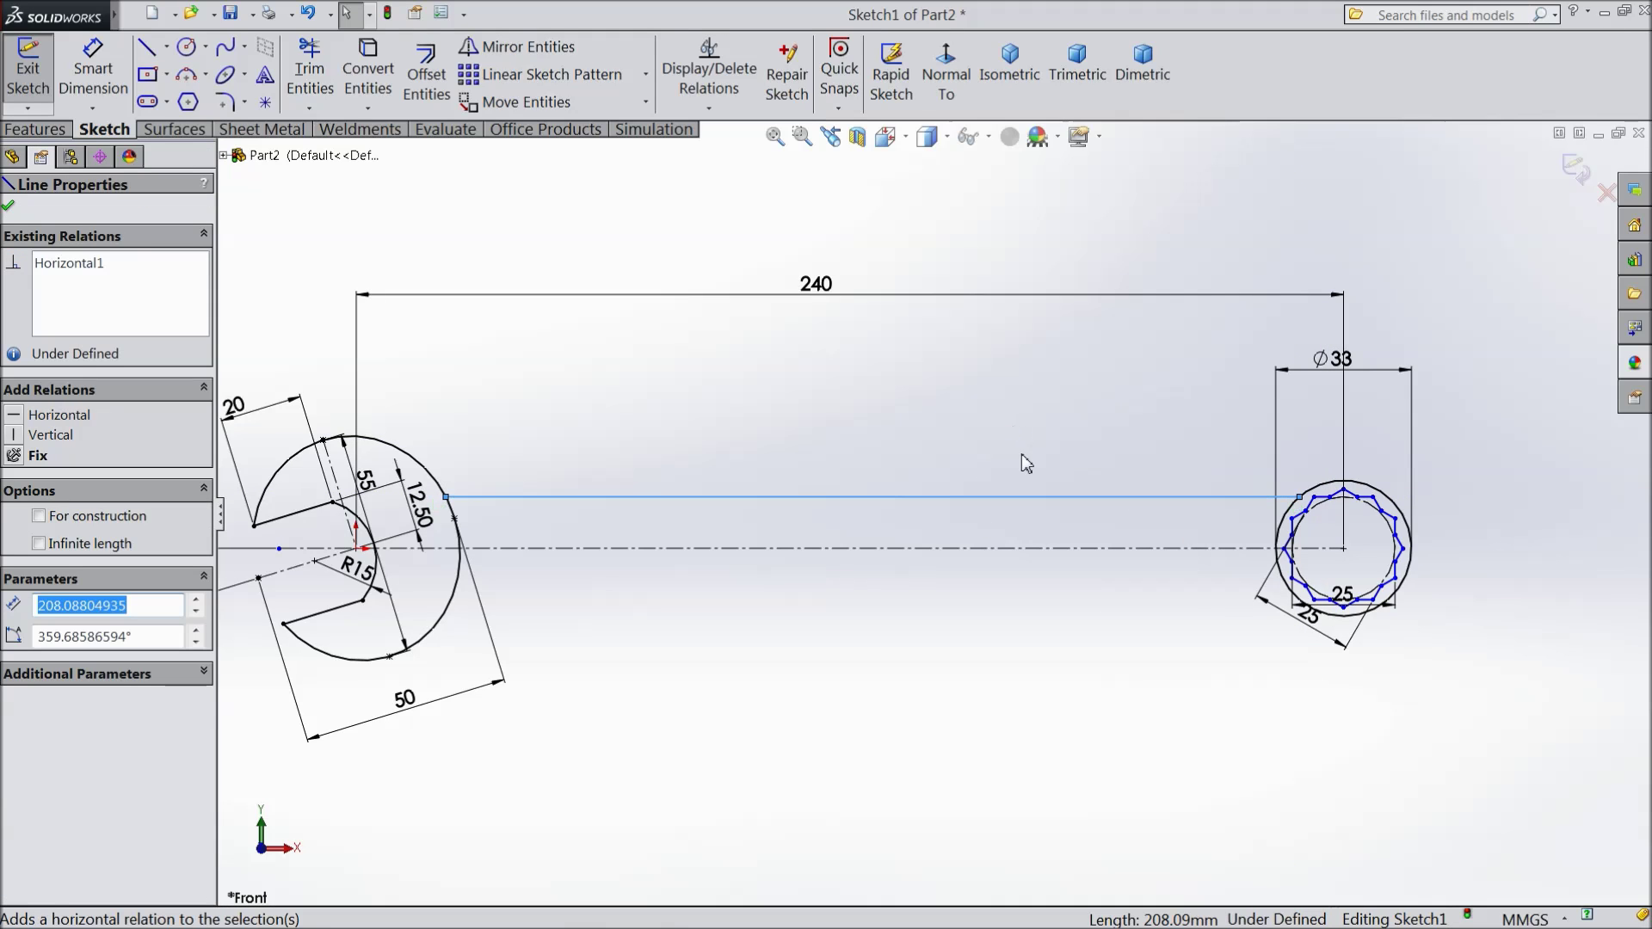
pyautogui.click(94, 79)
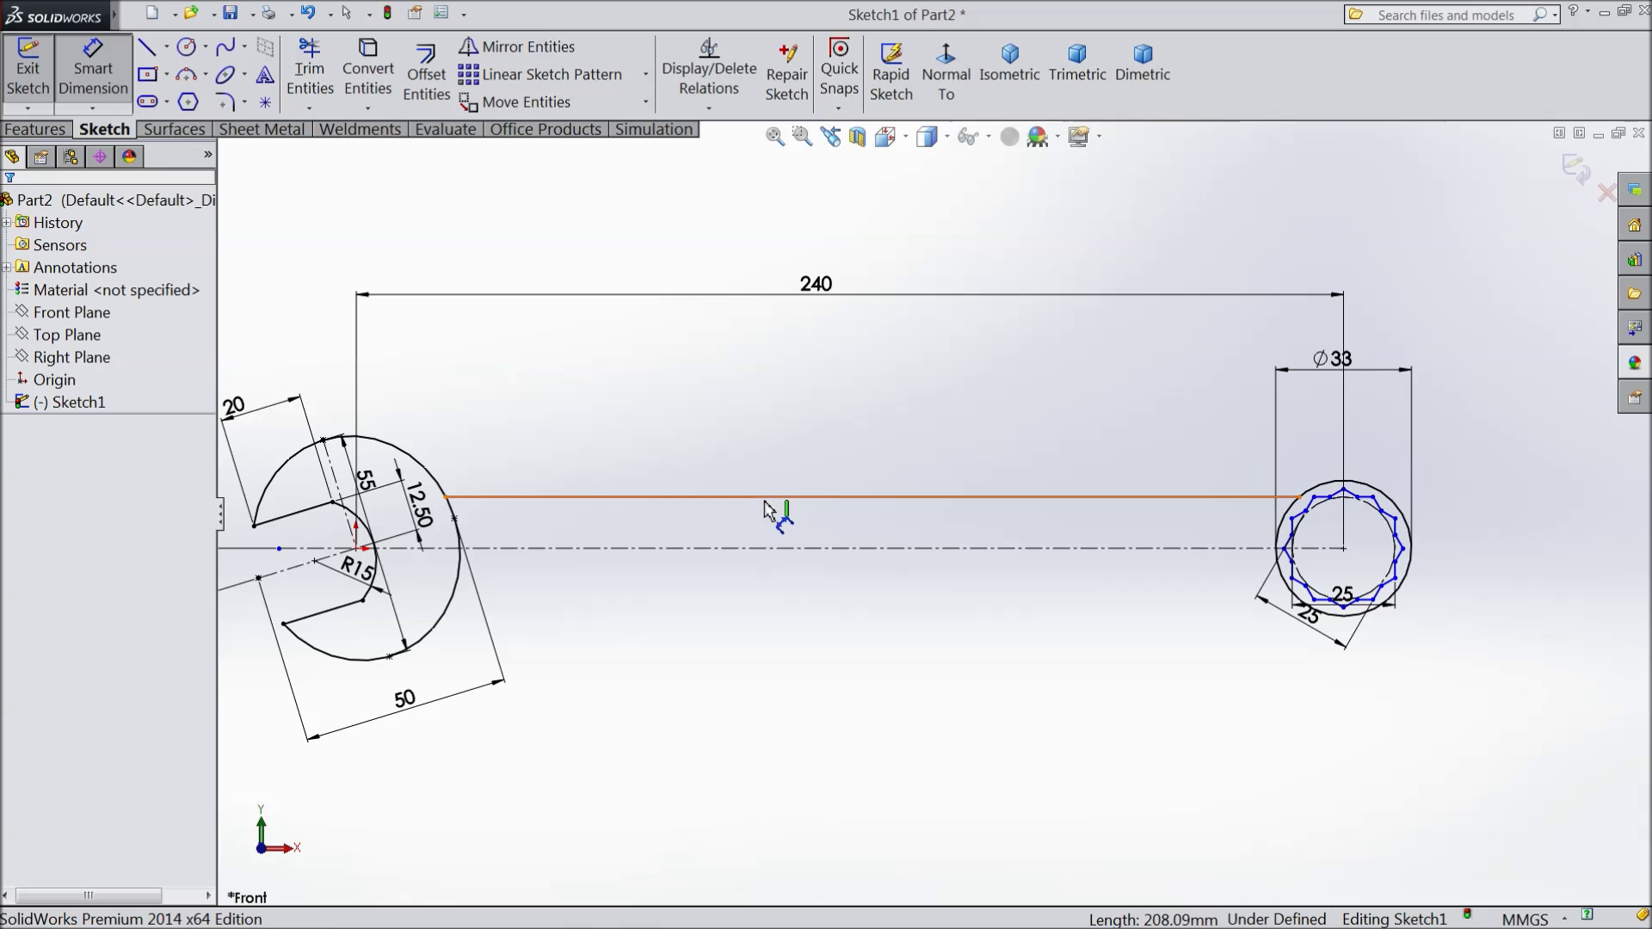
pyautogui.click(769, 499)
pyautogui.click(783, 561)
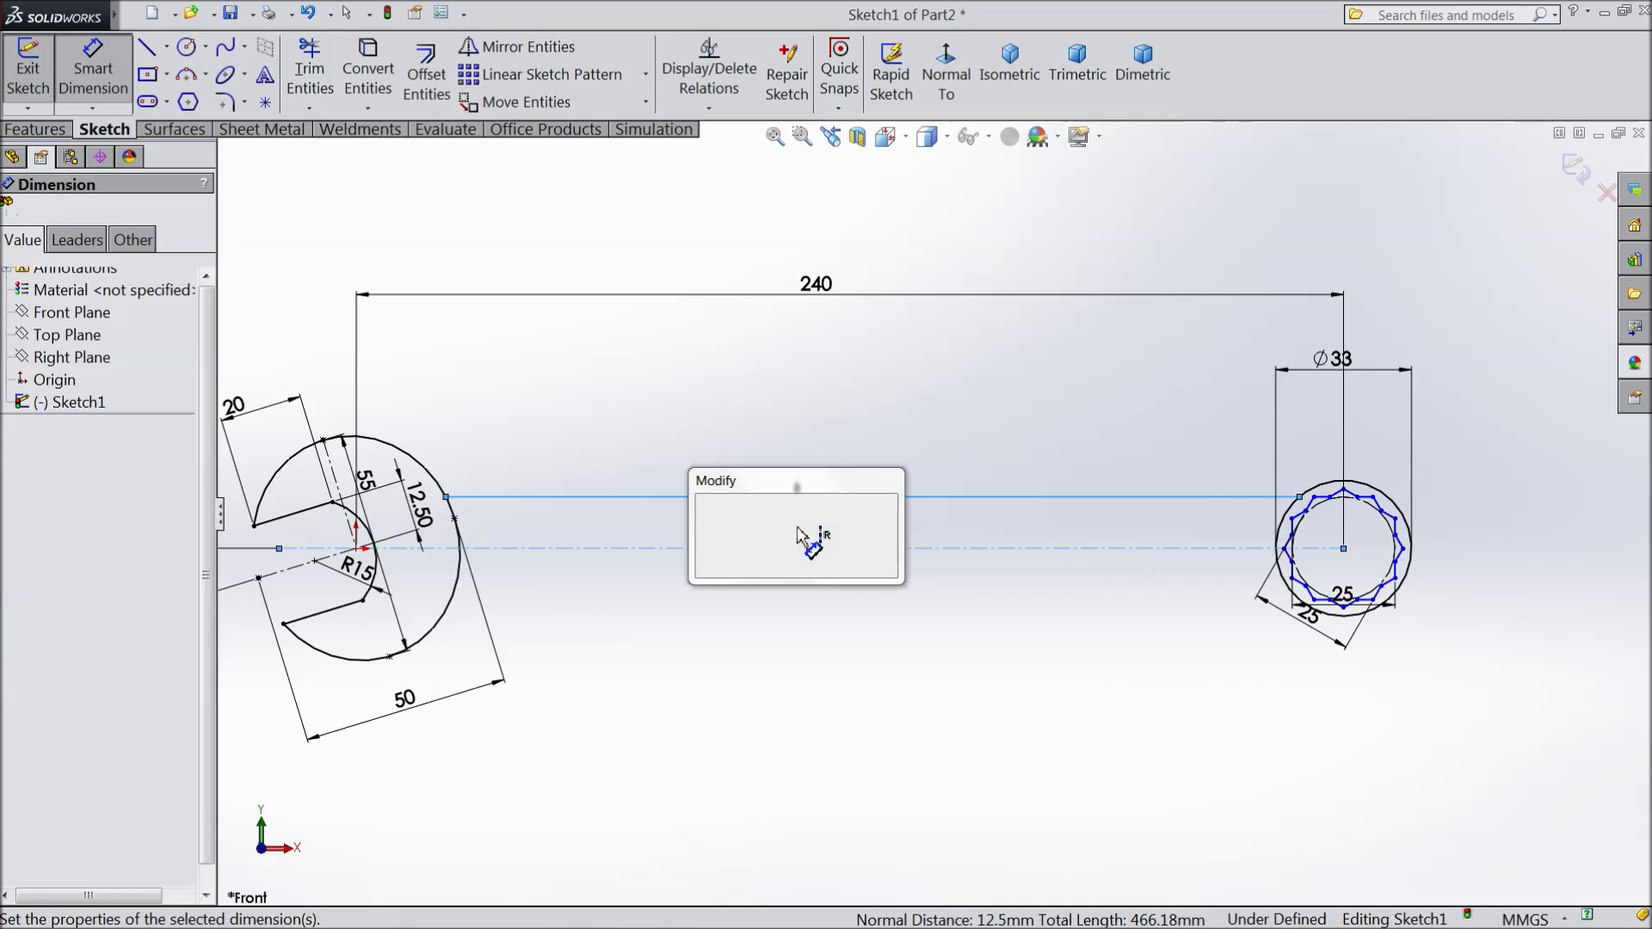
pyautogui.write('10')
pyautogui.press('Return')
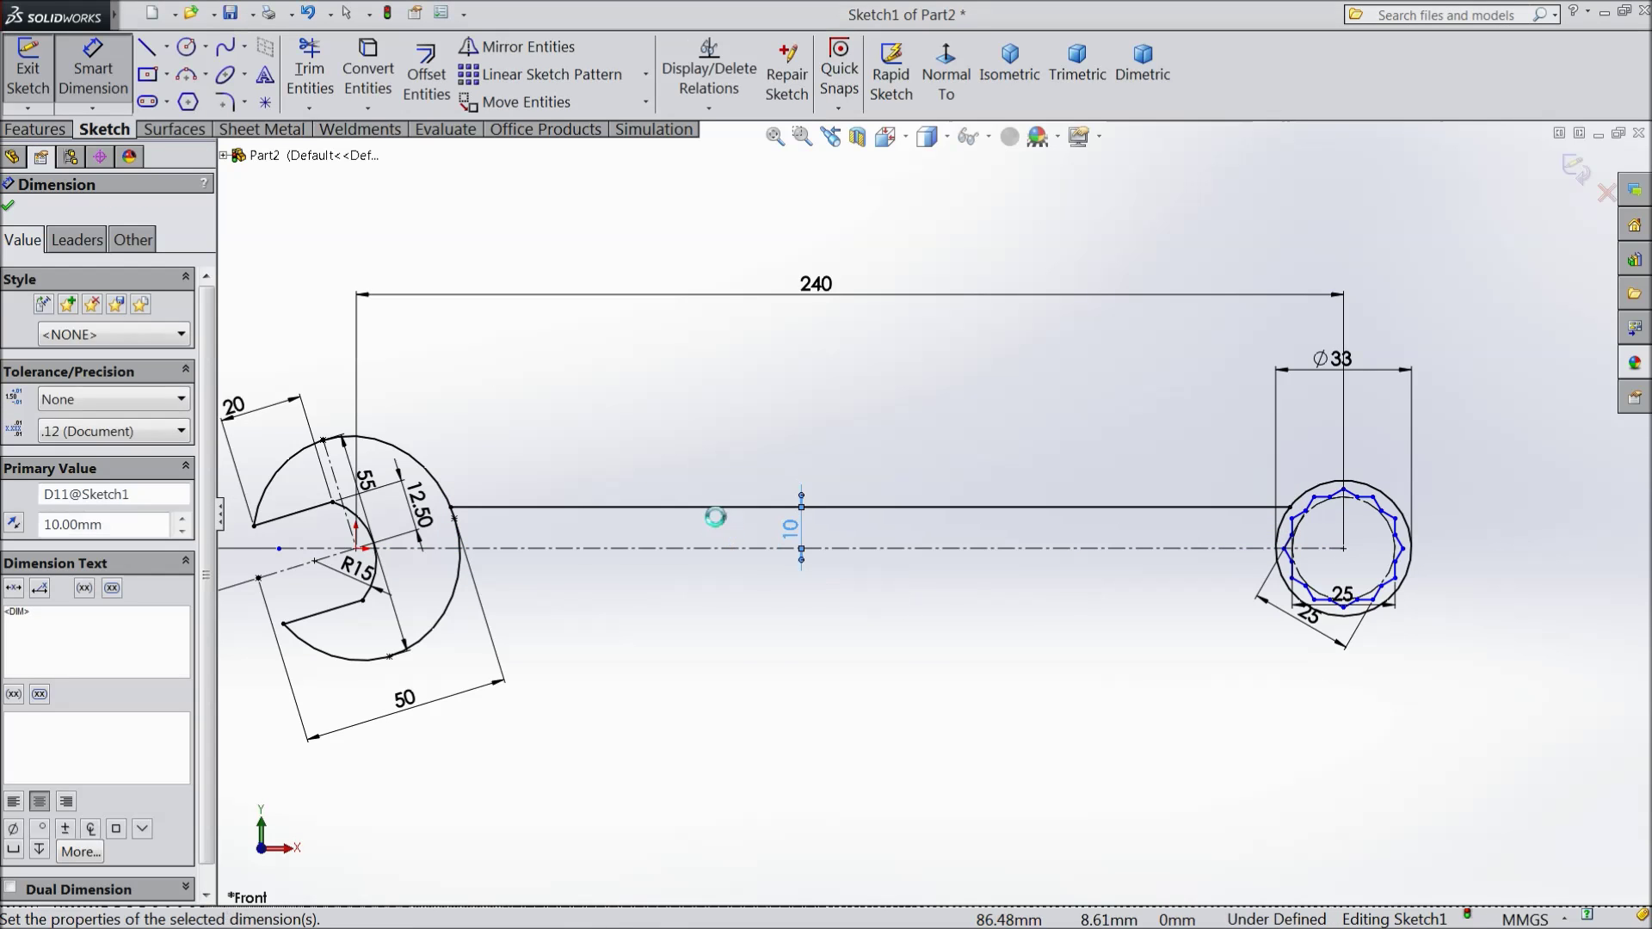
pyautogui.click(10, 209)
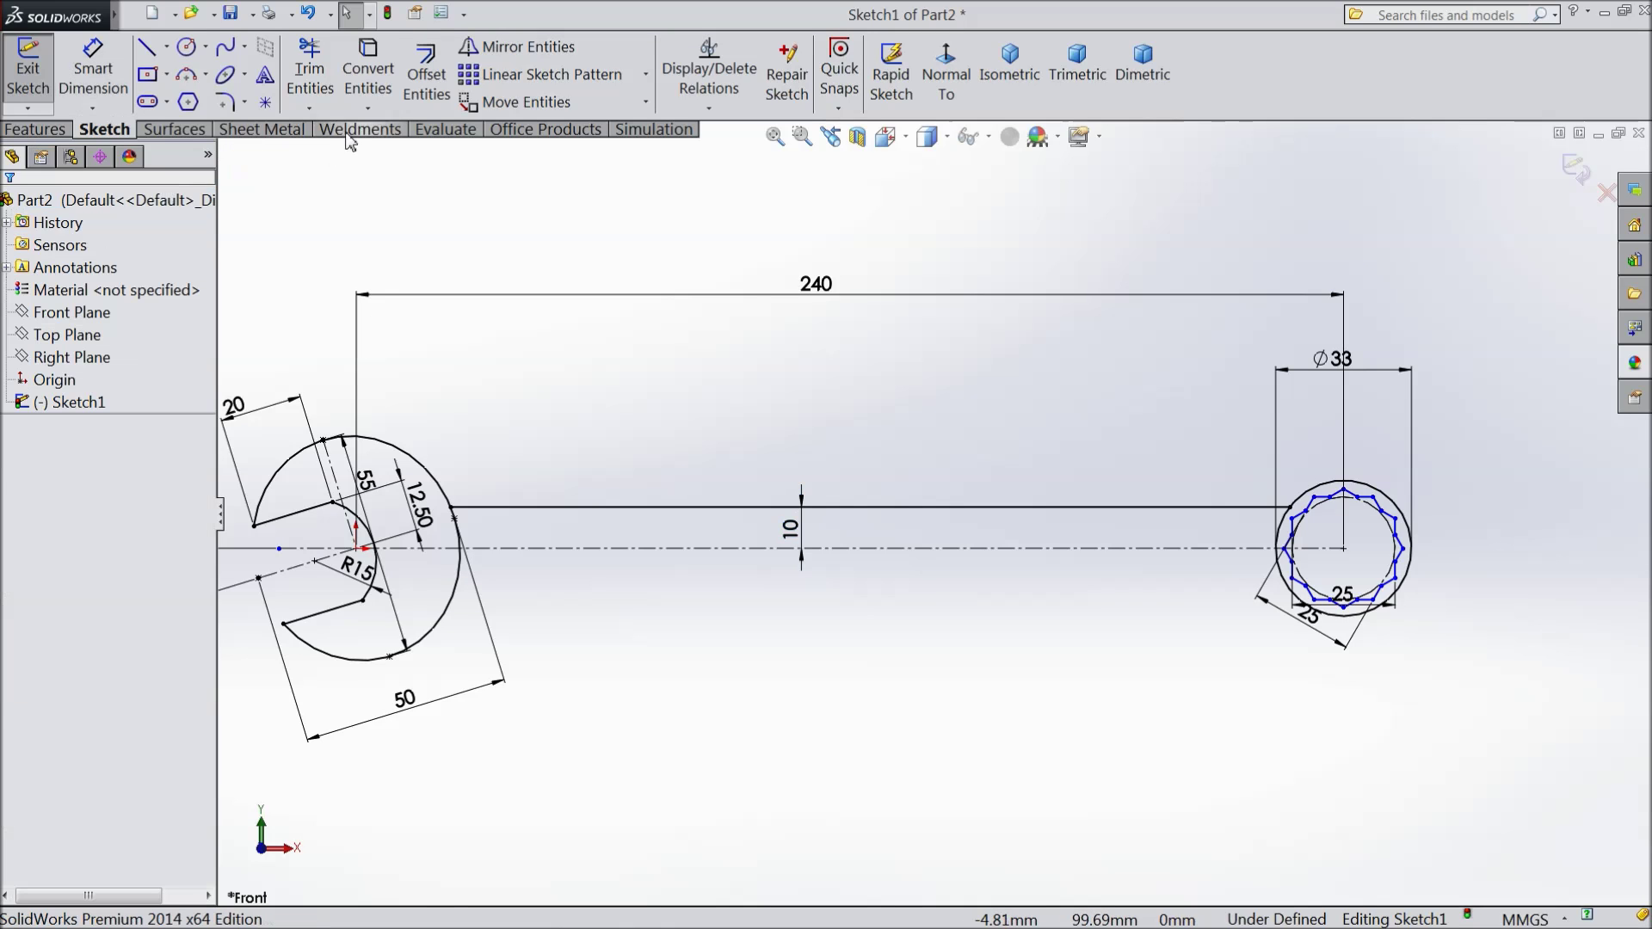
# Mirror the handle edge about the centreline to form the lower edge.
pyautogui.click(516, 47)
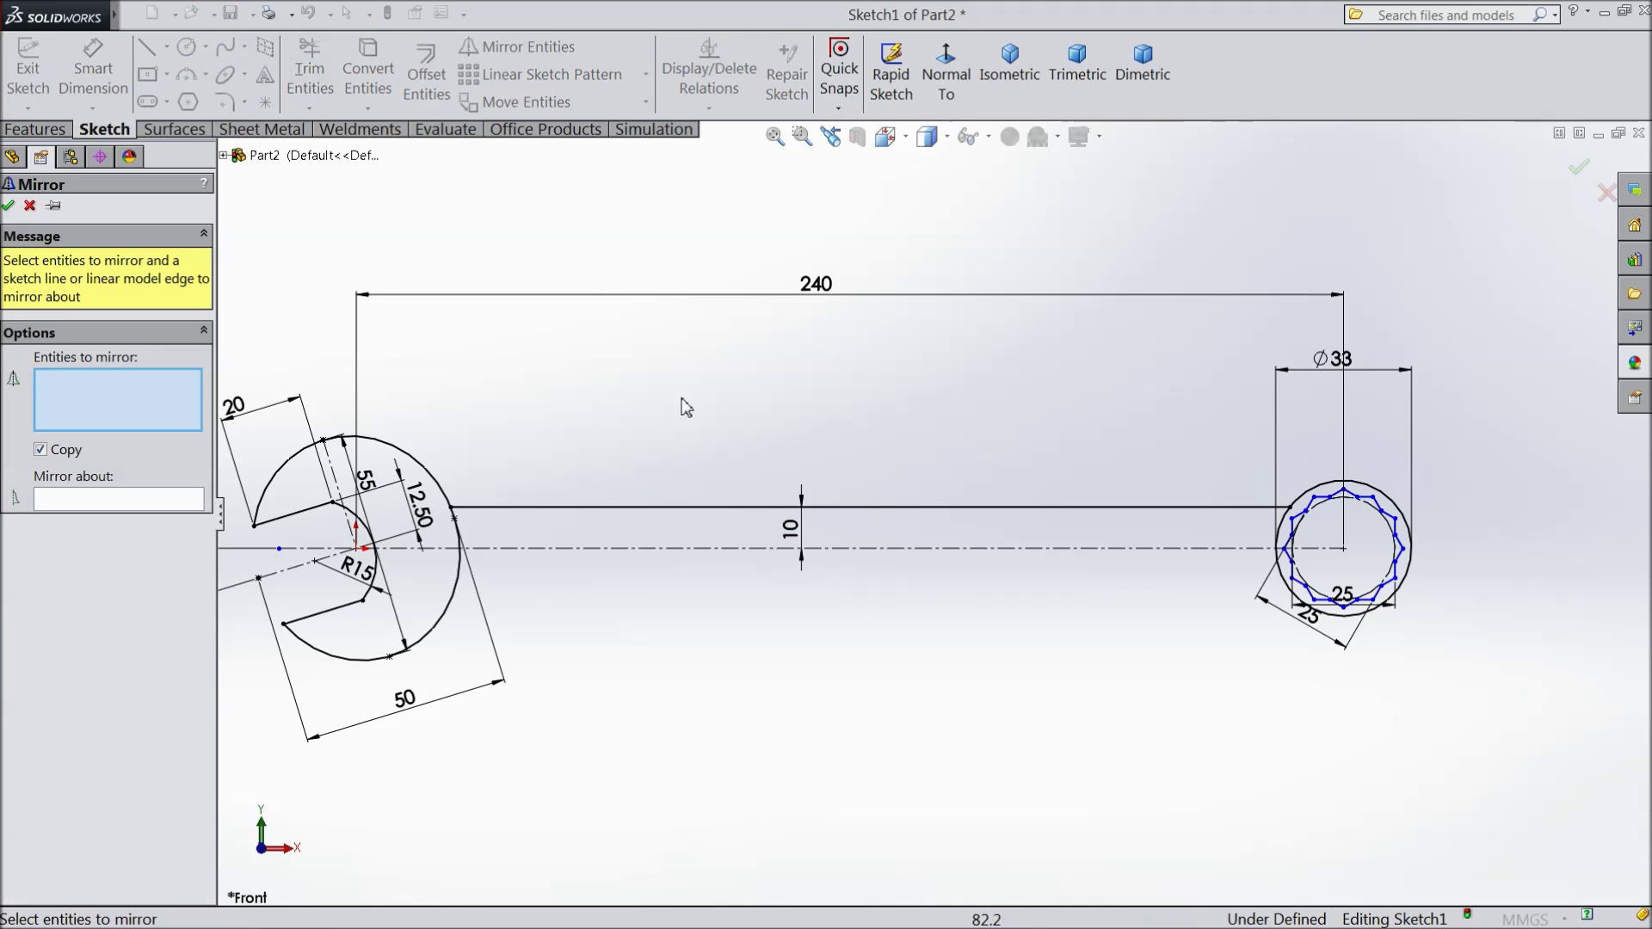
pyautogui.click(730, 510)
pyautogui.click(165, 500)
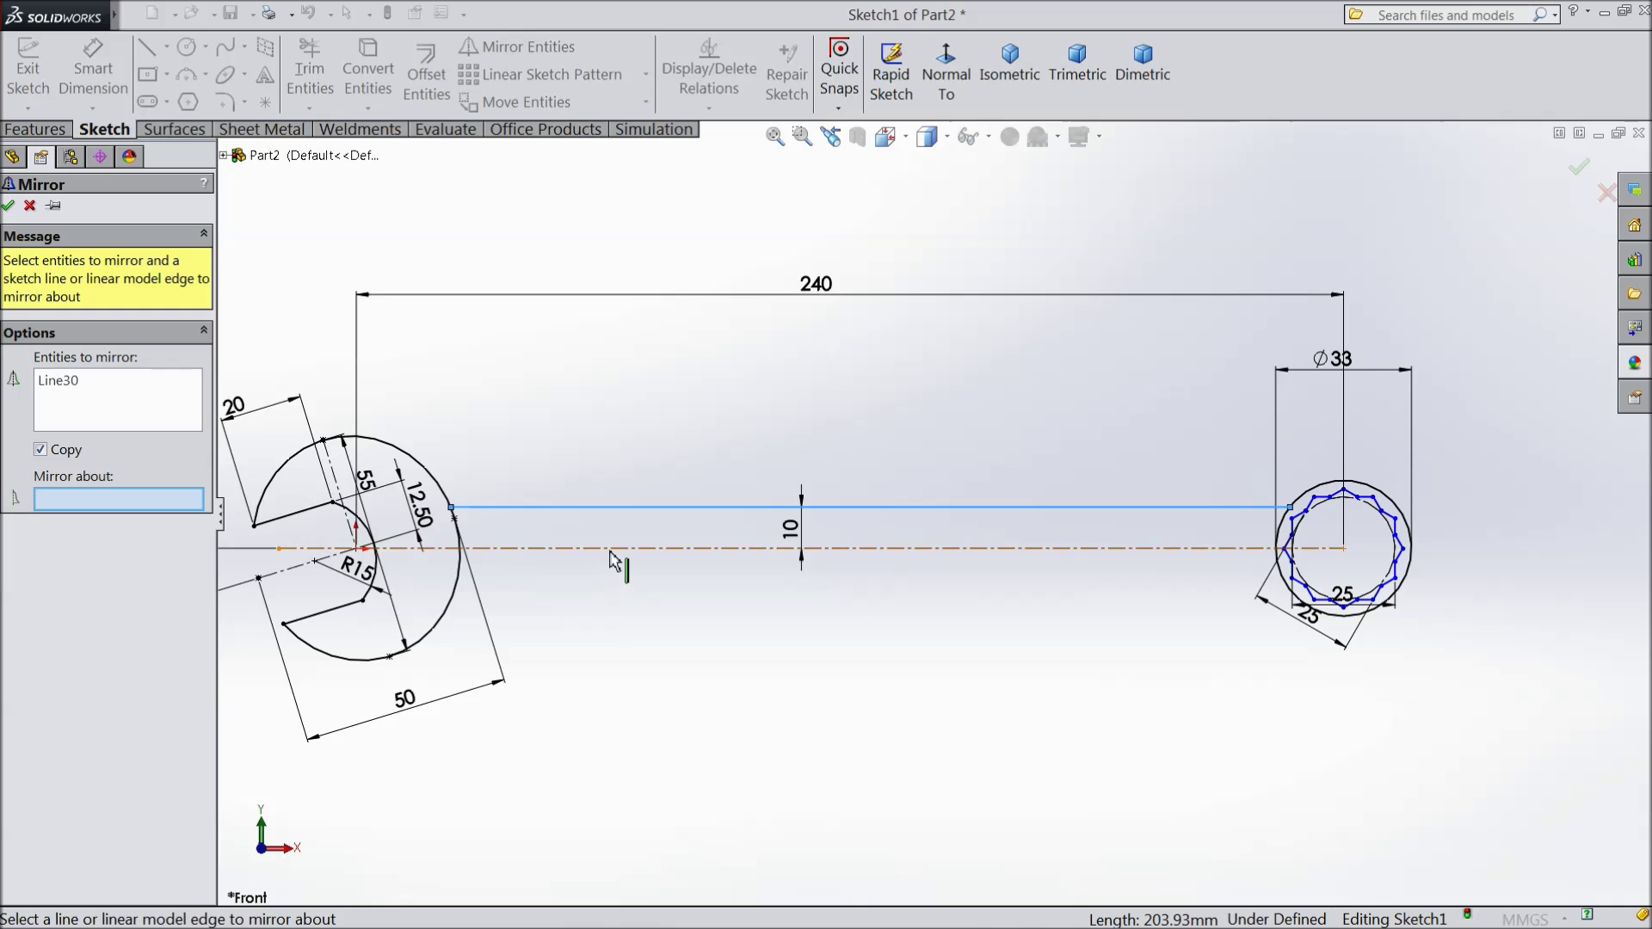
pyautogui.click(615, 551)
pyautogui.click(10, 206)
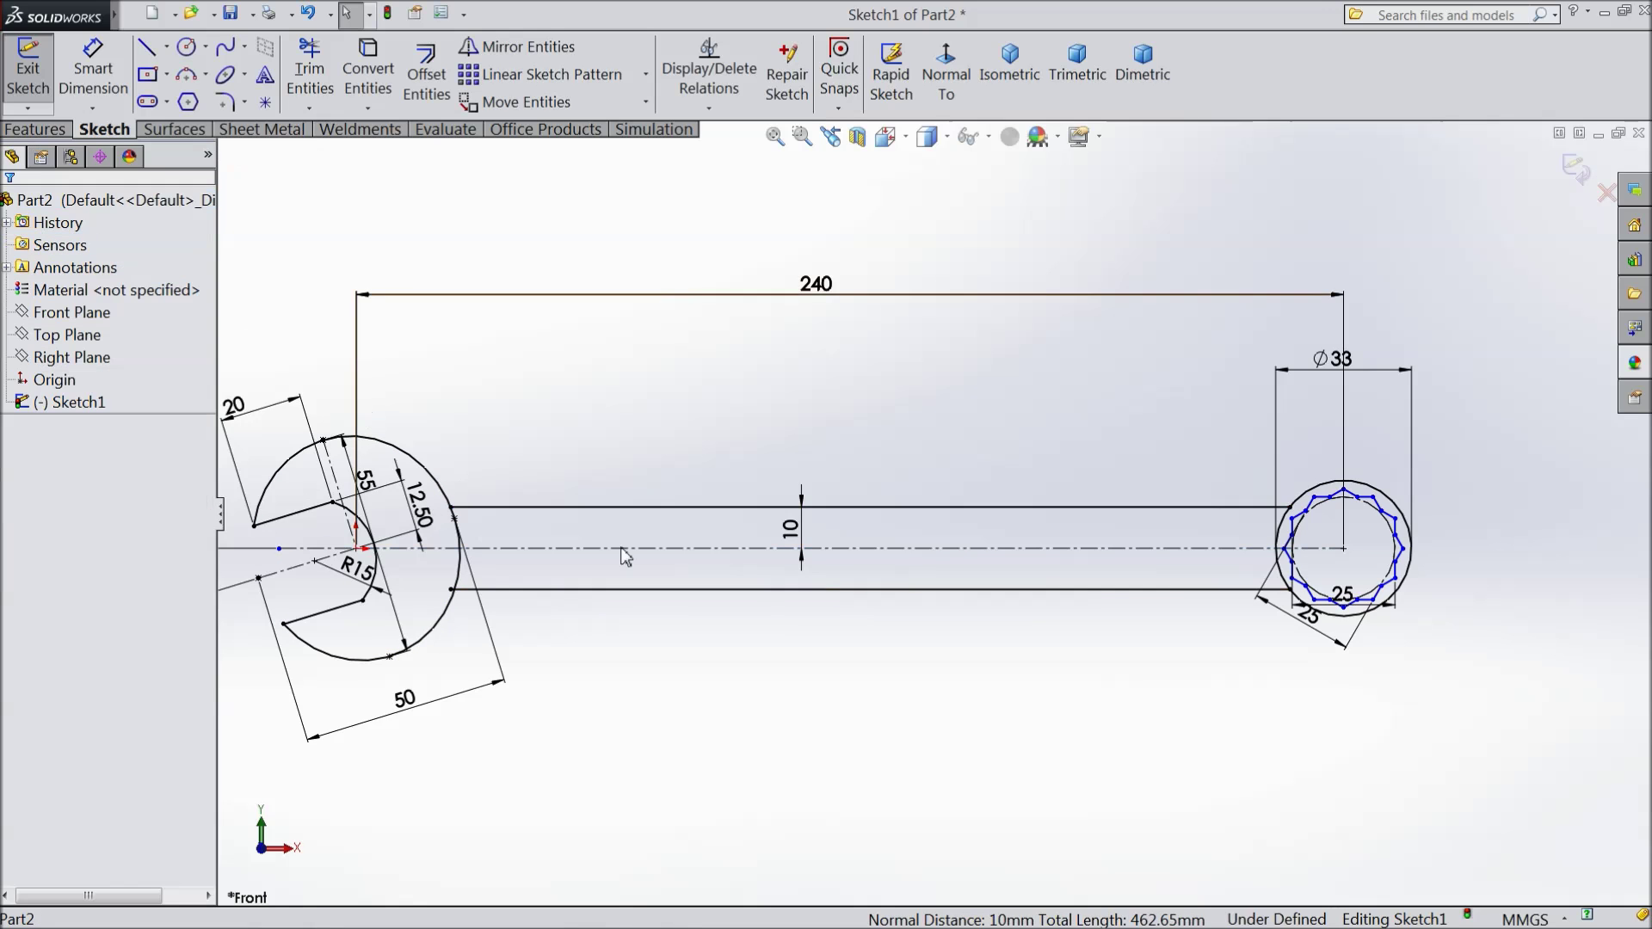
pyautogui.scroll(3, 1258, 542)
pyautogui.scroll(3, 1239, 517)
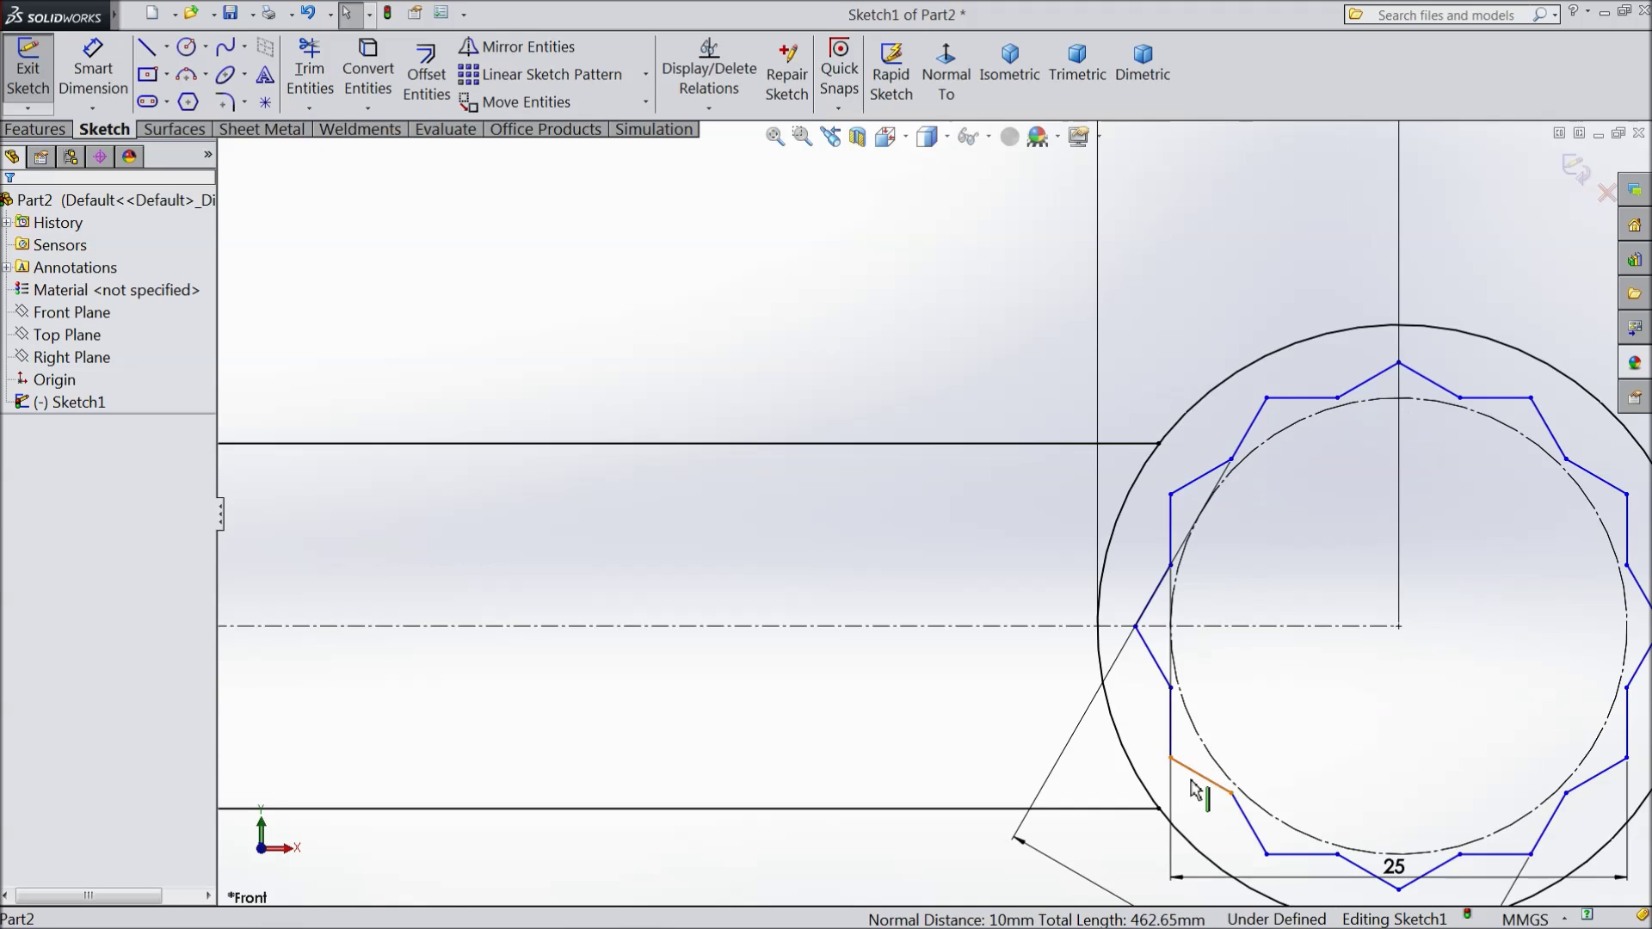
pyautogui.scroll(2, 1161, 775)
pyautogui.scroll(2, 1031, 593)
pyautogui.scroll(2, 1030, 593)
pyautogui.scroll(2, 1020, 516)
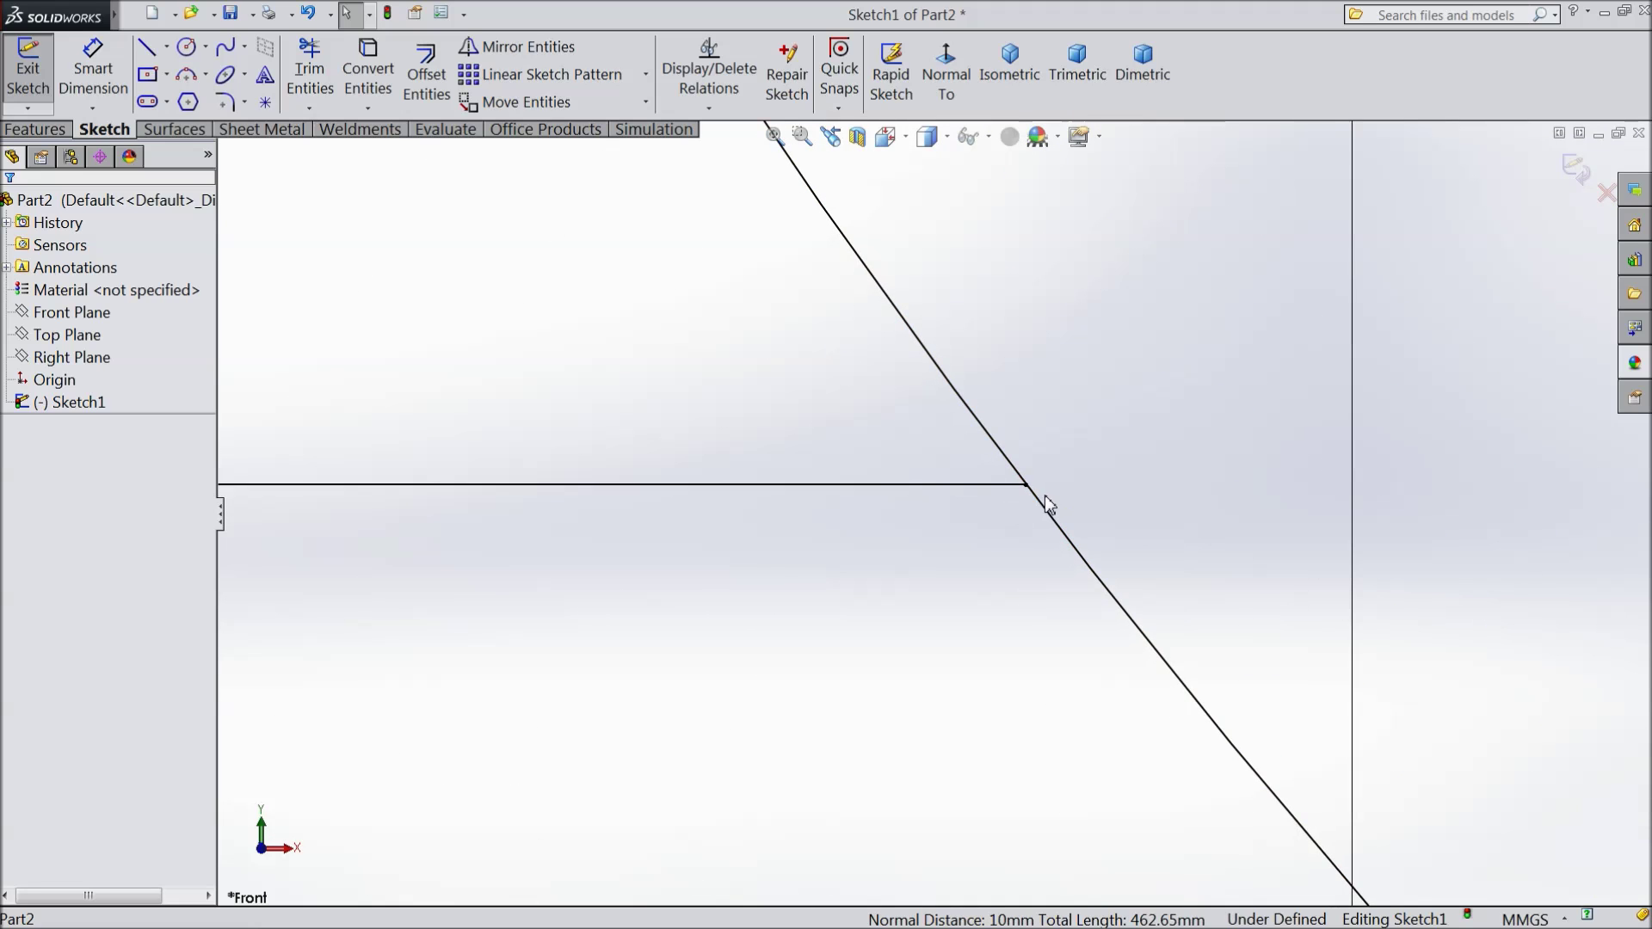
# Make the handle edge's end point coincident with the 33 ring circle, then check it.
pyautogui.click(1027, 488)
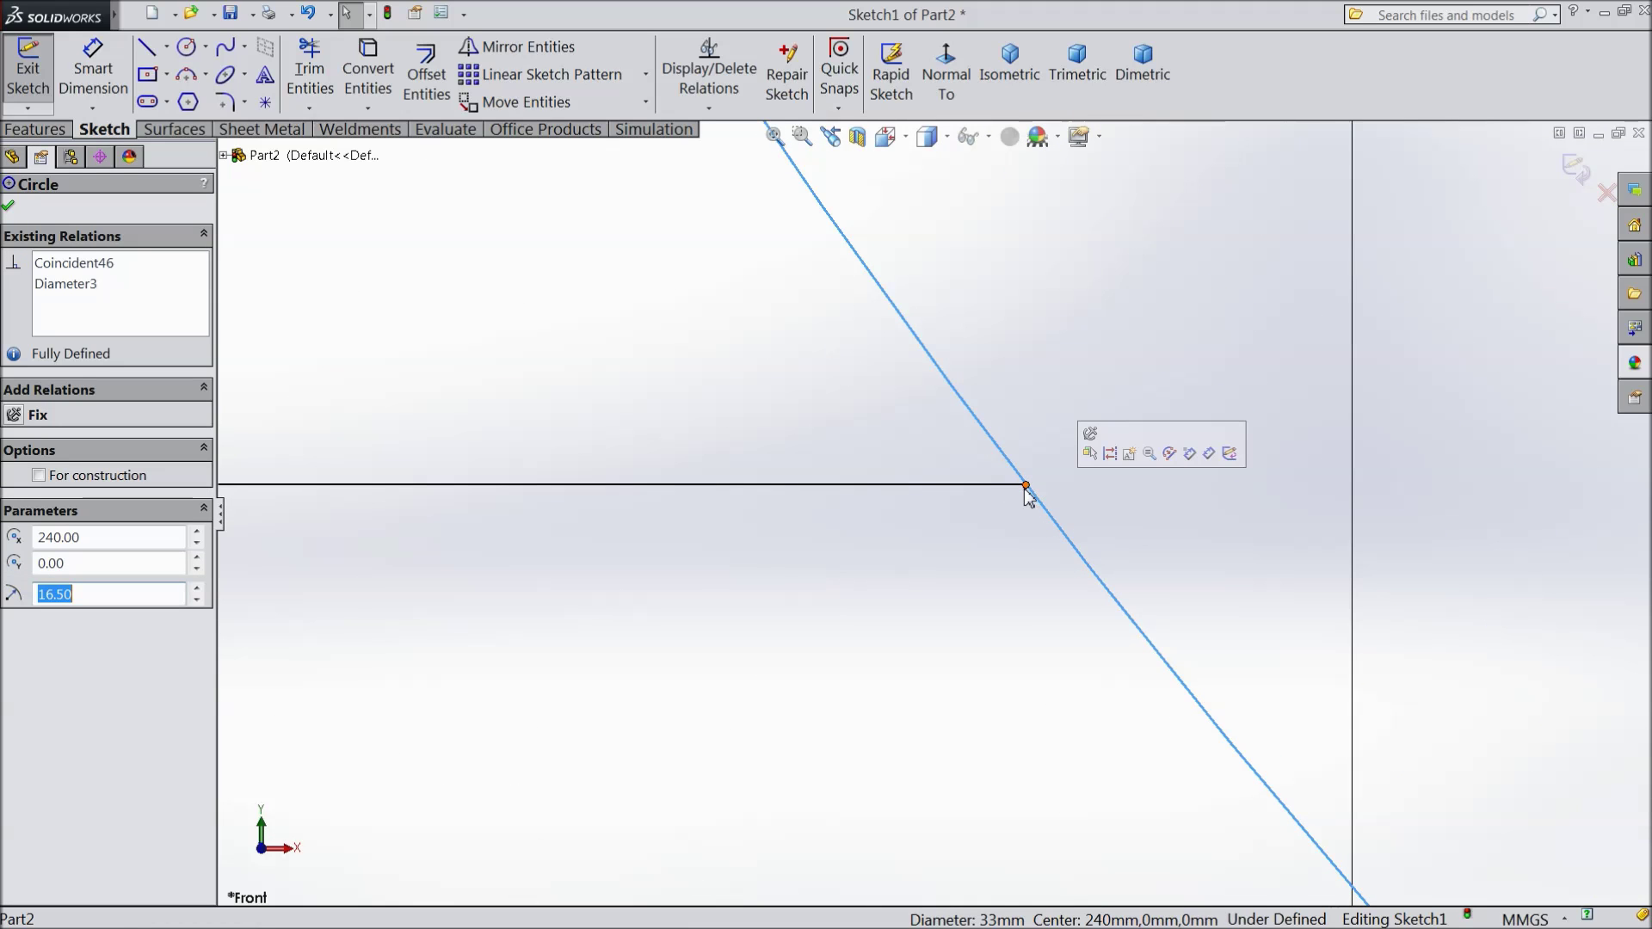
pyautogui.keyDown('ctrl'); pyautogui.click(1024, 487); pyautogui.keyUp('ctrl')
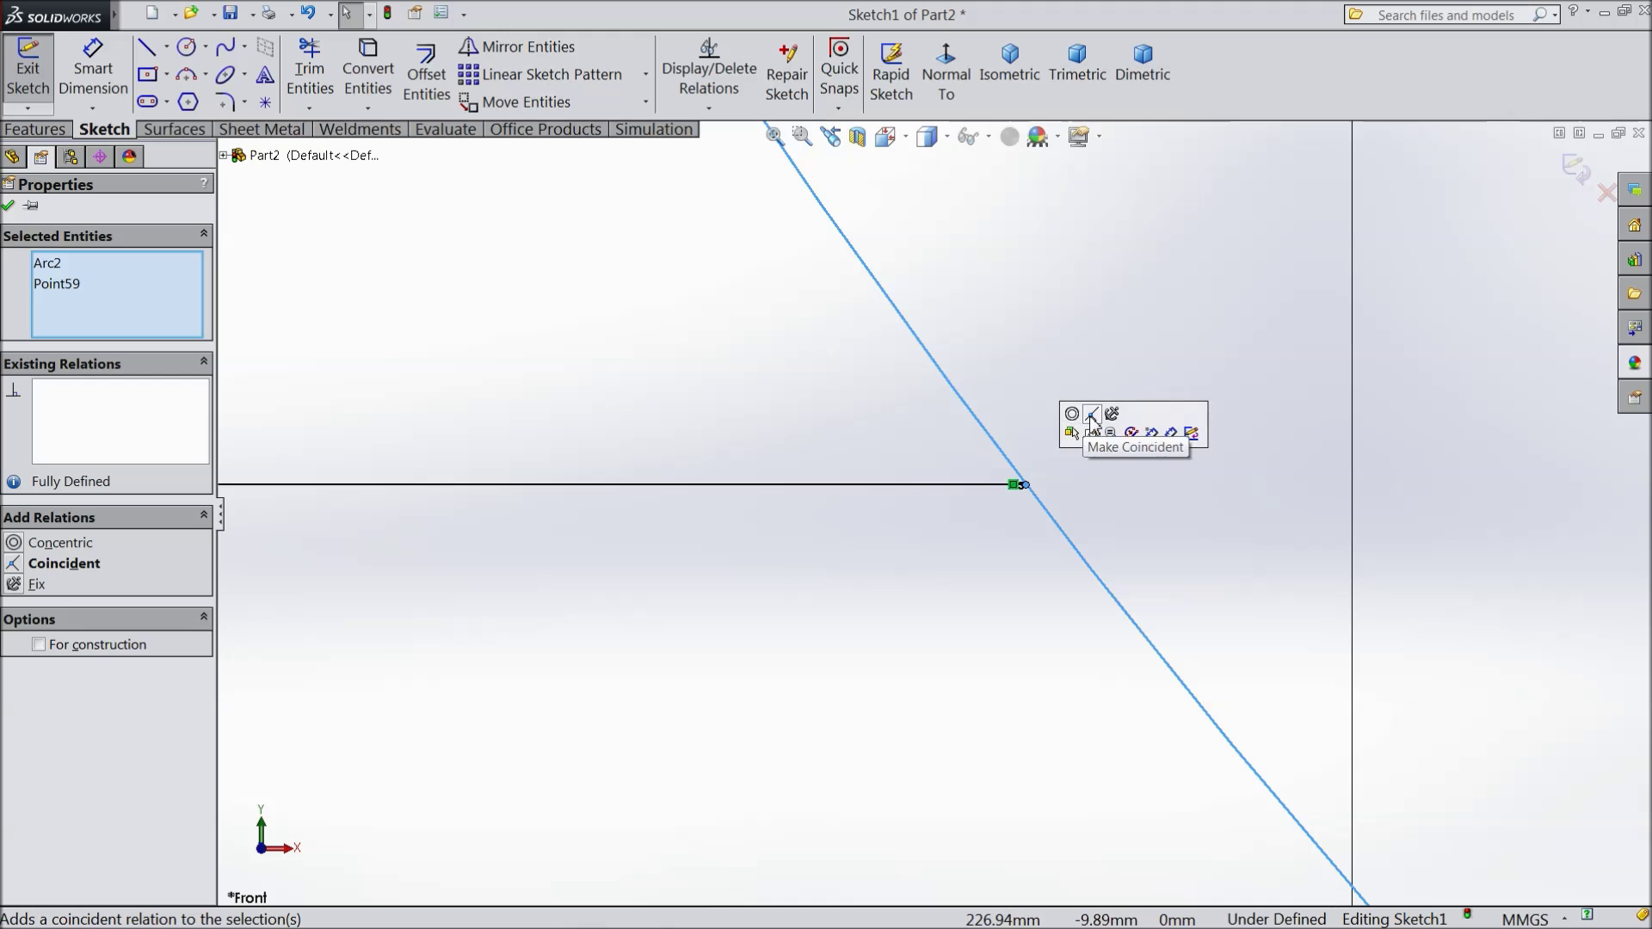
pyautogui.click(1093, 419)
pyautogui.scroll(-3, 993, 523)
pyautogui.scroll(-2, 992, 523)
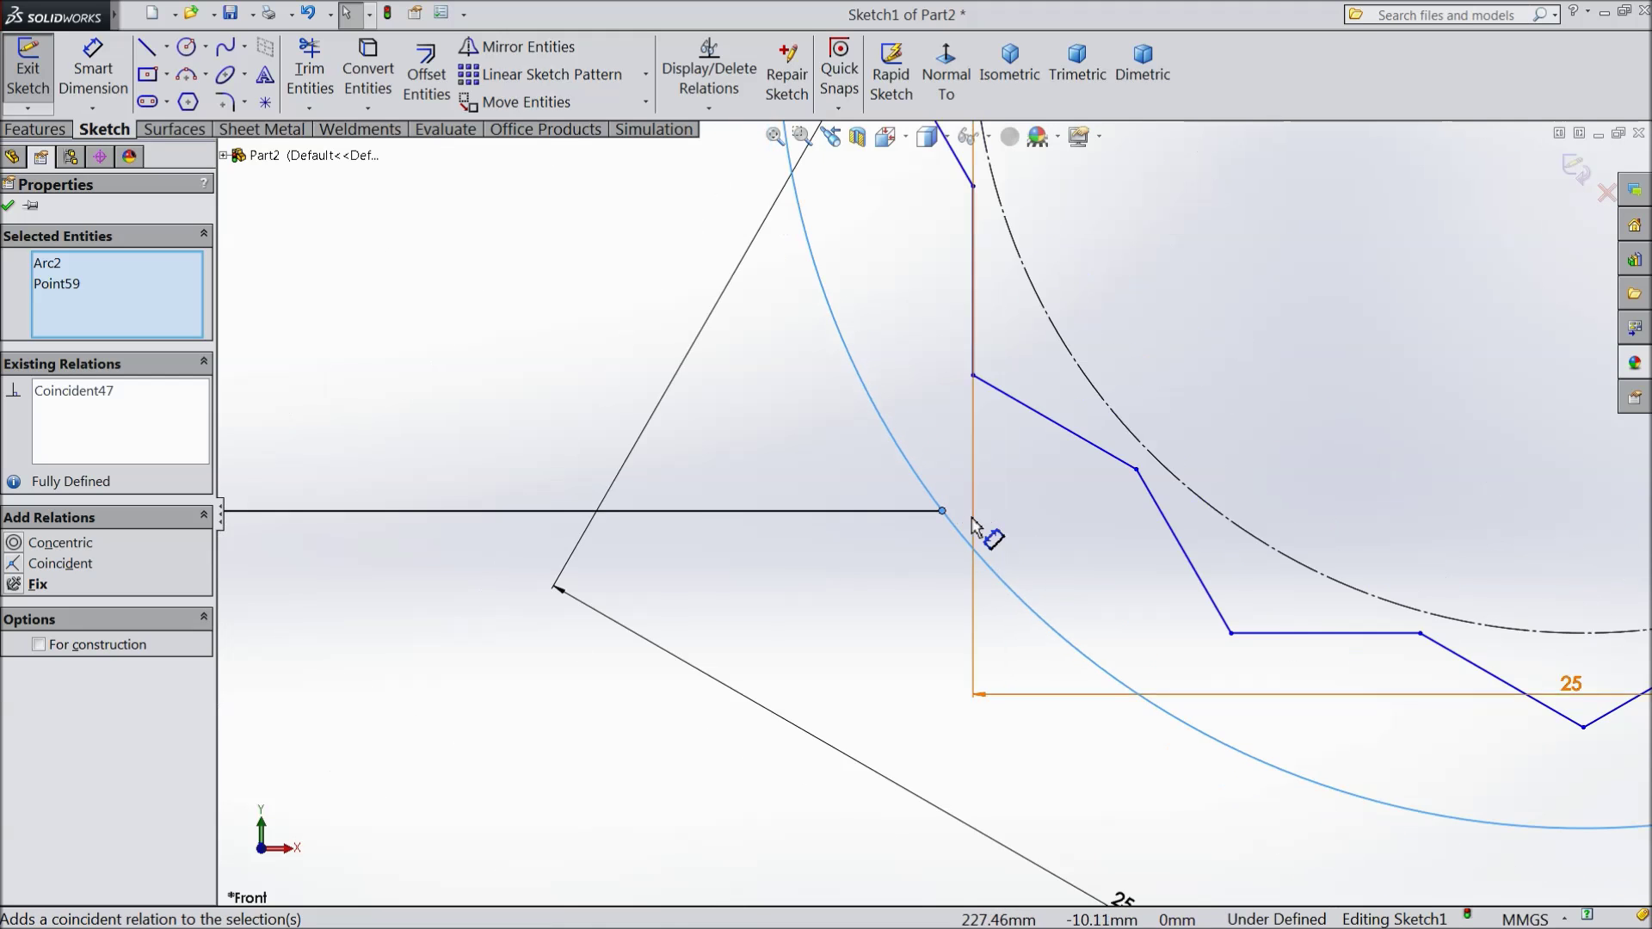
pyautogui.scroll(-4, 976, 525)
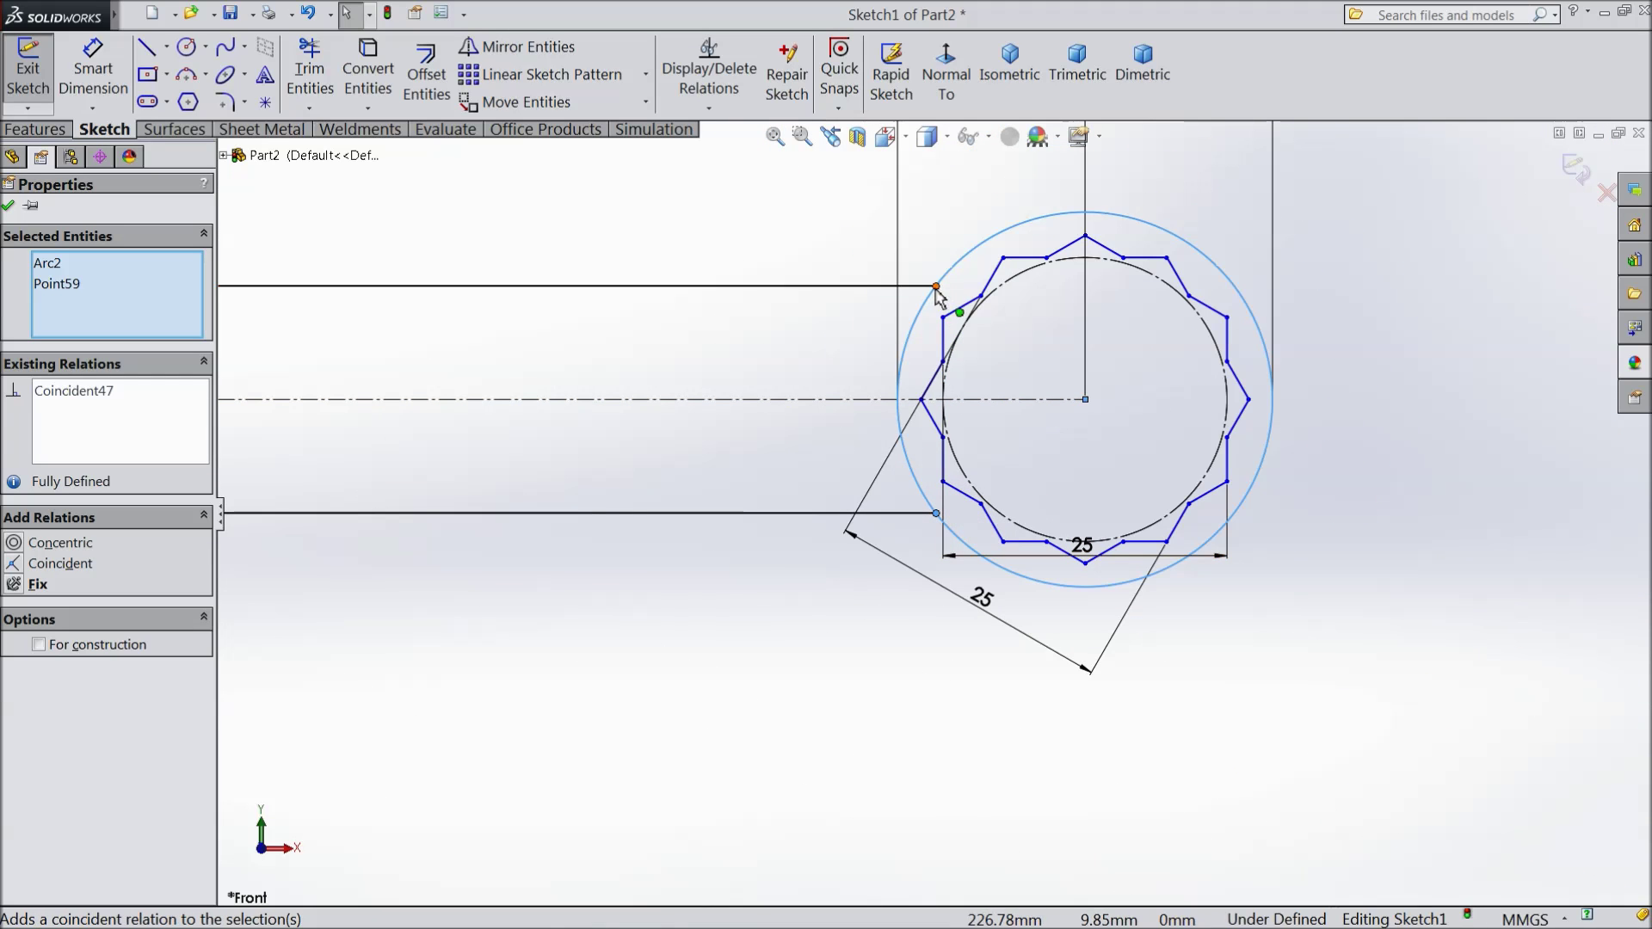
pyautogui.click(937, 287)
pyautogui.scroll(-5, 903, 387)
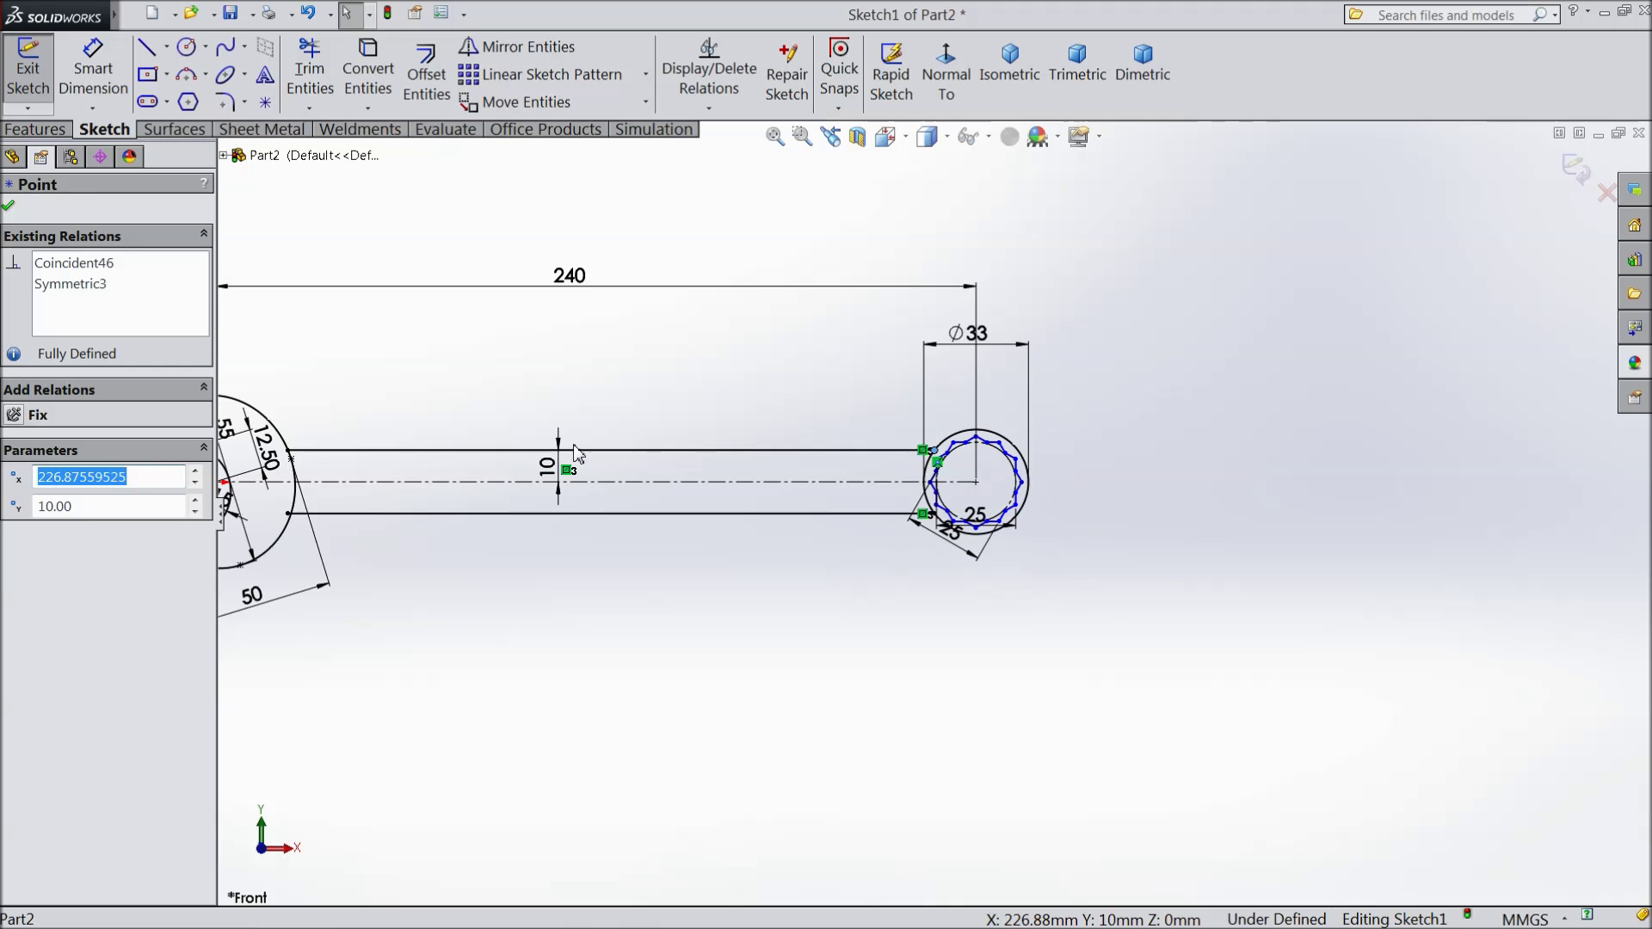
pyautogui.scroll(-1, 574, 451)
pyautogui.scroll(5, 514, 496)
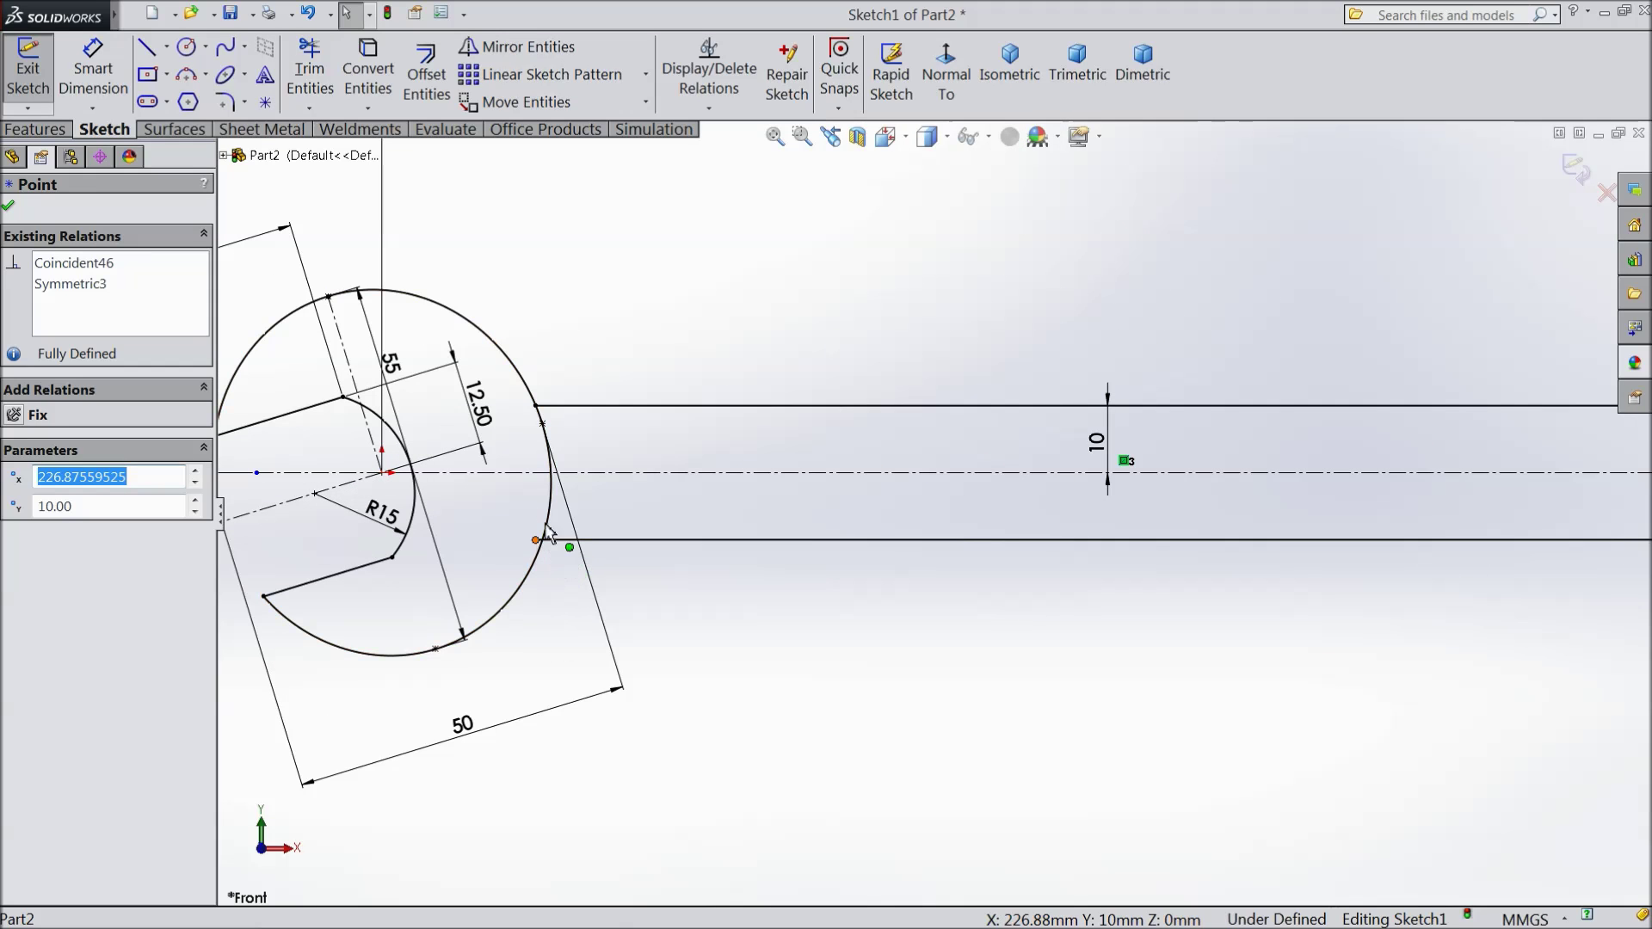
pyautogui.click(309, 71)
pyautogui.scroll(3, 633, 562)
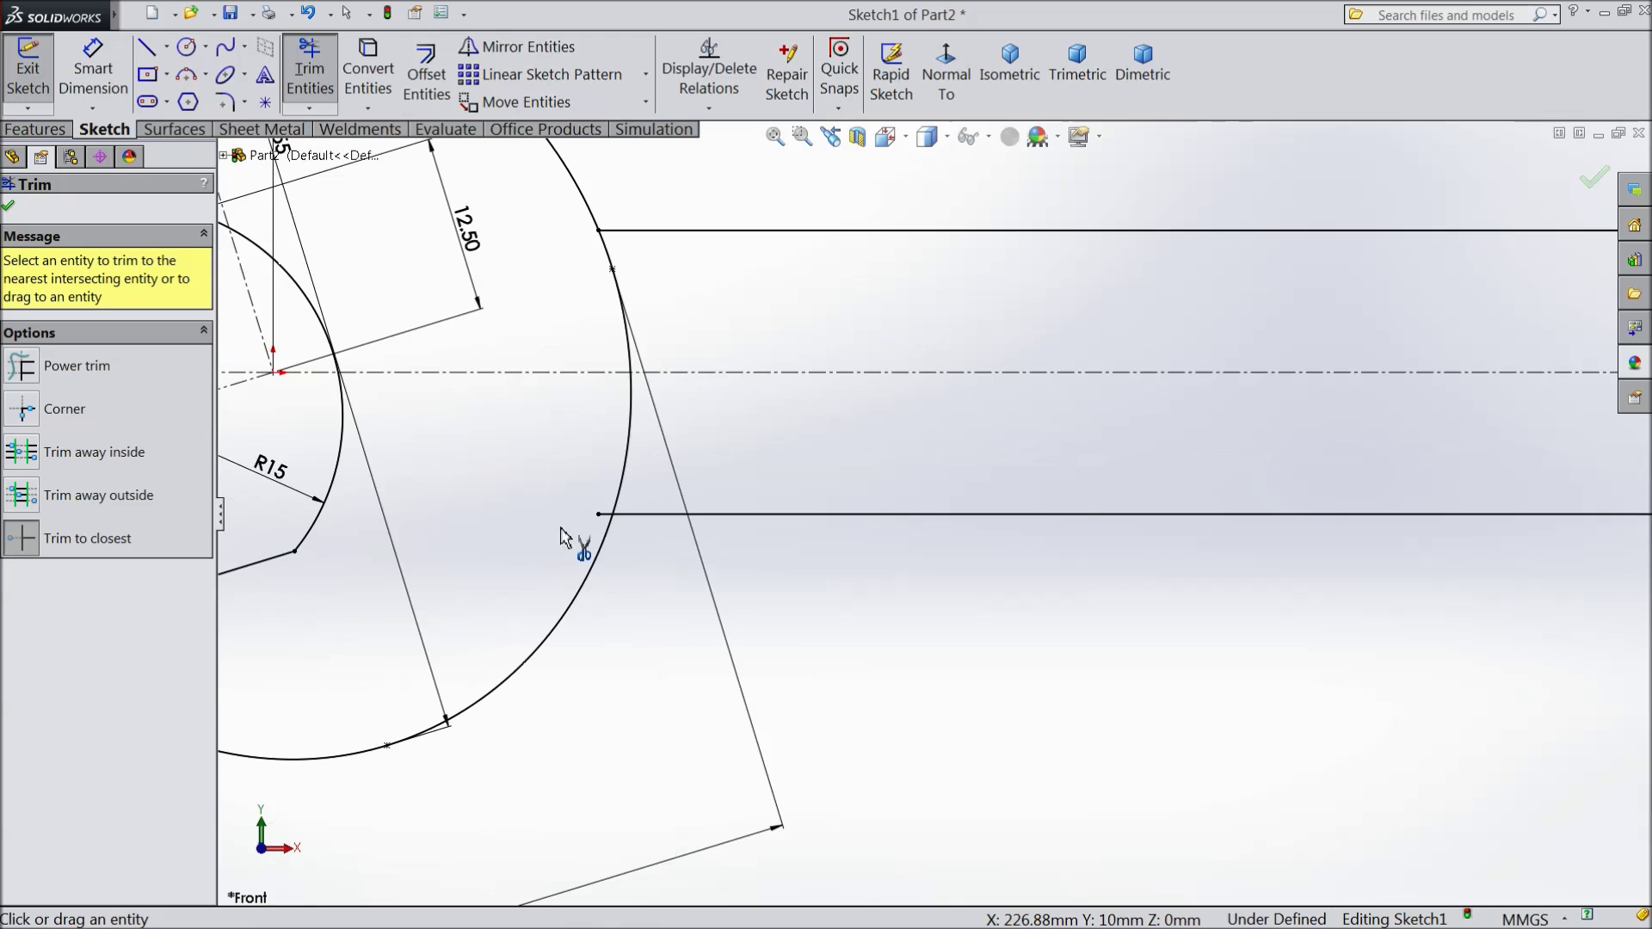
# Trim off the handle-edge piece lying inside the open-end head's circle.
pyautogui.click(606, 523)
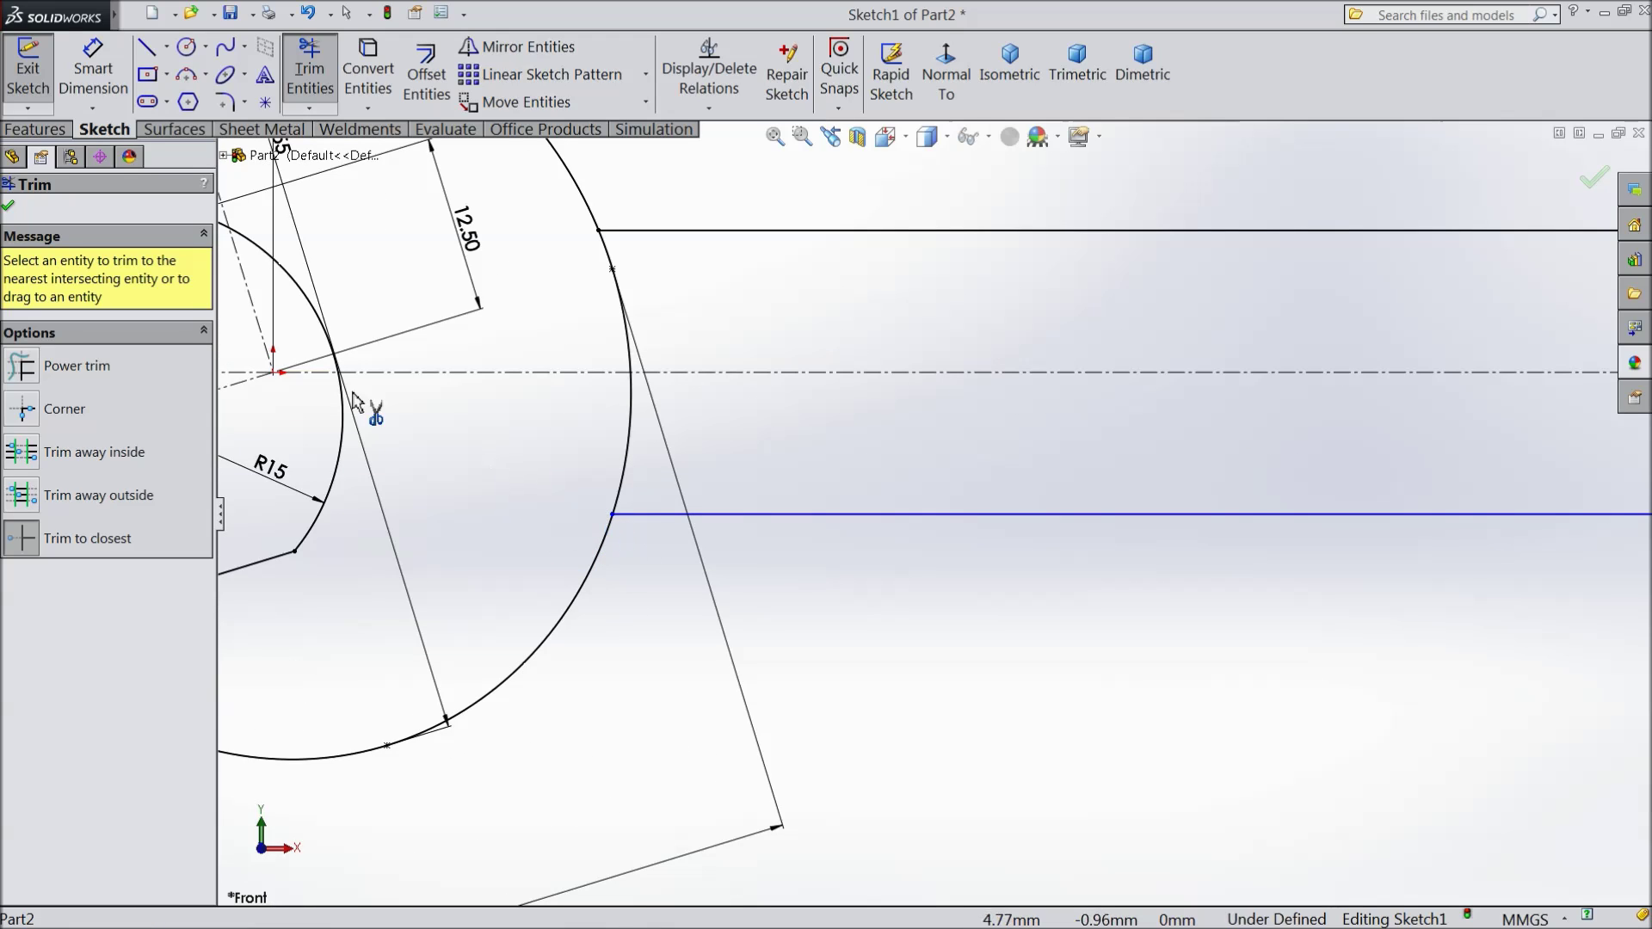
pyautogui.click(10, 207)
pyautogui.scroll(-5, 604, 474)
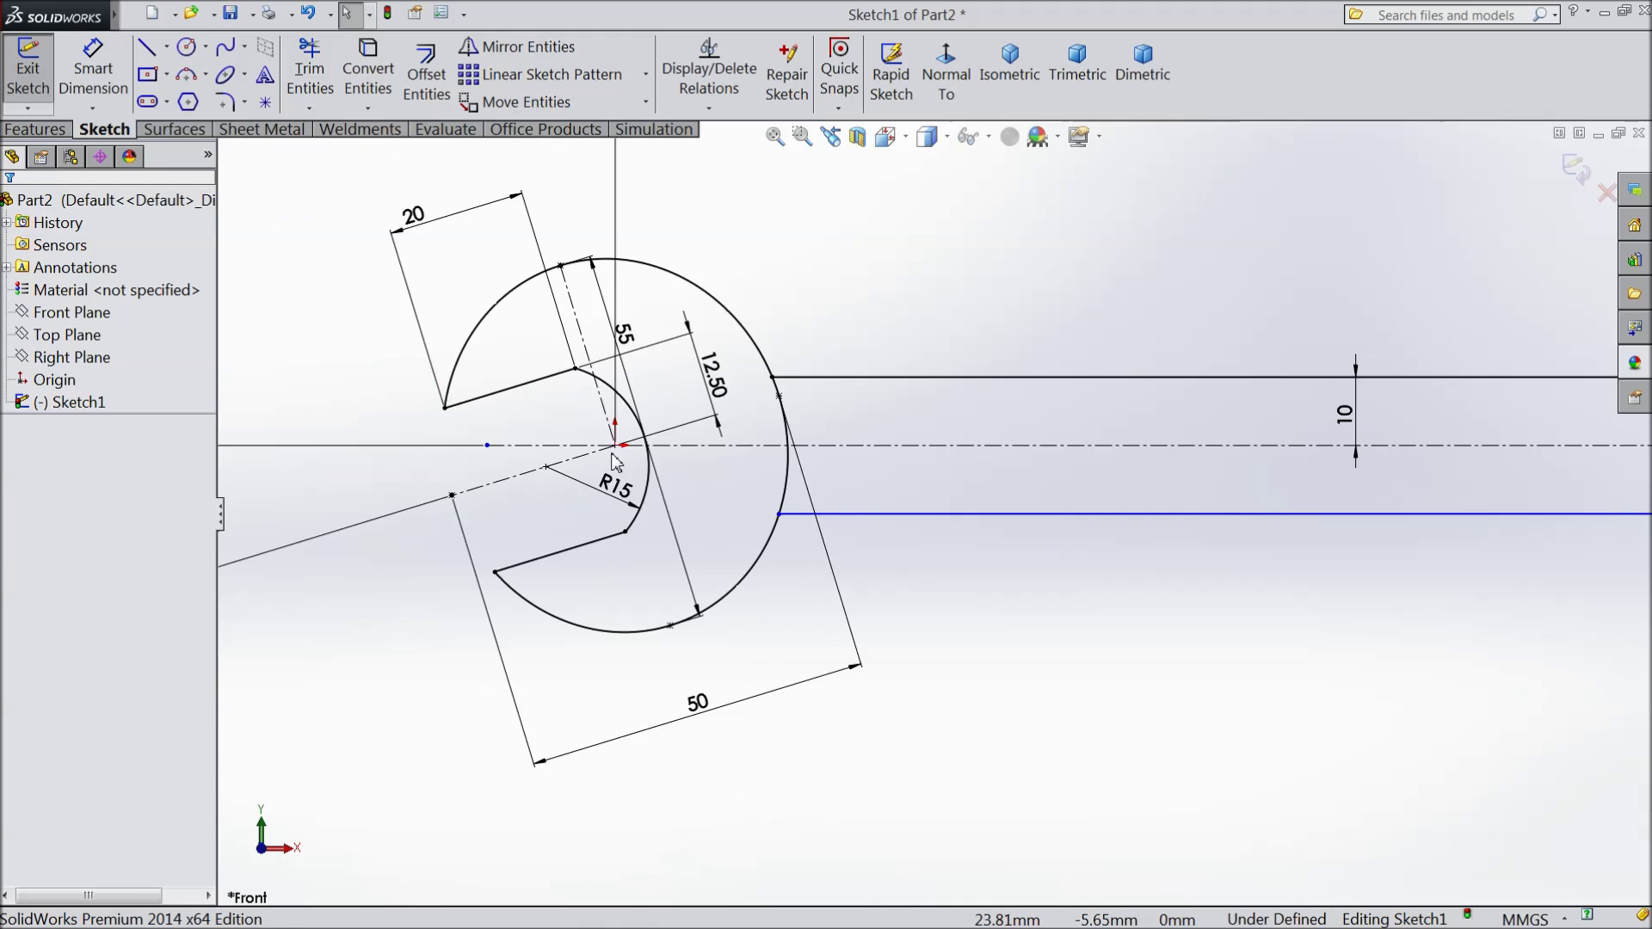
pyautogui.scroll(2, 601, 475)
pyautogui.scroll(2, 878, 530)
pyautogui.scroll(2, 1252, 491)
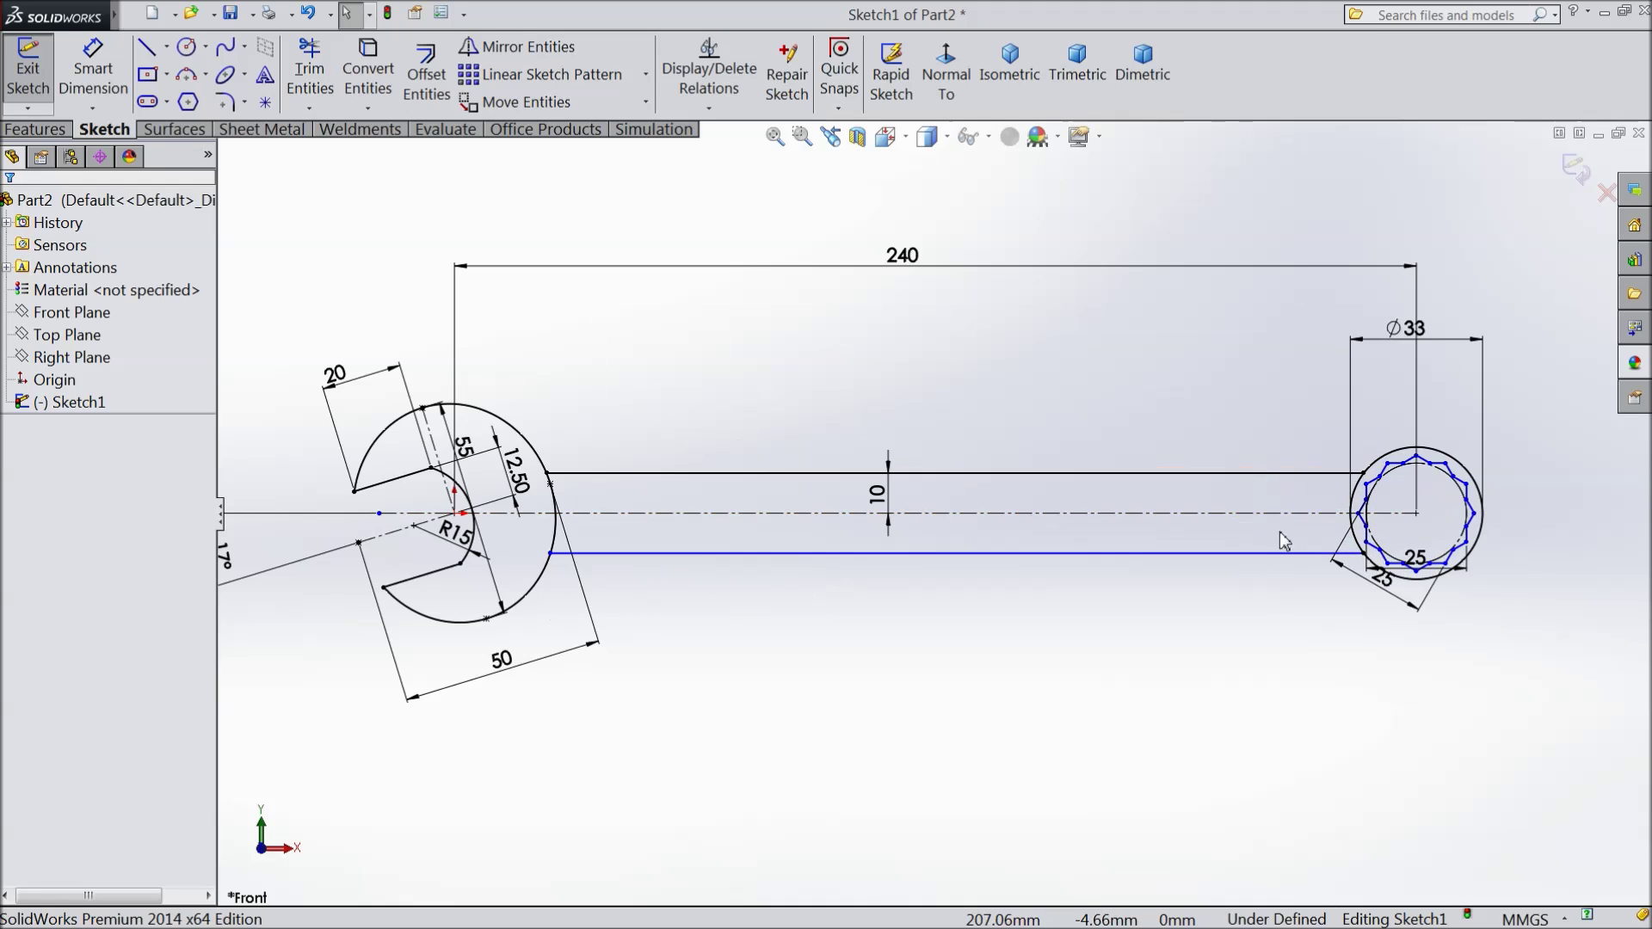
pyautogui.scroll(2, 1296, 542)
pyautogui.scroll(-1, 1178, 520)
pyautogui.scroll(-1, 1177, 519)
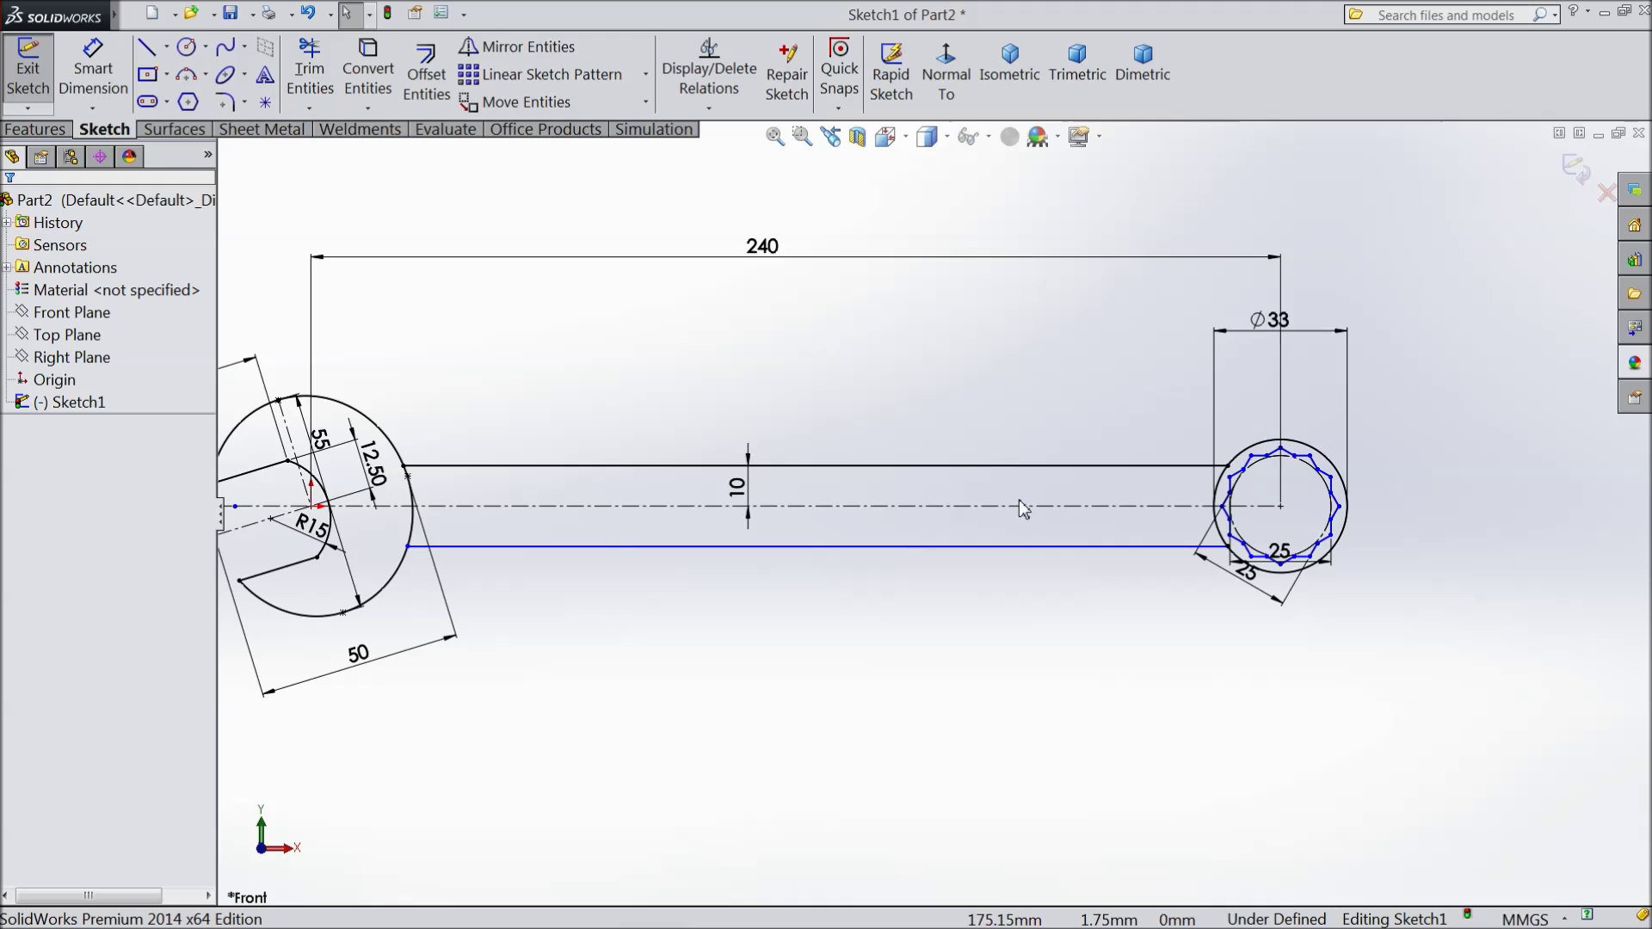
pyautogui.scroll(3, 1239, 494)
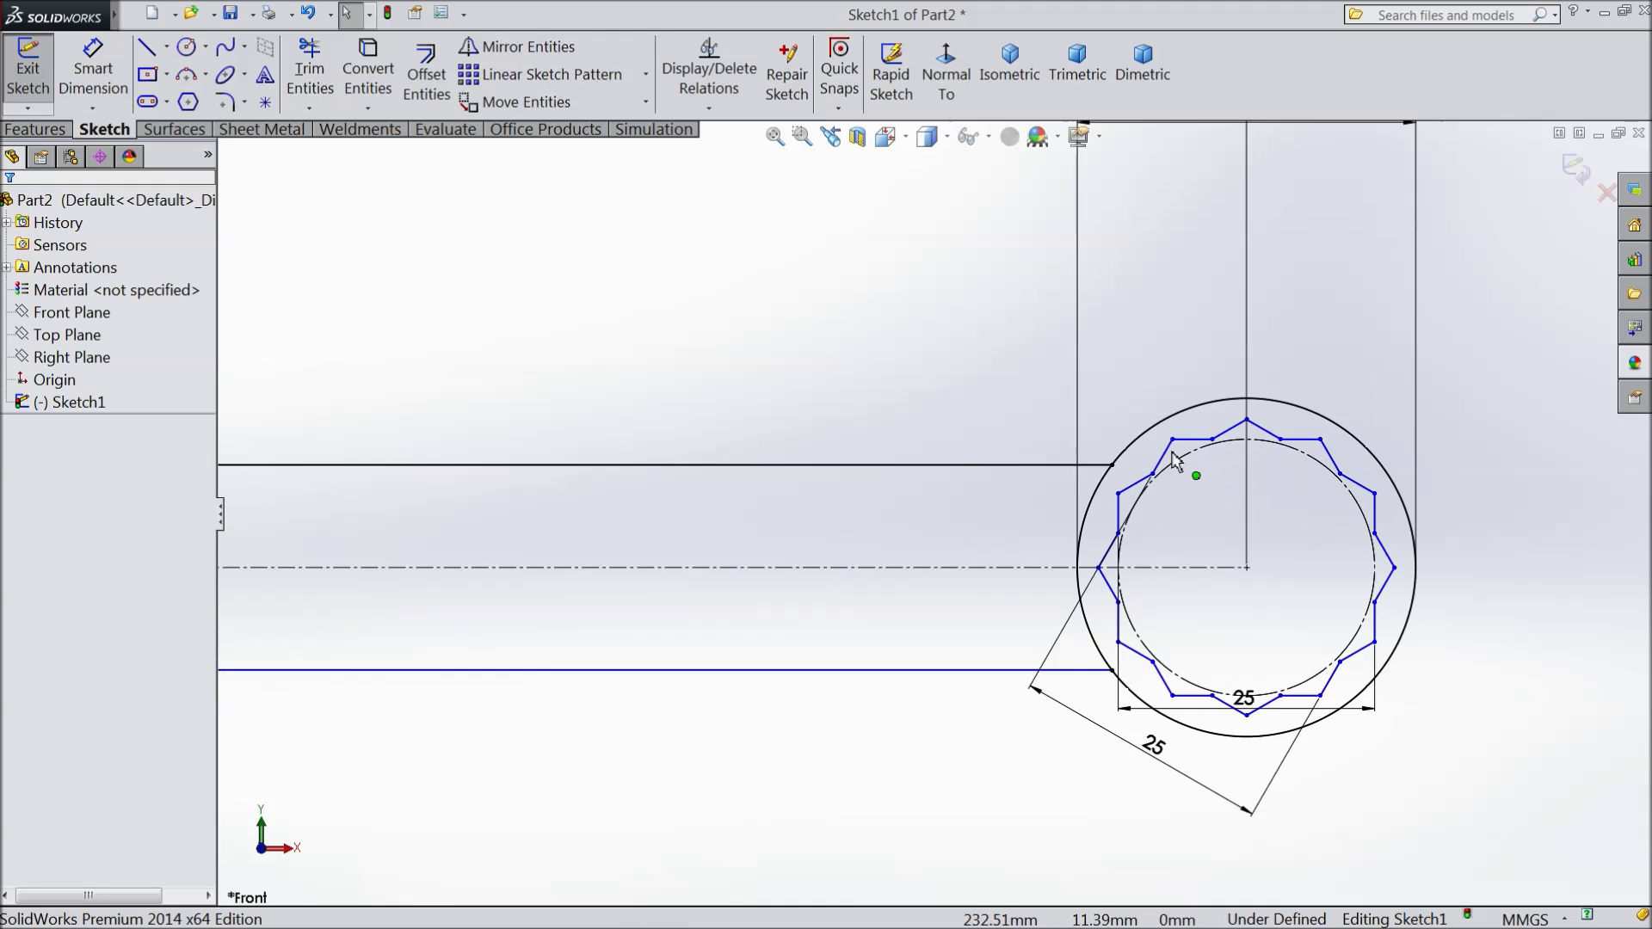
pyautogui.scroll(3, 1176, 466)
pyautogui.scroll(-2, 1015, 495)
pyautogui.scroll(-2, 1014, 495)
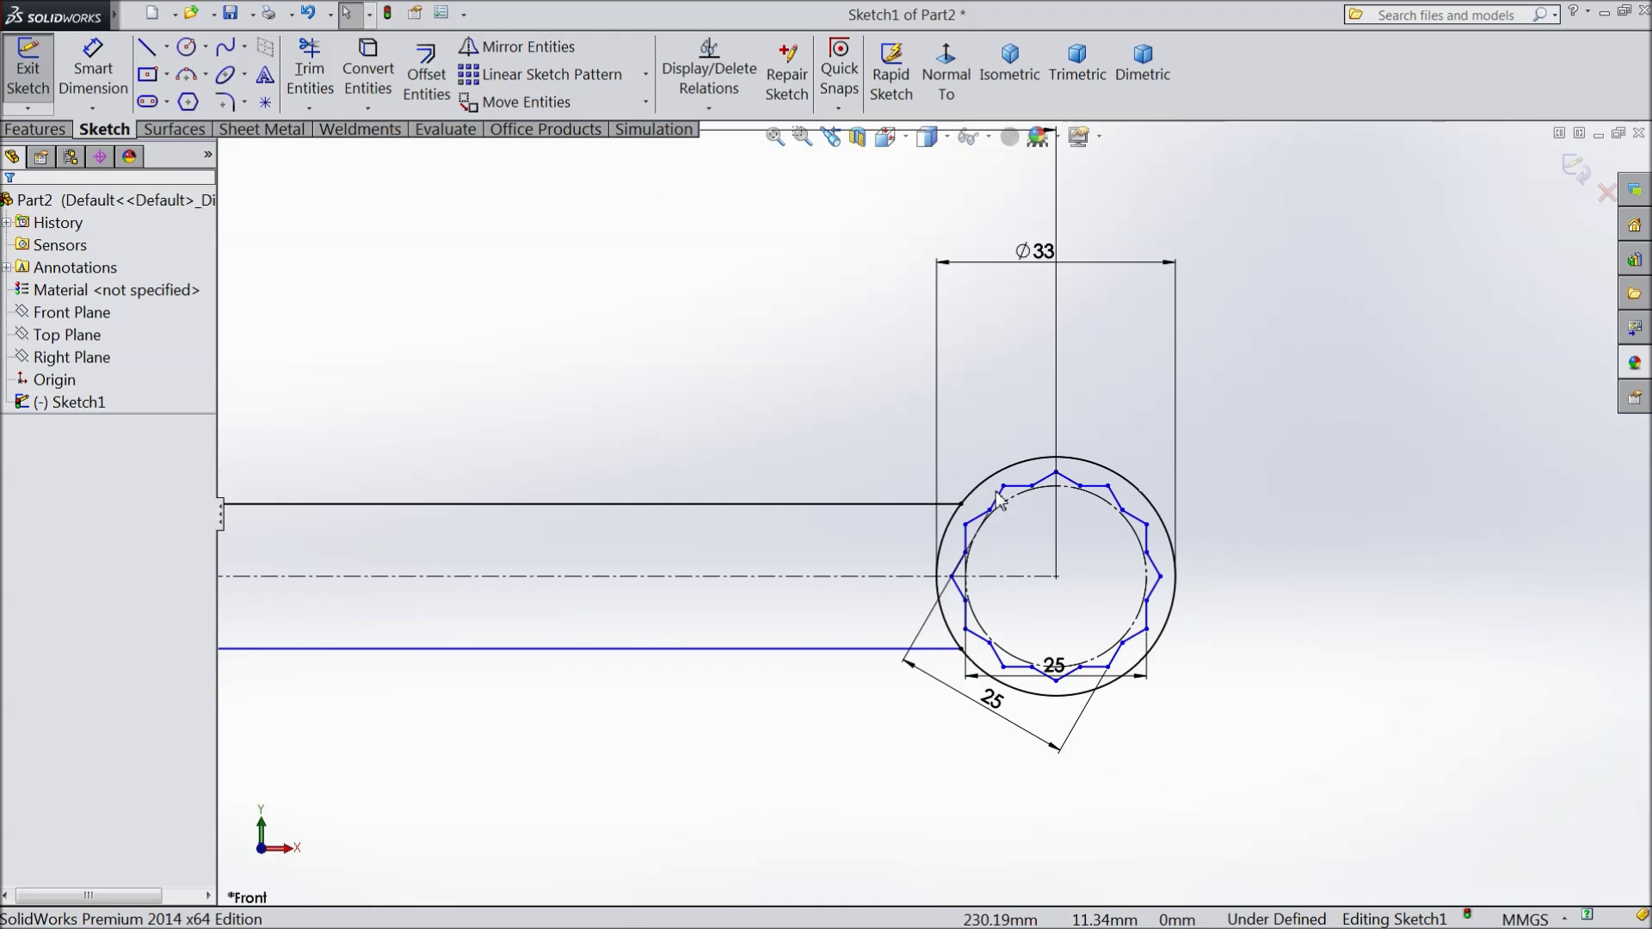
pyautogui.scroll(-2, 982, 516)
pyautogui.scroll(-1, 775, 530)
pyautogui.scroll(2, 680, 537)
pyautogui.scroll(2, 671, 543)
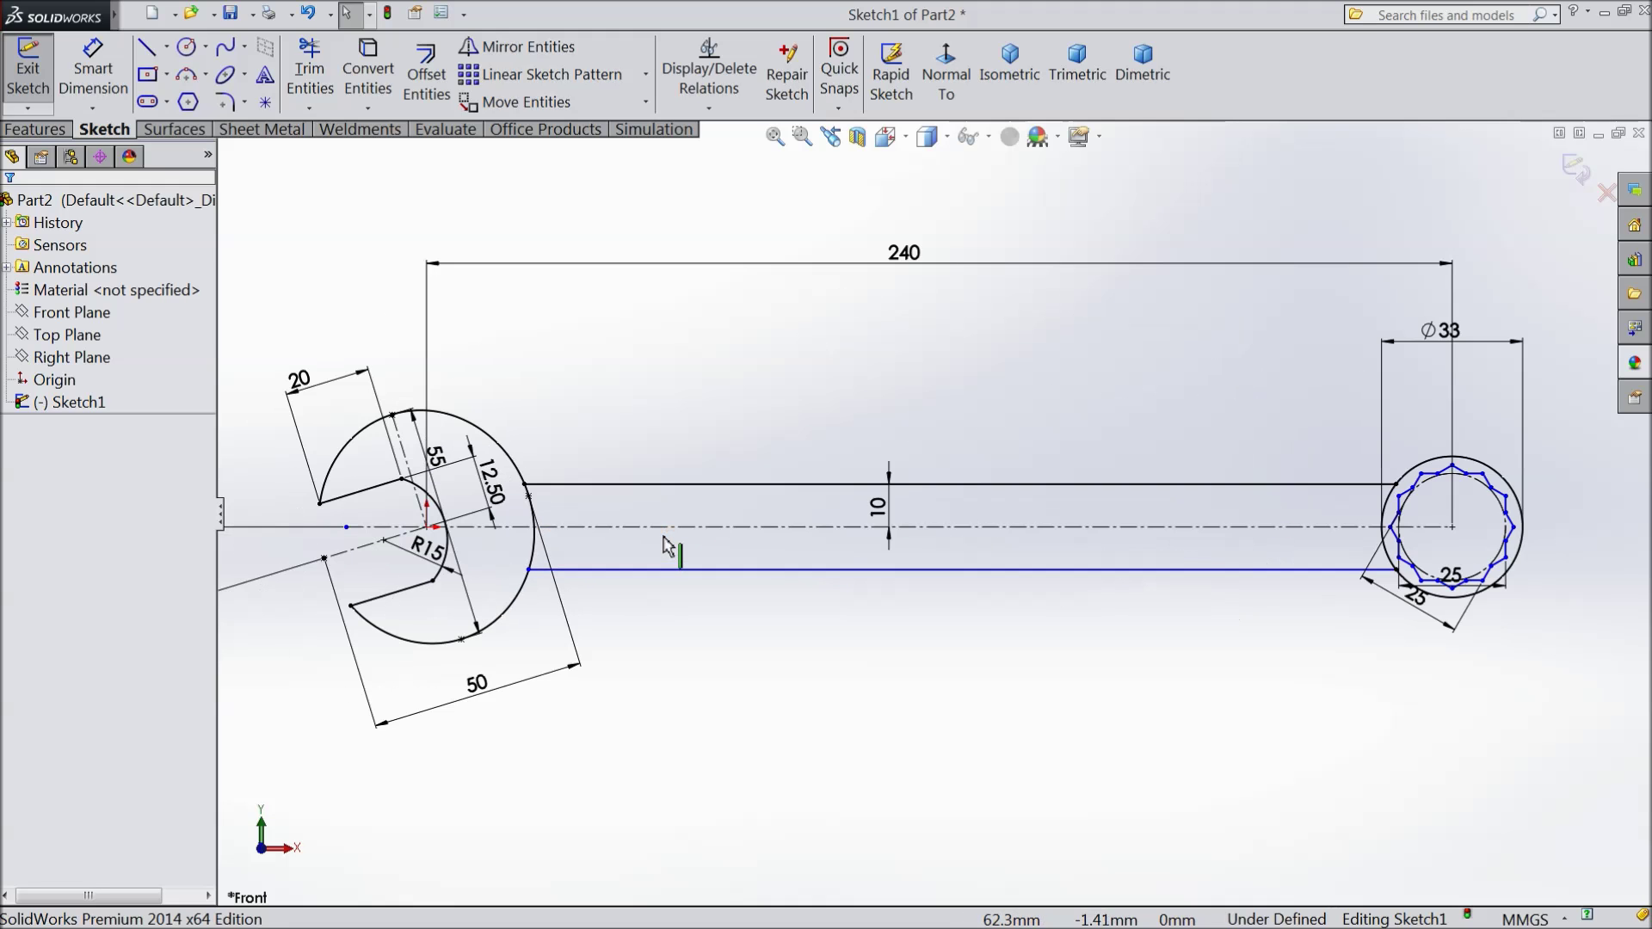
pyautogui.scroll(-1, 717, 552)
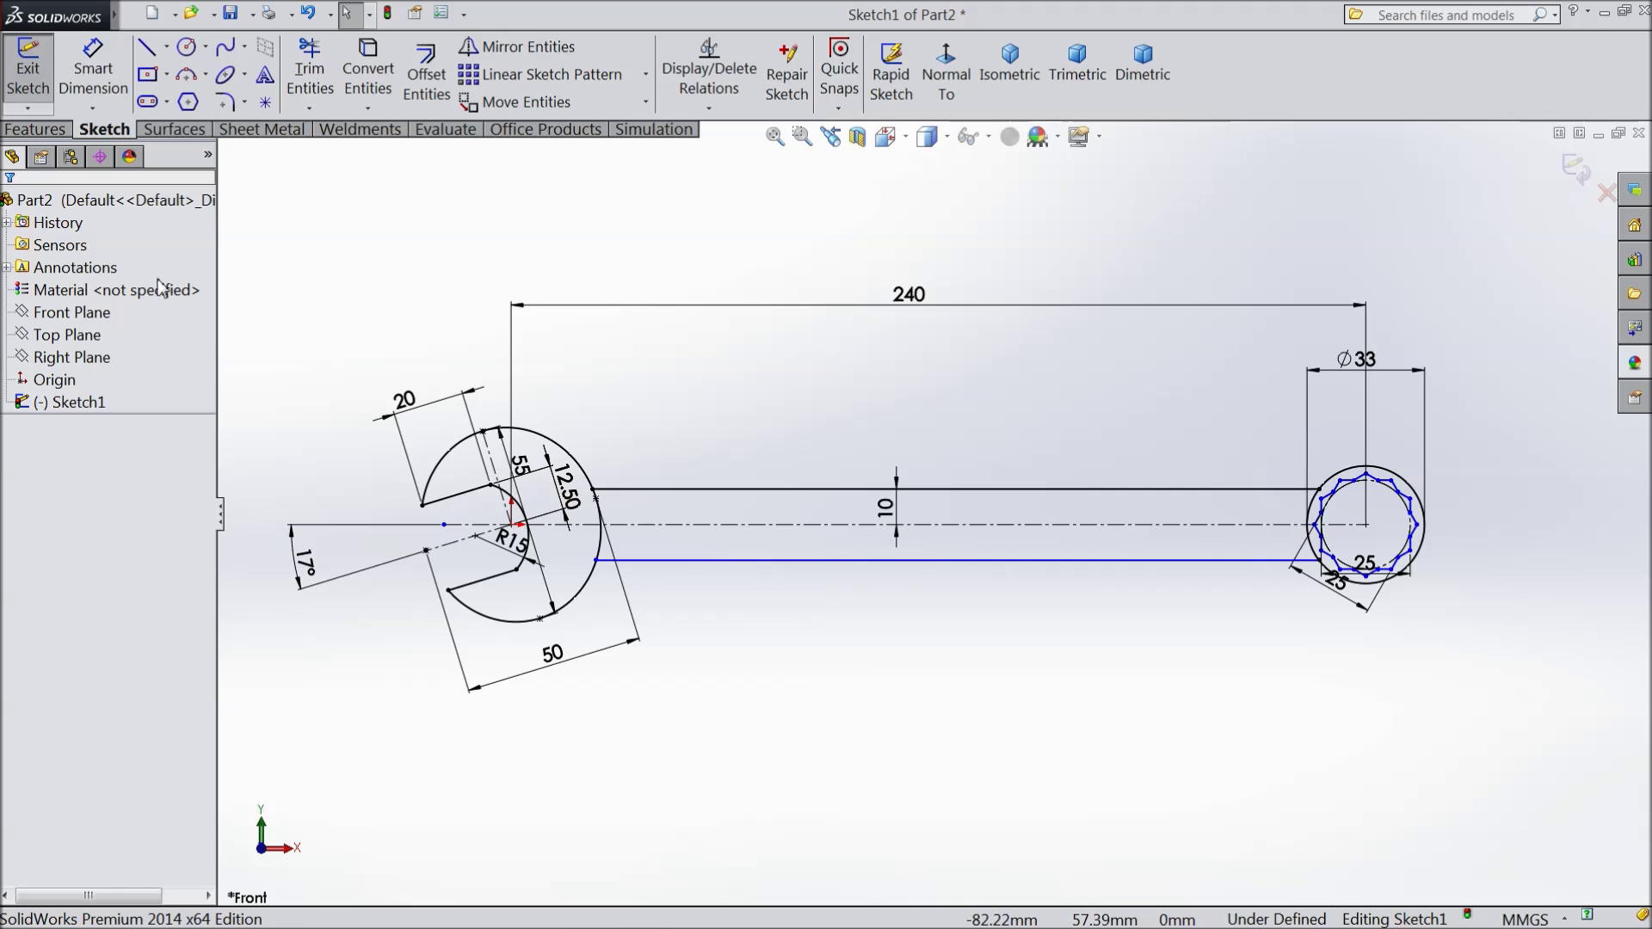
# Exit the sketch and extrude the open-jaw head and star ring regions 10 mm, Mid Plane.
pyautogui.click(1575, 171)
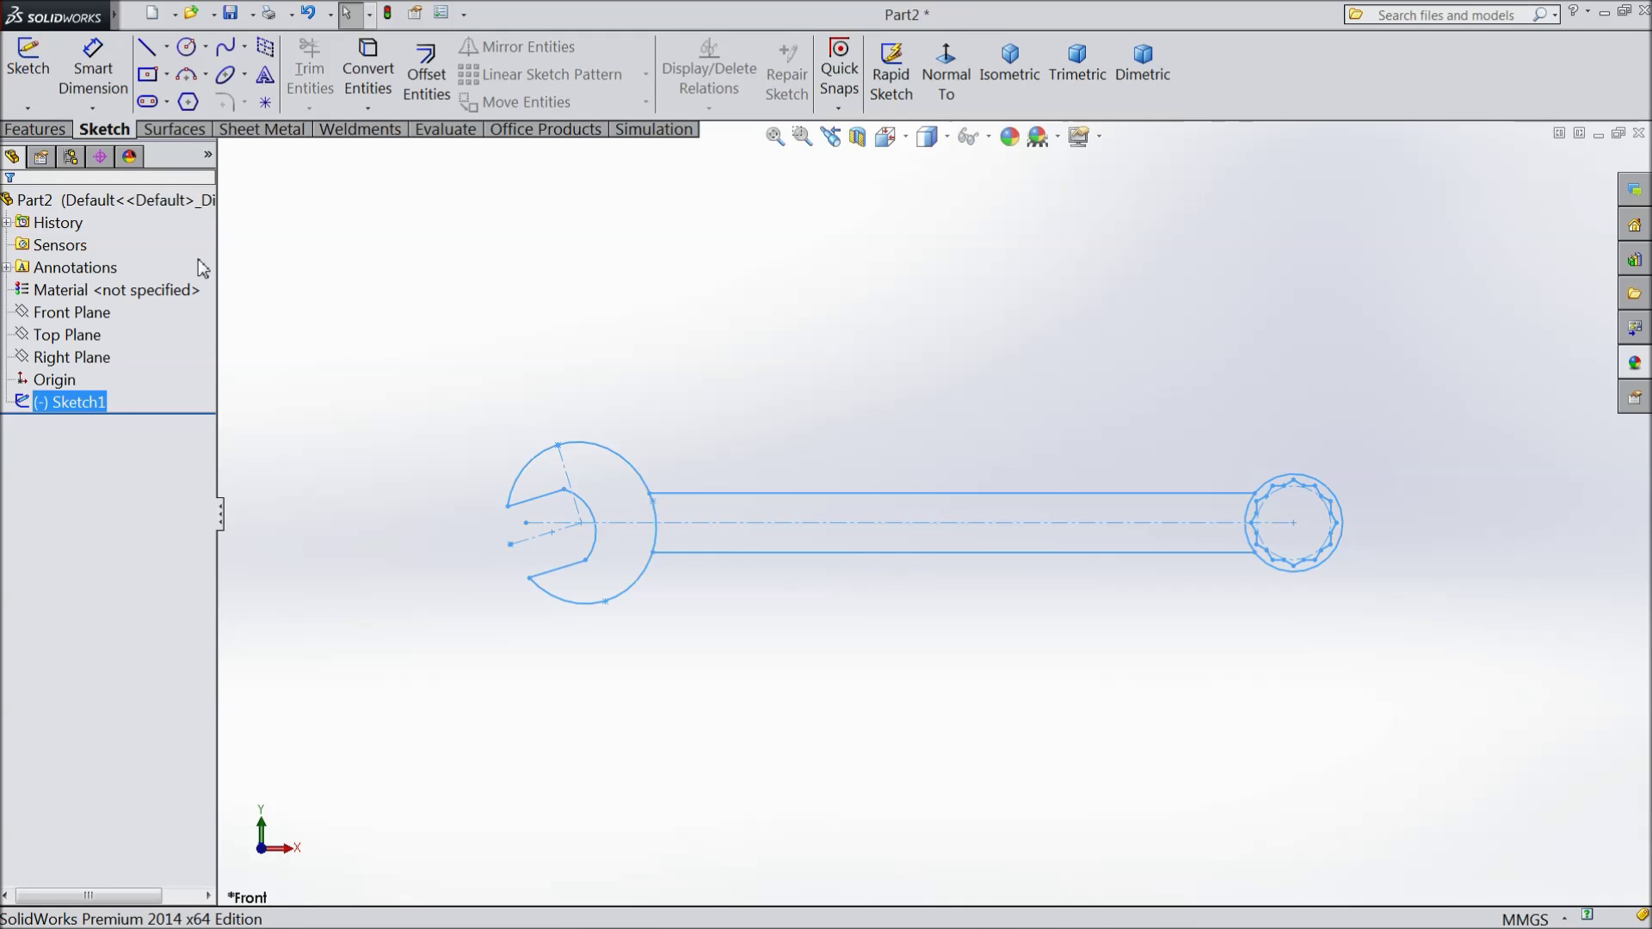
pyautogui.click(34, 129)
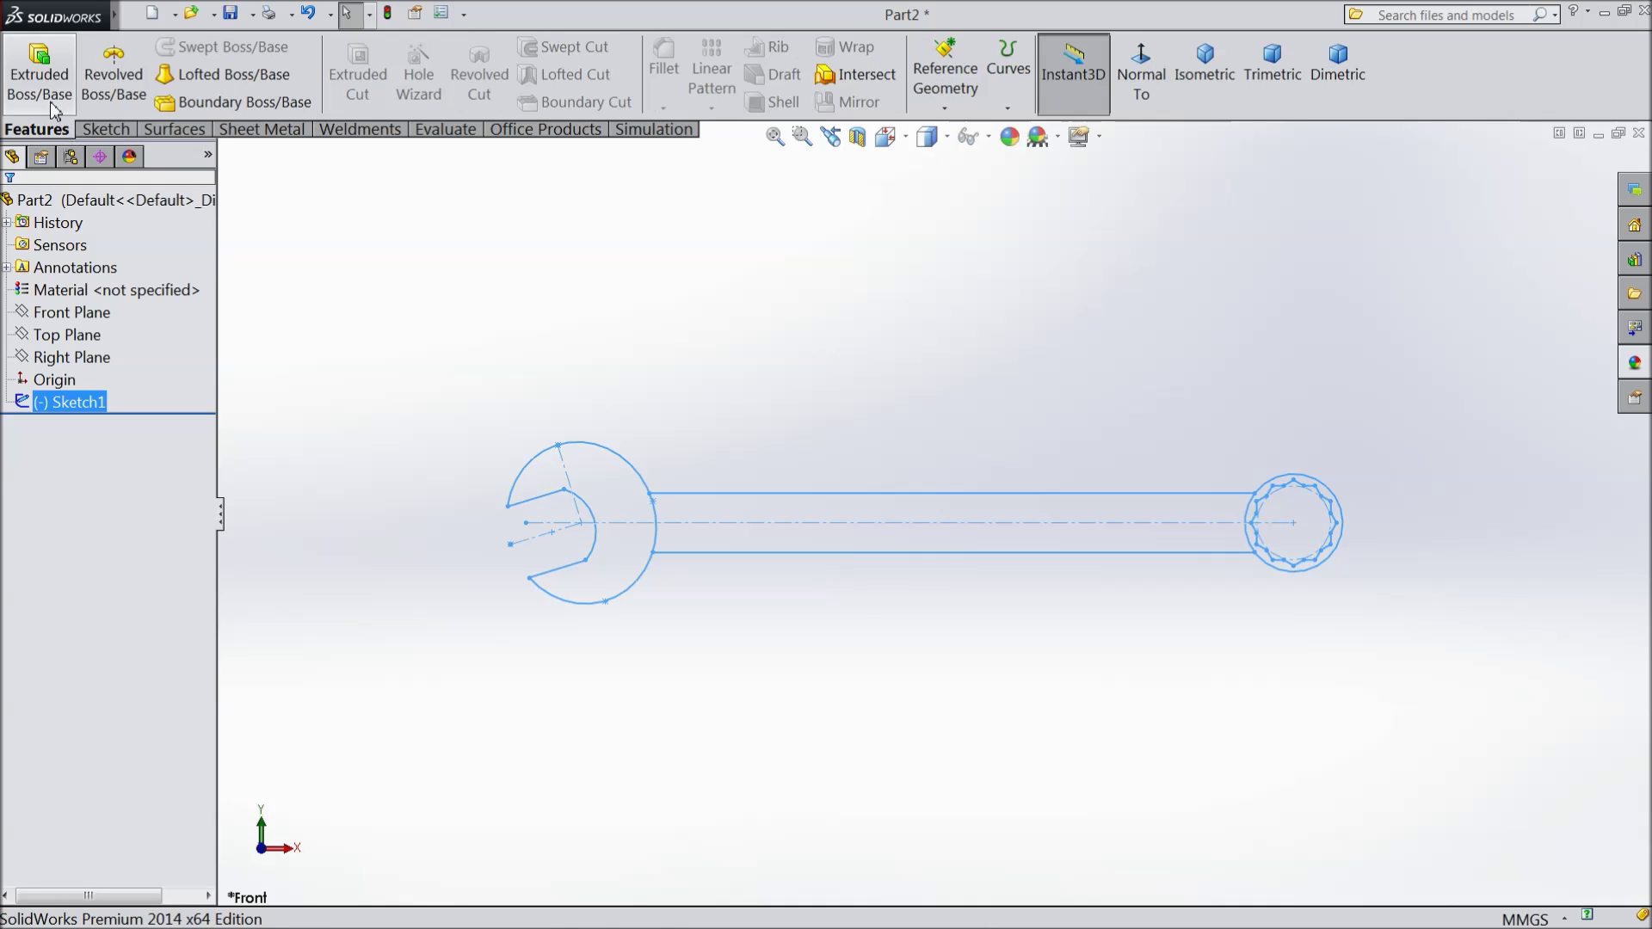
pyautogui.click(40, 74)
pyautogui.click(619, 464)
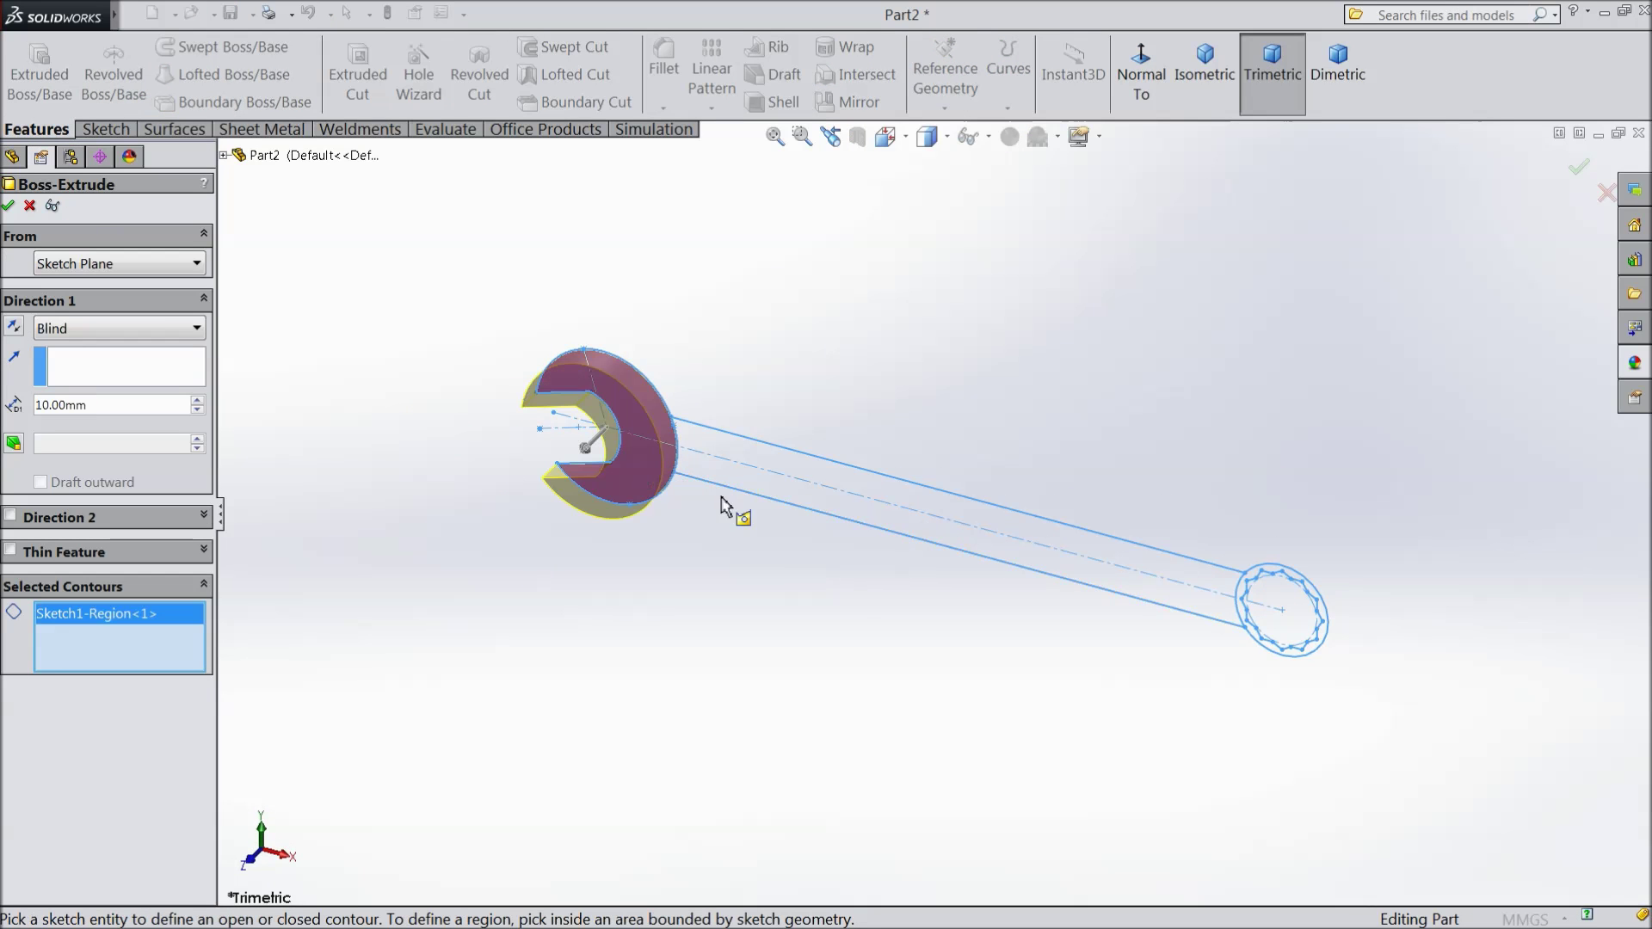
pyautogui.scroll(-3, 1271, 684)
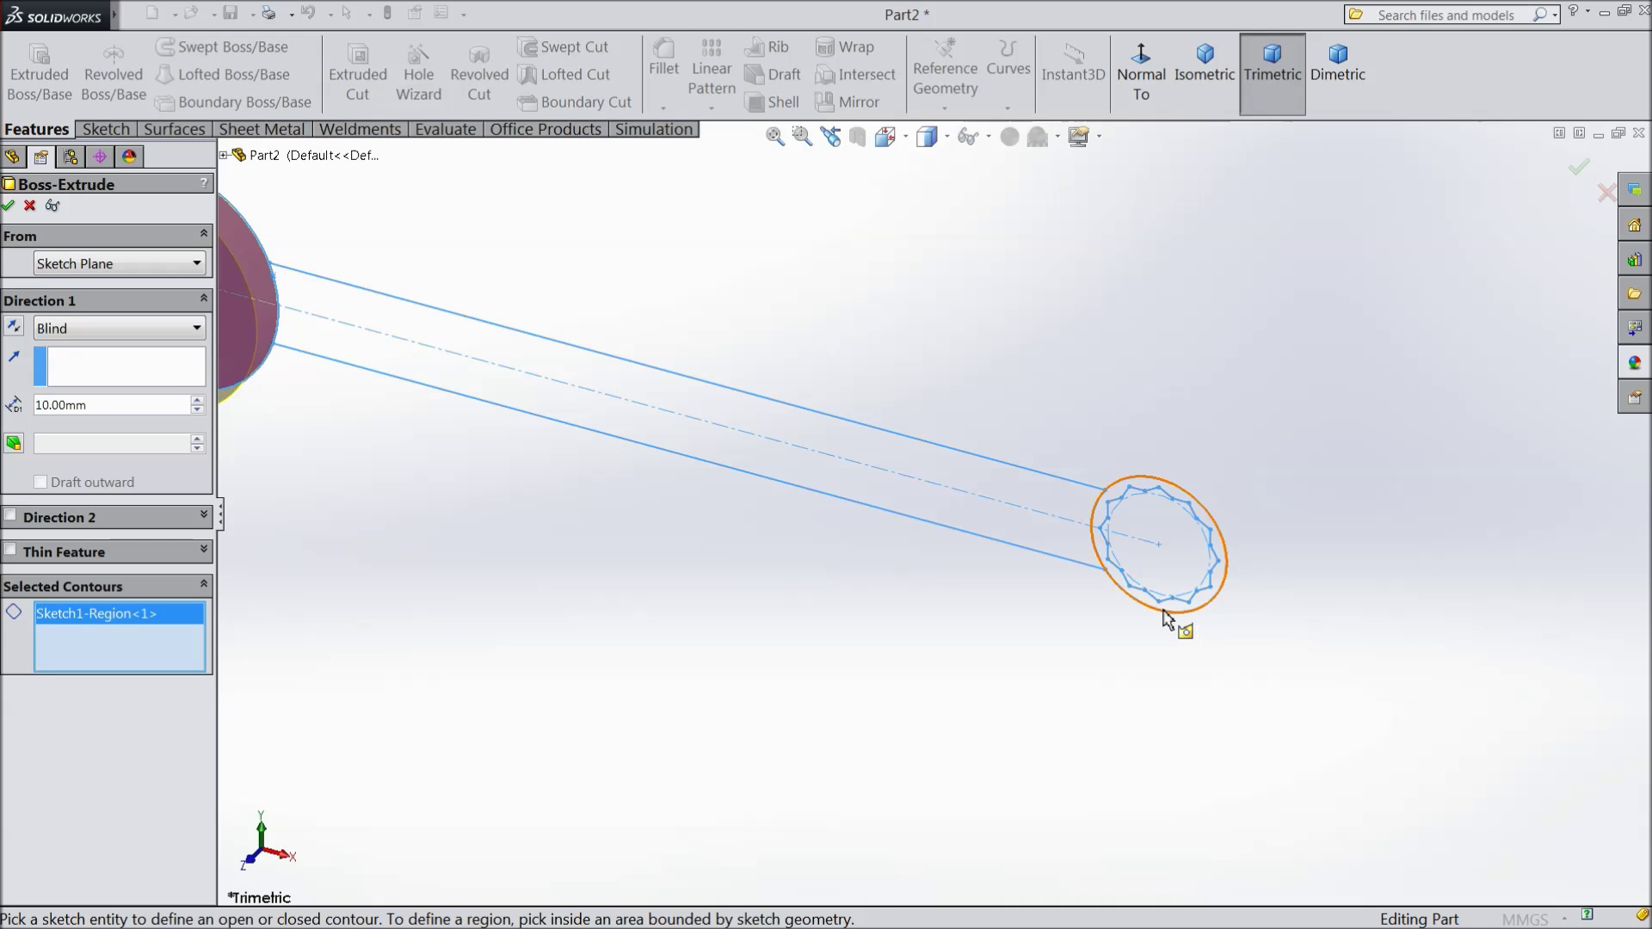
pyautogui.scroll(-2, 1175, 620)
pyautogui.click(1175, 619)
pyautogui.click(1133, 585)
pyautogui.scroll(4, 968, 626)
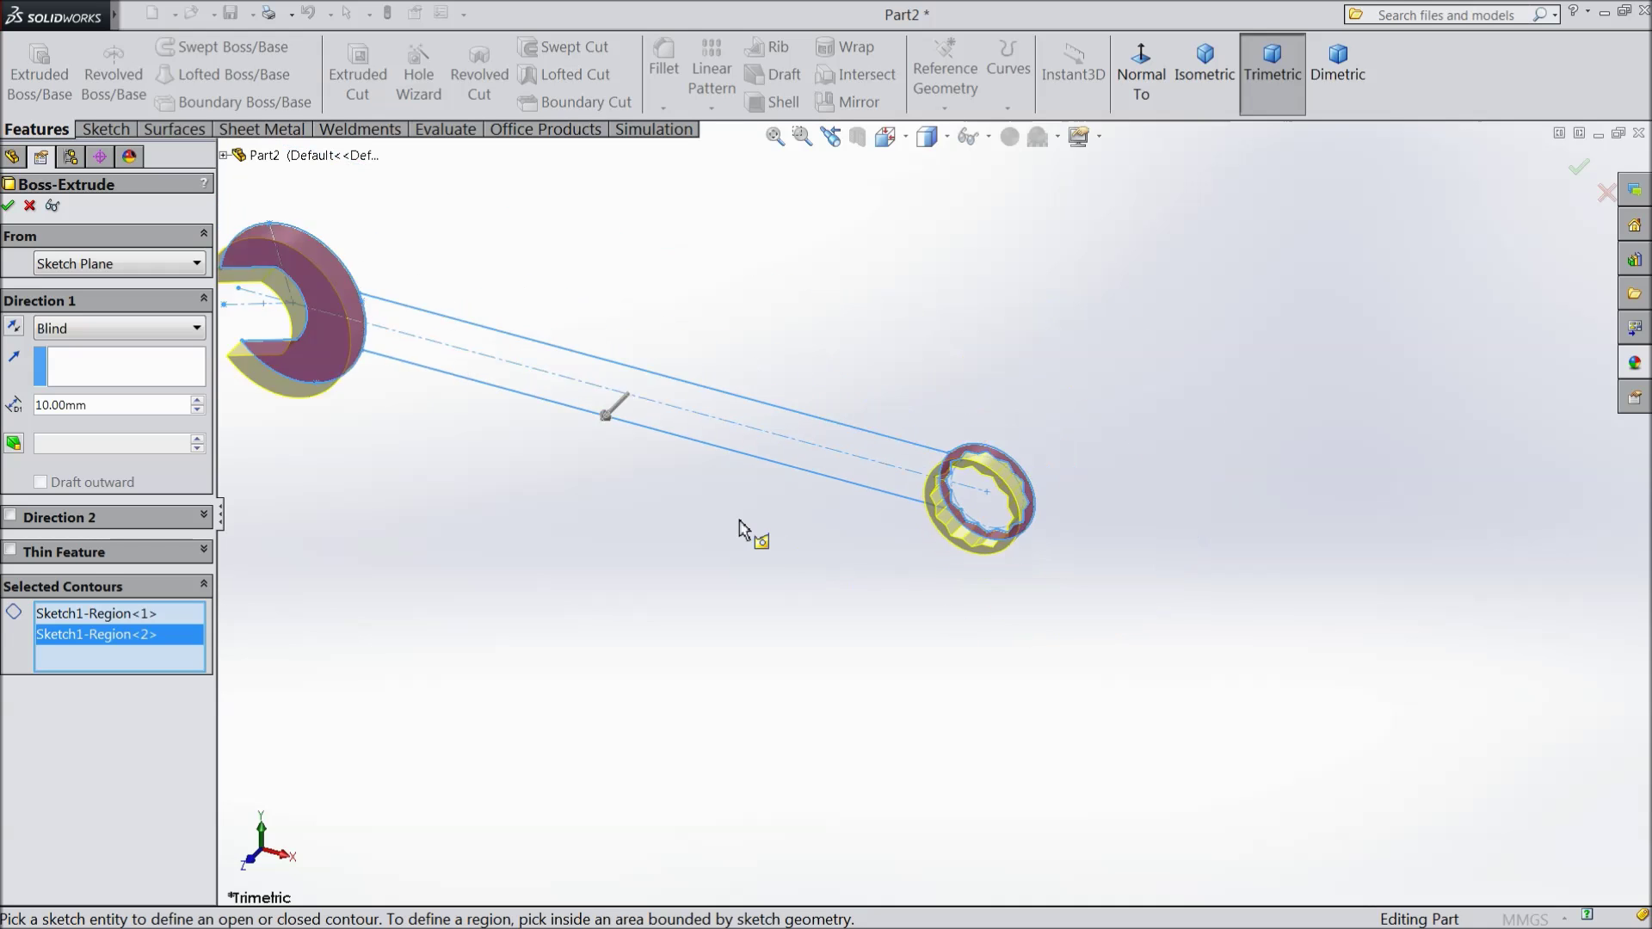
pyautogui.scroll(2, 748, 535)
pyautogui.scroll(-1, 706, 470)
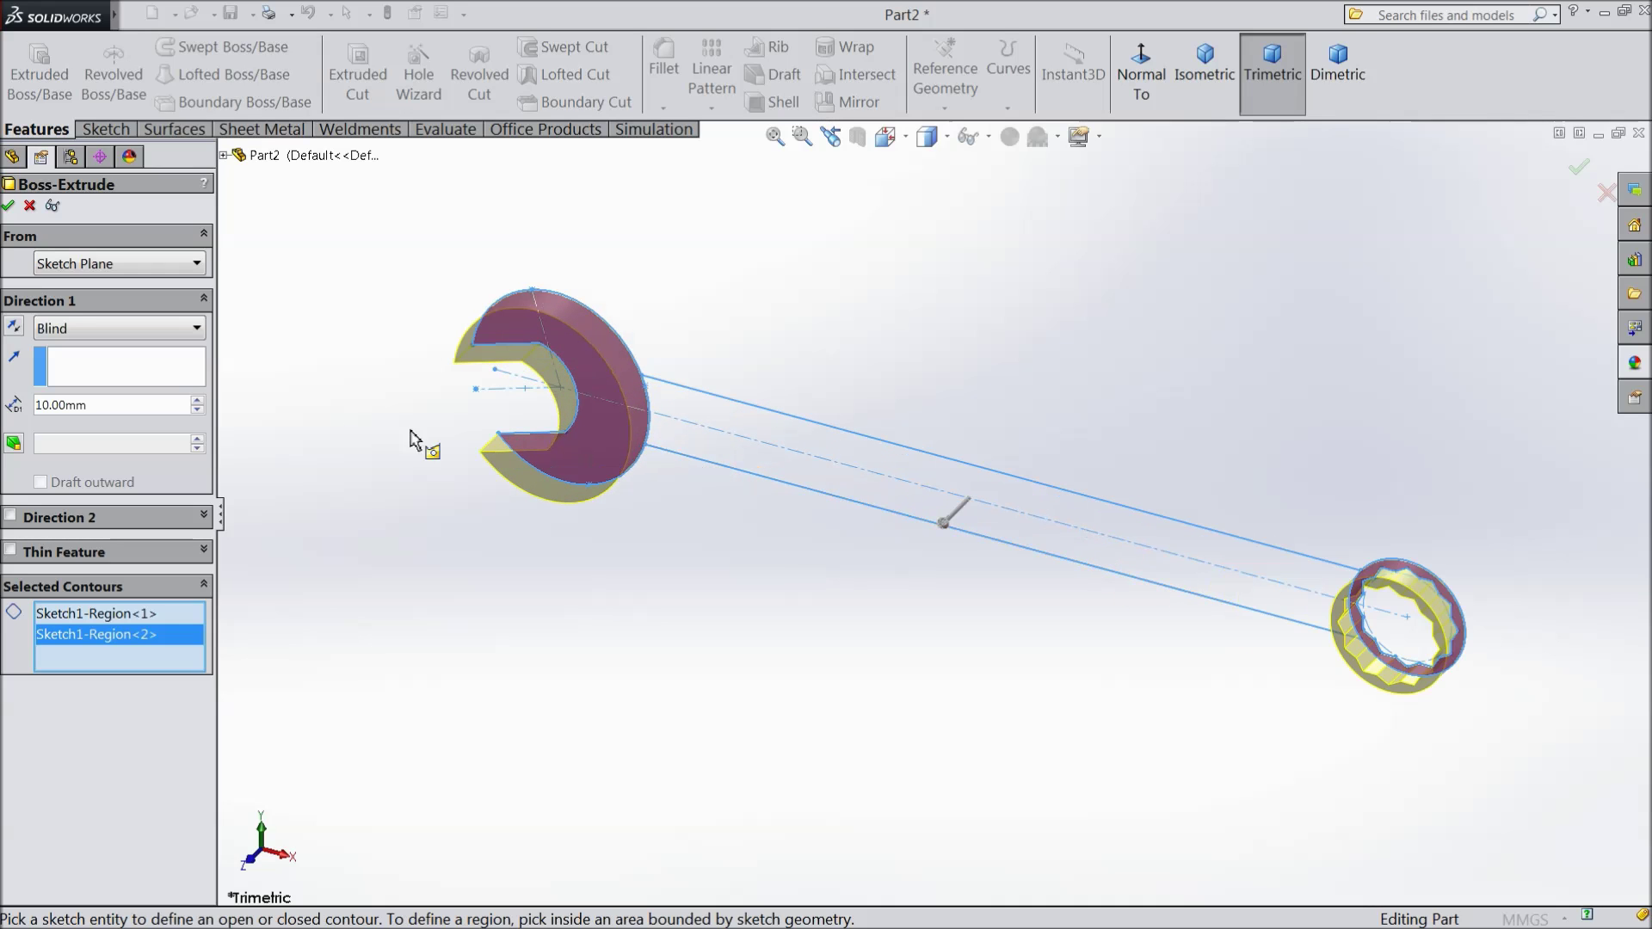
pyautogui.click(116, 329)
pyautogui.click(78, 439)
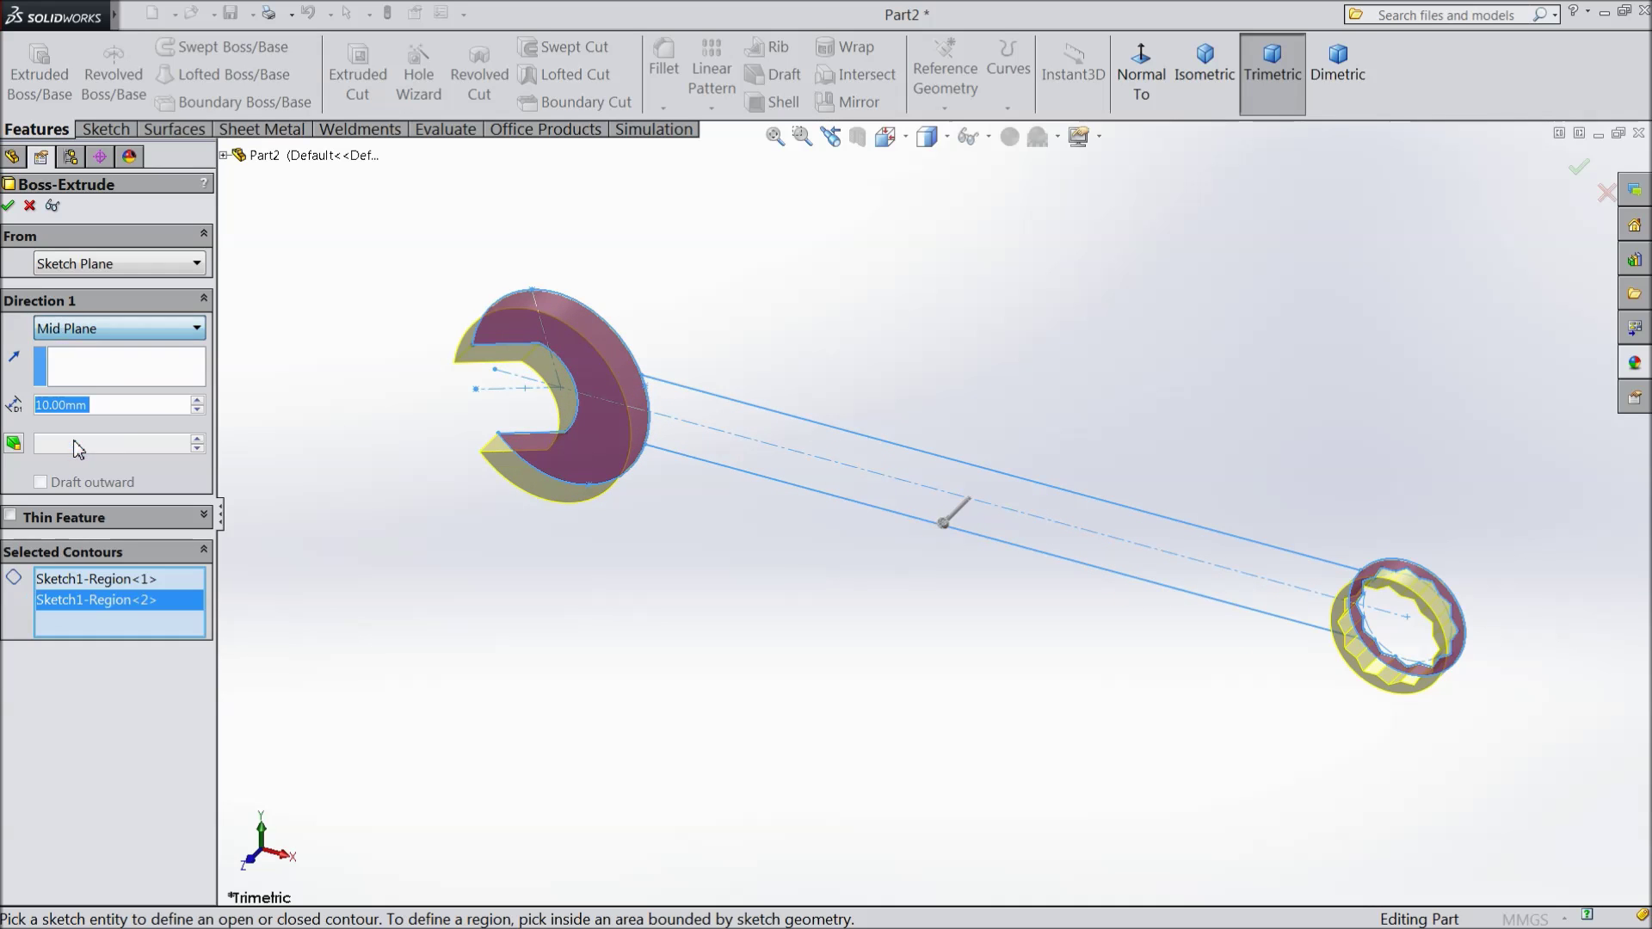
pyautogui.click(7, 205)
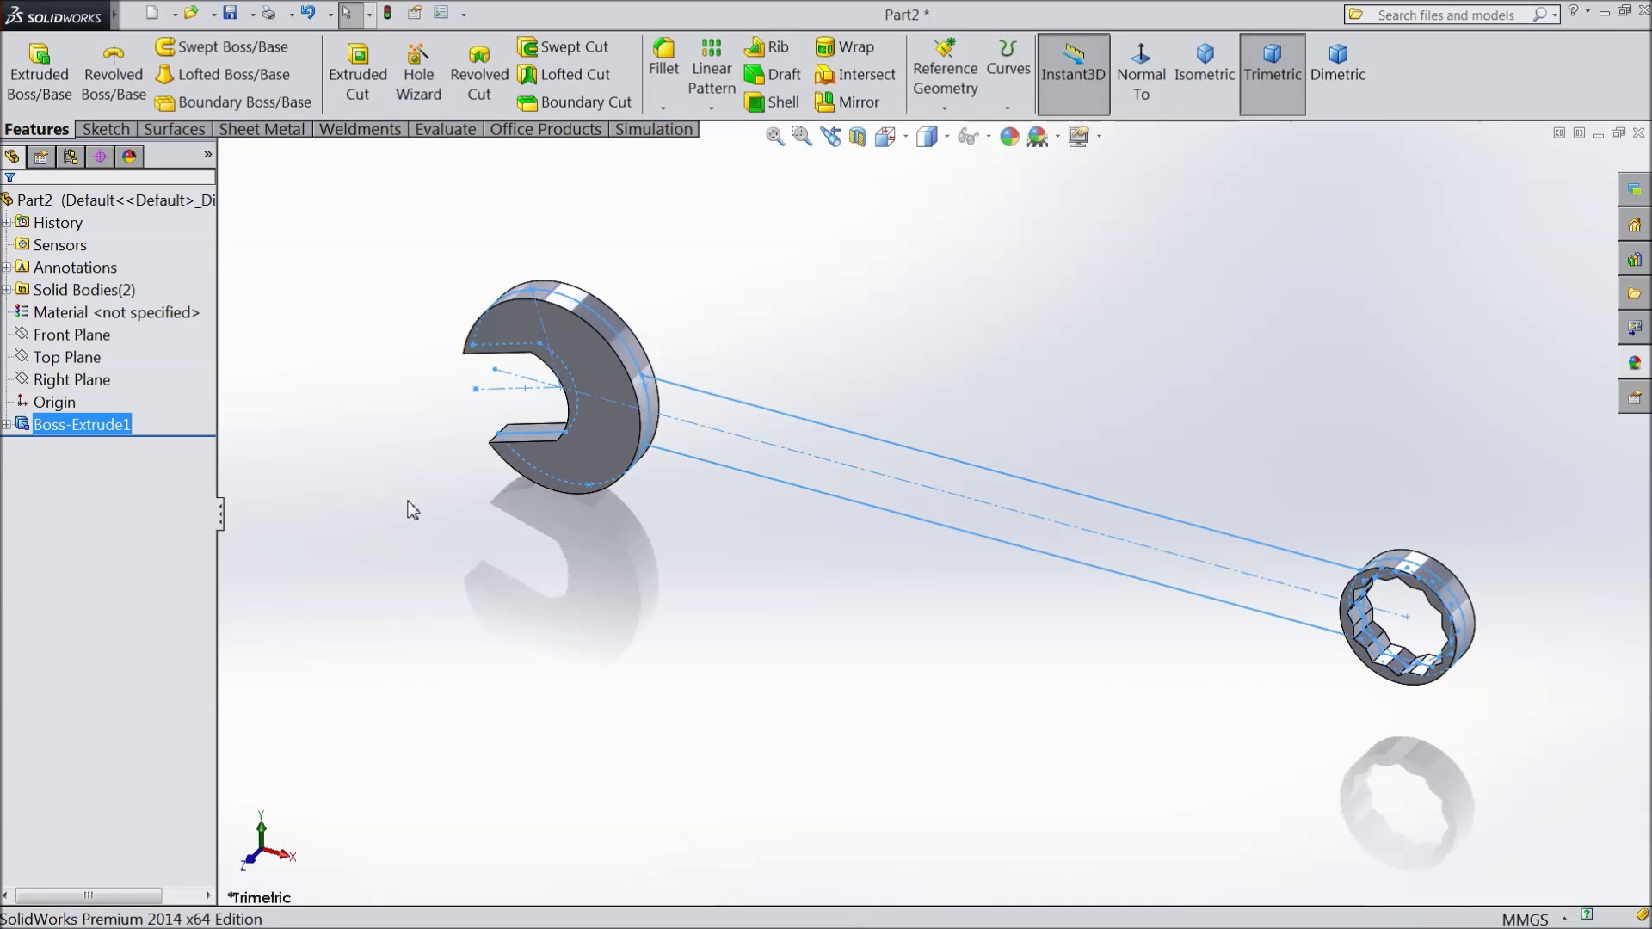
# Extrude the handle region of Sketch1 6 mm thick with Mid Plane.
pyautogui.click(9, 425)
pyautogui.click(93, 447)
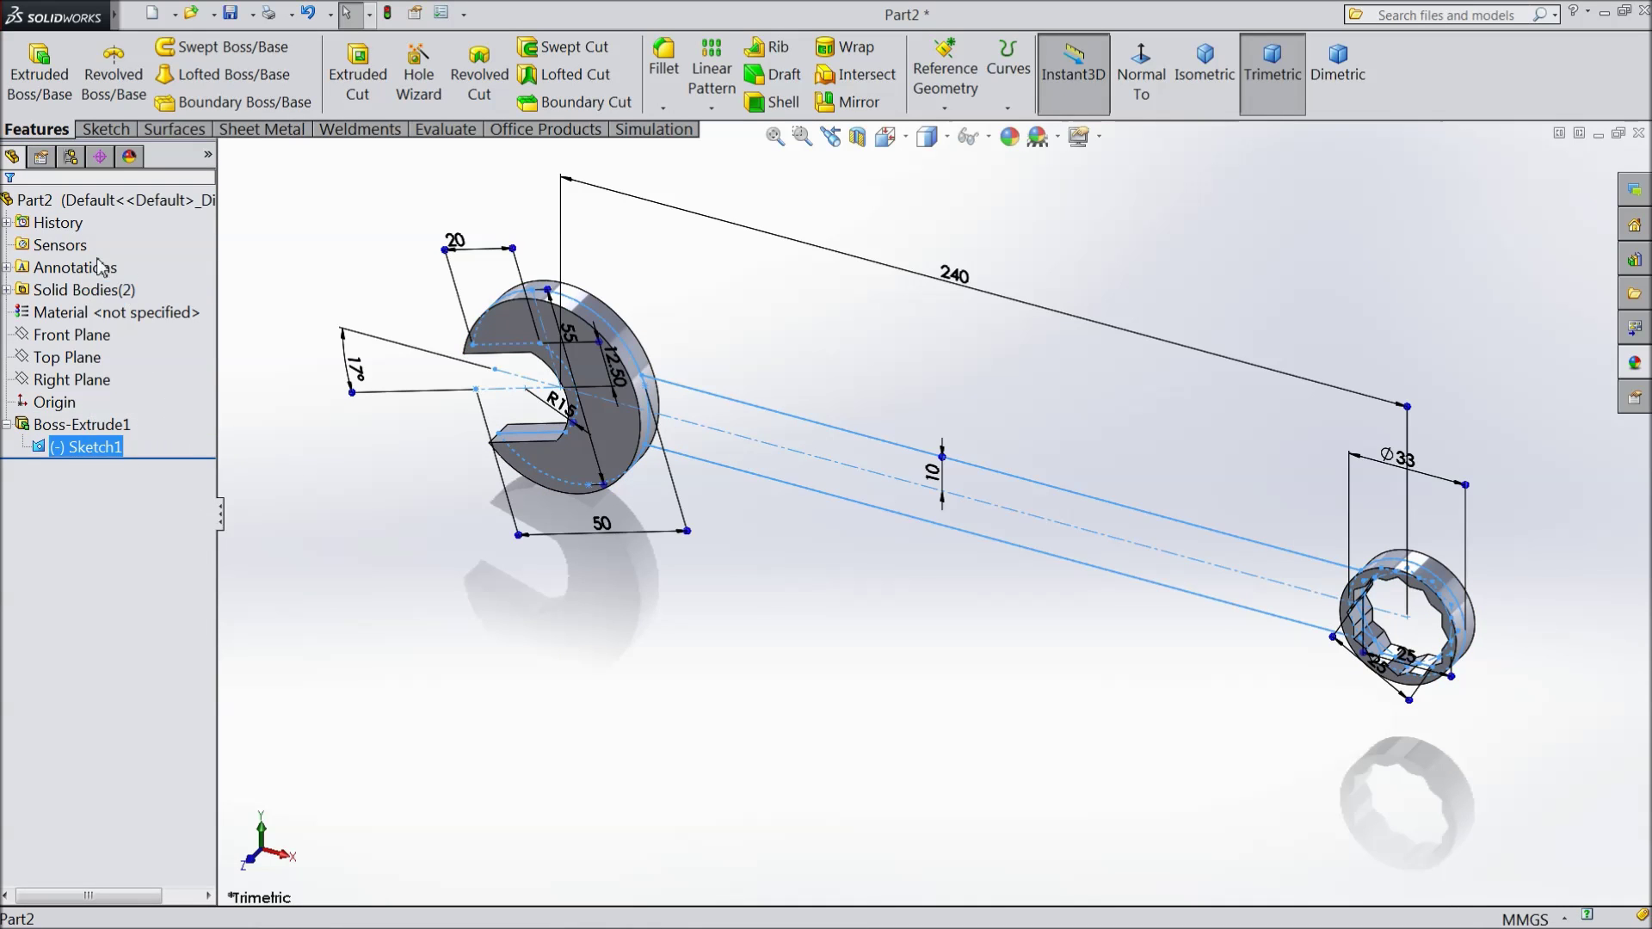
pyautogui.click(43, 82)
pyautogui.click(775, 471)
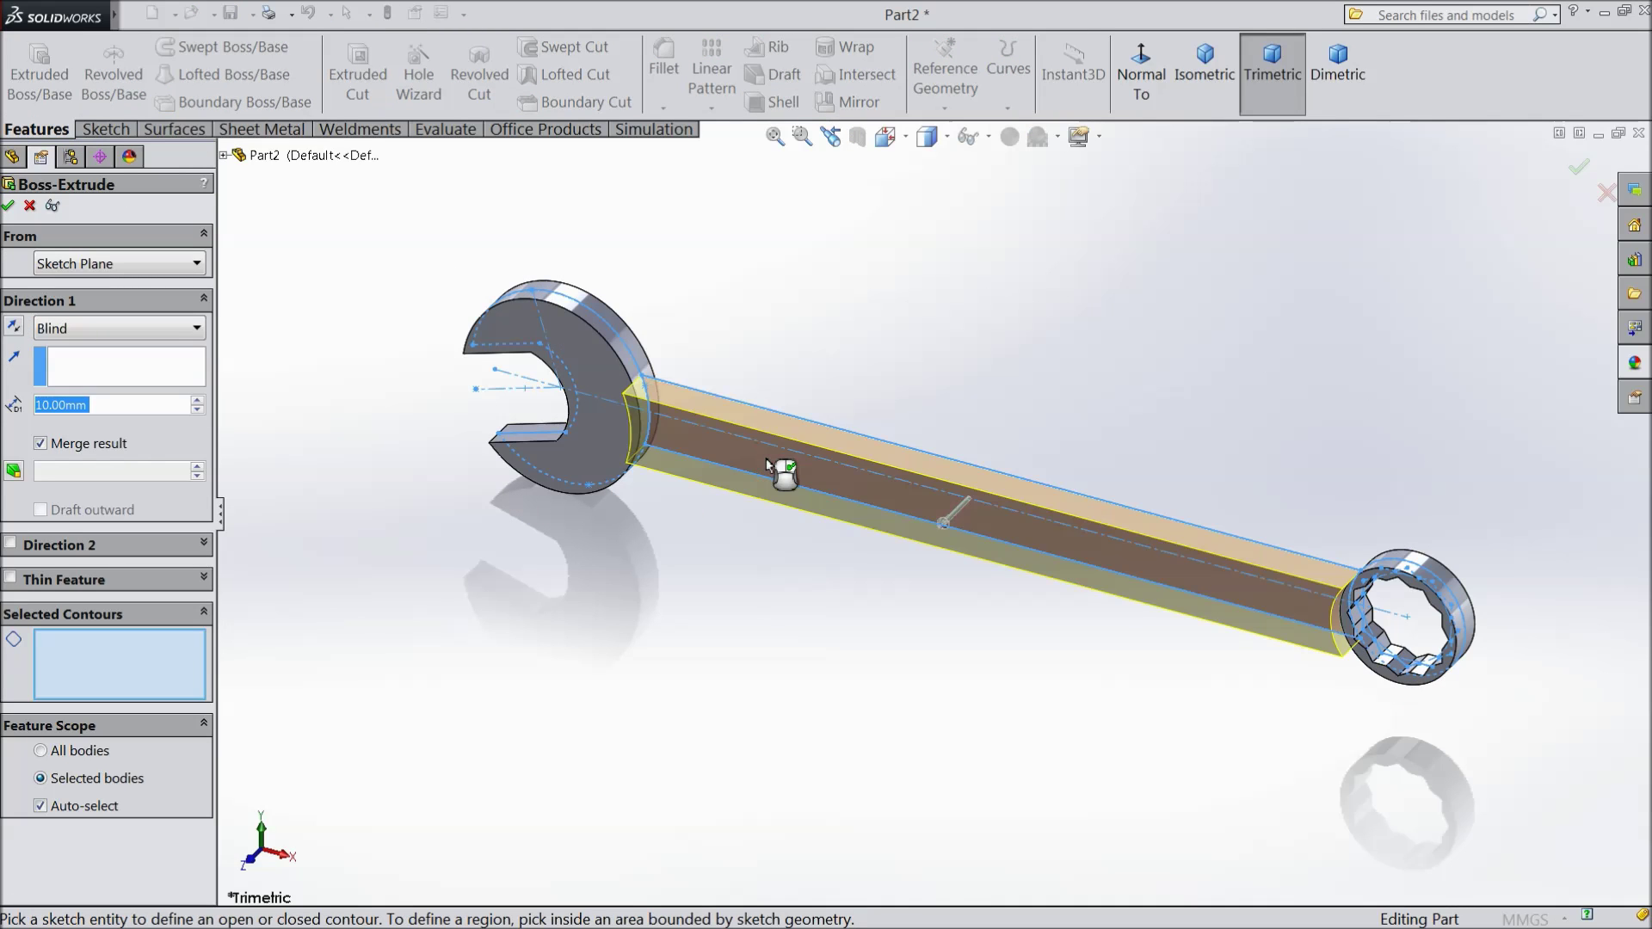
pyautogui.click(143, 329)
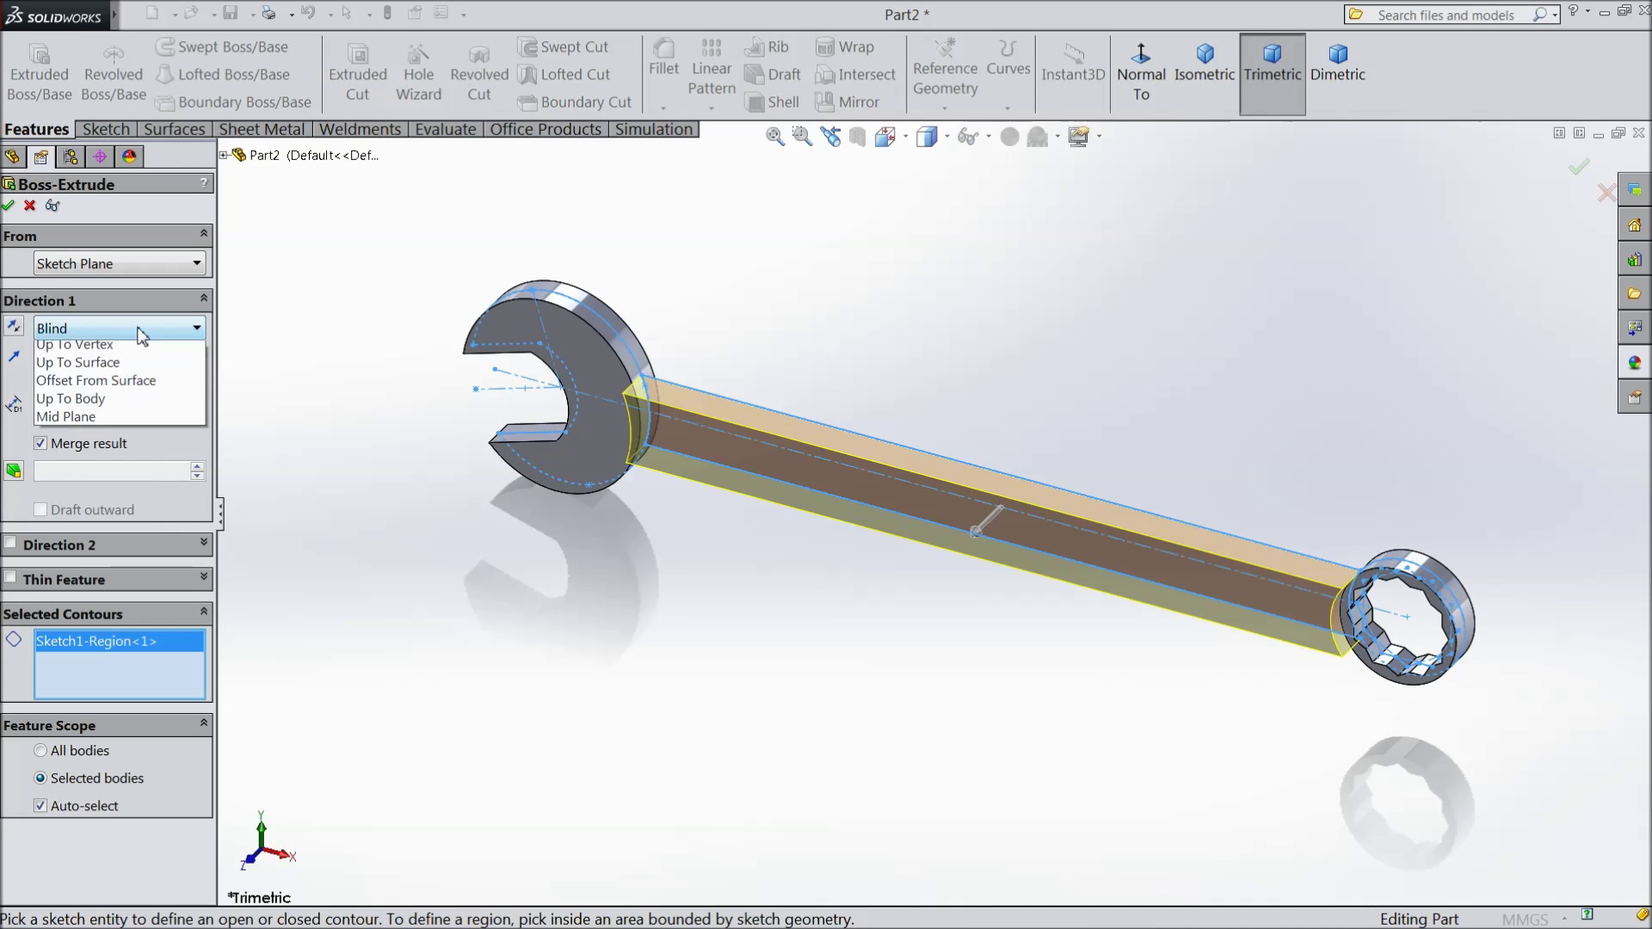
pyautogui.click(110, 467)
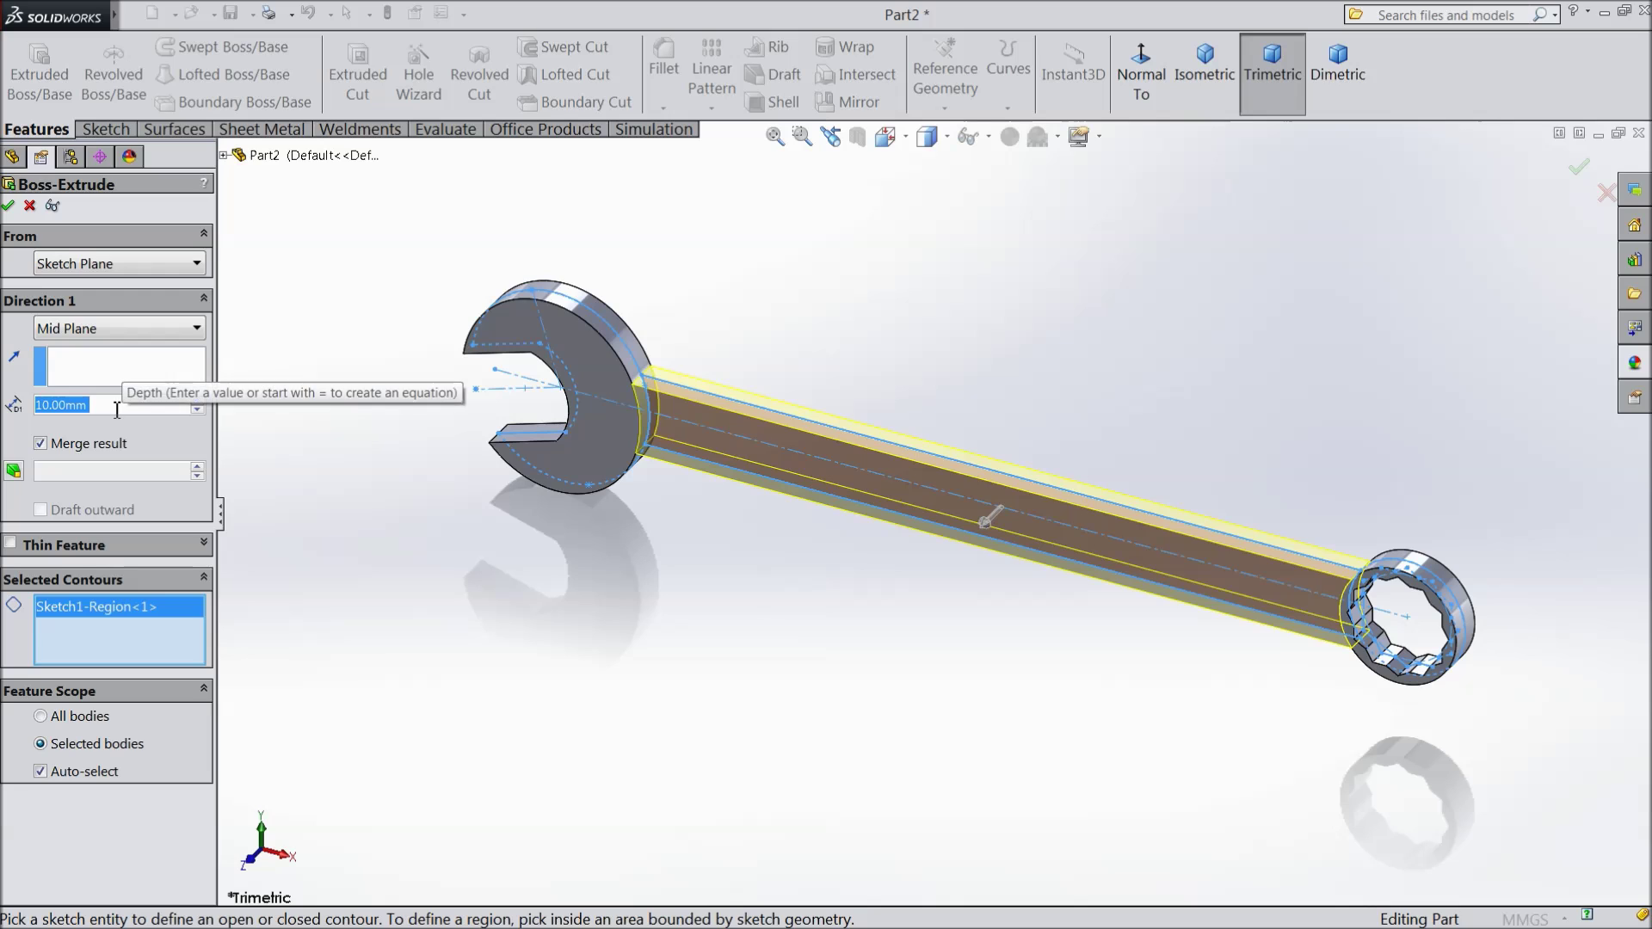
pyautogui.write('6')
pyautogui.press('Return')
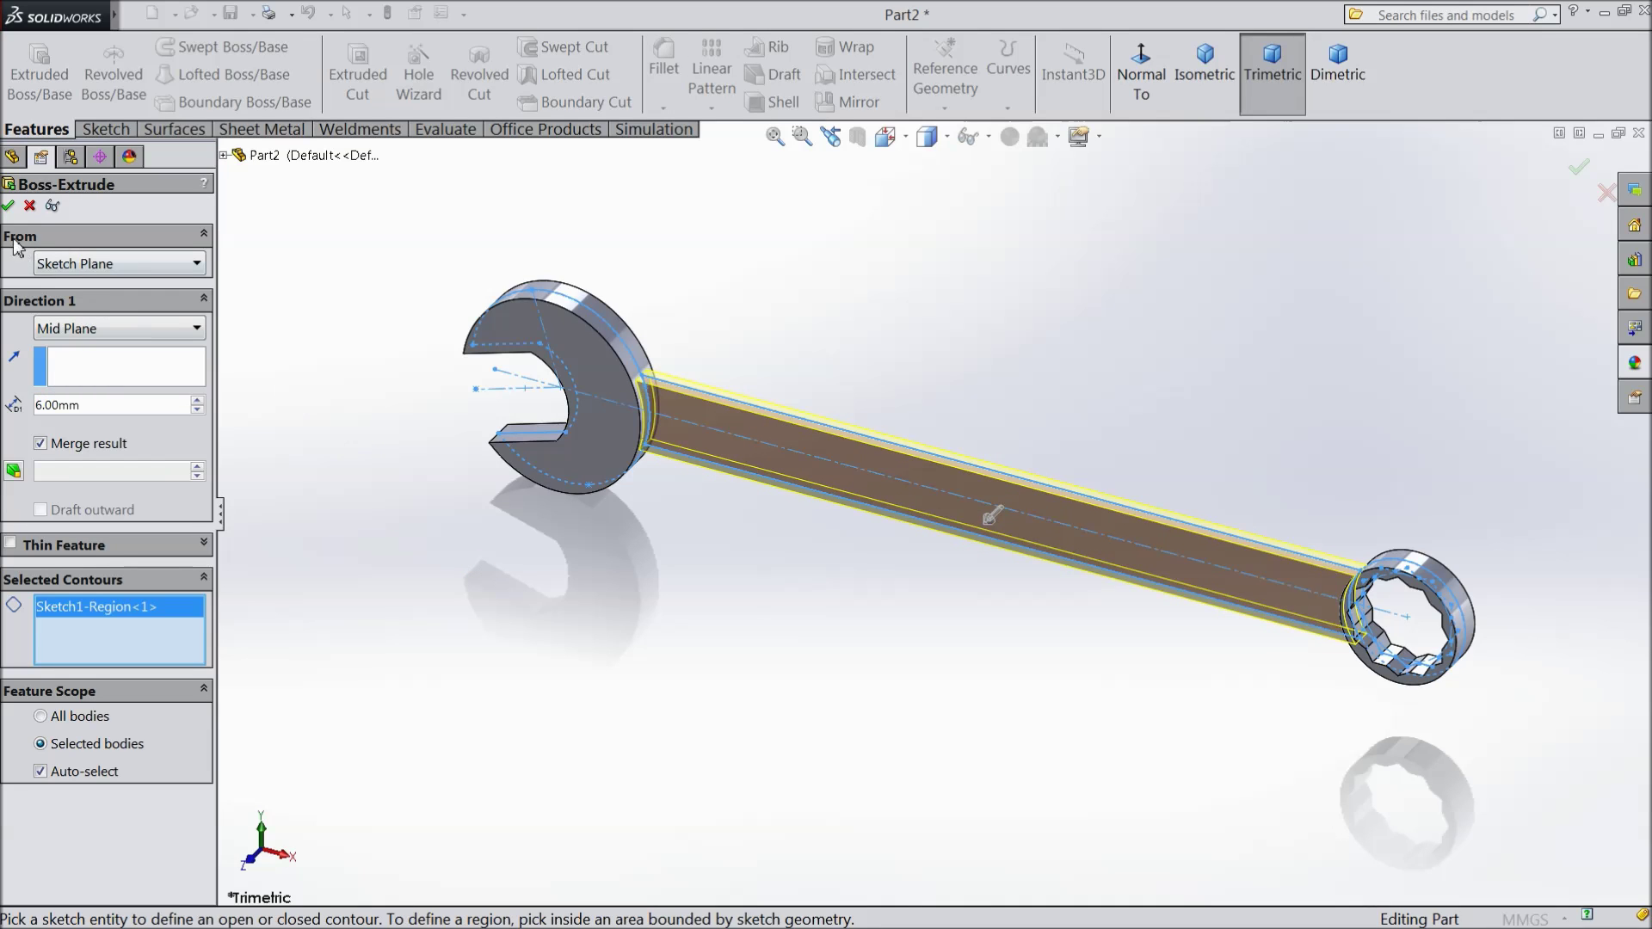
pyautogui.click(10, 206)
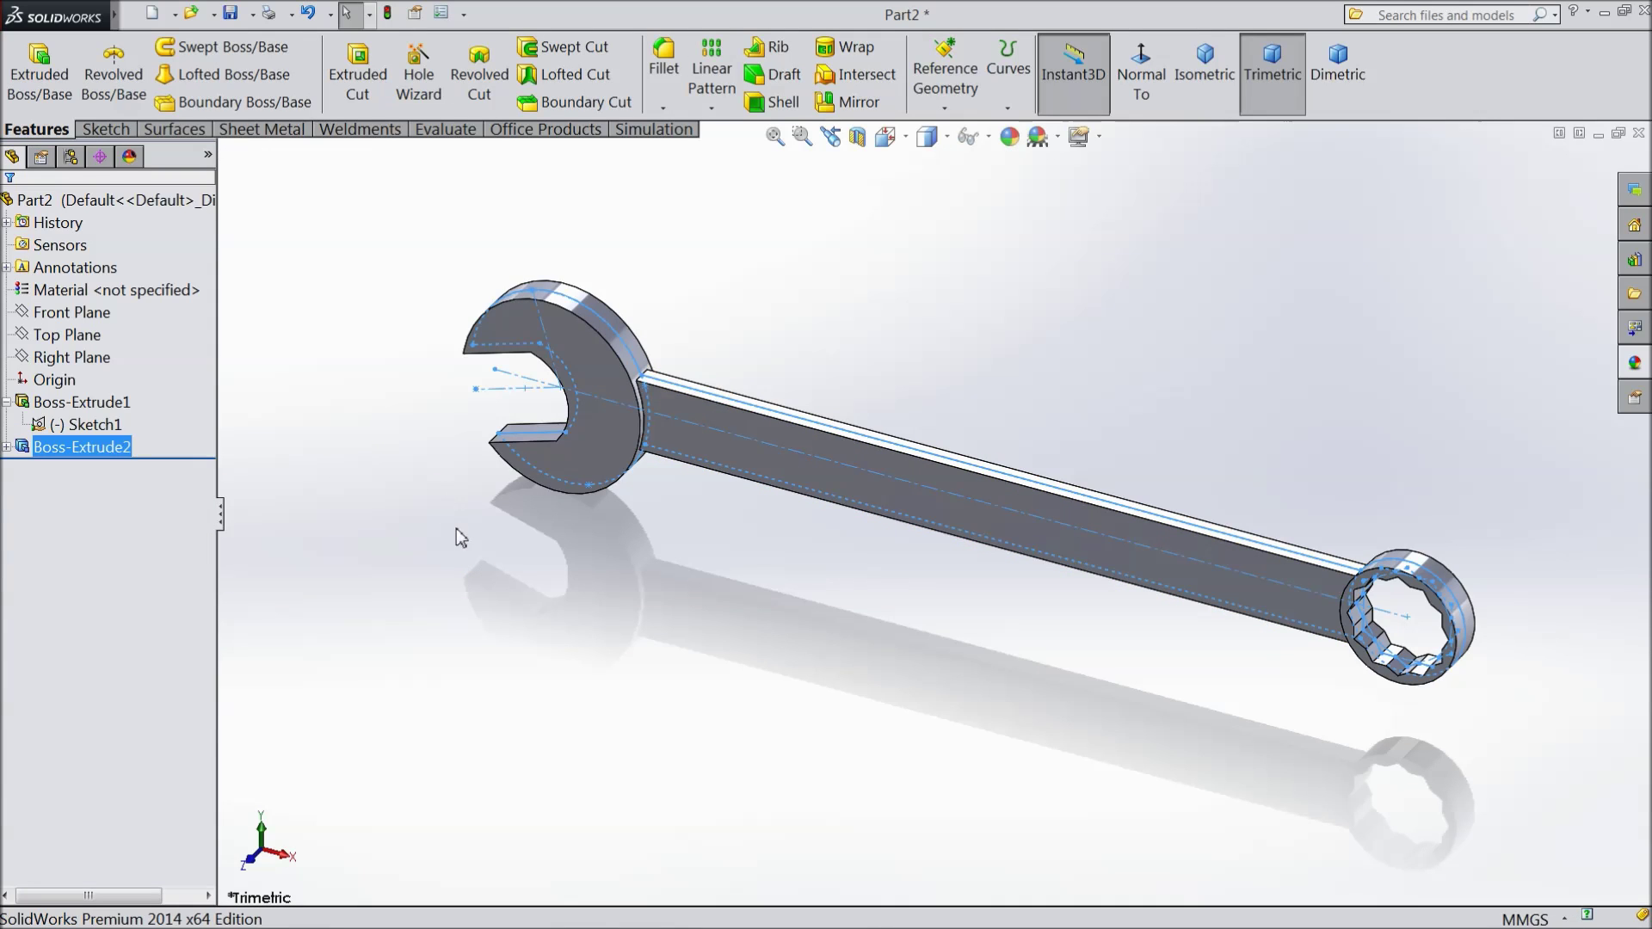
pyautogui.click(602, 574)
pyautogui.moveTo(605, 575)
pyautogui.mouseDown(button='middle')
pyautogui.moveTo(698, 496)
pyautogui.moveTo(701, 562)
pyautogui.moveTo(601, 592)
pyautogui.mouseUp(button='middle')
pyautogui.scroll(-2, 1055, 453)
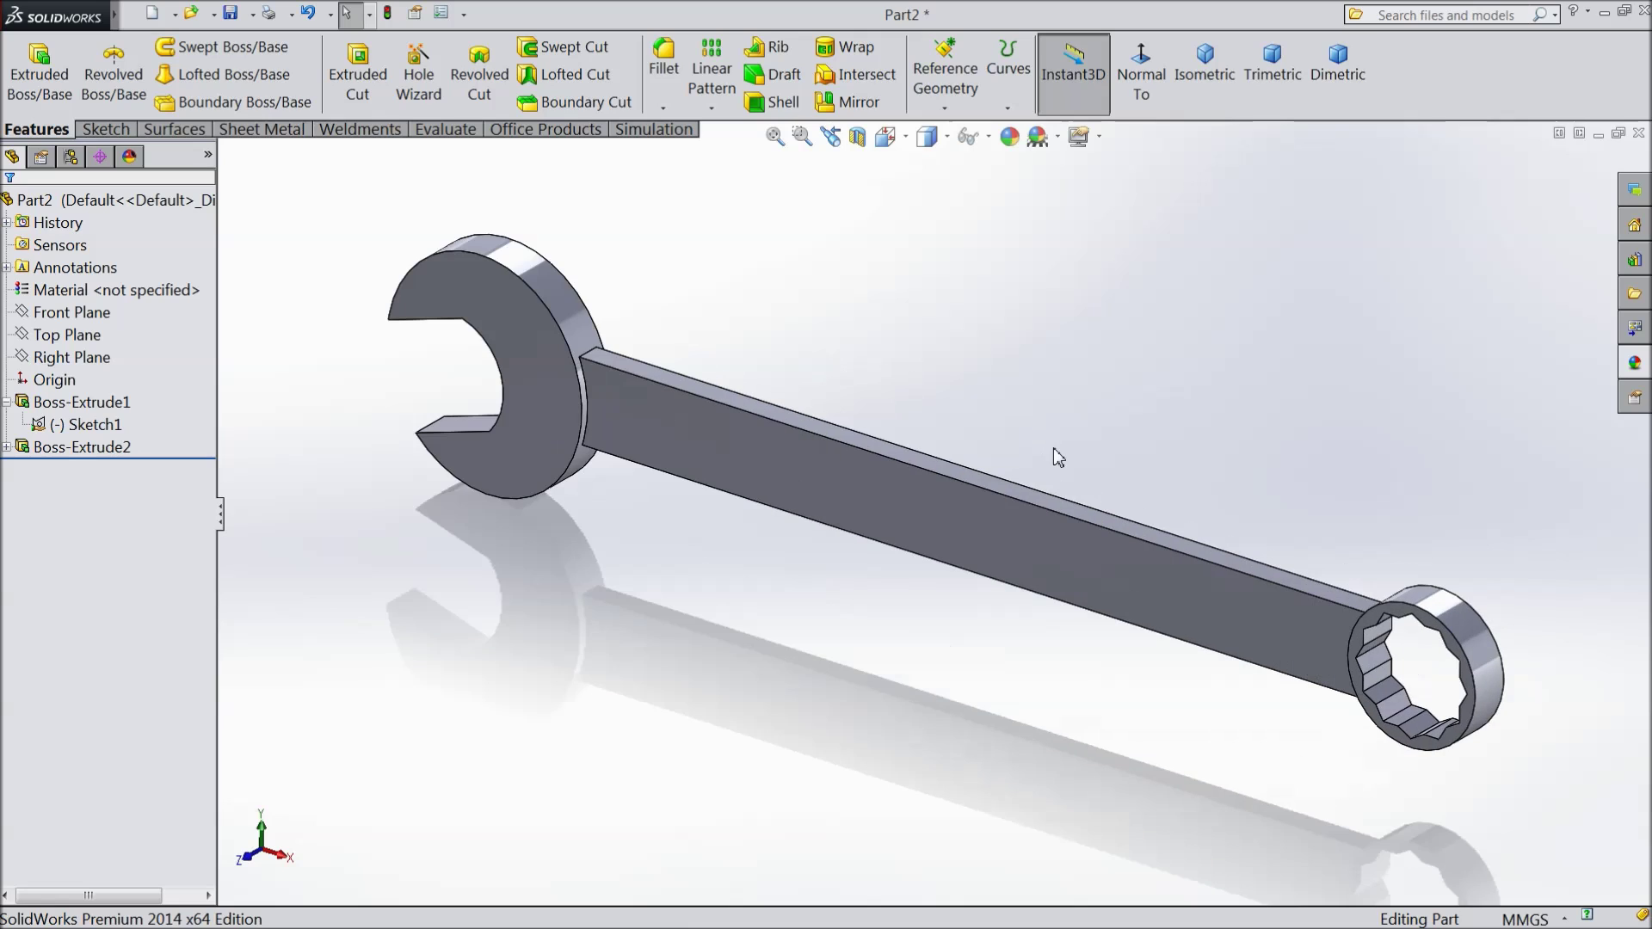
# Fillet the upper and lower handle-to-head edges with a 30 mm radius.
pyautogui.click(664, 65)
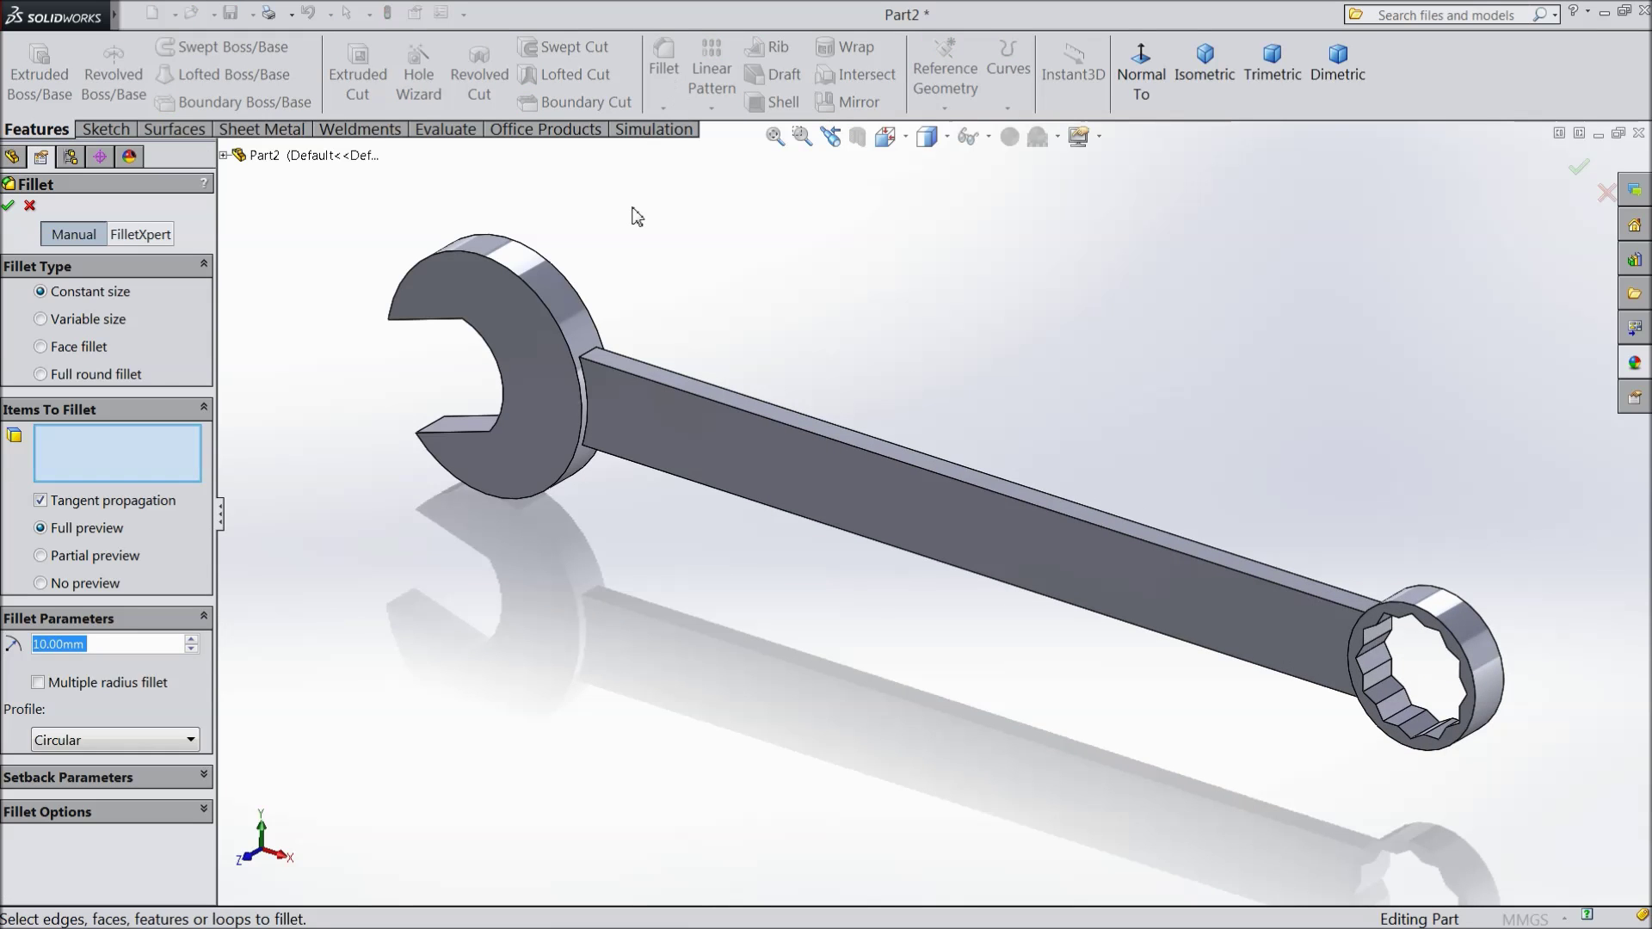
pyautogui.write('30')
pyautogui.click(593, 351)
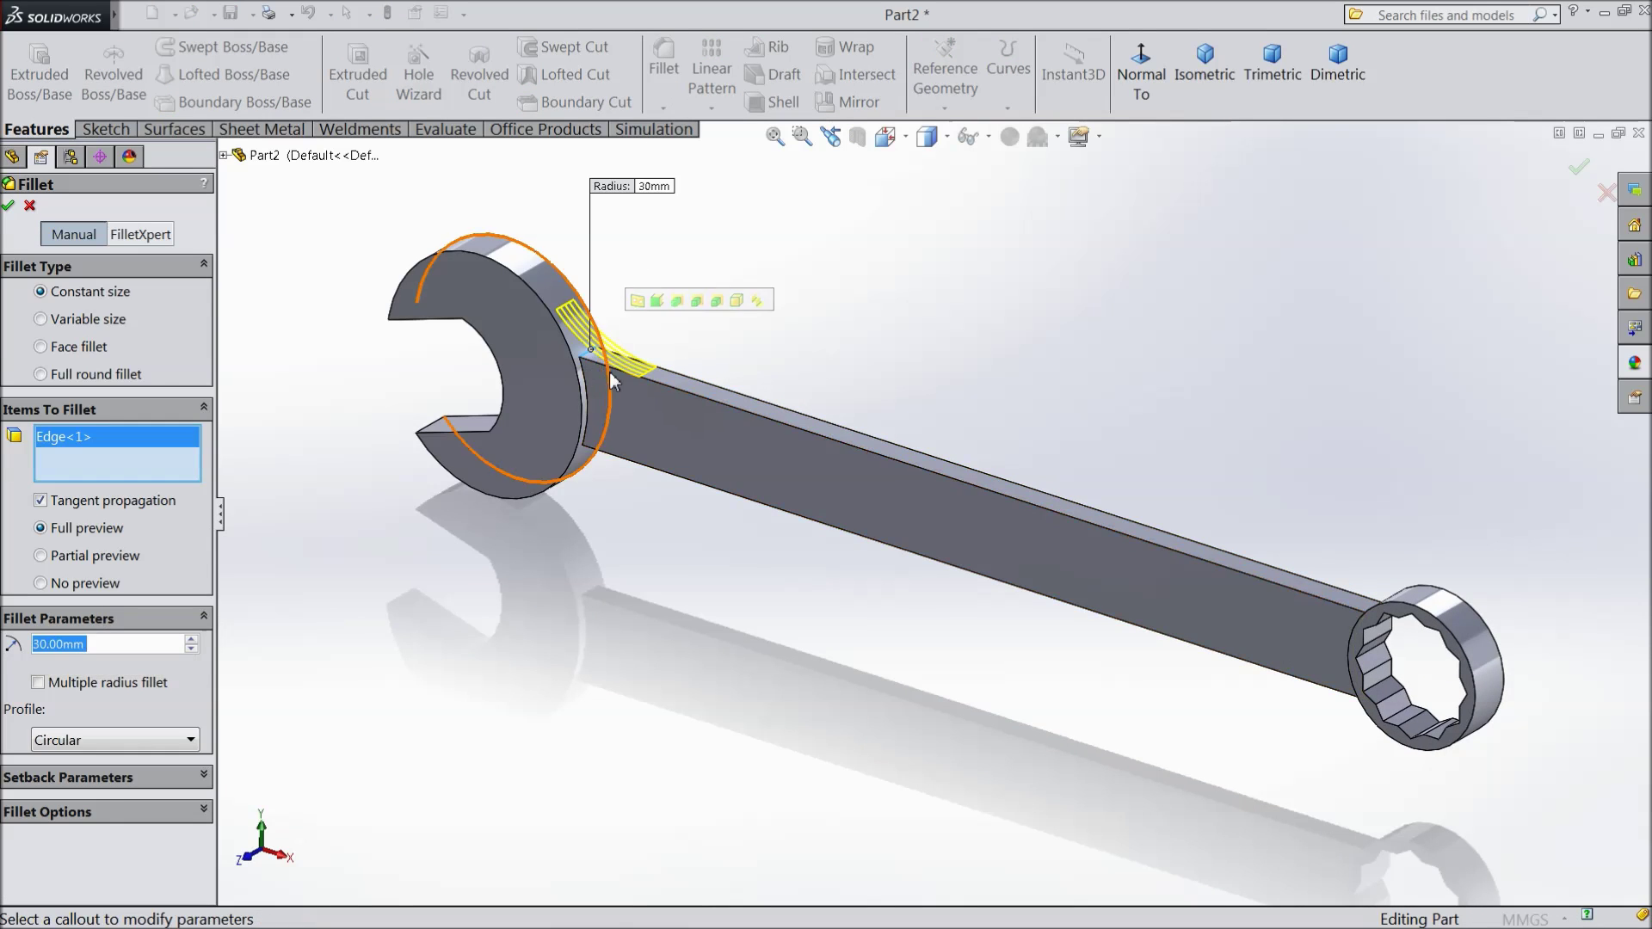
pyautogui.moveTo(609, 373); pyautogui.dragTo(536, 480, button='middle')
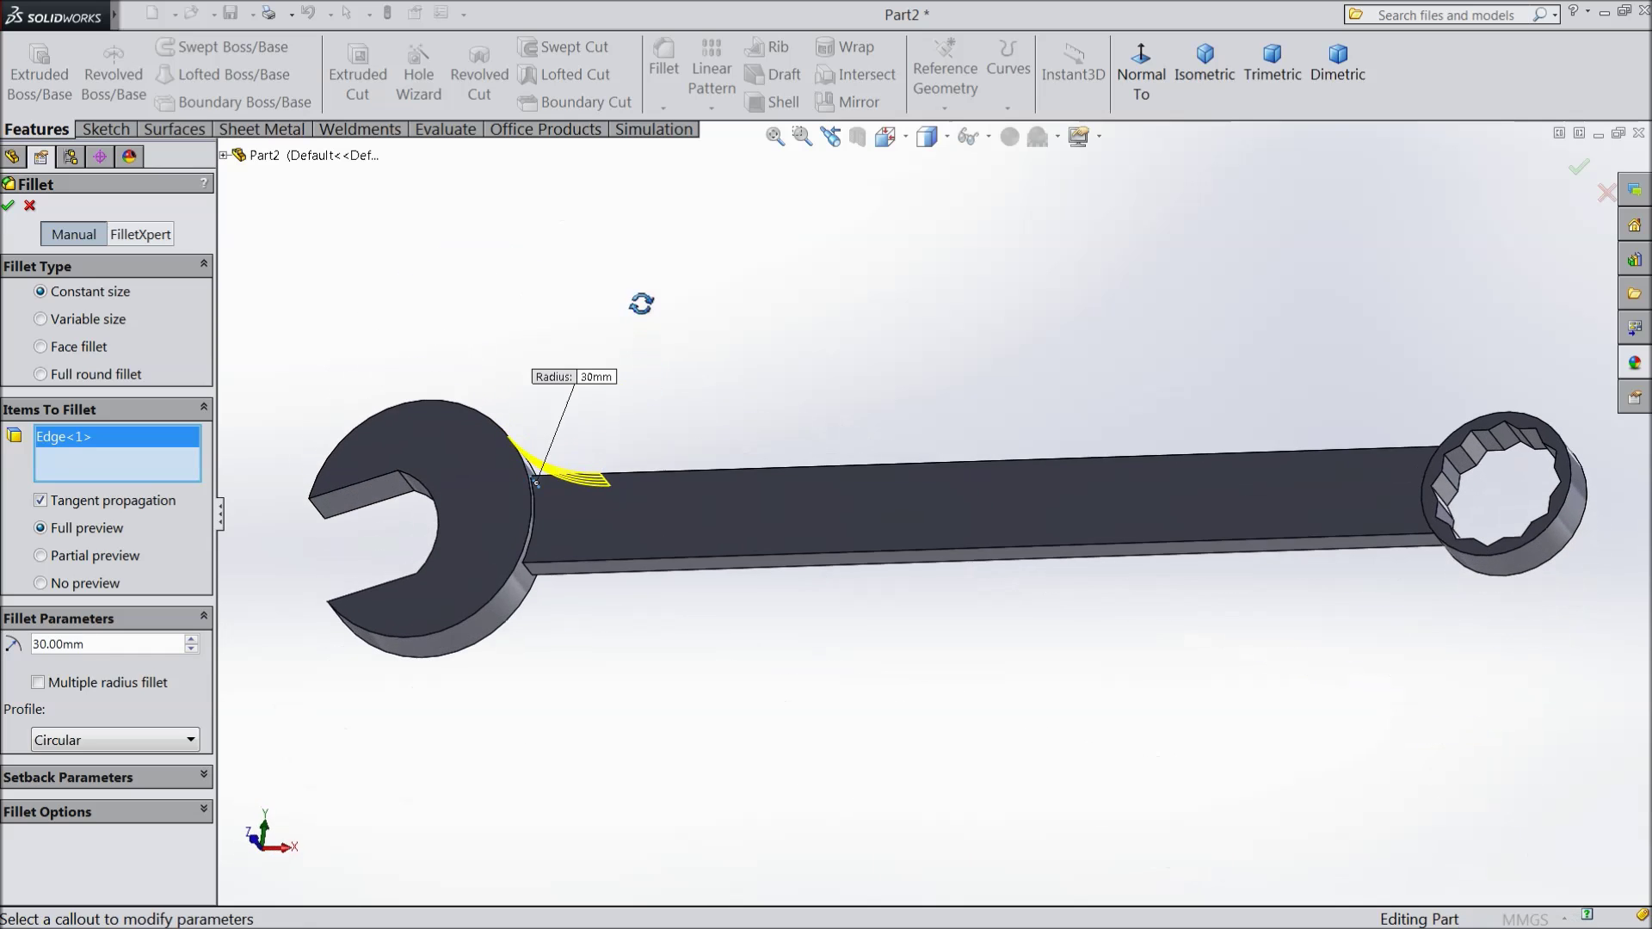
pyautogui.click(537, 578)
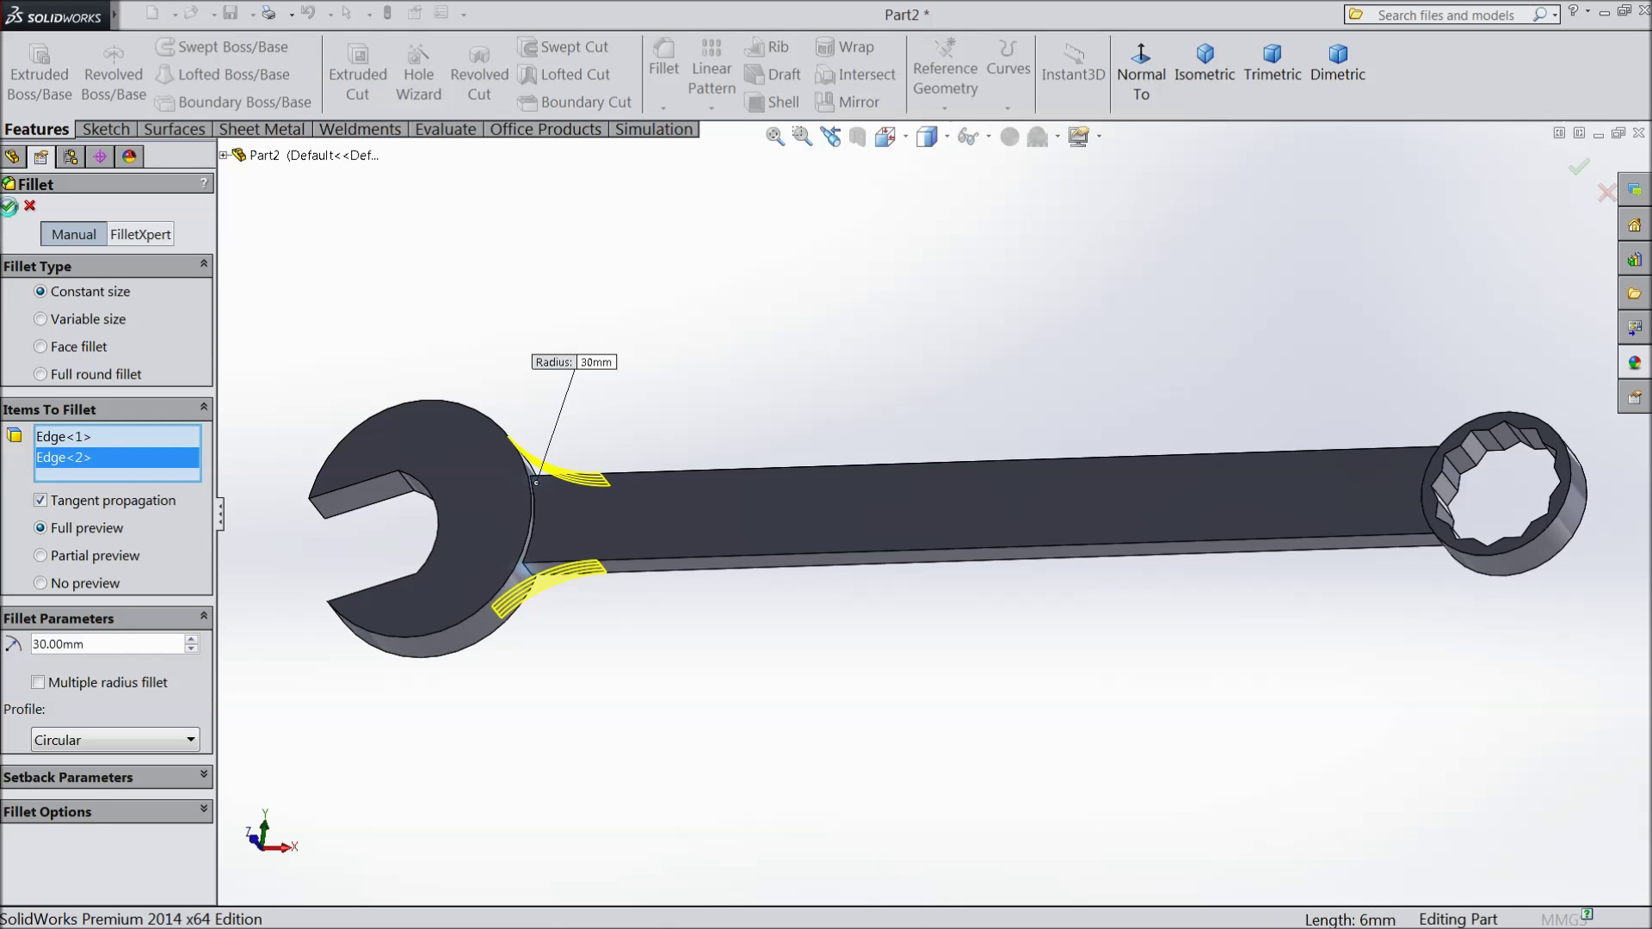
pyautogui.press('Return')
pyautogui.moveTo(528, 313); pyautogui.dragTo(540, 465, button='middle')
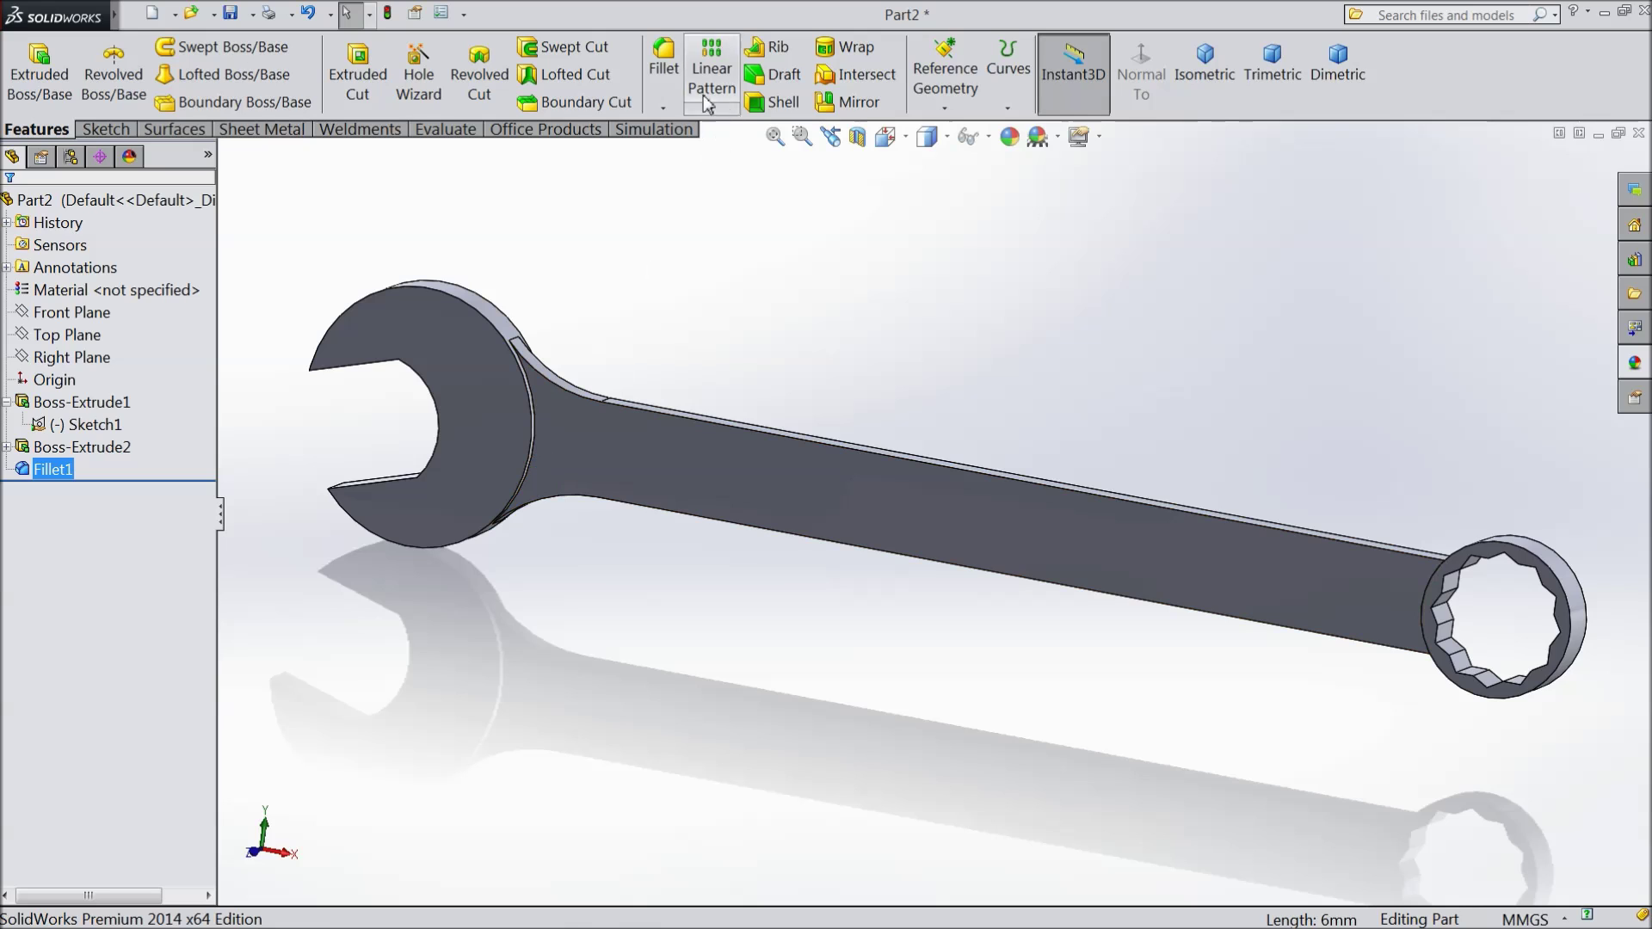
# Fillet the upper and lower handle-to-ring edges with a 20 mm radius.
pyautogui.click(663, 65)
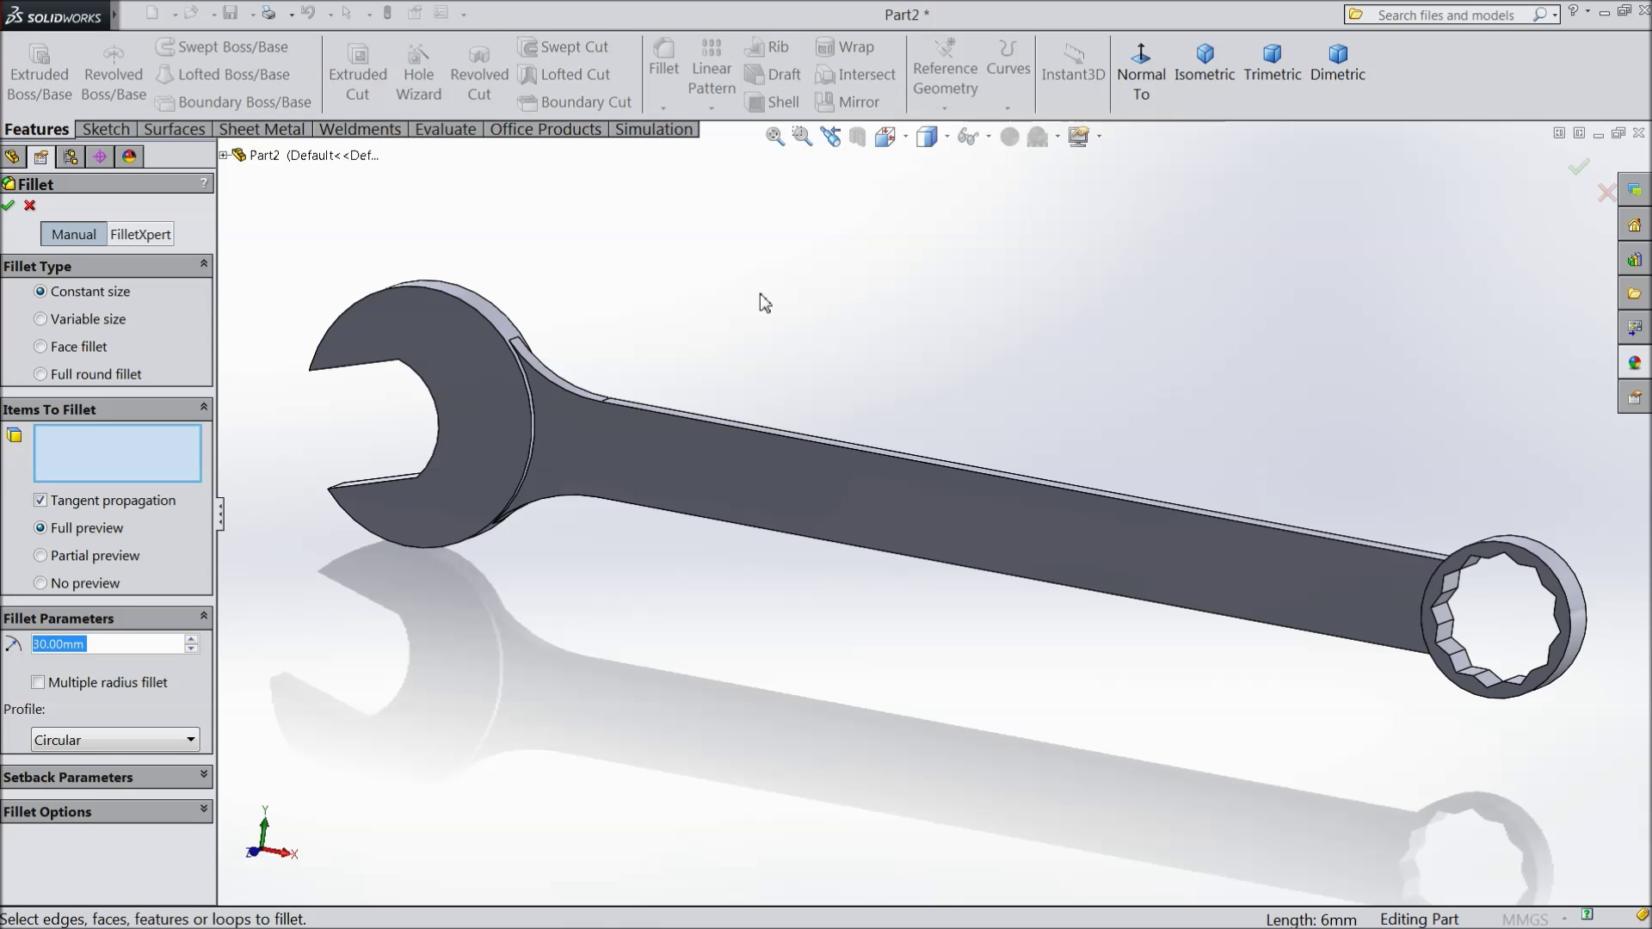
pyautogui.write('20')
pyautogui.moveTo(833, 300); pyautogui.dragTo(890, 393, button='middle')
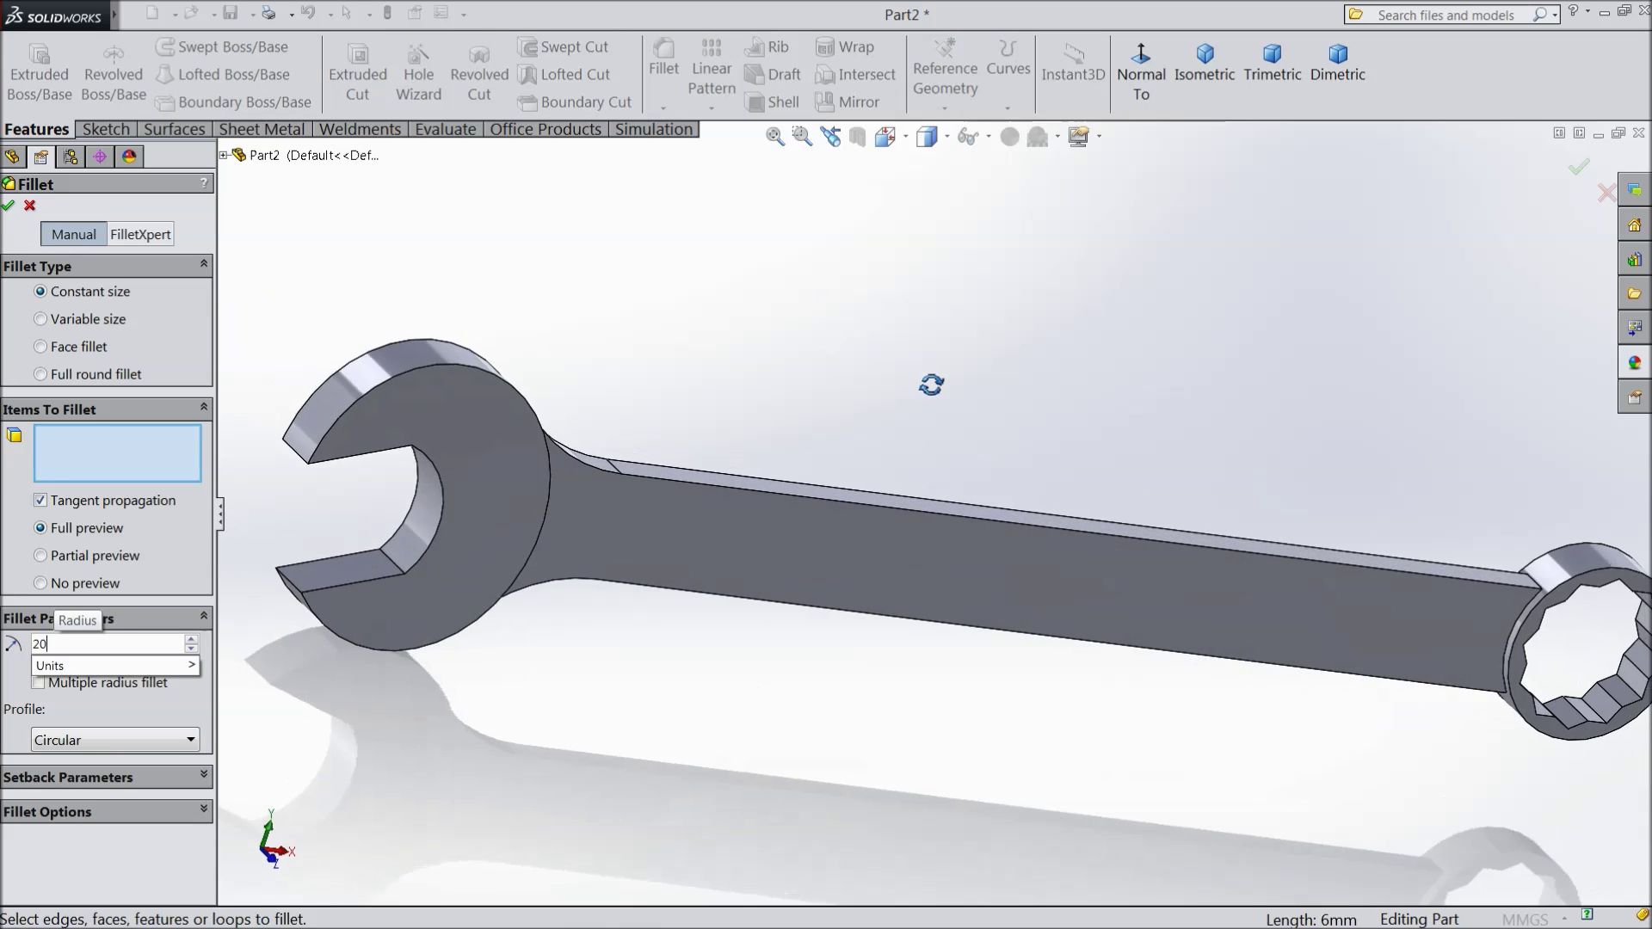
pyautogui.click(1438, 578)
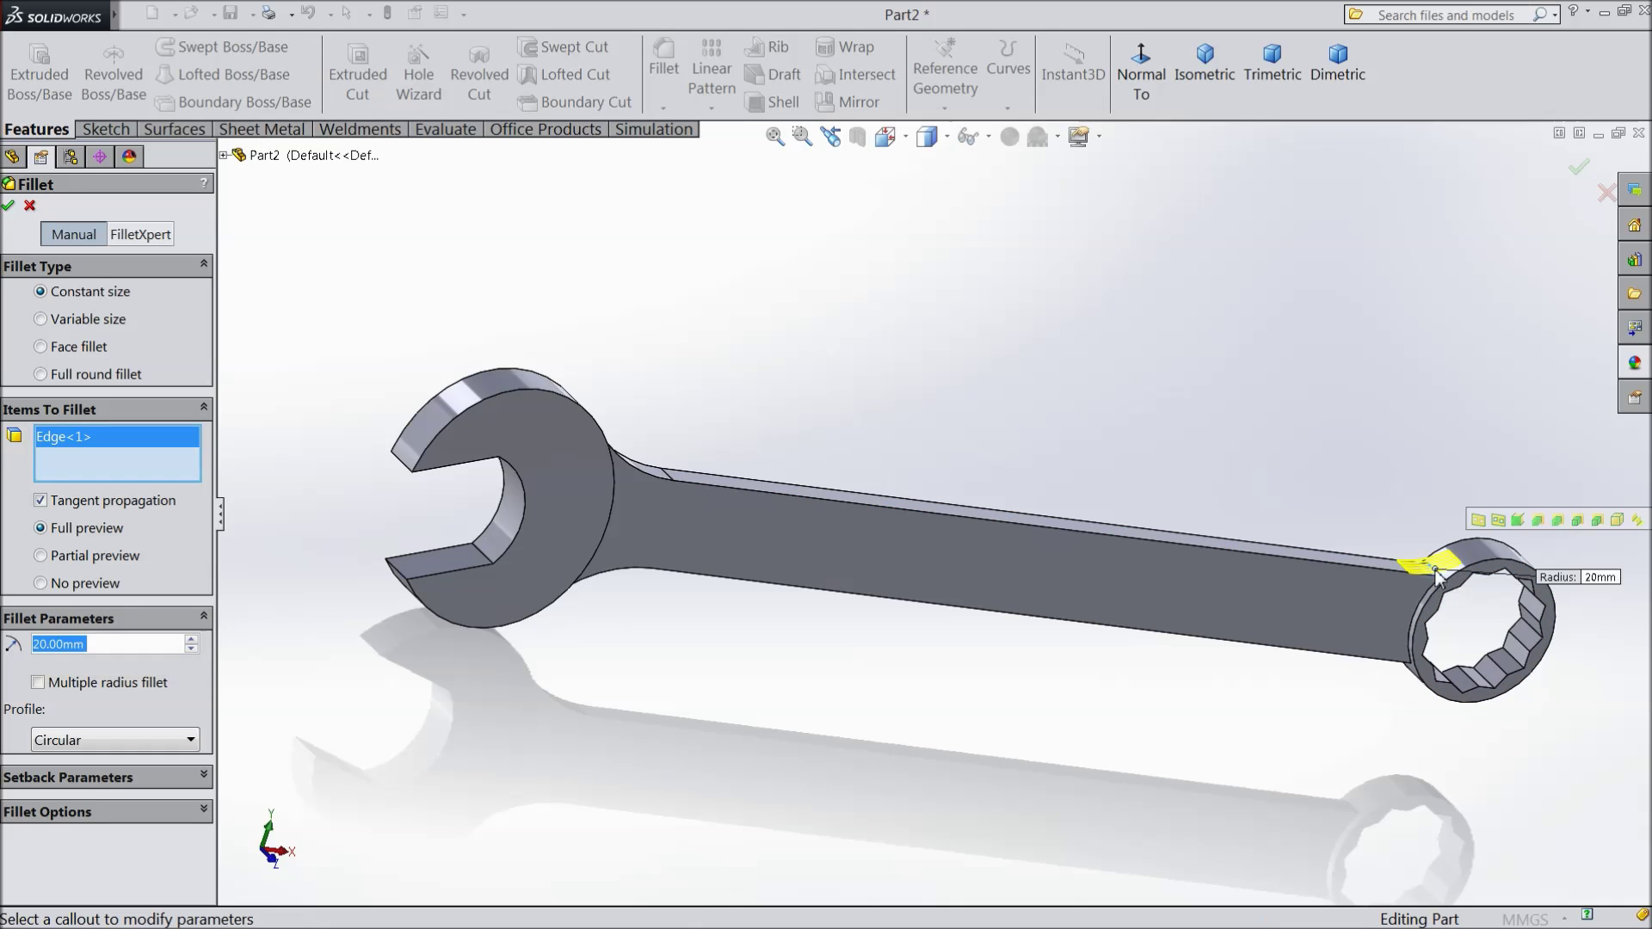
pyautogui.moveTo(1439, 577); pyautogui.dragTo(1372, 530, button='middle')
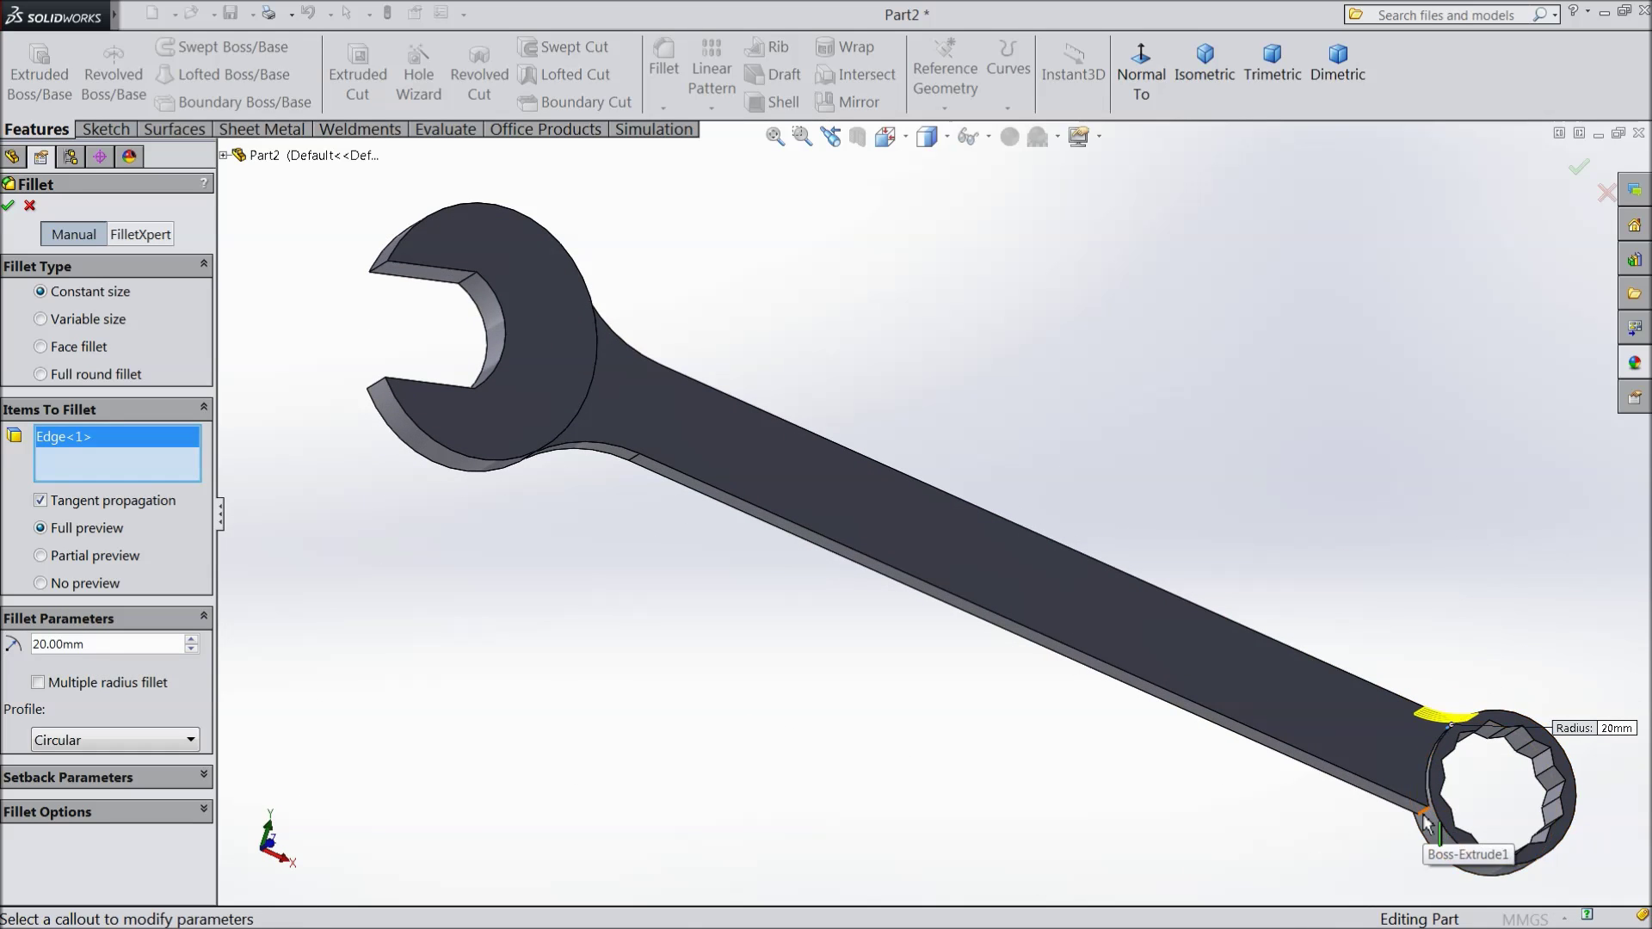
pyautogui.click(1435, 826)
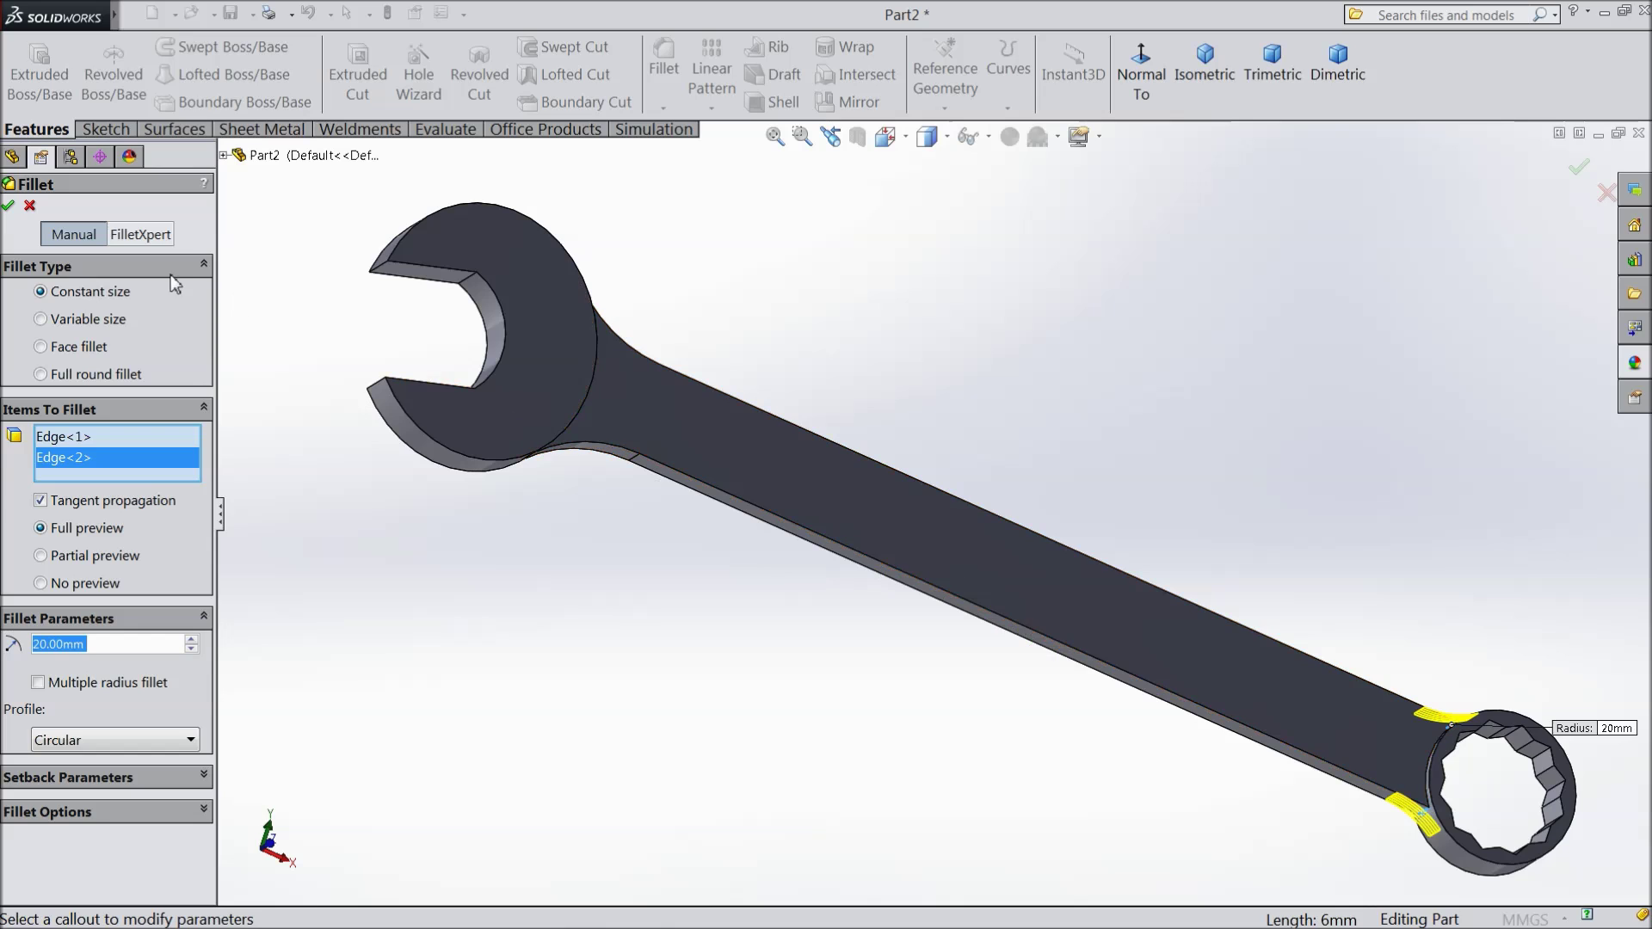
pyautogui.click(9, 206)
pyautogui.scroll(-3, 369, 404)
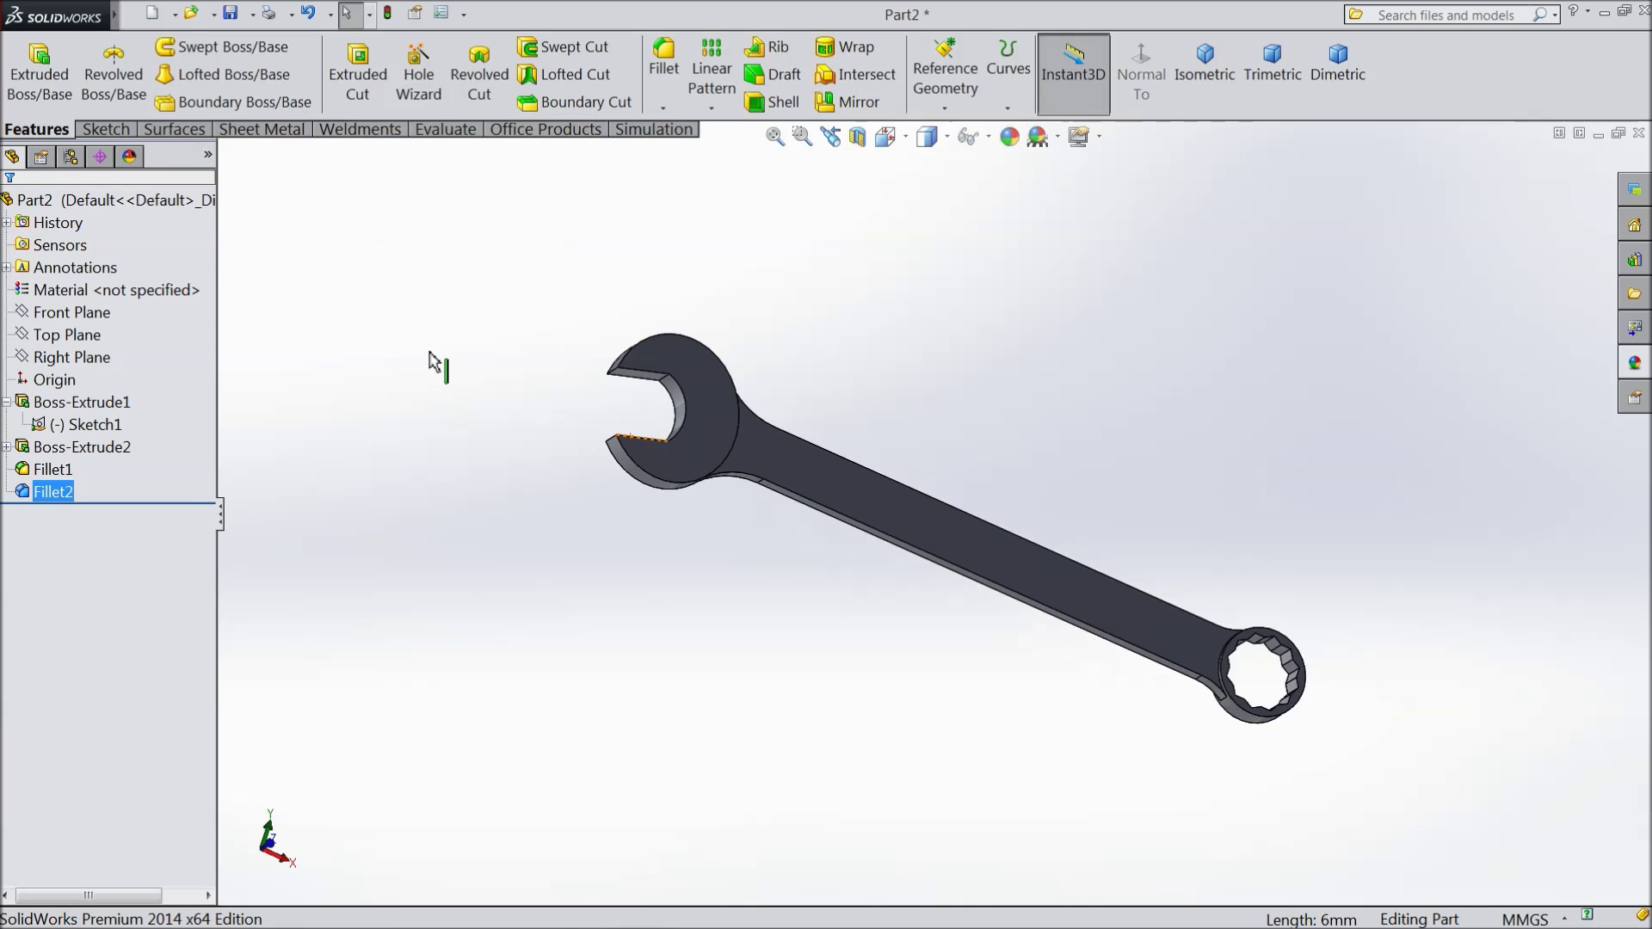
pyautogui.moveTo(369, 404); pyautogui.dragTo(276, 437, button='middle')
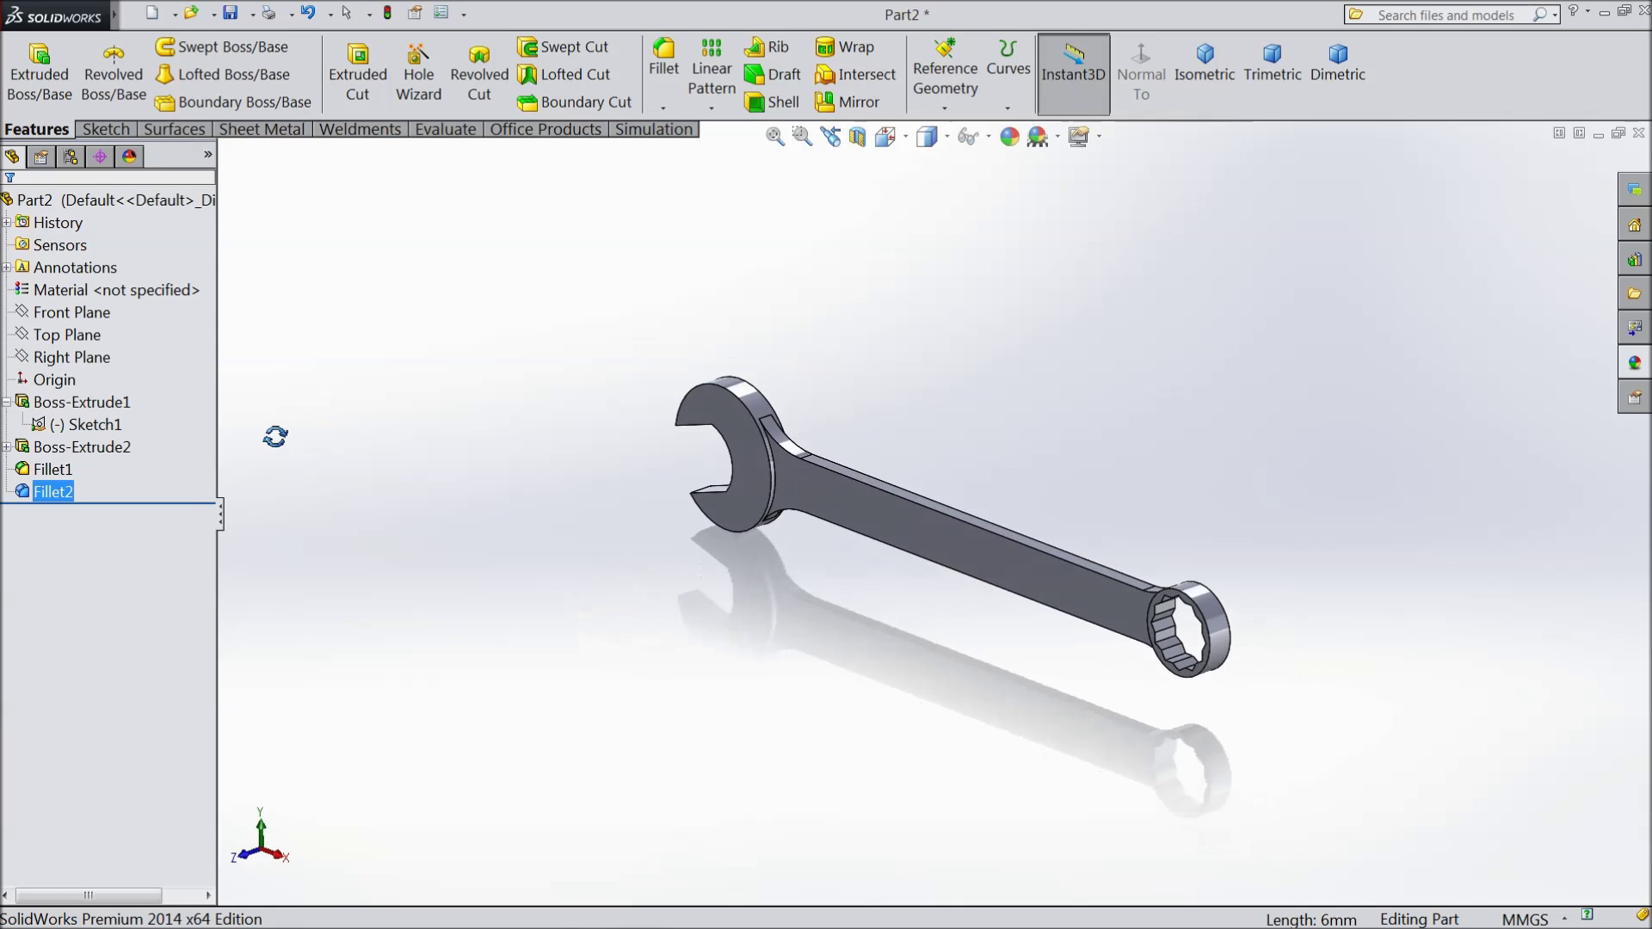
pyautogui.scroll(4, 987, 623)
pyautogui.scroll(3, 995, 540)
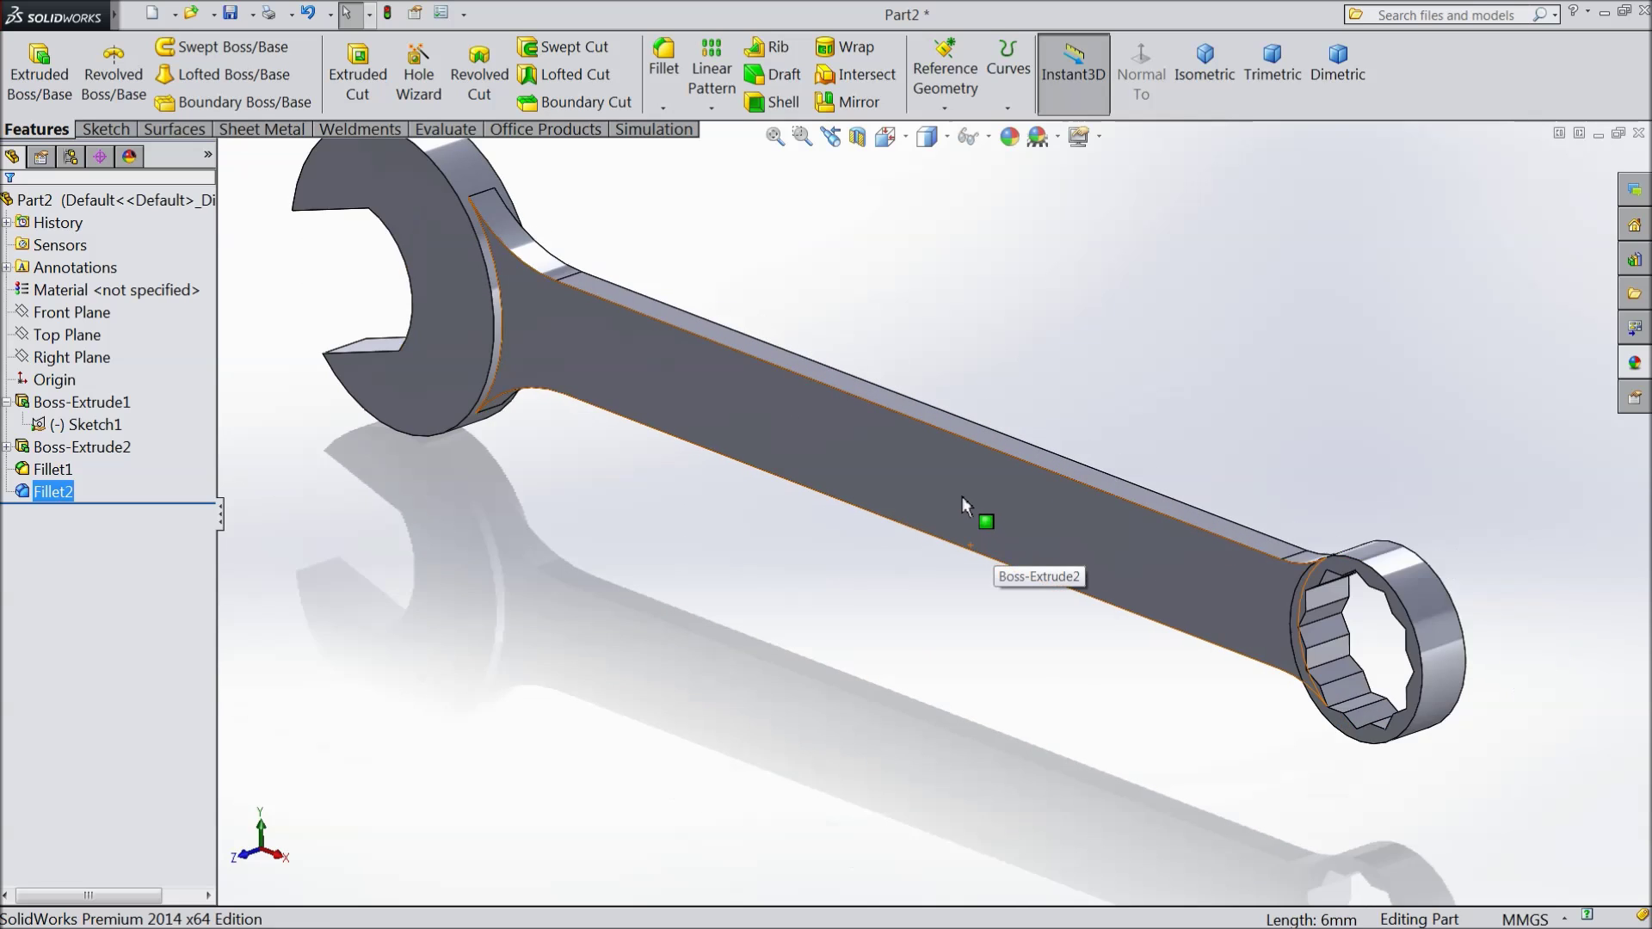
pyautogui.scroll(-2, 962, 496)
# Open a new sketch on the handle's top face and convert its edges into it.
pyautogui.click(962, 498)
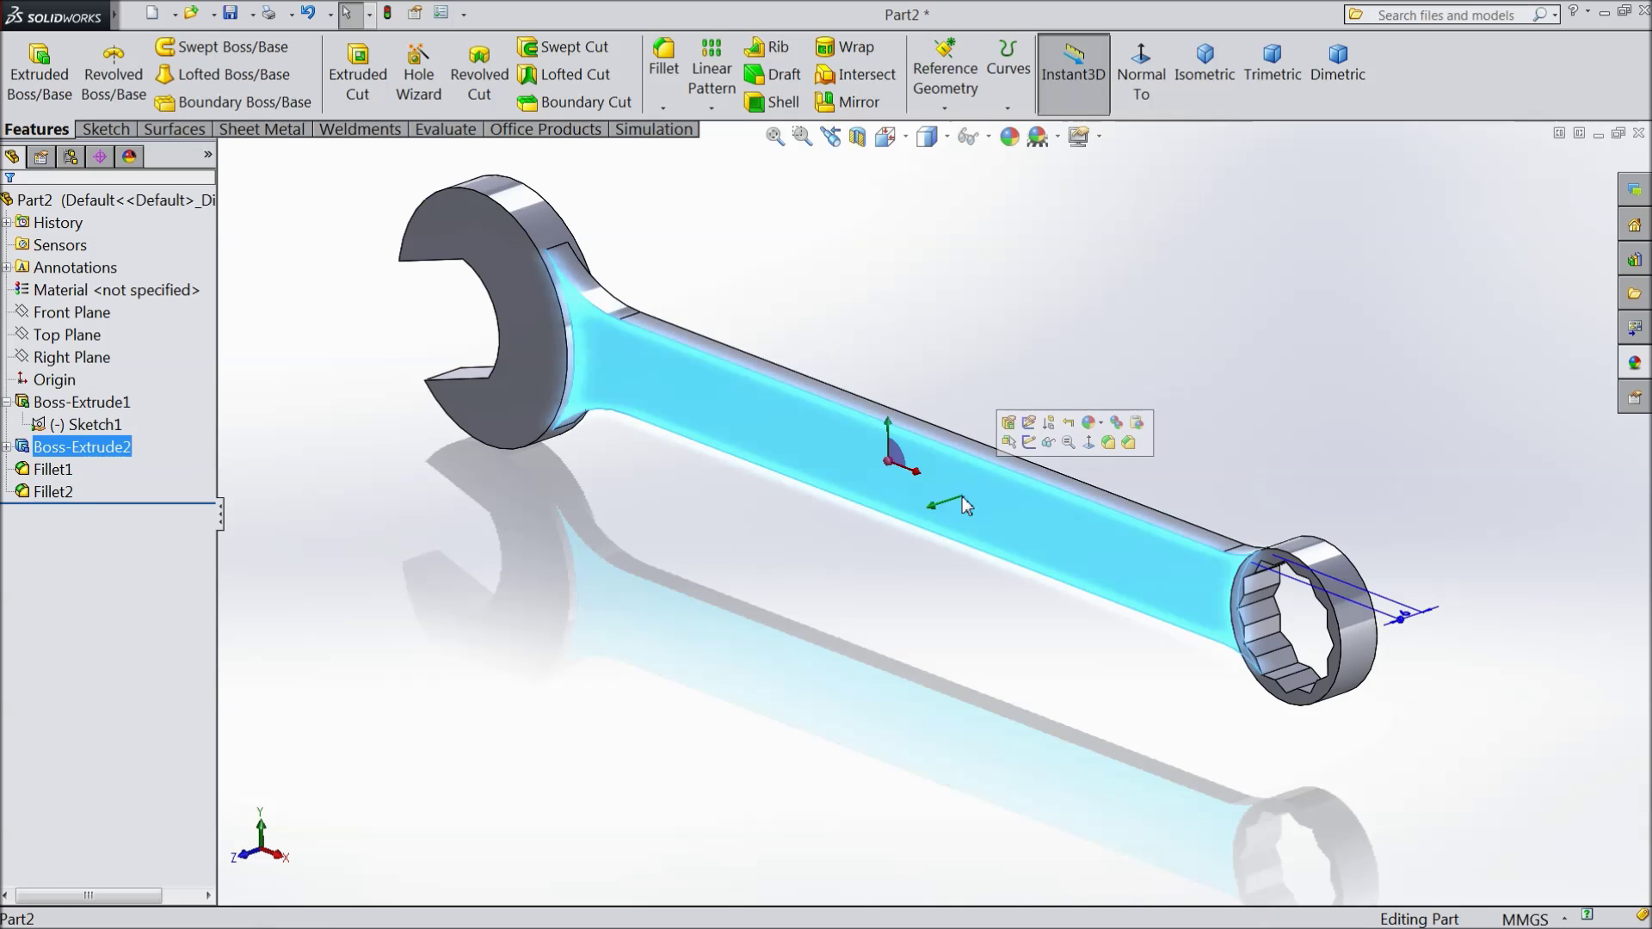
pyautogui.click(1034, 452)
pyautogui.click(105, 130)
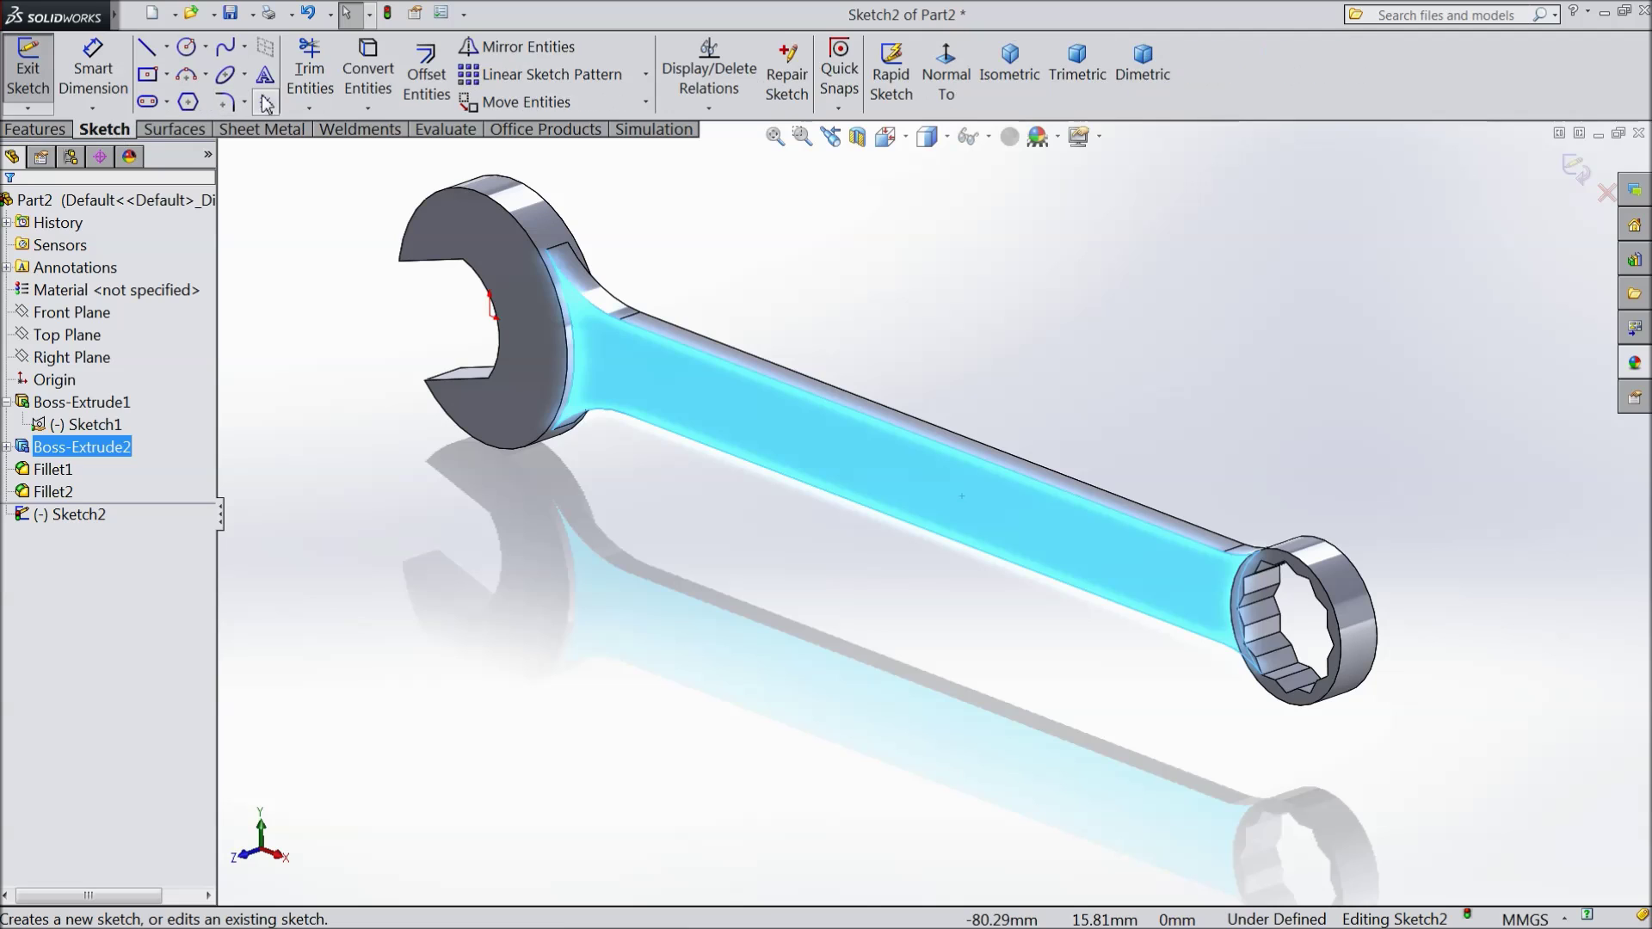
pyautogui.click(369, 71)
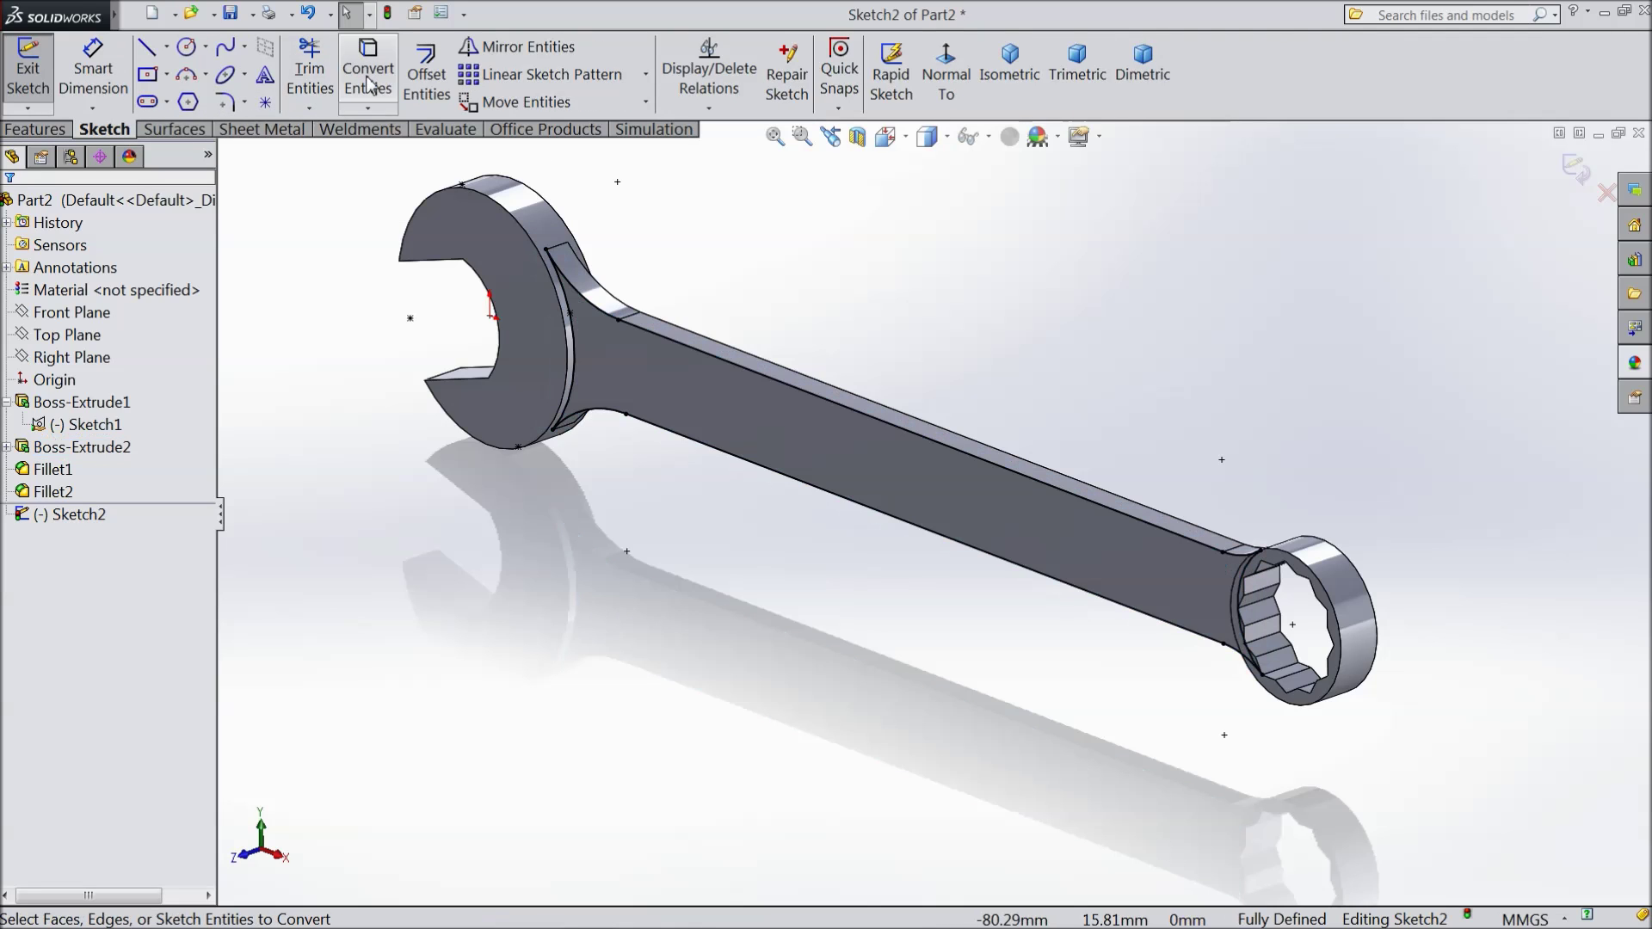
# Offset the handle face outline 5 mm inward and dismiss the offset-direction warning.
pyautogui.click(426, 74)
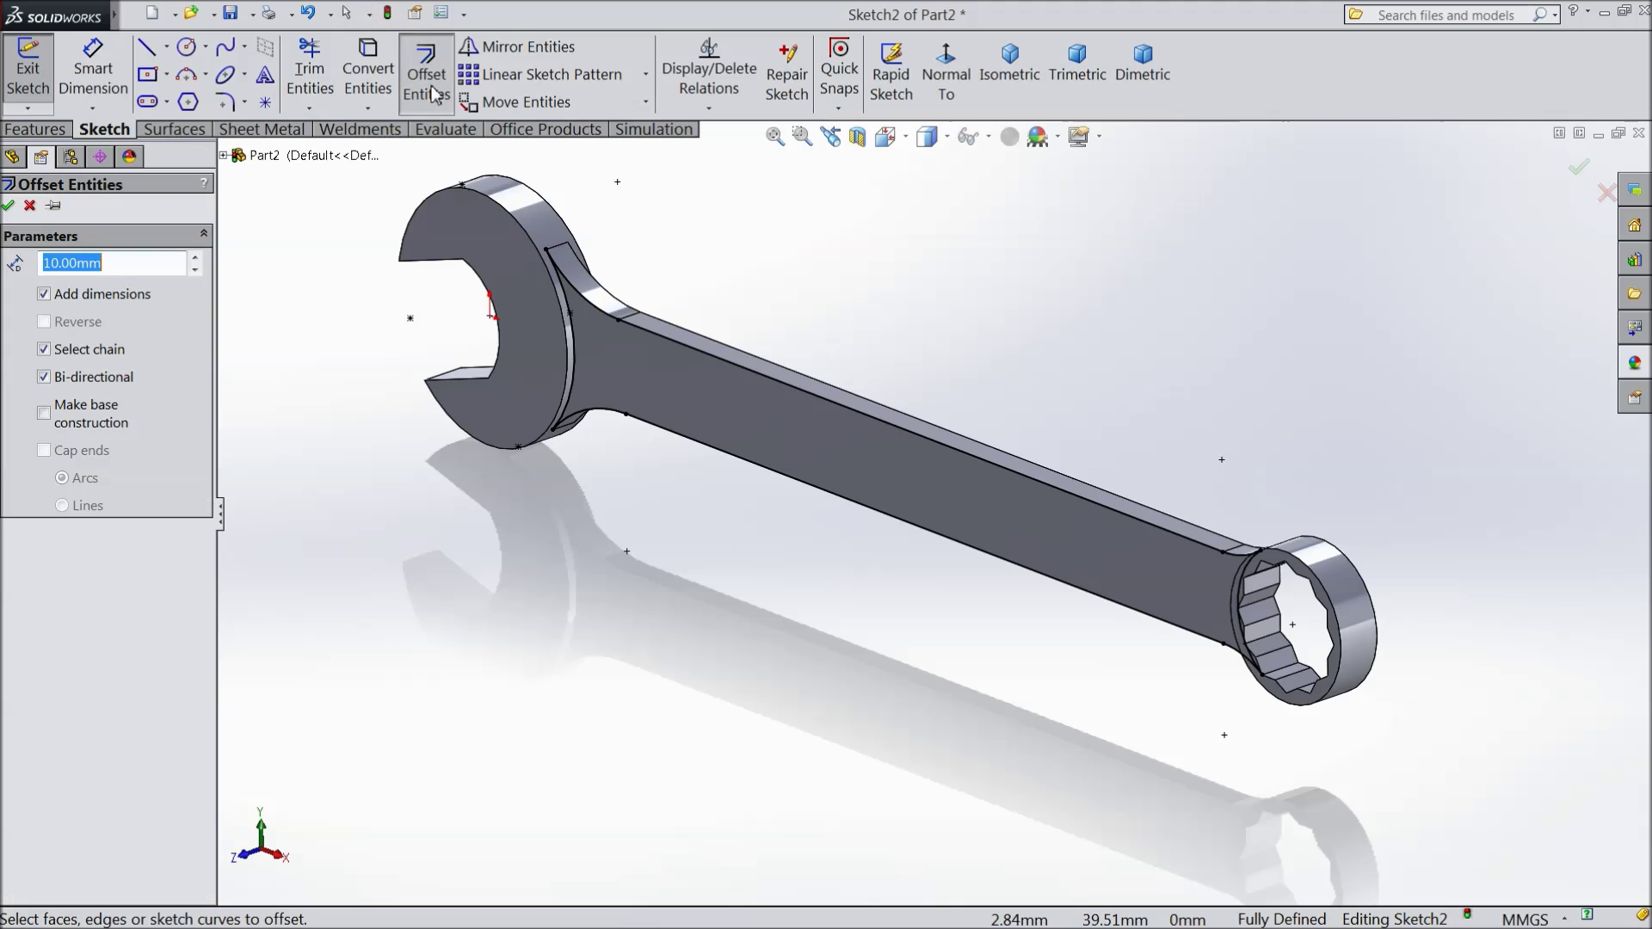
pyautogui.click(779, 386)
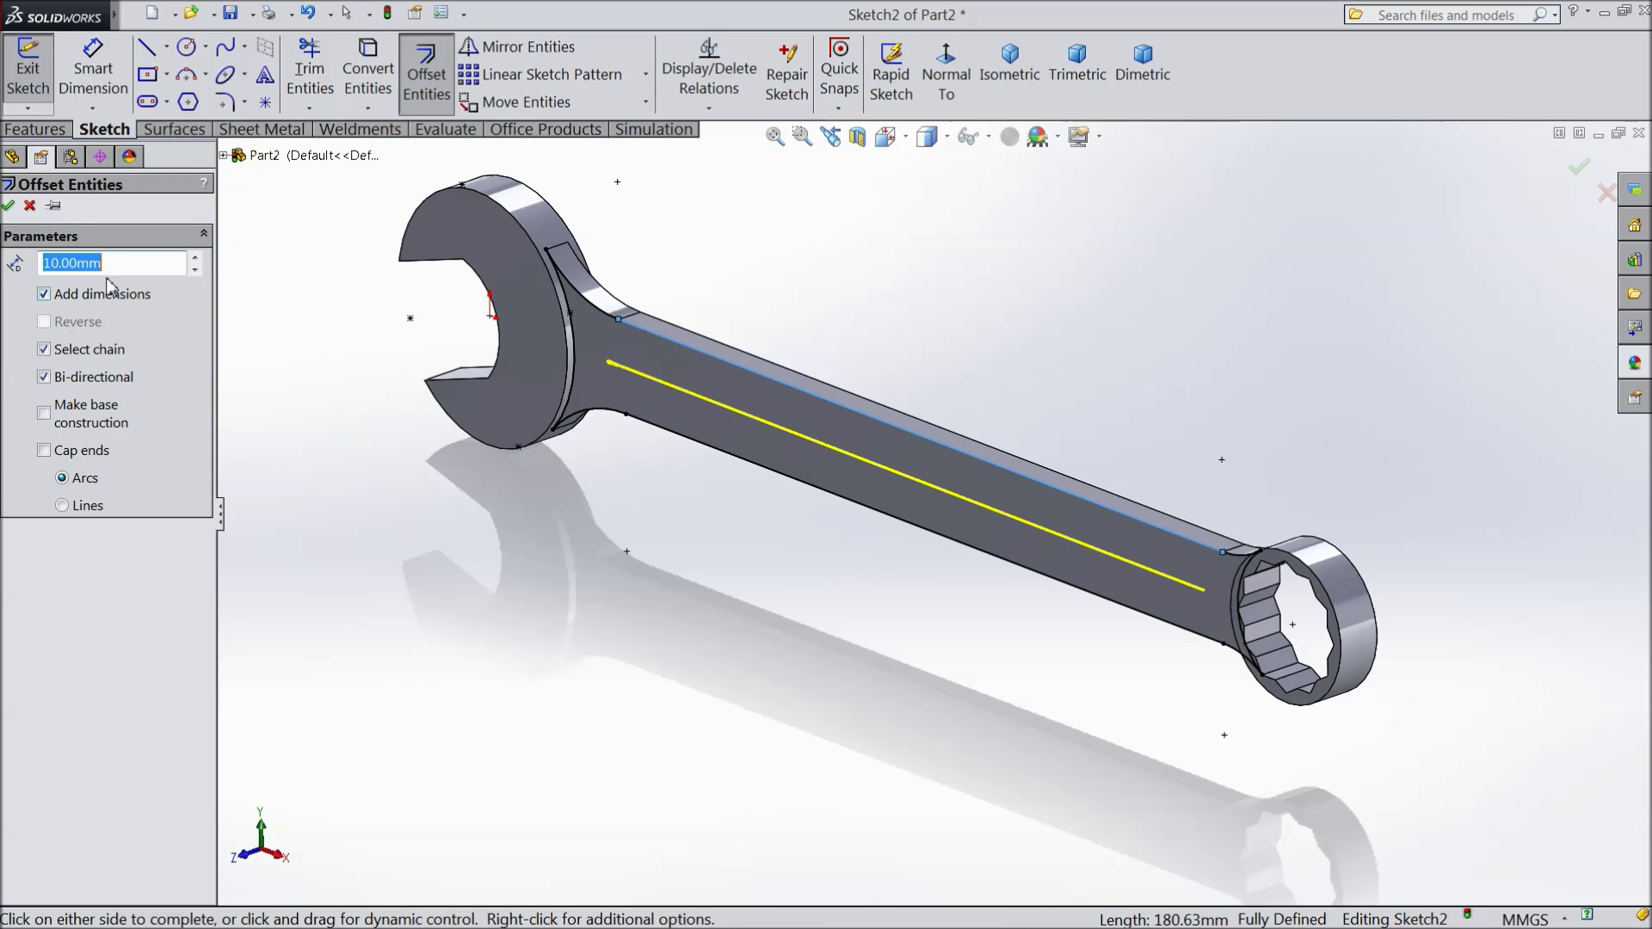
pyautogui.write('2')
pyautogui.press('Return')
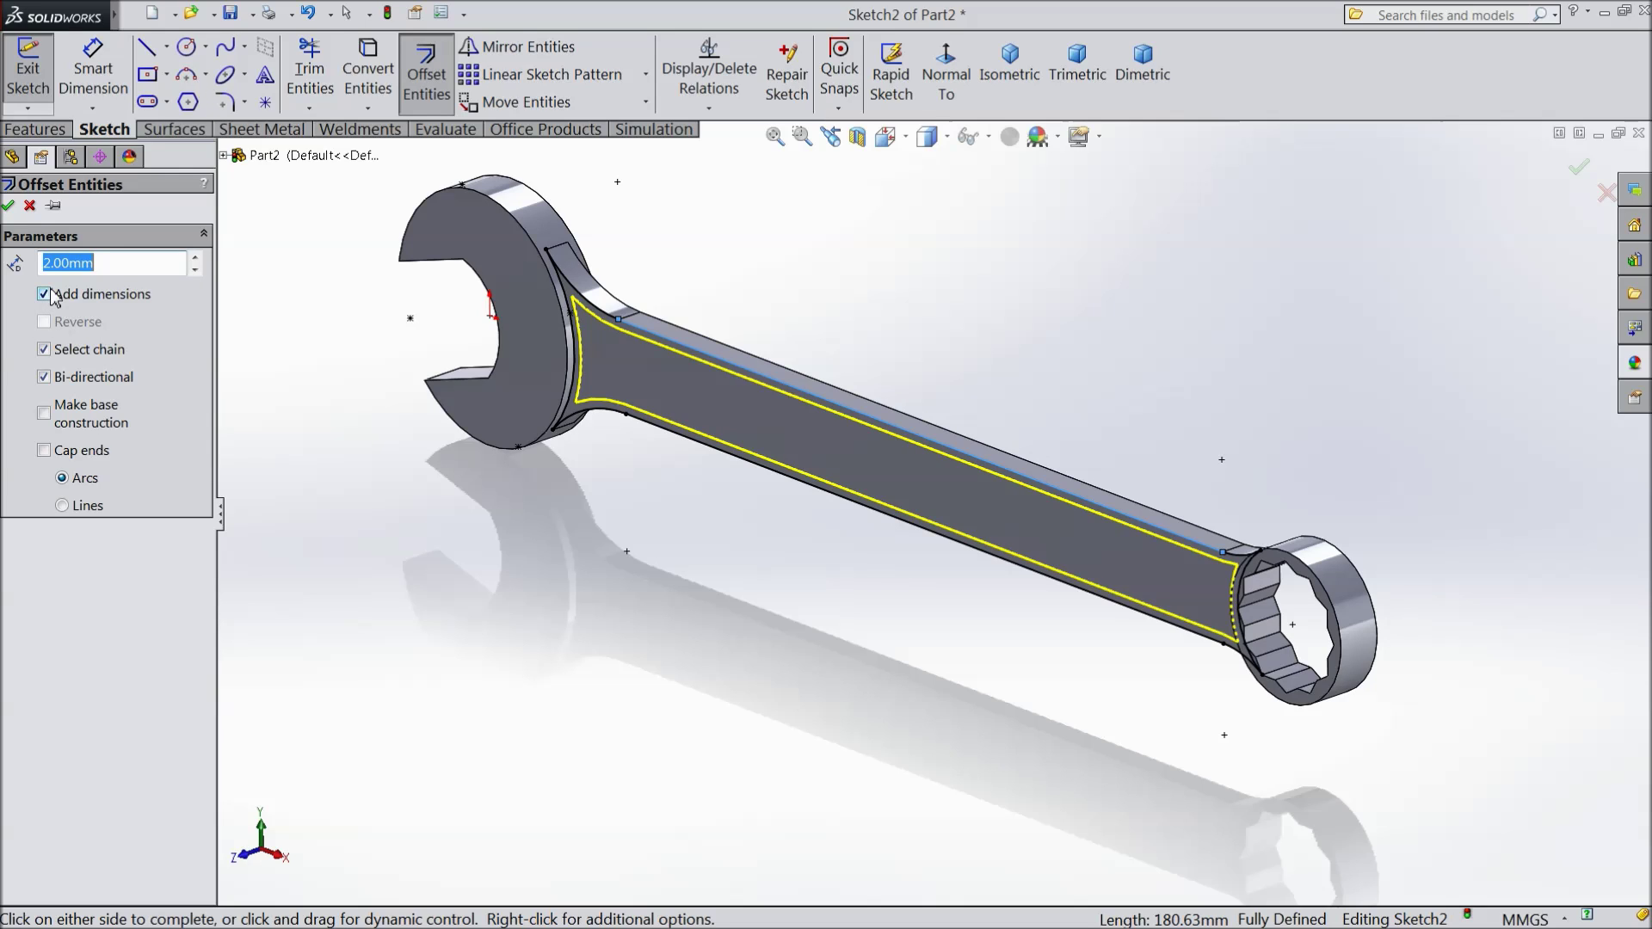
pyautogui.press('Return')
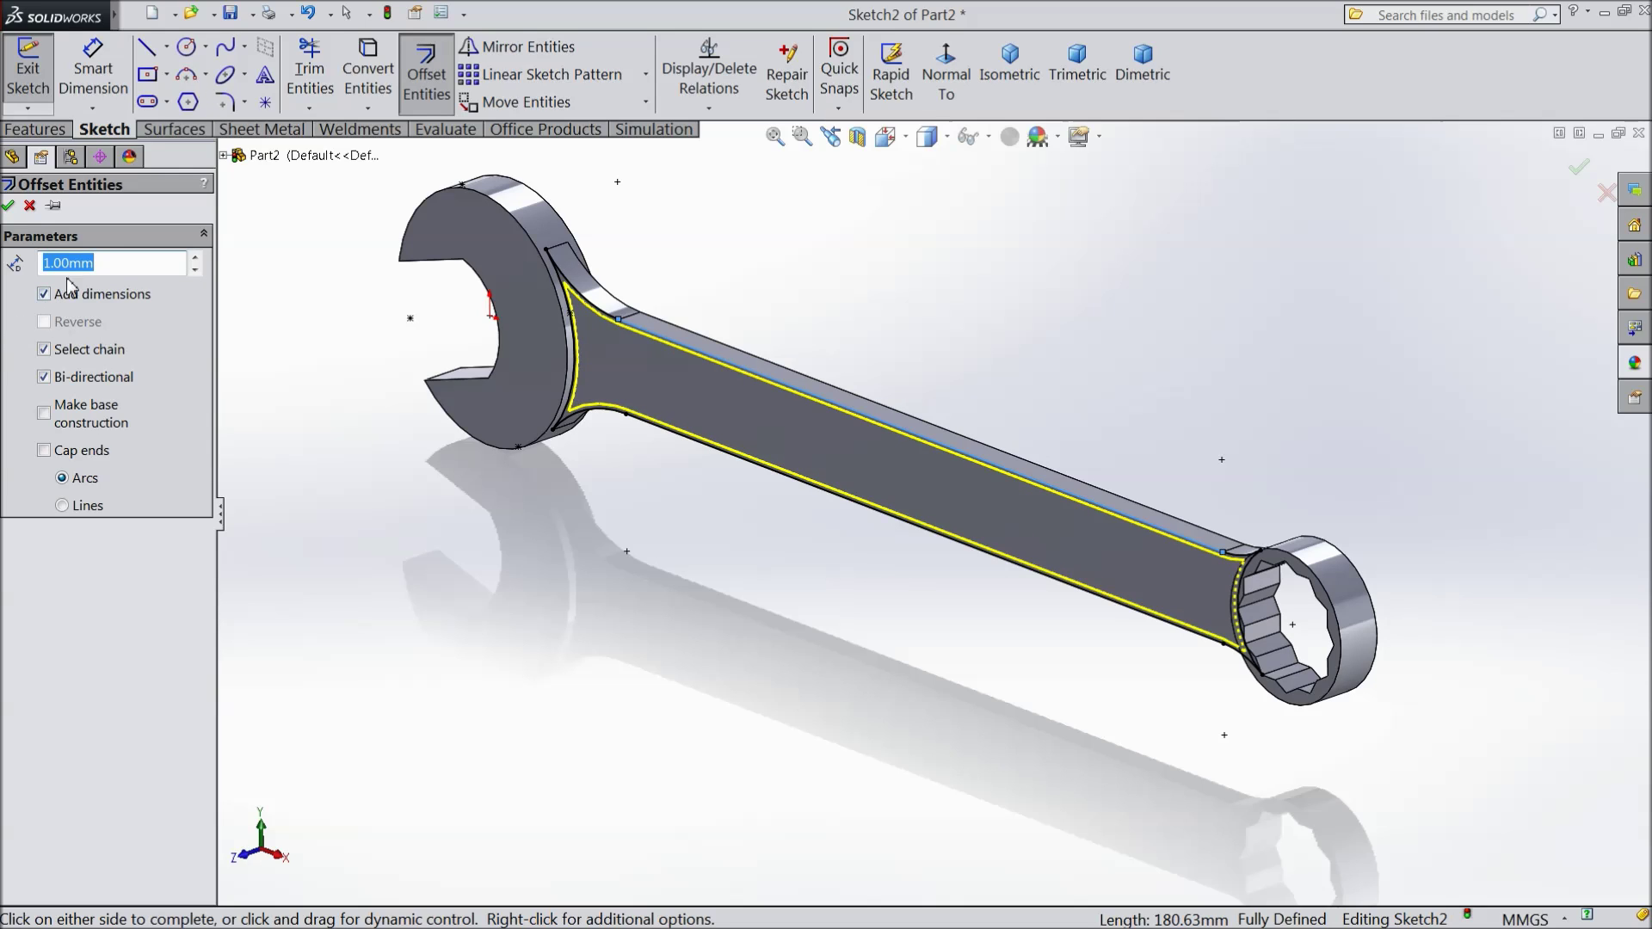
pyautogui.write('3')
pyautogui.press('Return')
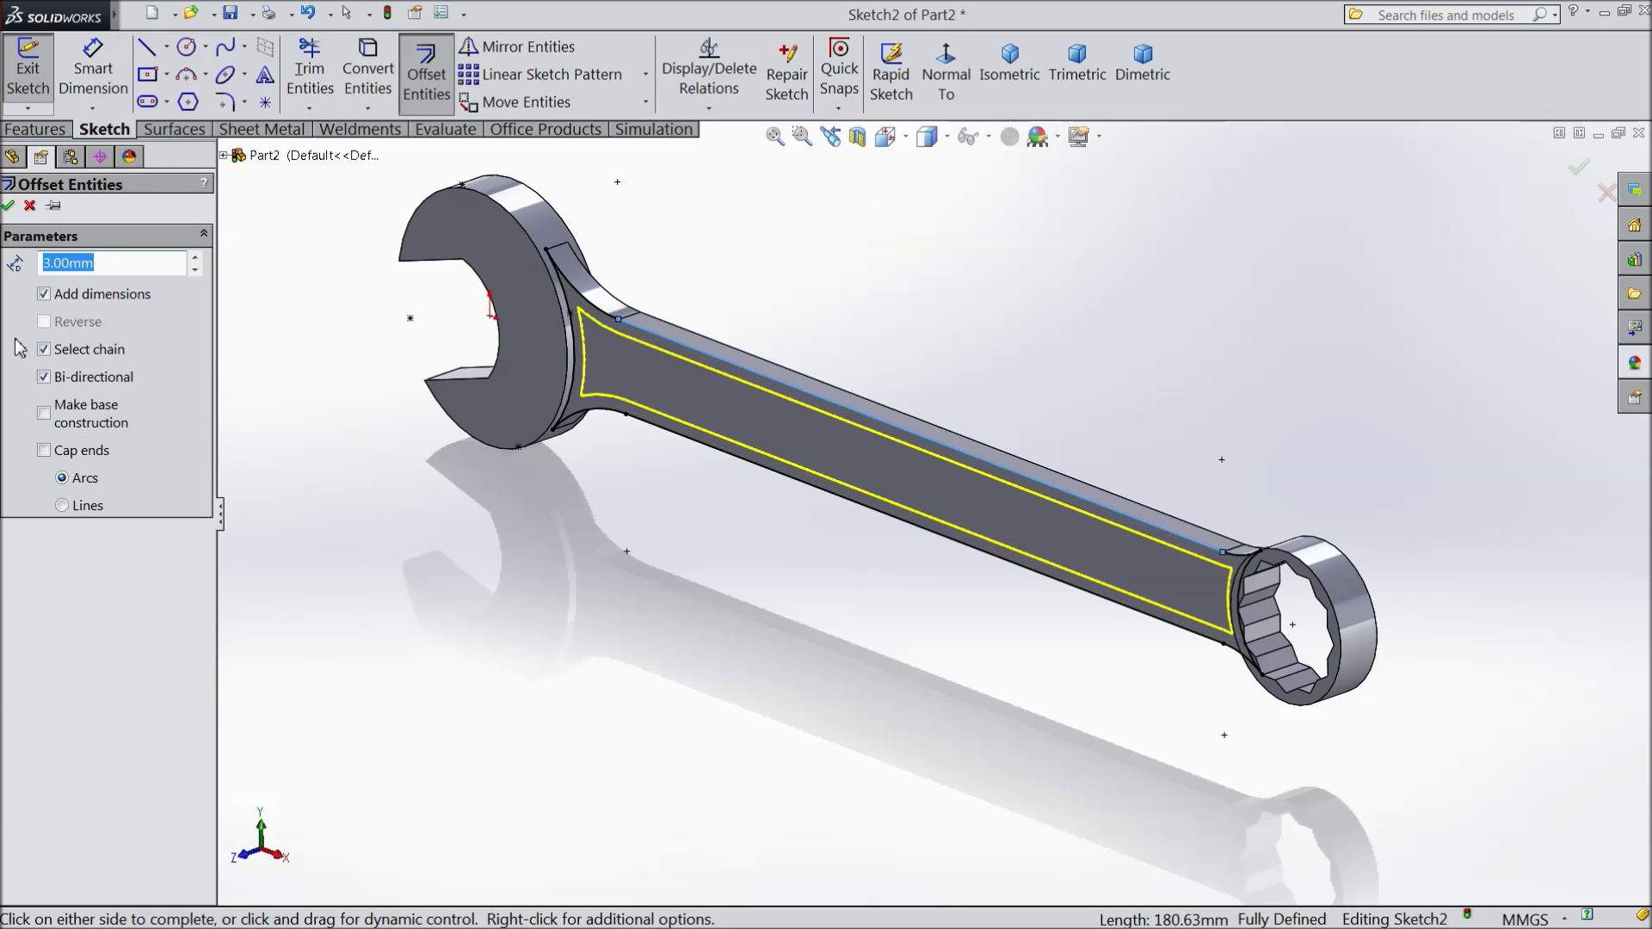
pyautogui.moveTo(433, 523); pyautogui.dragTo(346, 461, button='middle')
pyautogui.write('5')
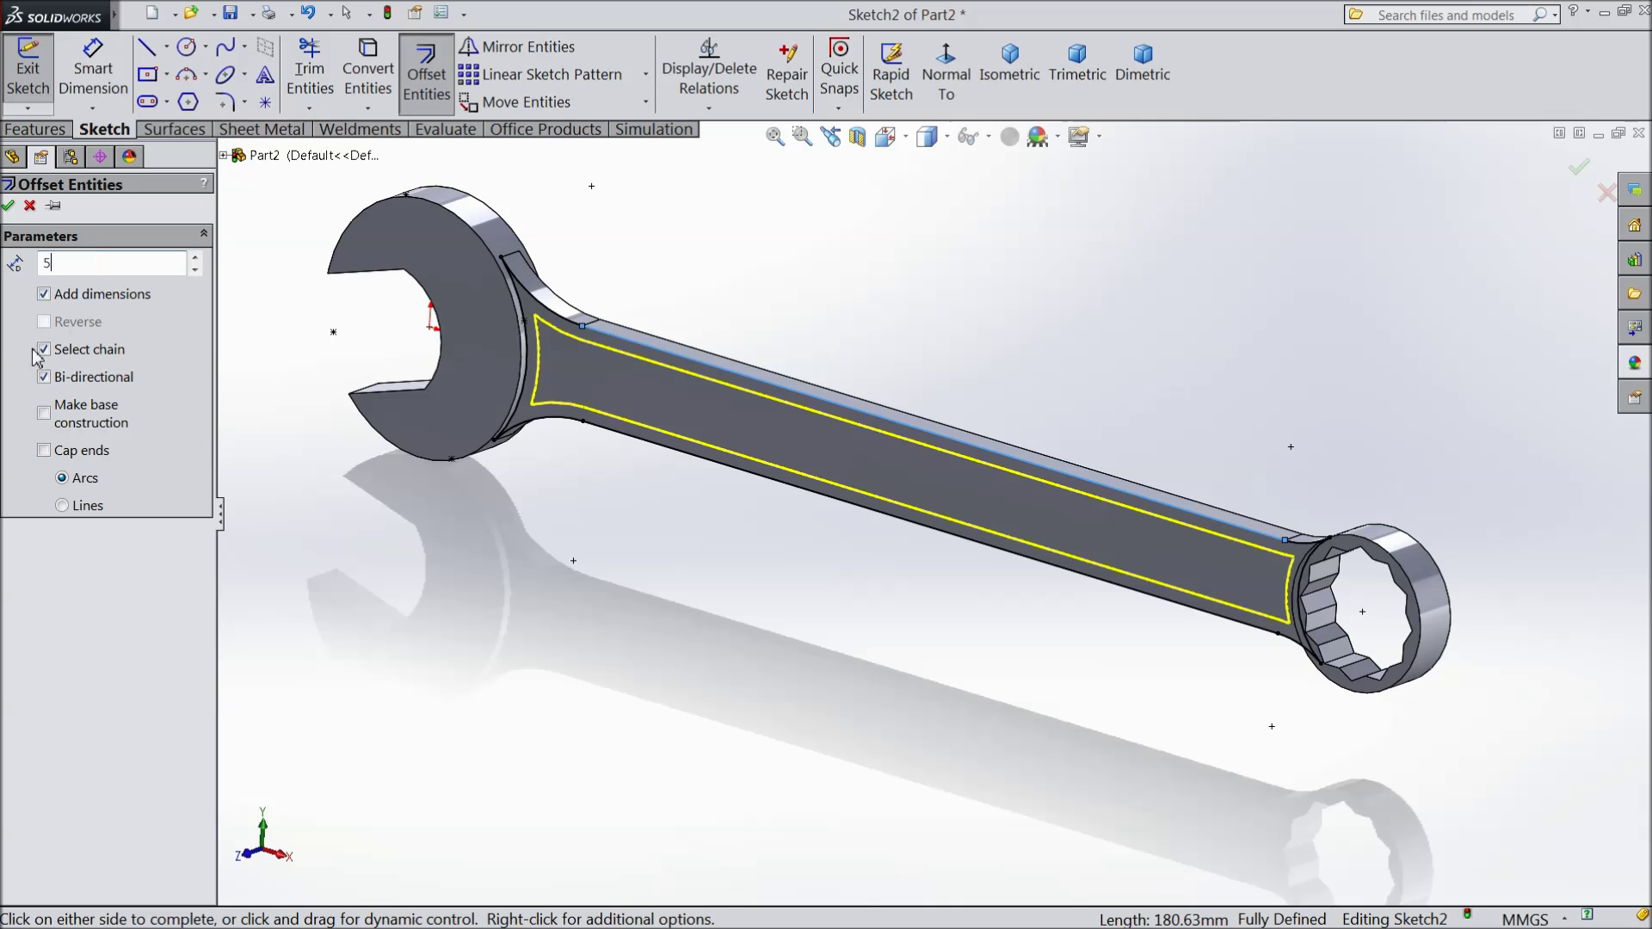
pyautogui.press('Return')
pyautogui.moveTo(363, 461); pyautogui.dragTo(369, 483, button='middle')
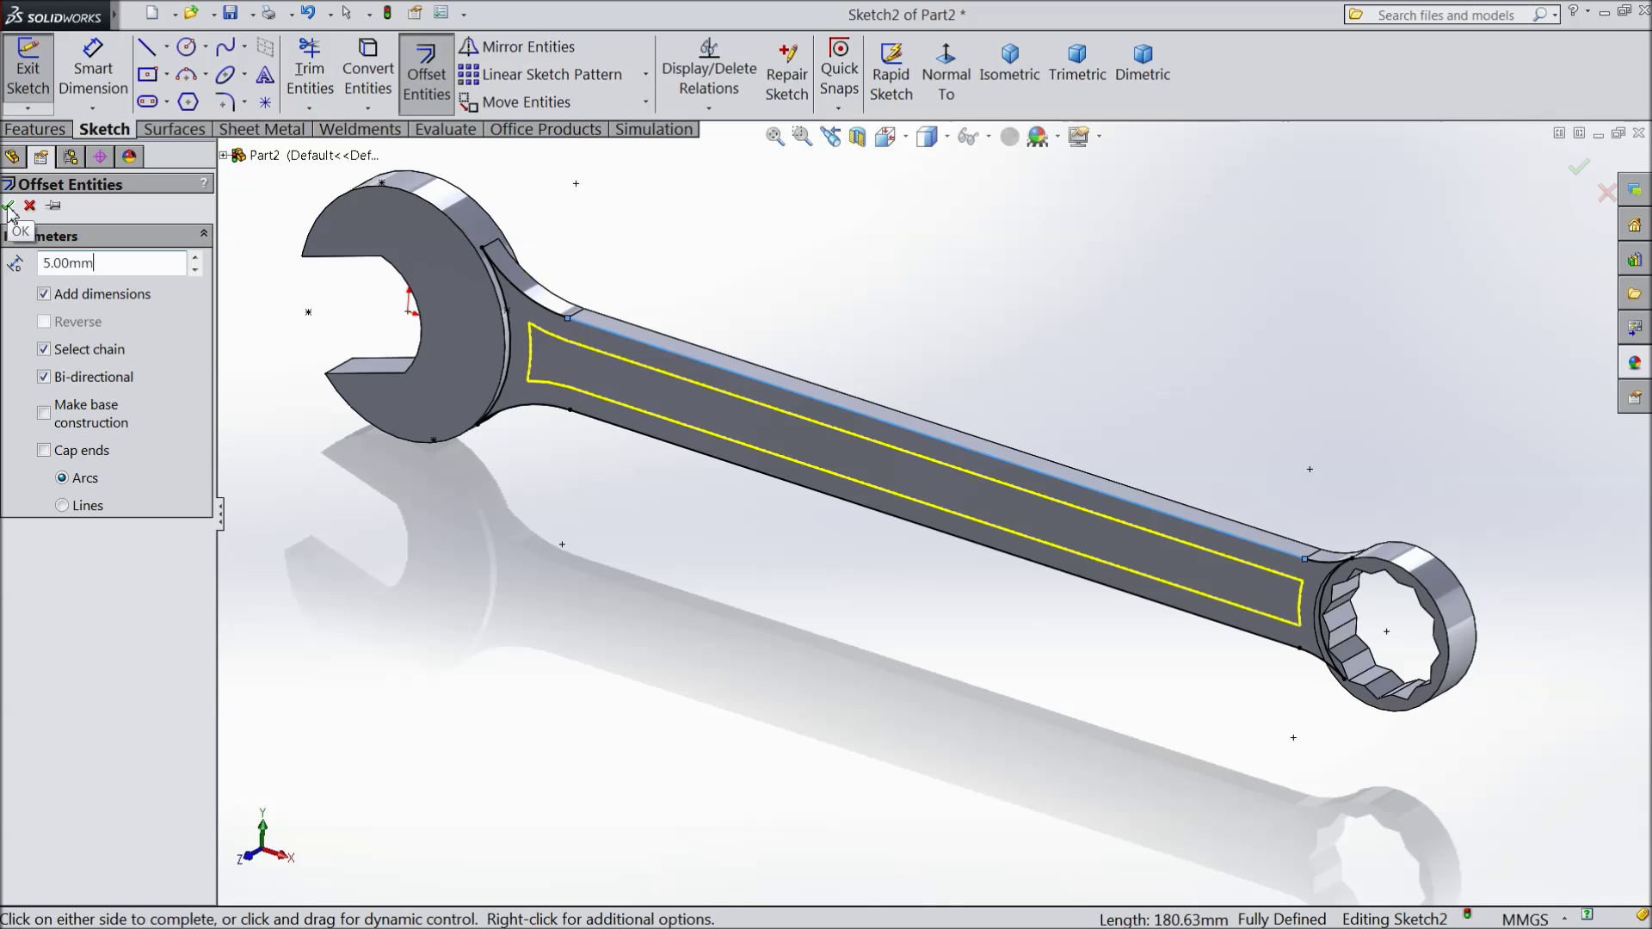
pyautogui.click(10, 208)
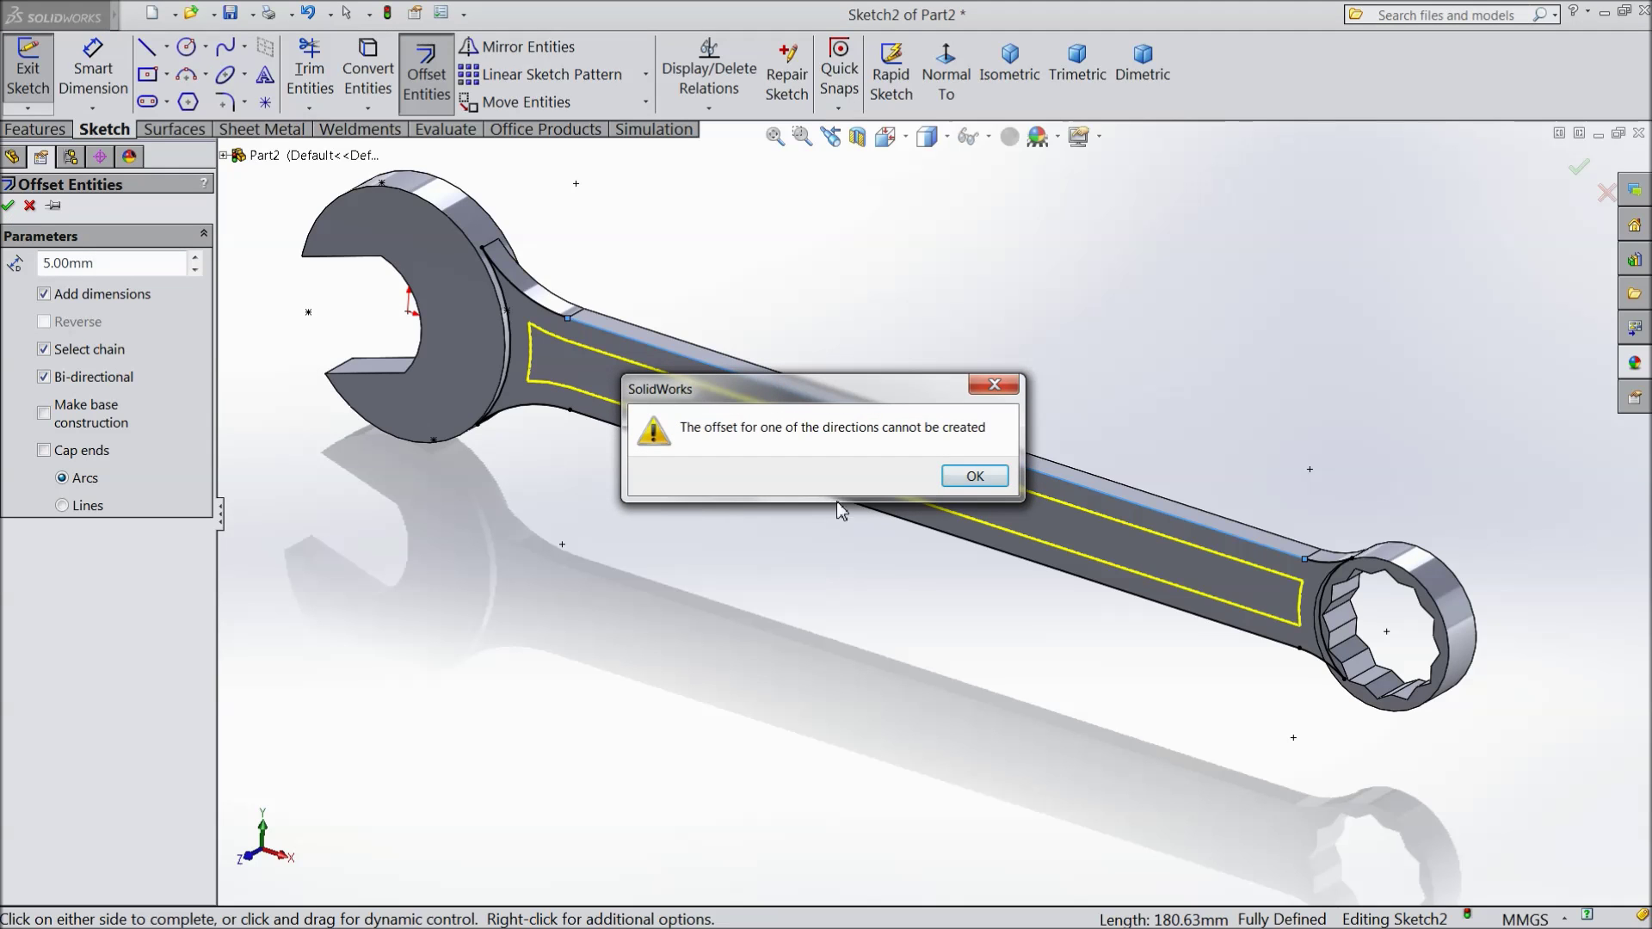
pyautogui.click(974, 479)
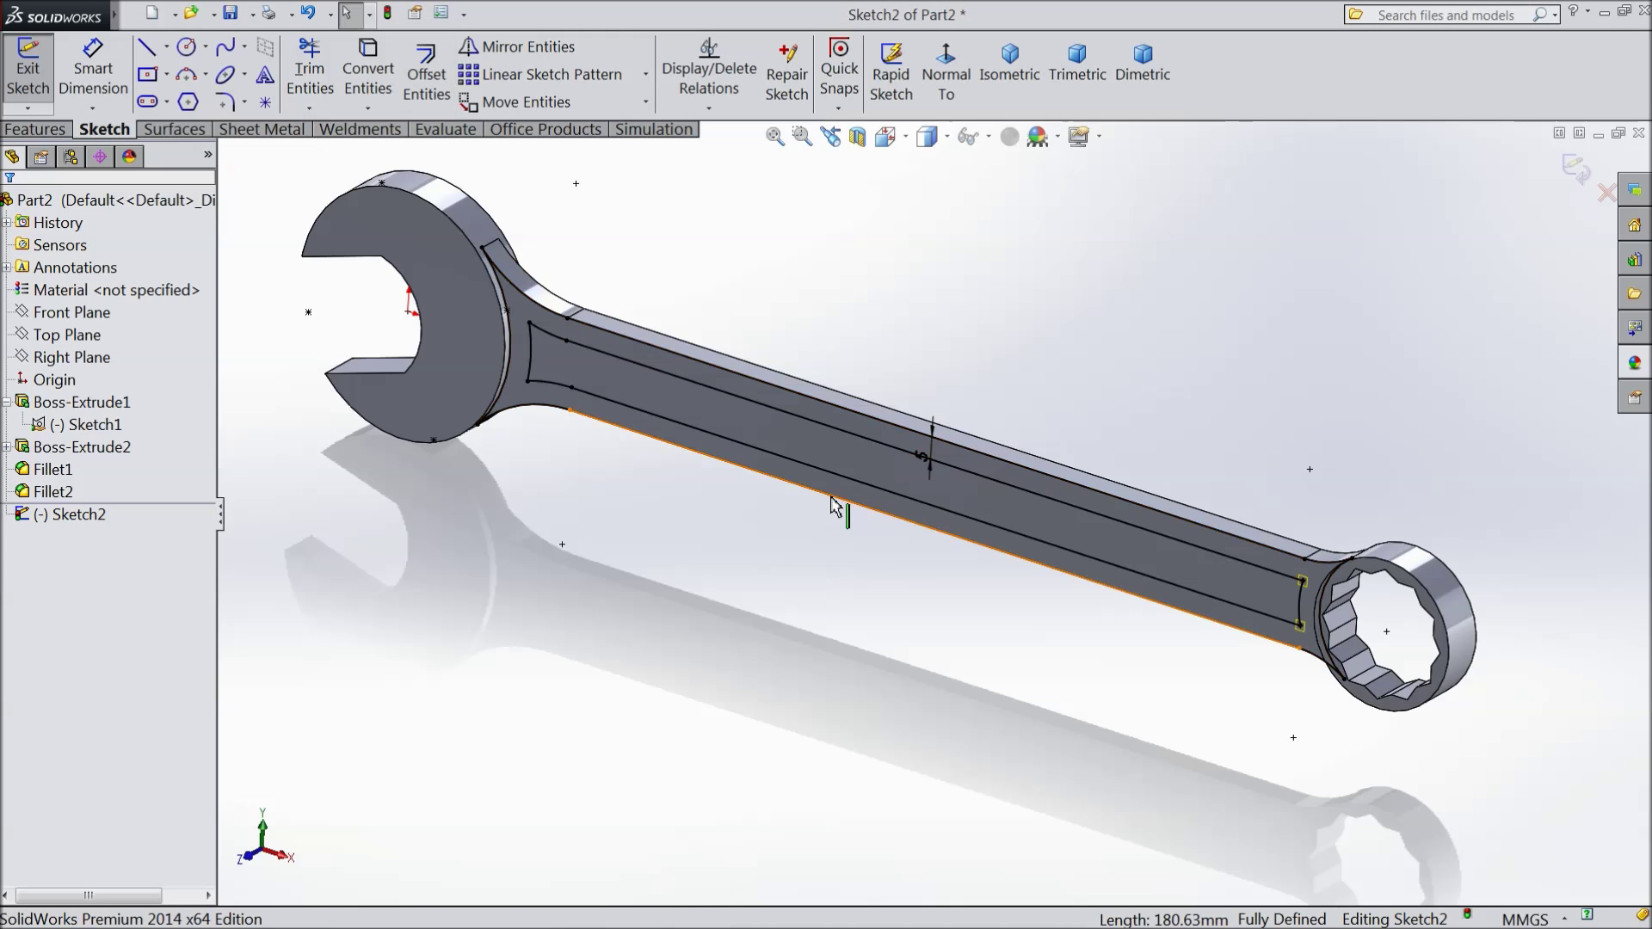
pyautogui.click(31, 129)
# Cut the inner handle region 1 mm deep (Blind) to create Cut-Extrude1.
pyautogui.click(357, 71)
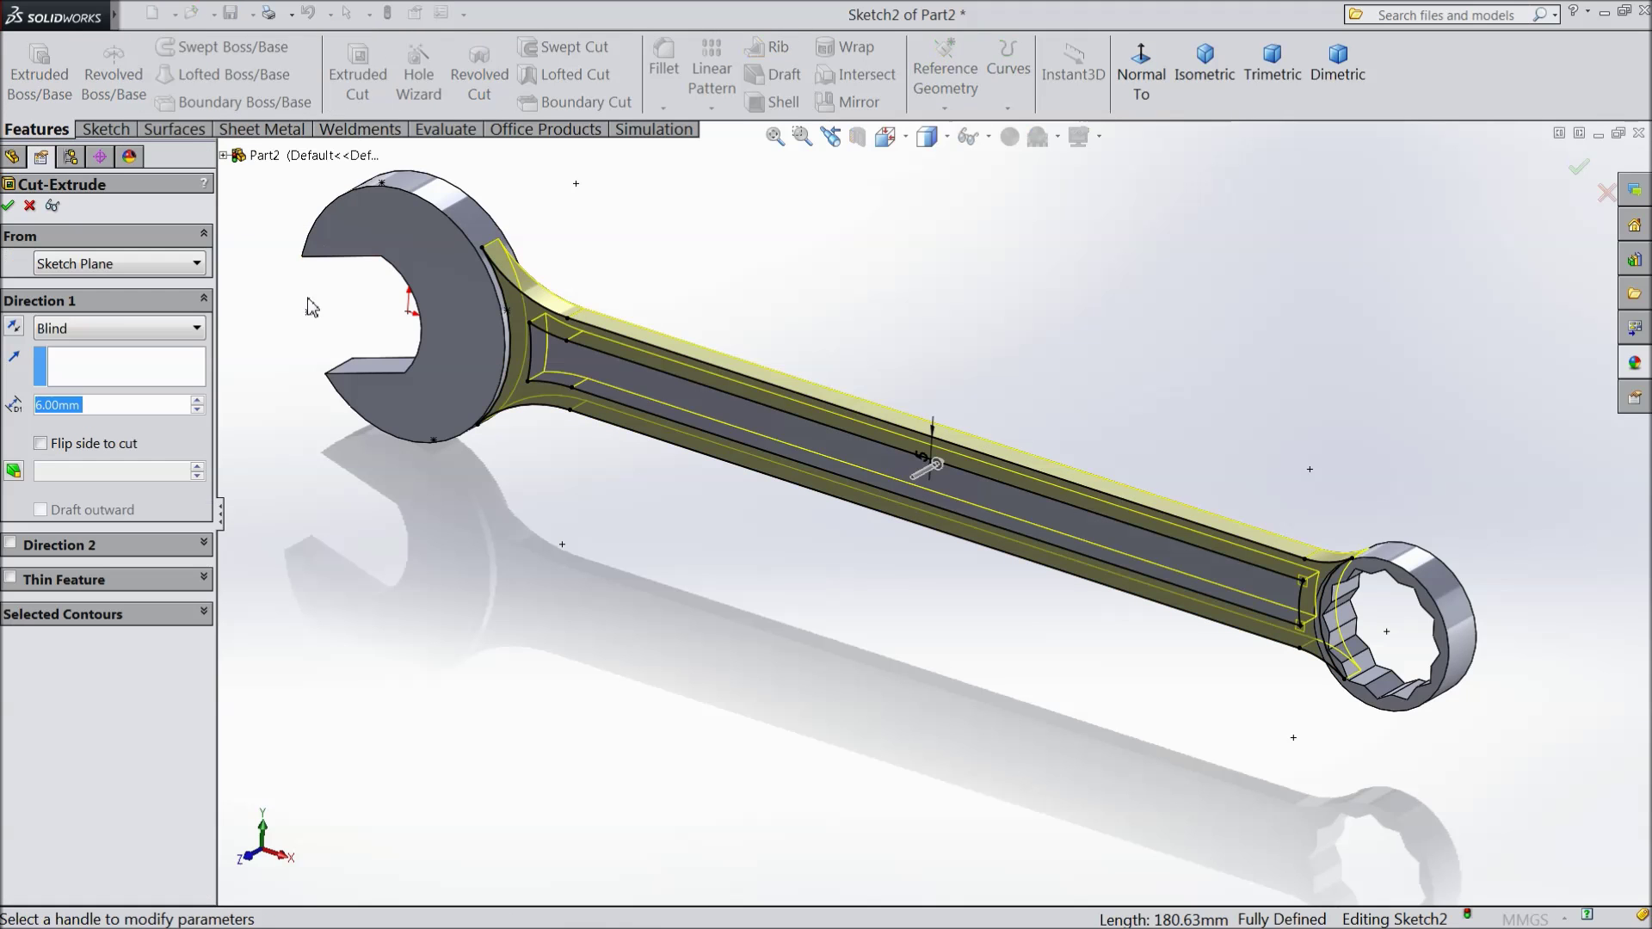
pyautogui.click(87, 614)
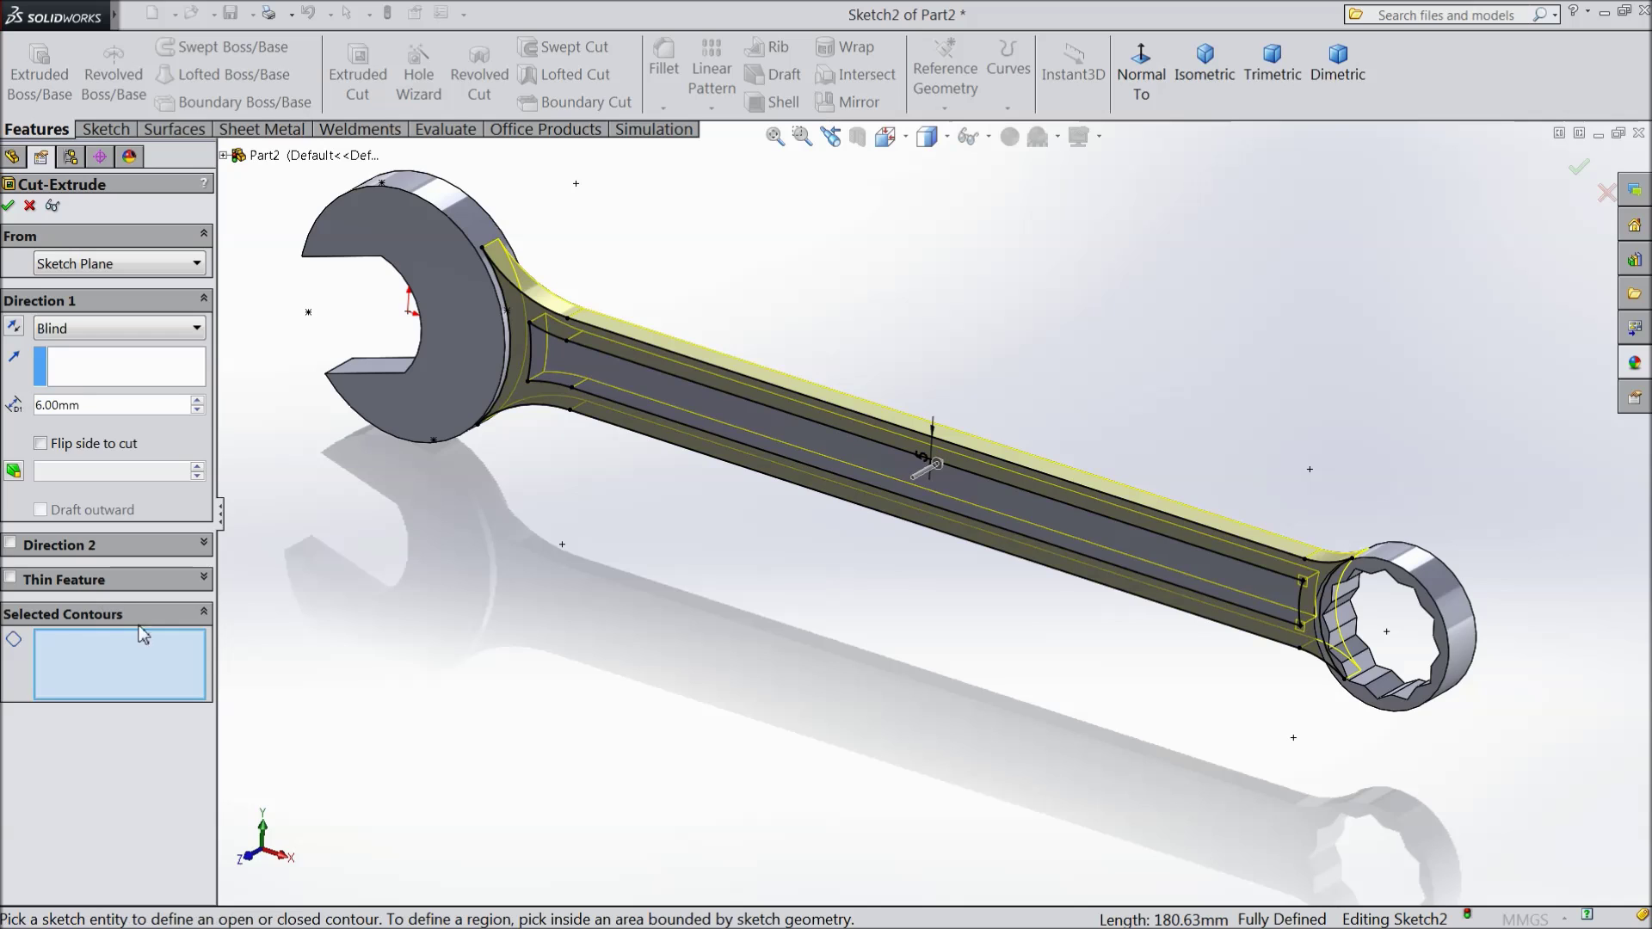
pyautogui.click(641, 383)
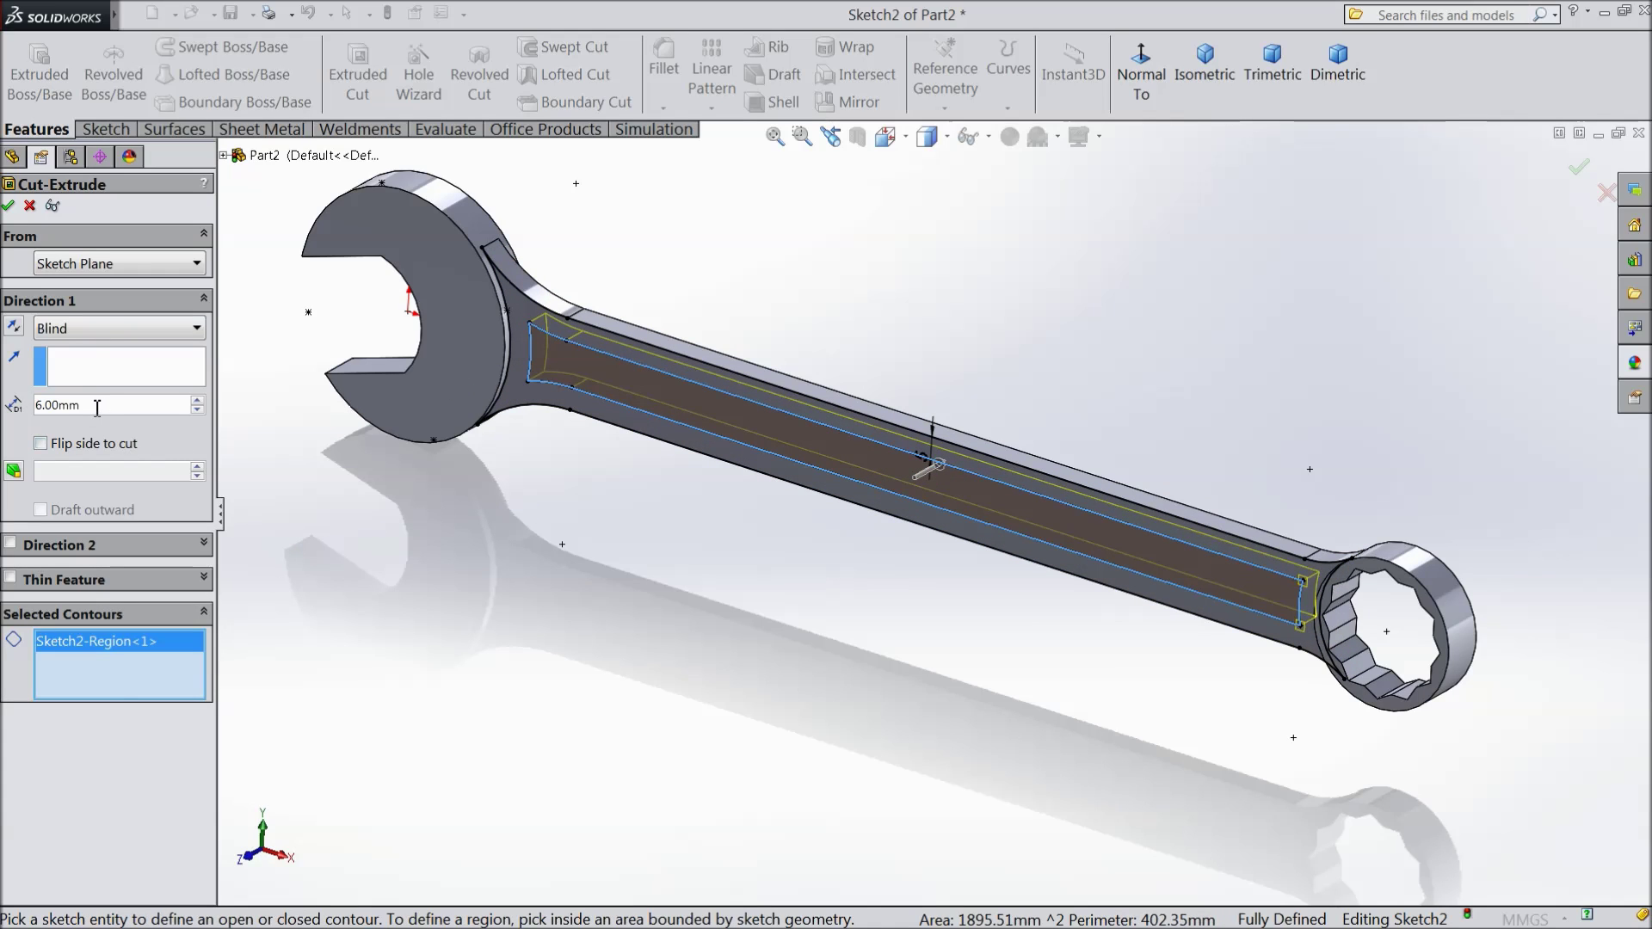
pyautogui.write('1')
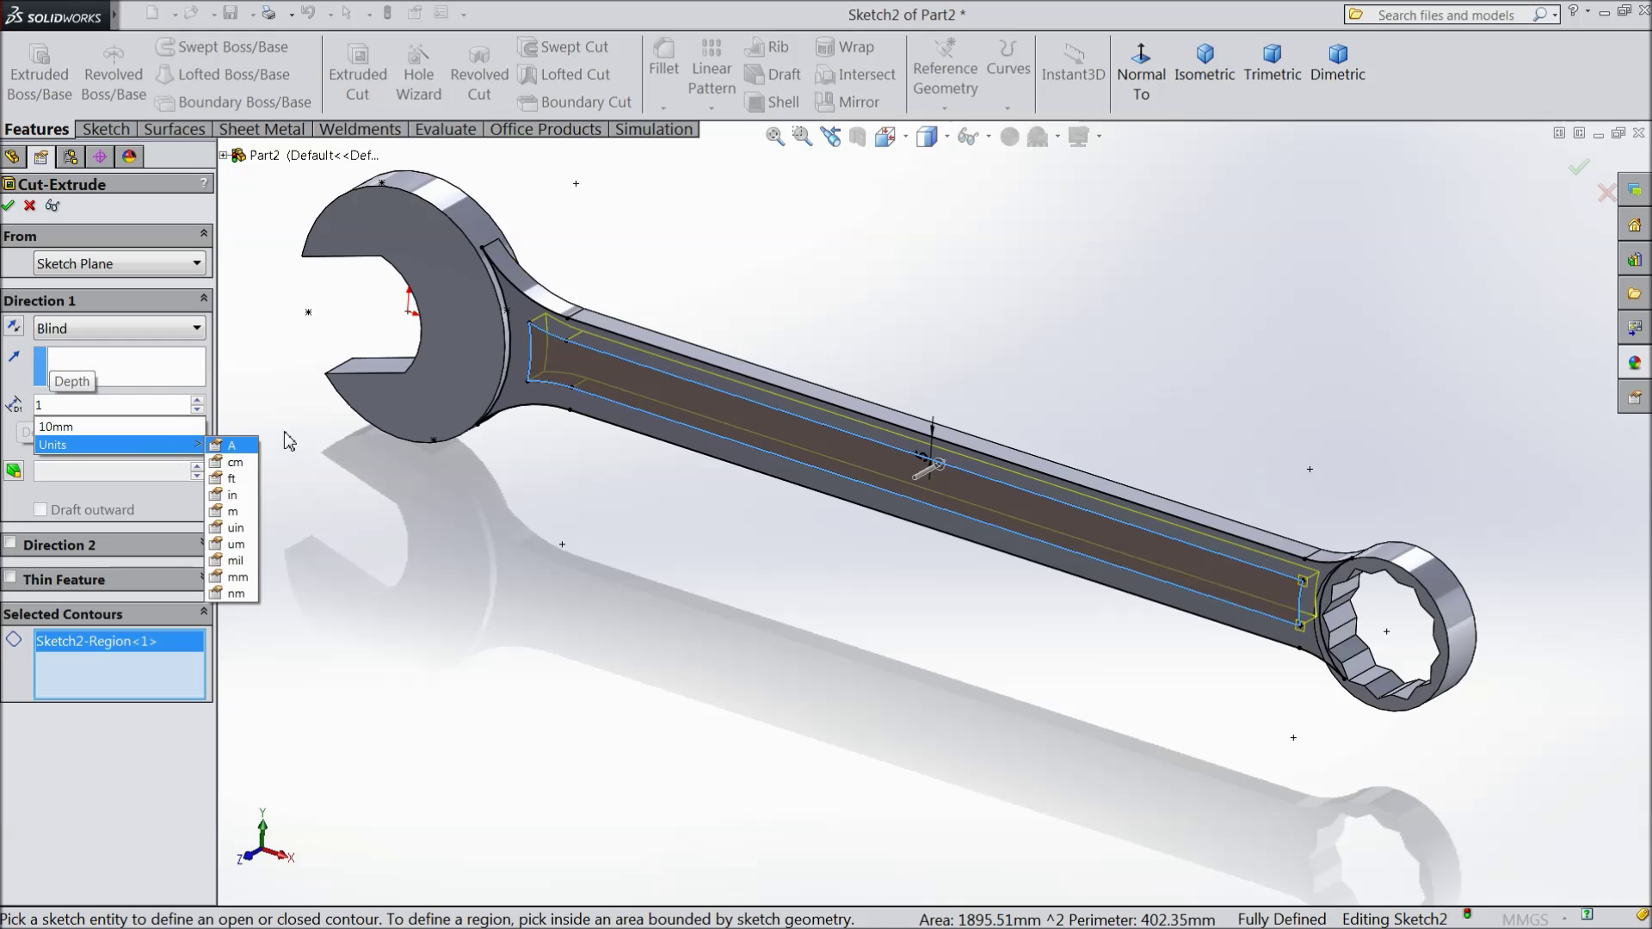
pyautogui.press('Return')
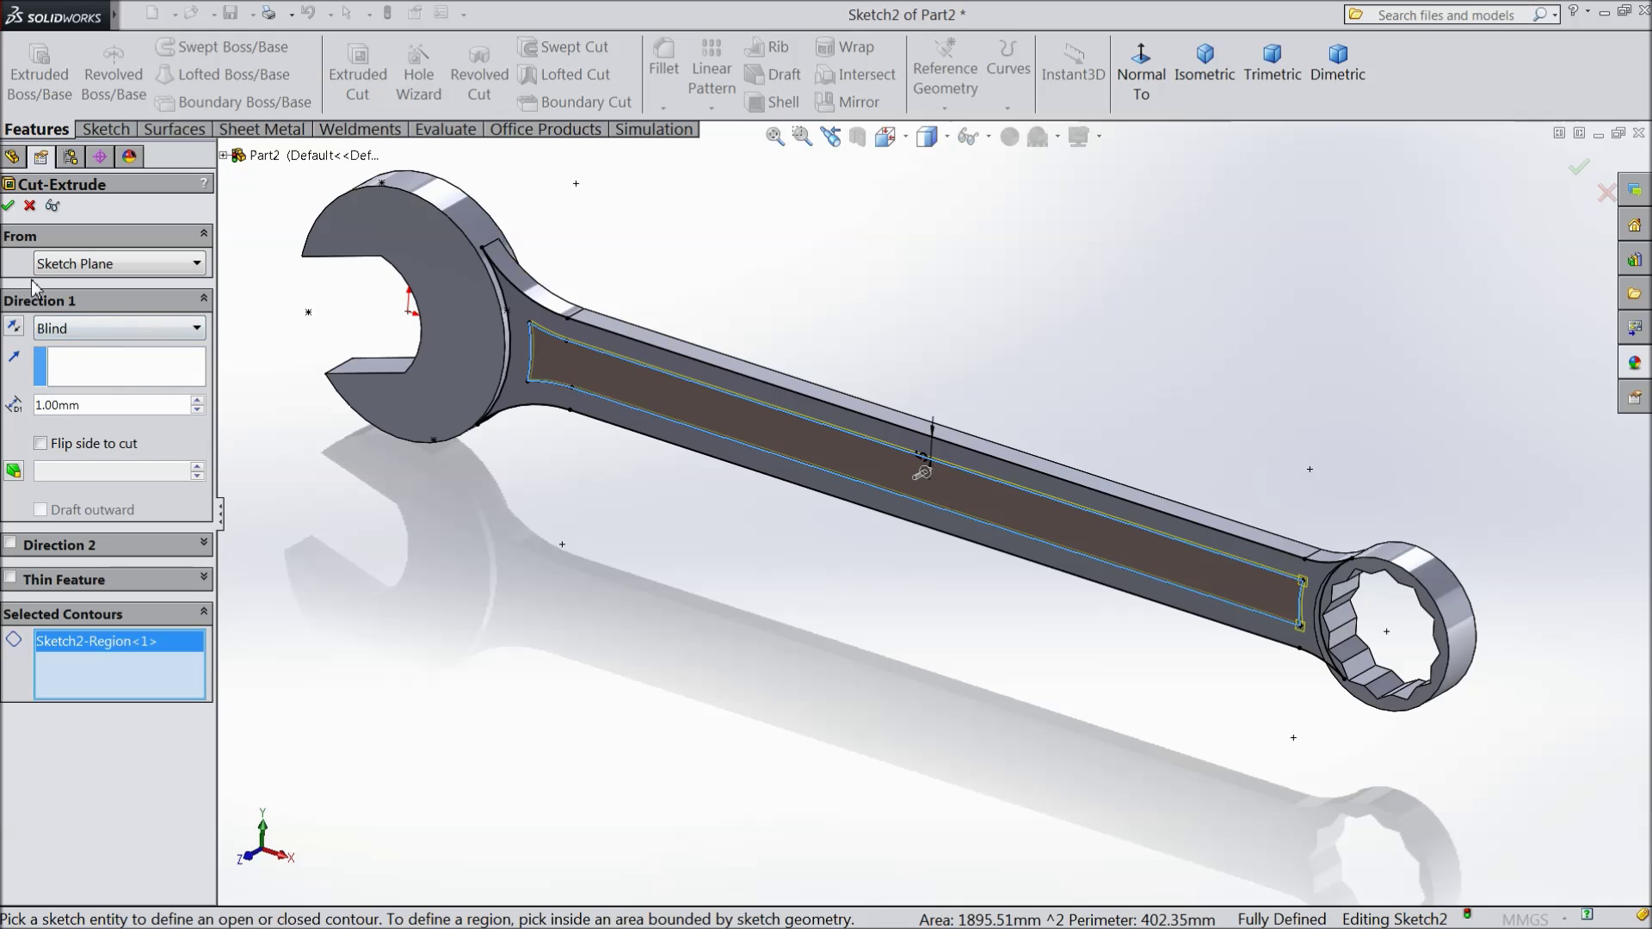
pyautogui.click(10, 207)
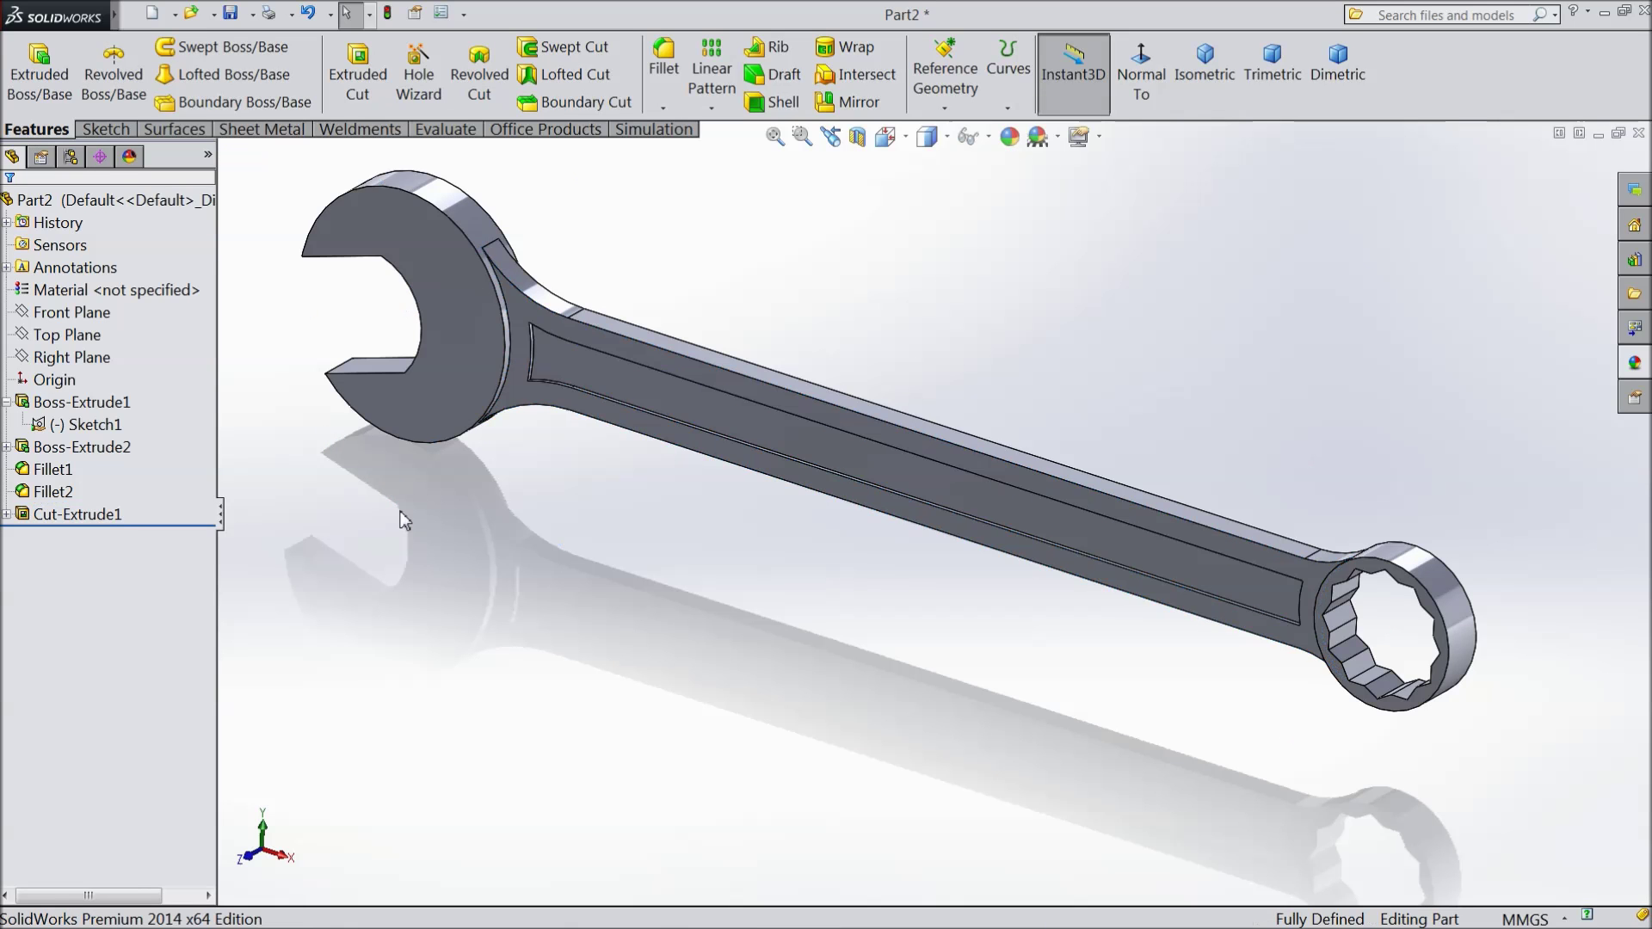
# Start a fillet on the first pocket corner edge with a 3 mm radius.
pyautogui.moveTo(401, 512); pyautogui.dragTo(412, 499, button='middle')
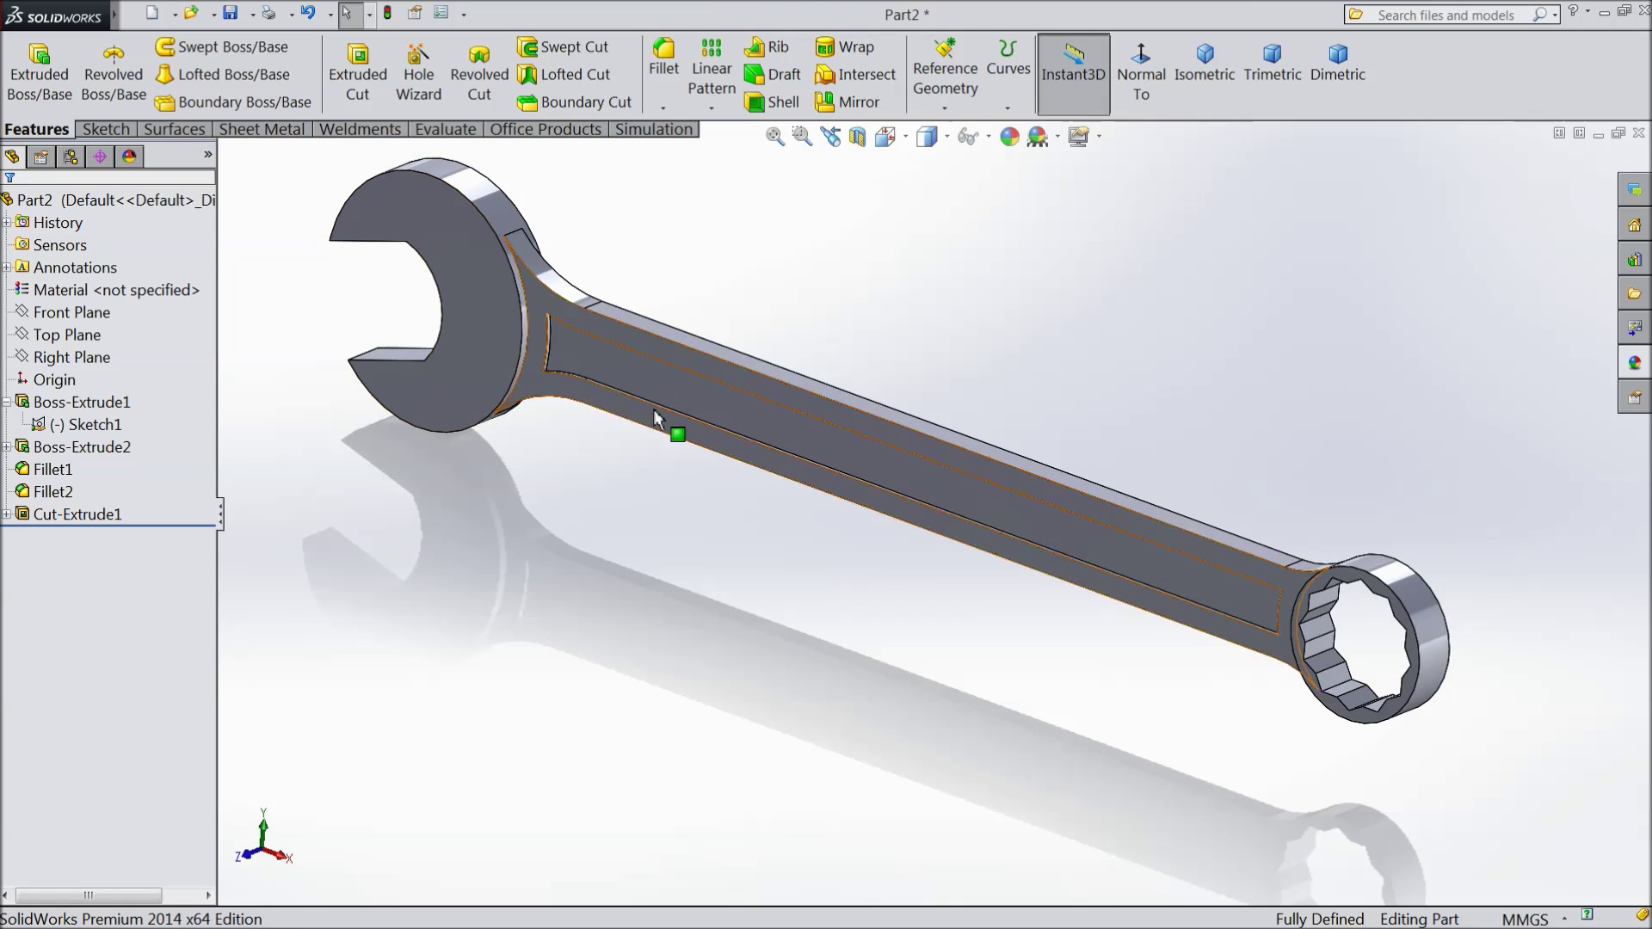
pyautogui.click(664, 59)
pyautogui.scroll(-6, 622, 396)
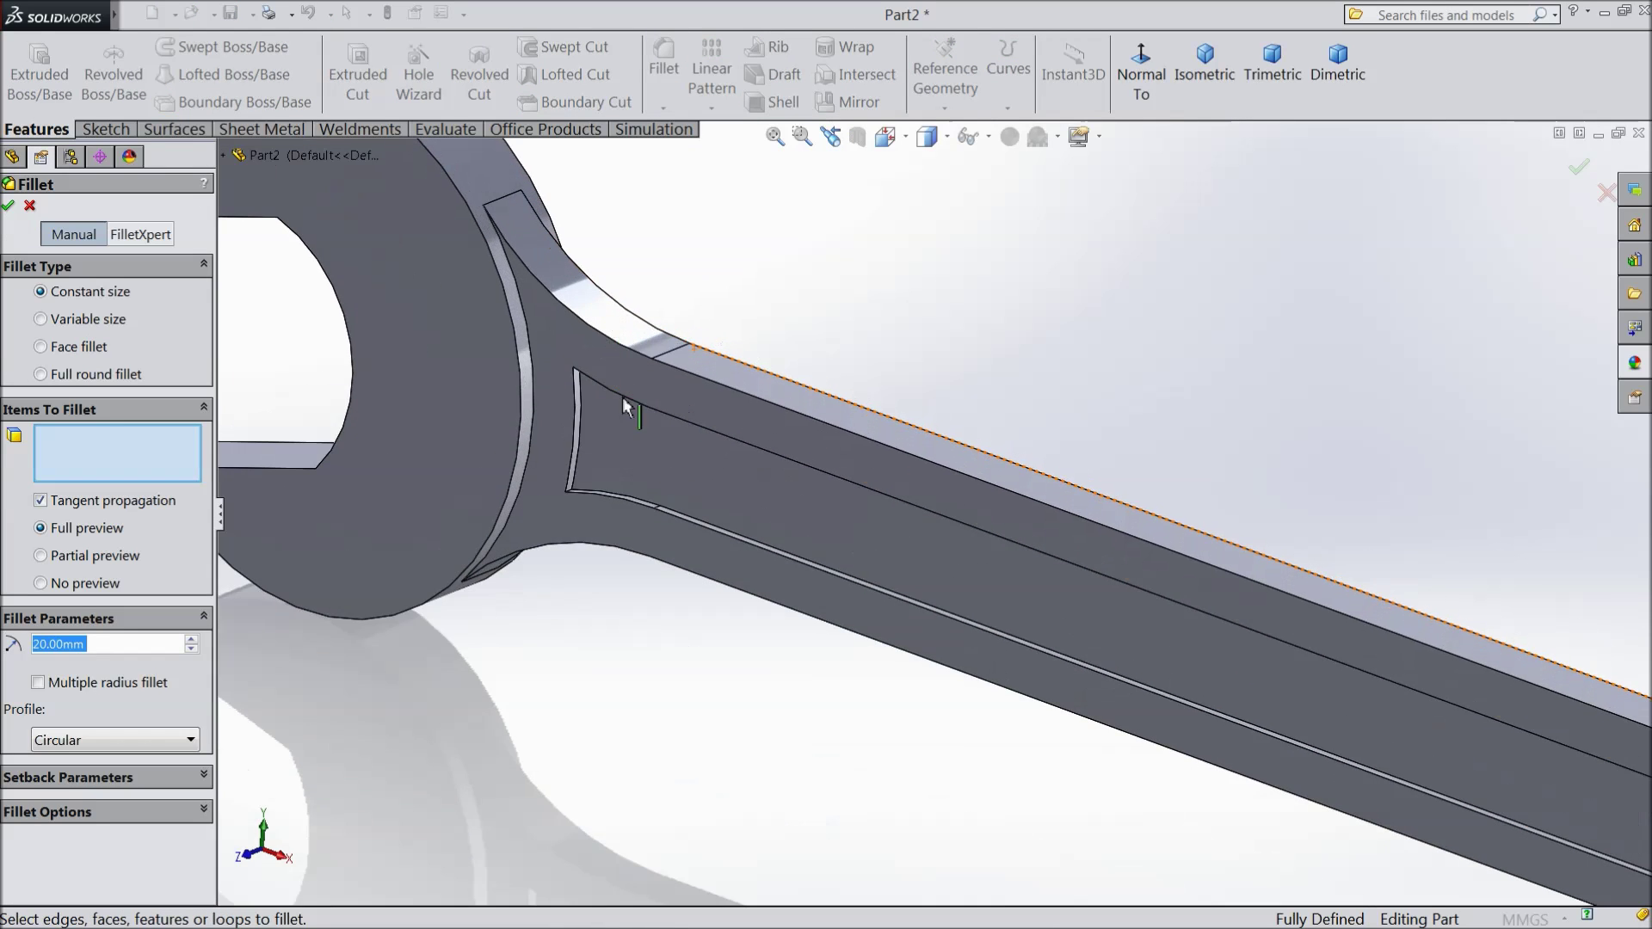
pyautogui.scroll(-4, 641, 430)
pyautogui.moveTo(641, 430); pyautogui.dragTo(605, 375, button='middle')
pyautogui.scroll(-3, 605, 376)
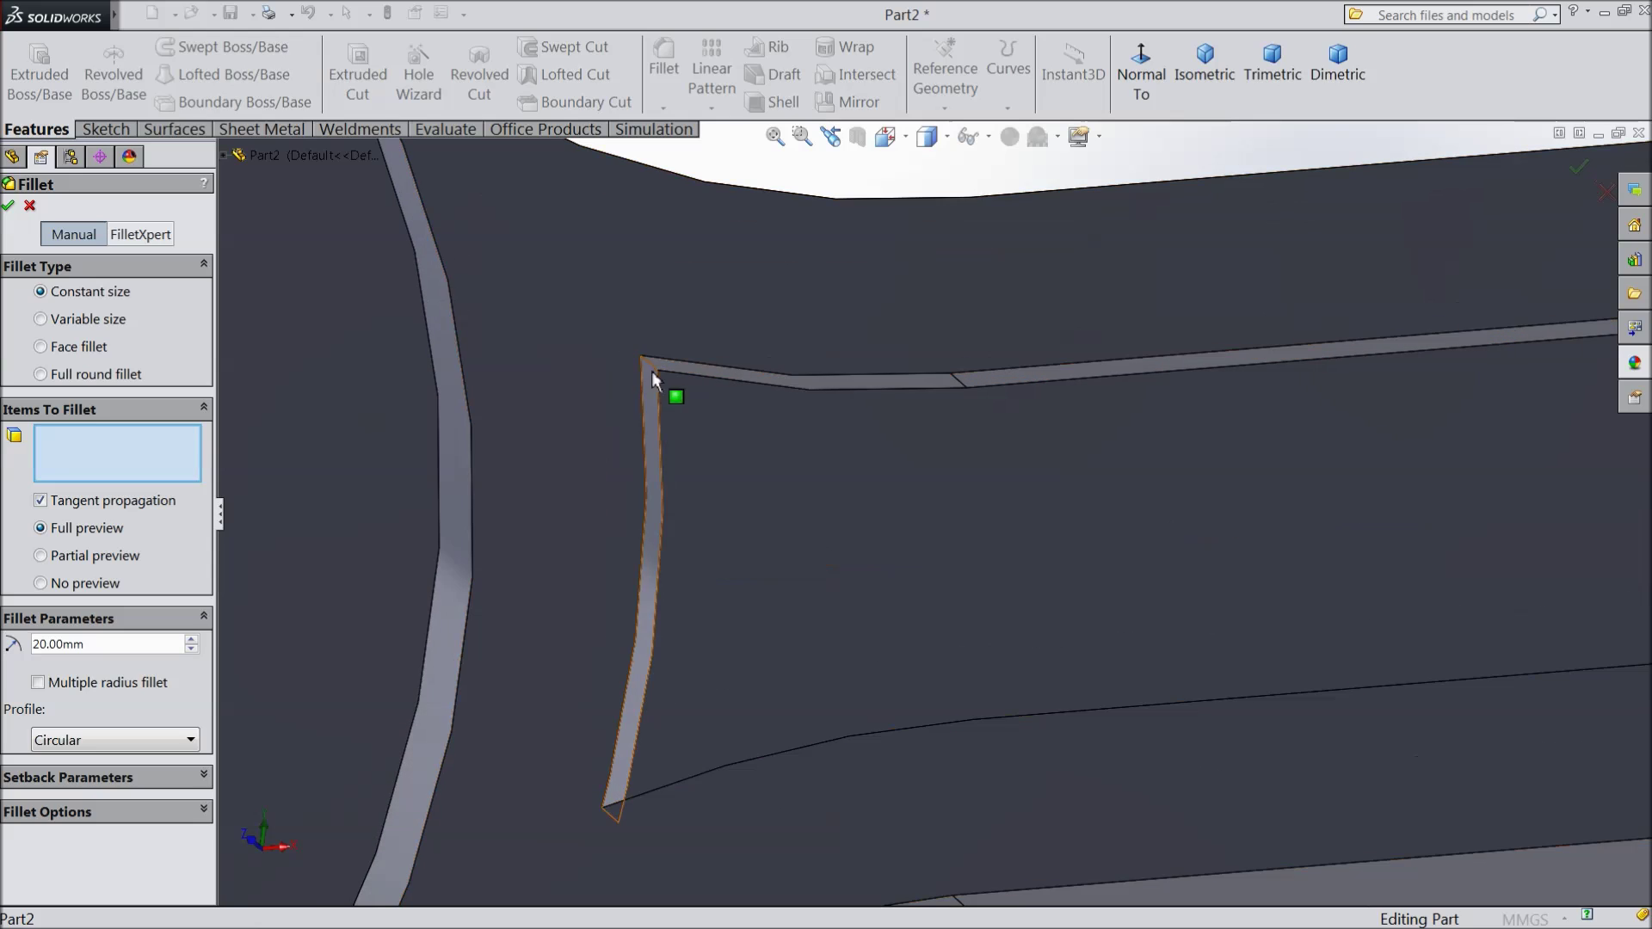
pyautogui.click(655, 370)
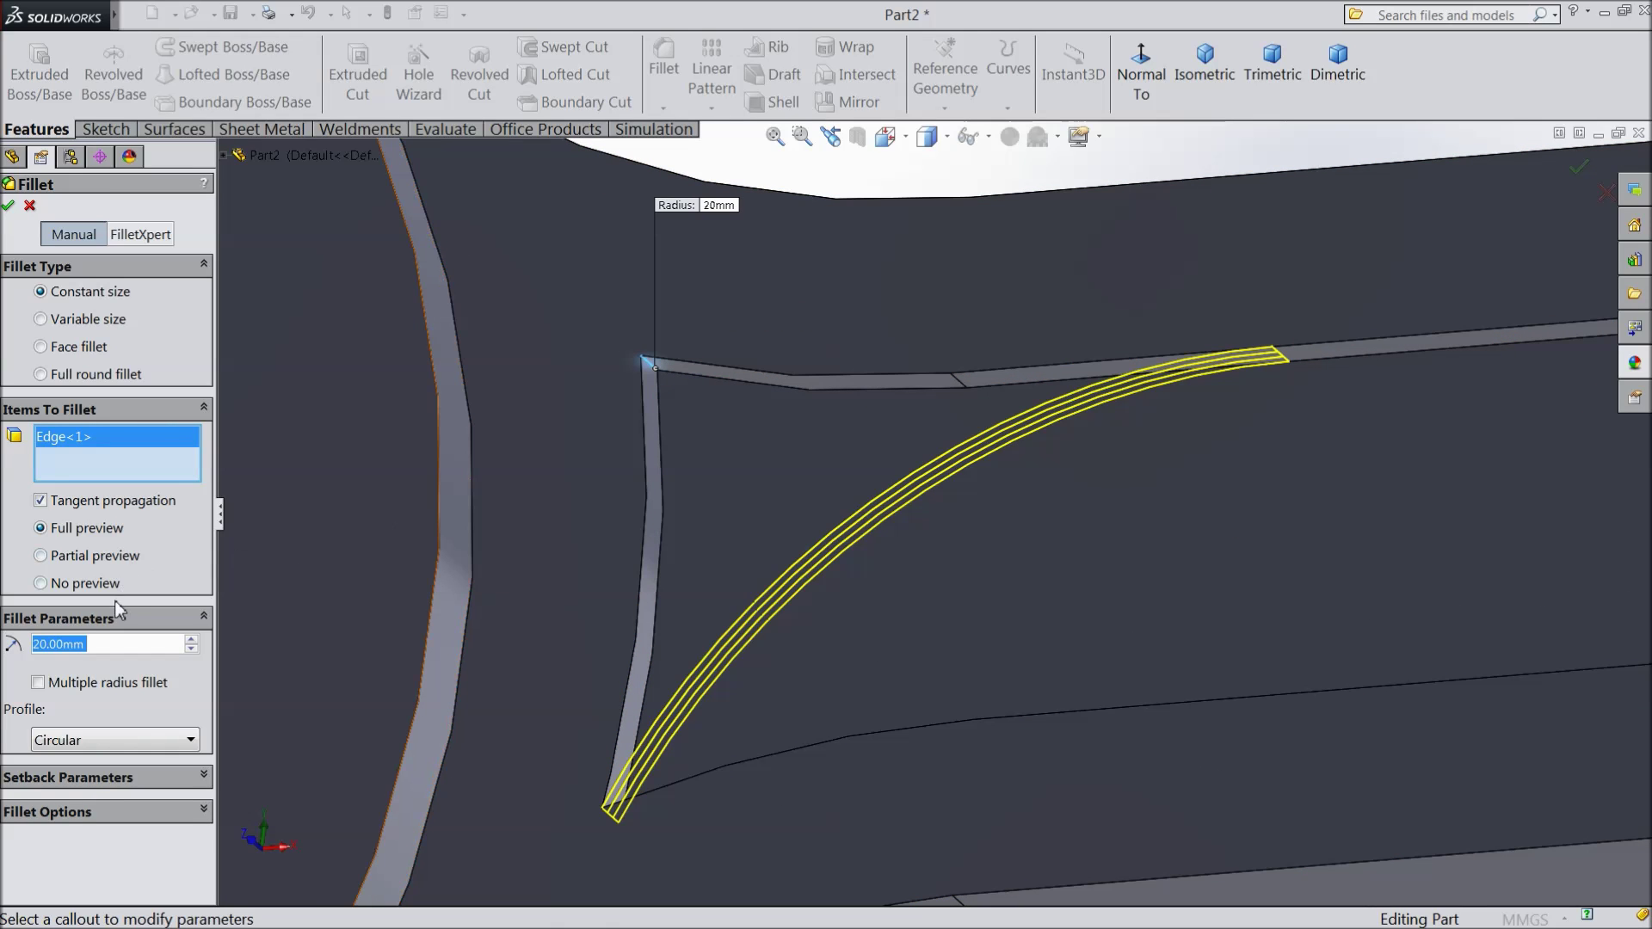
pyautogui.write('5')
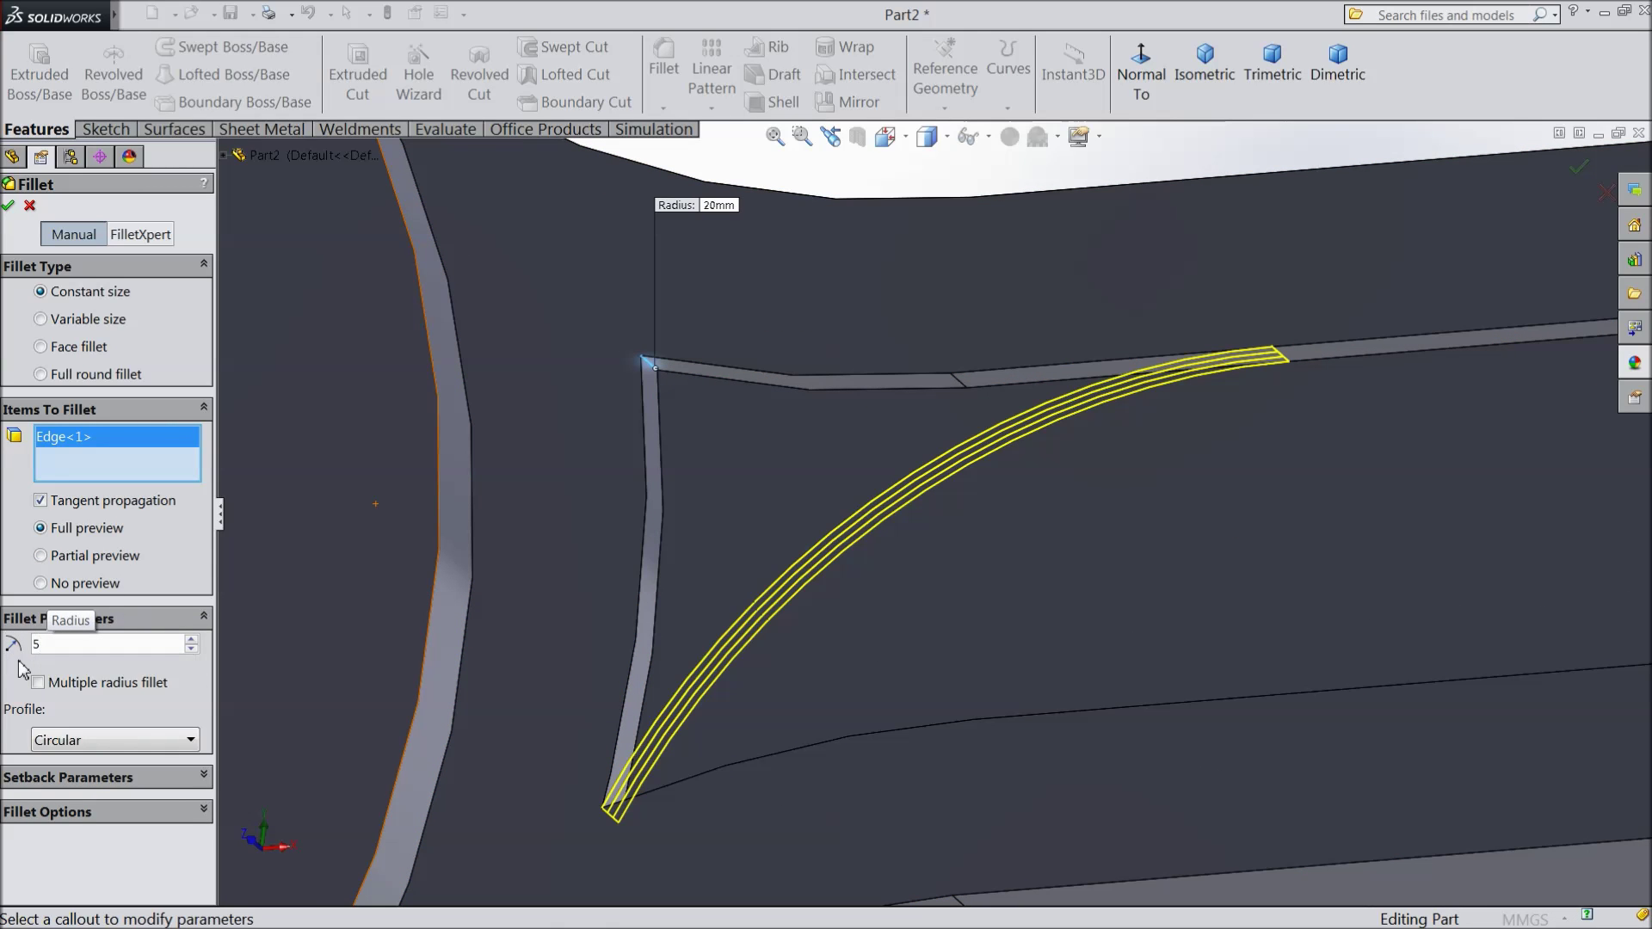
pyautogui.press('Return')
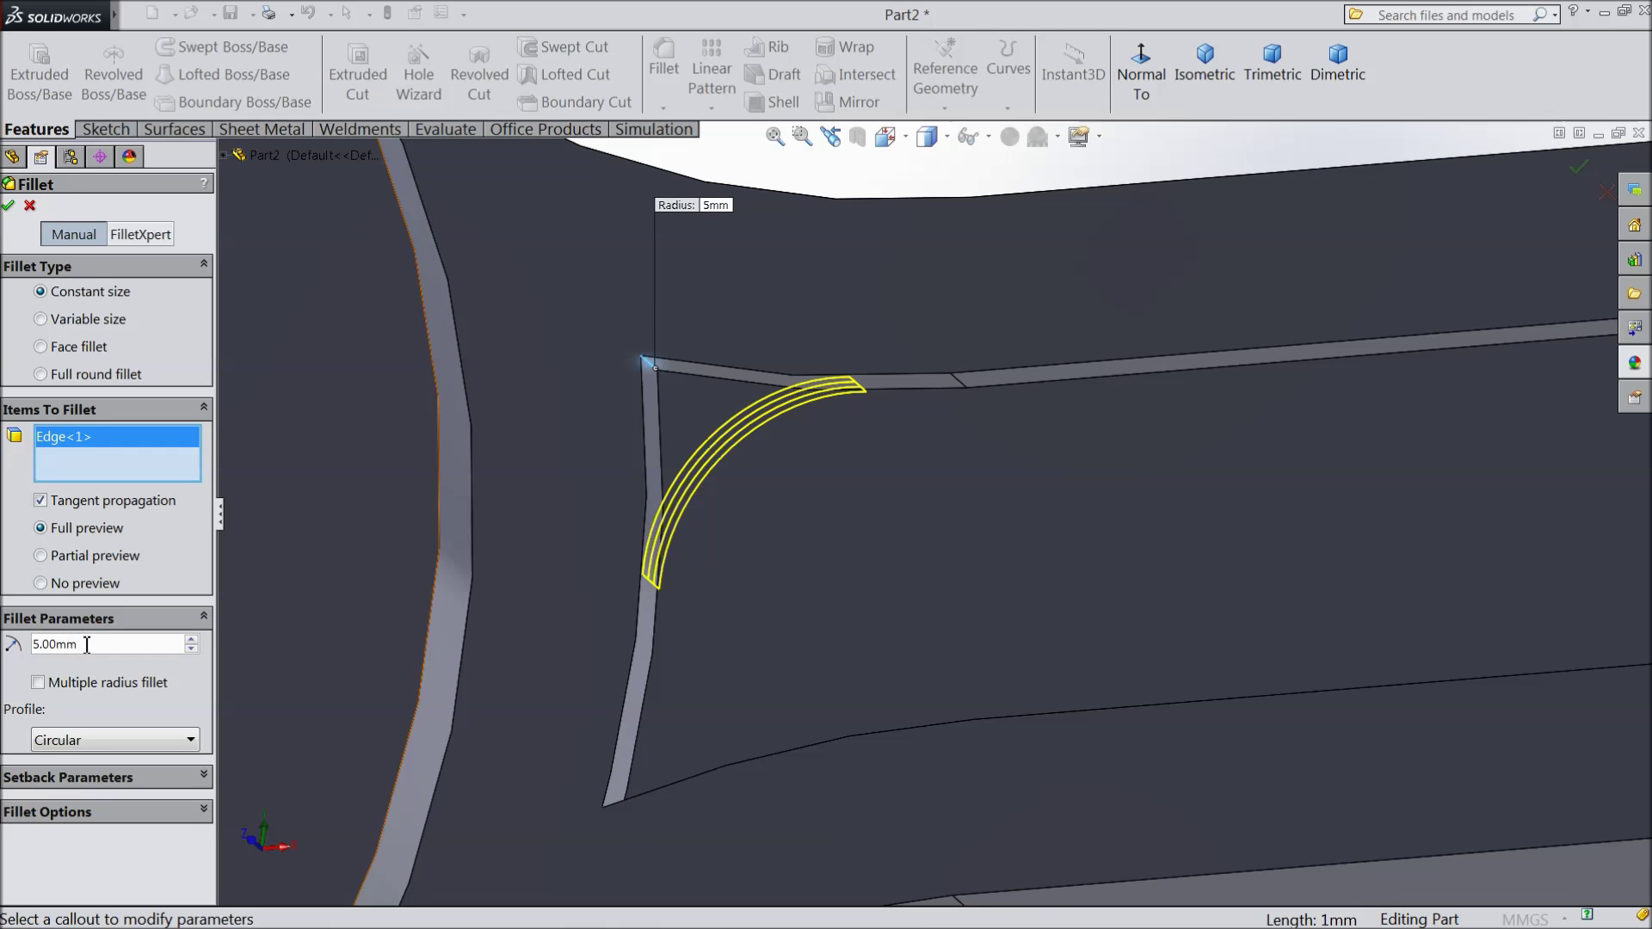
pyautogui.write('3')
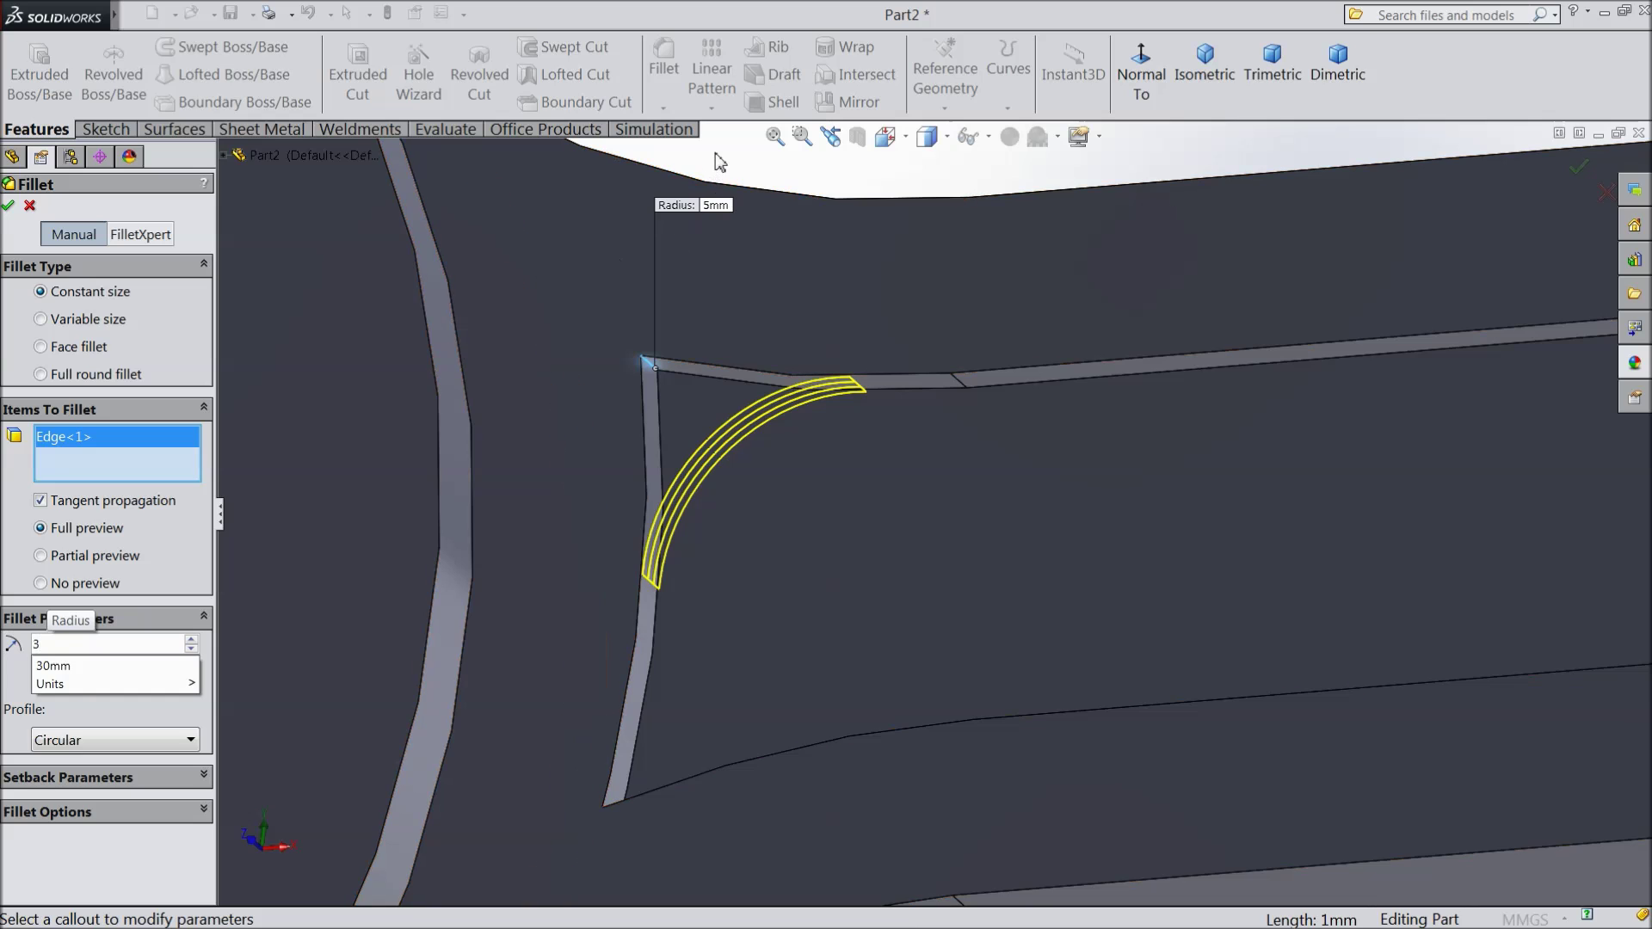
pyautogui.press('Return')
pyautogui.scroll(-3, 530, 423)
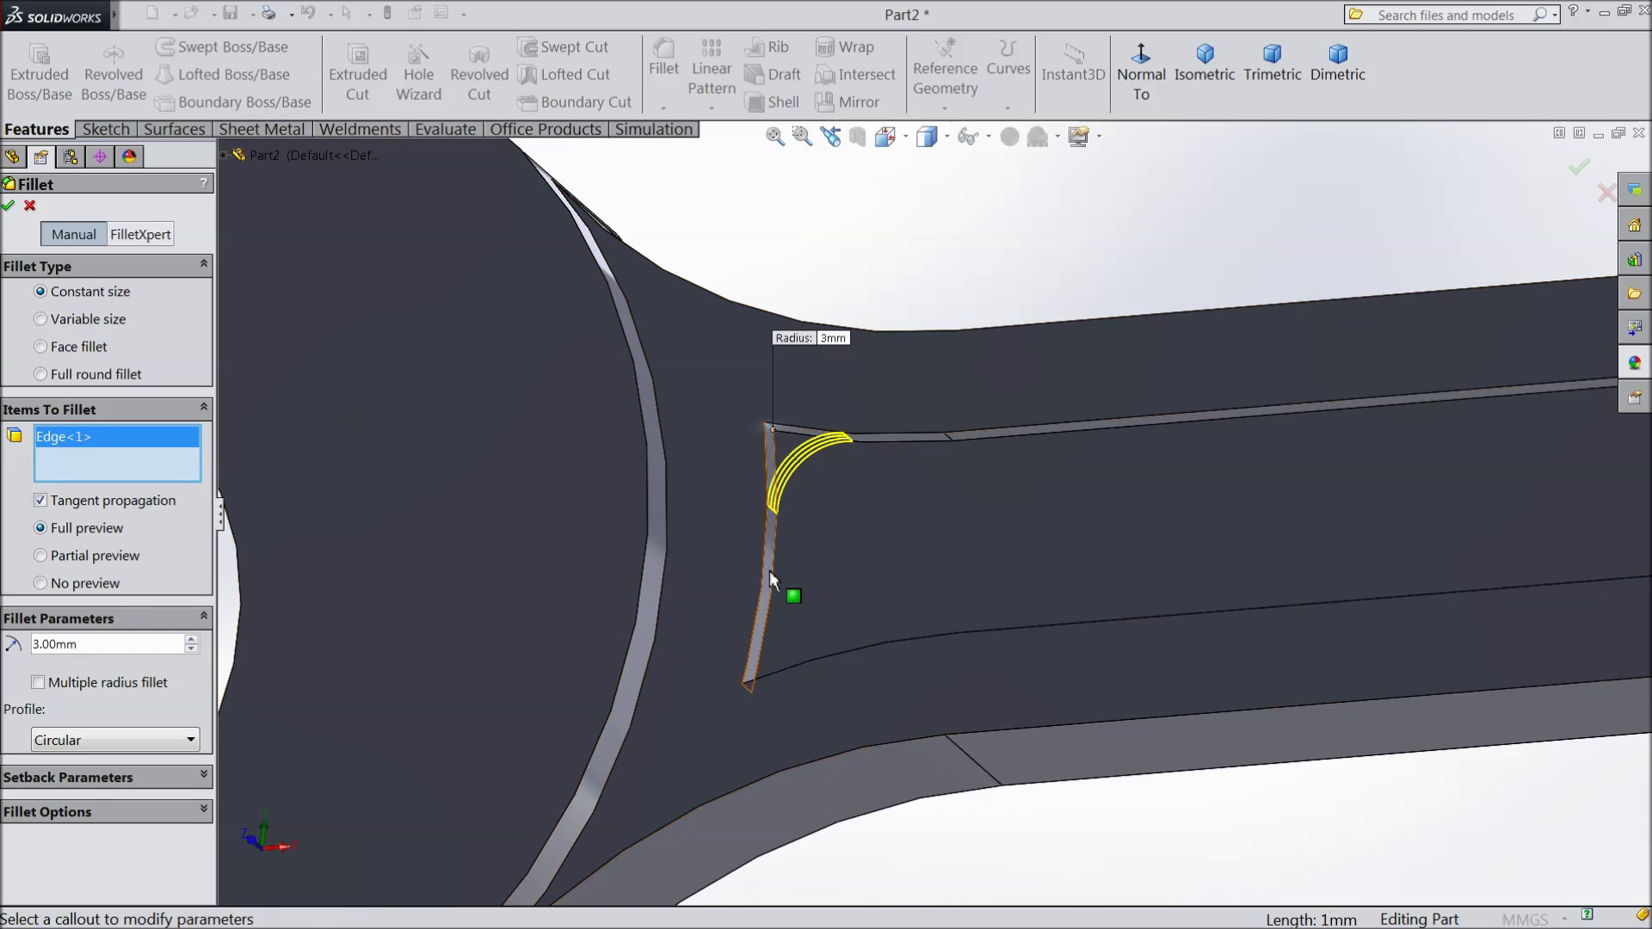
# Add the remaining three pocket corner edges to the 3 mm fillet and confirm.
pyautogui.moveTo(769, 571); pyautogui.dragTo(761, 762, button='middle')
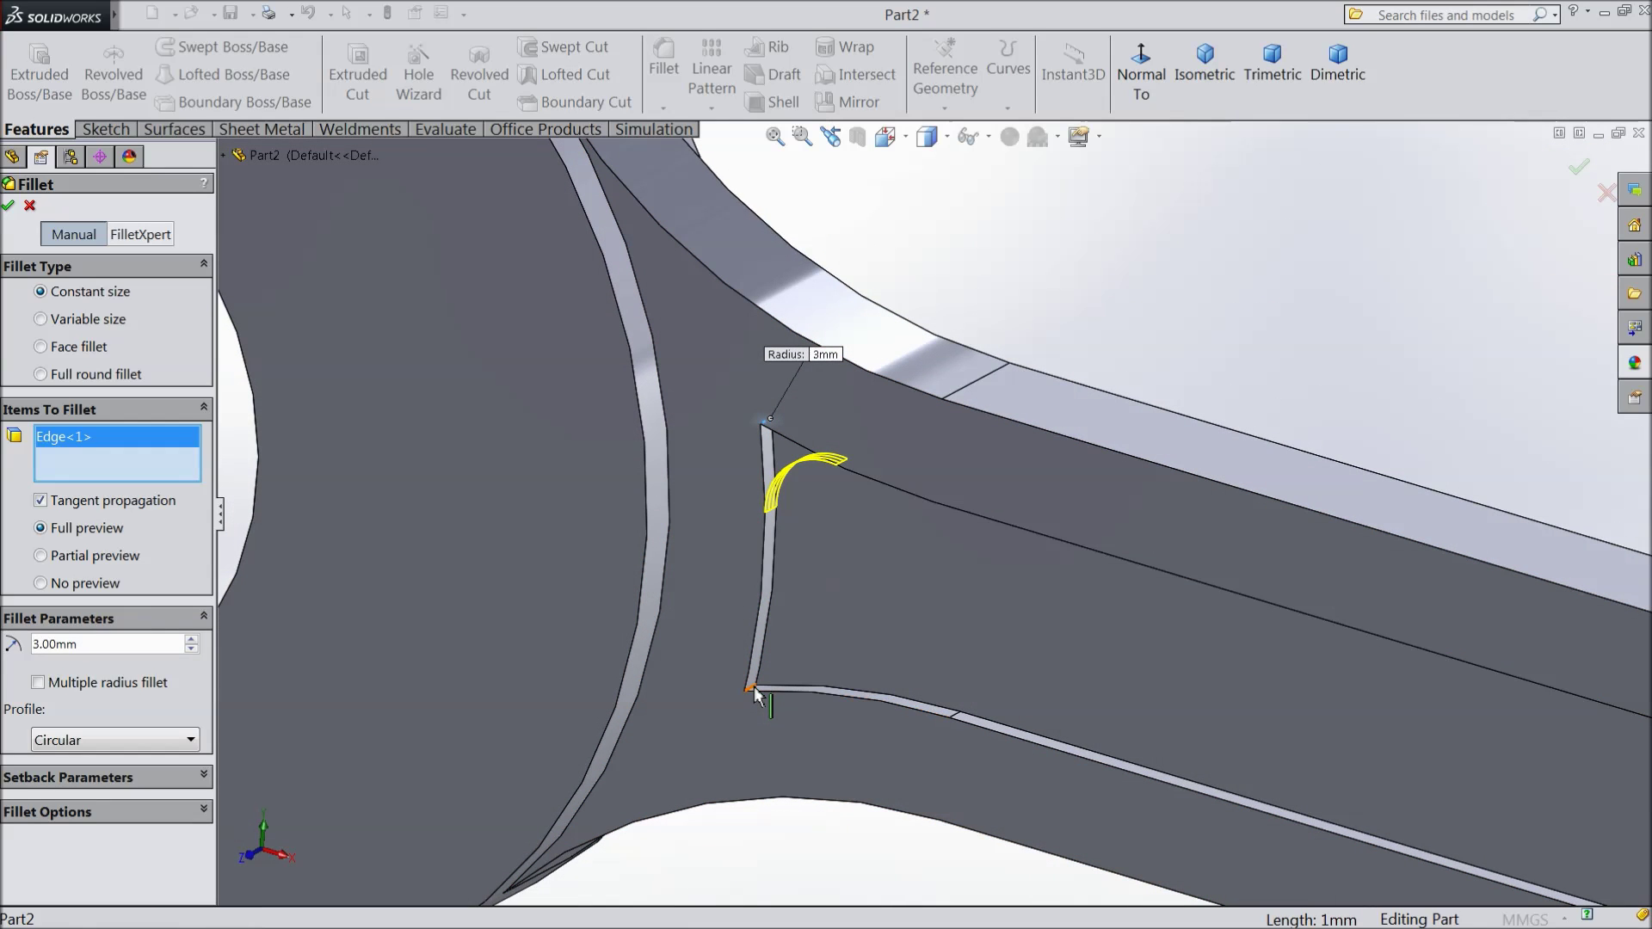
pyautogui.click(756, 693)
pyautogui.scroll(-8, 730, 672)
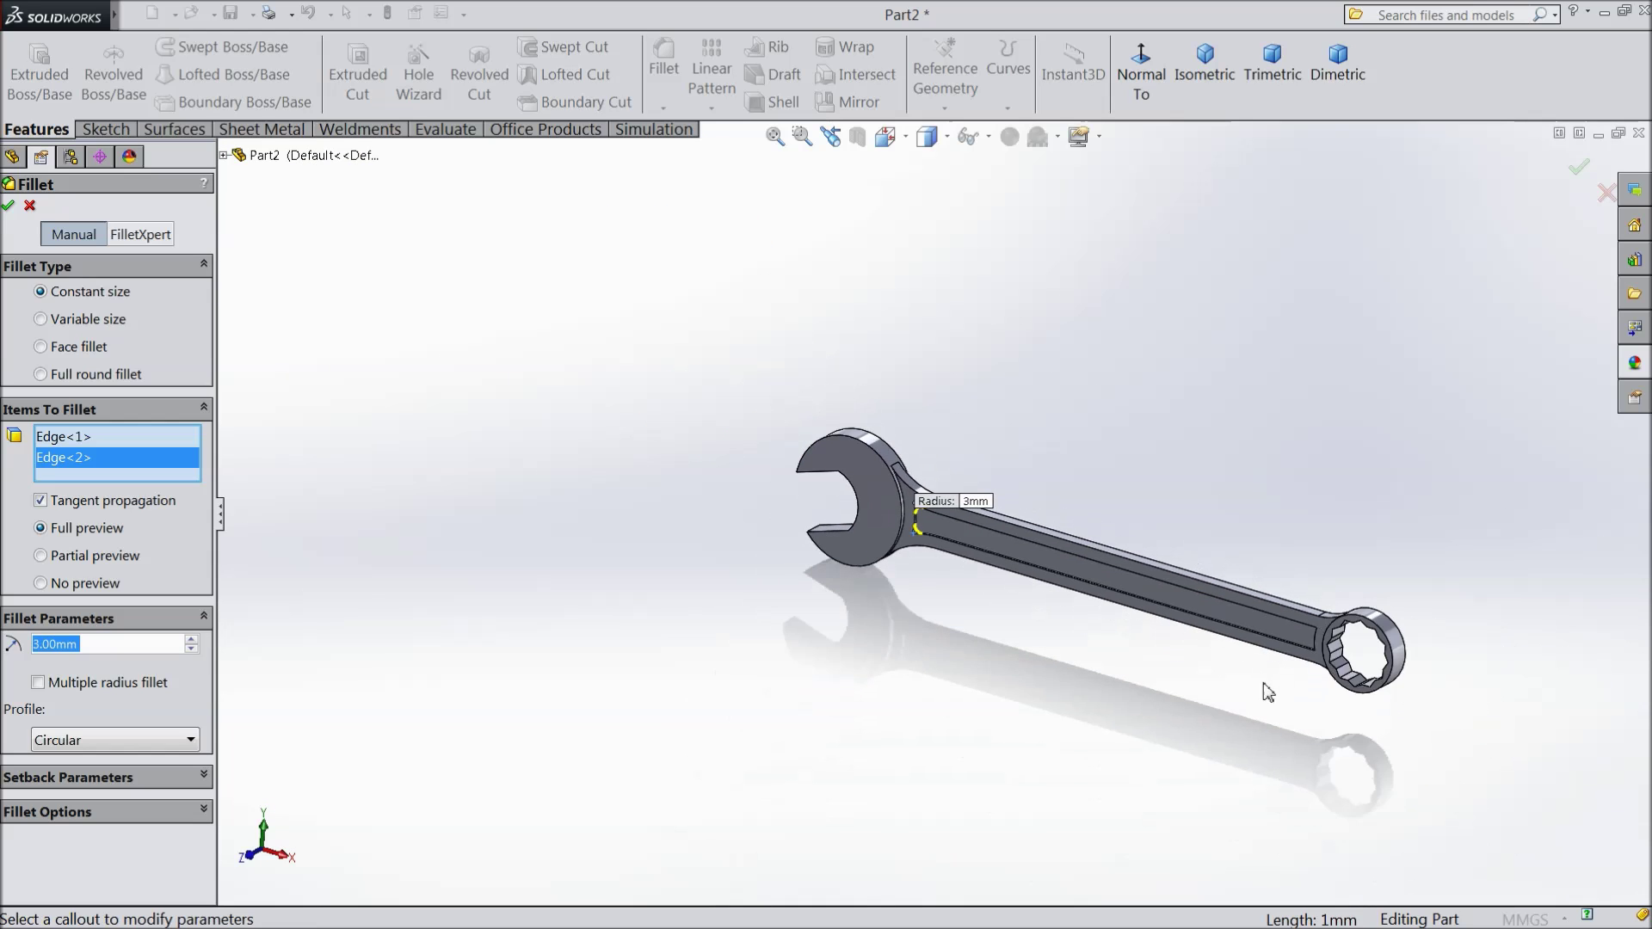
pyautogui.scroll(5, 1265, 693)
pyautogui.scroll(5, 1226, 607)
pyautogui.scroll(3, 1135, 568)
pyautogui.moveTo(1068, 538)
pyautogui.mouseDown(button='middle')
pyautogui.moveTo(1050, 514)
pyautogui.moveTo(1085, 478)
pyautogui.moveTo(1020, 656)
pyautogui.mouseUp(button='middle')
pyautogui.click(1081, 458)
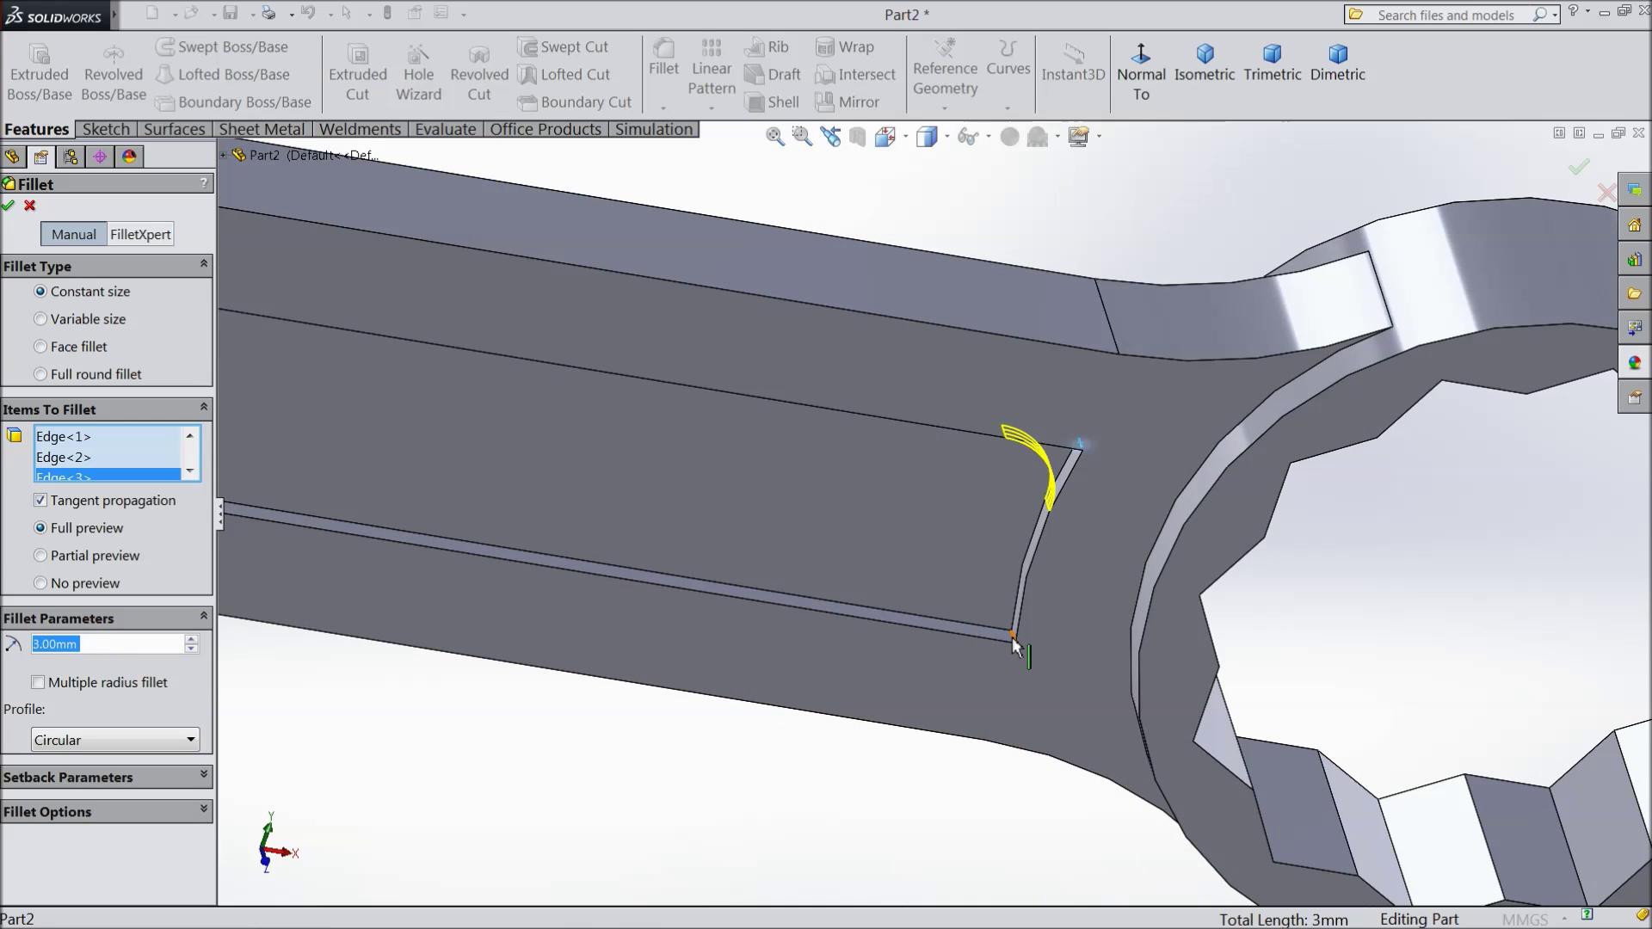
pyautogui.click(1011, 636)
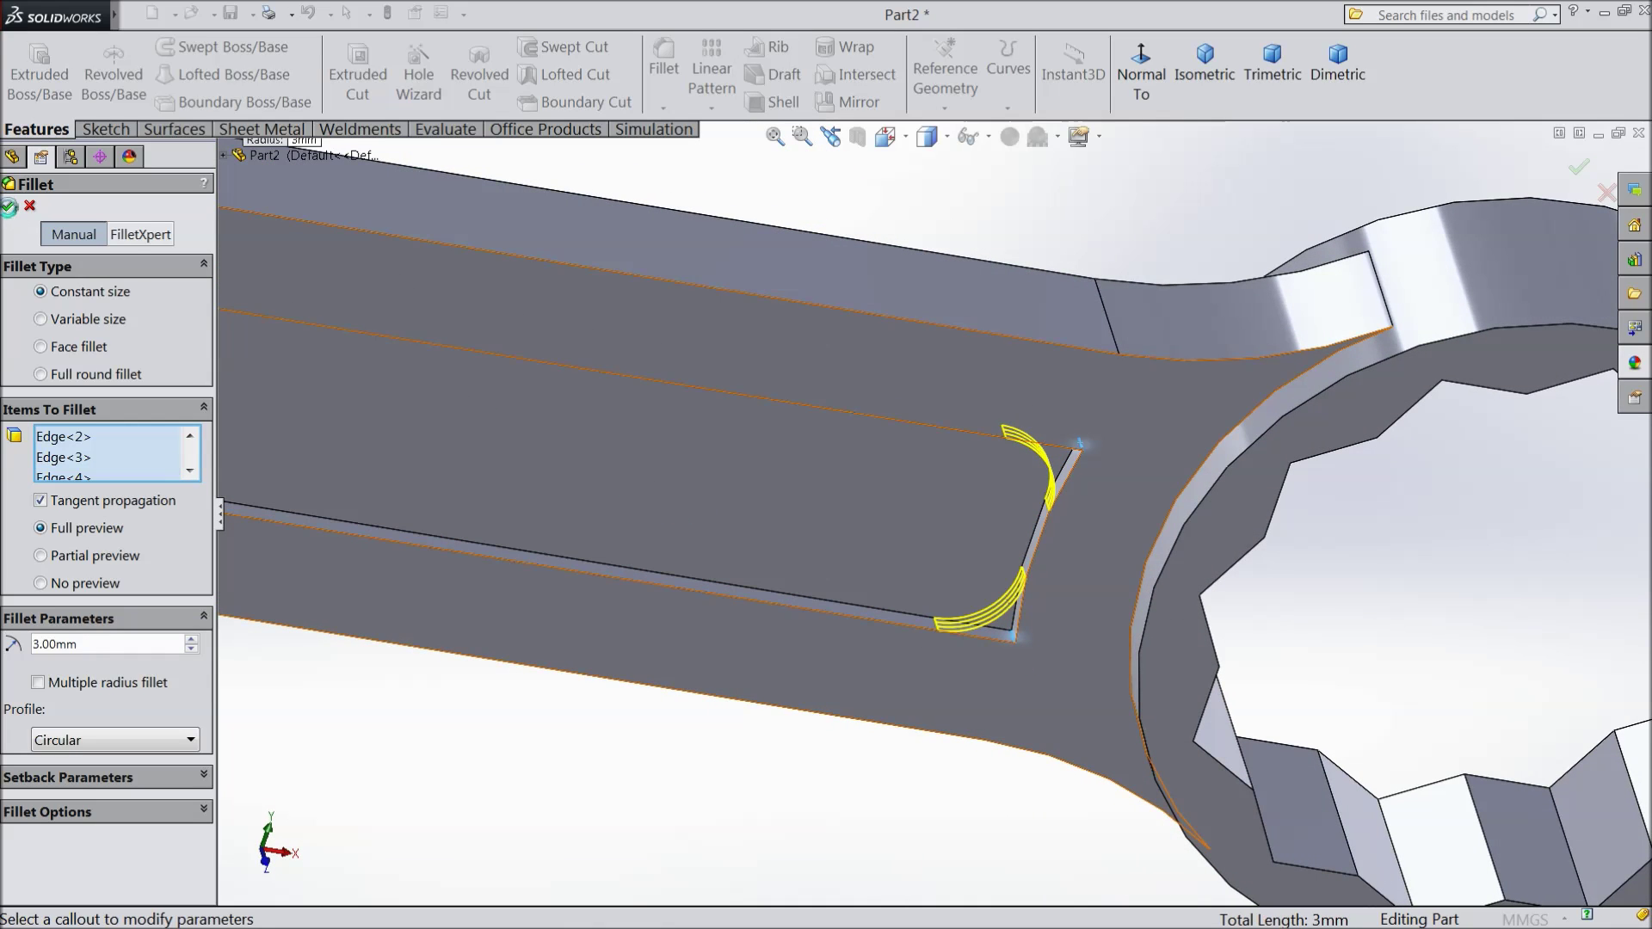
pyautogui.click(11, 207)
pyautogui.scroll(-5, 722, 485)
pyautogui.scroll(-3, 721, 485)
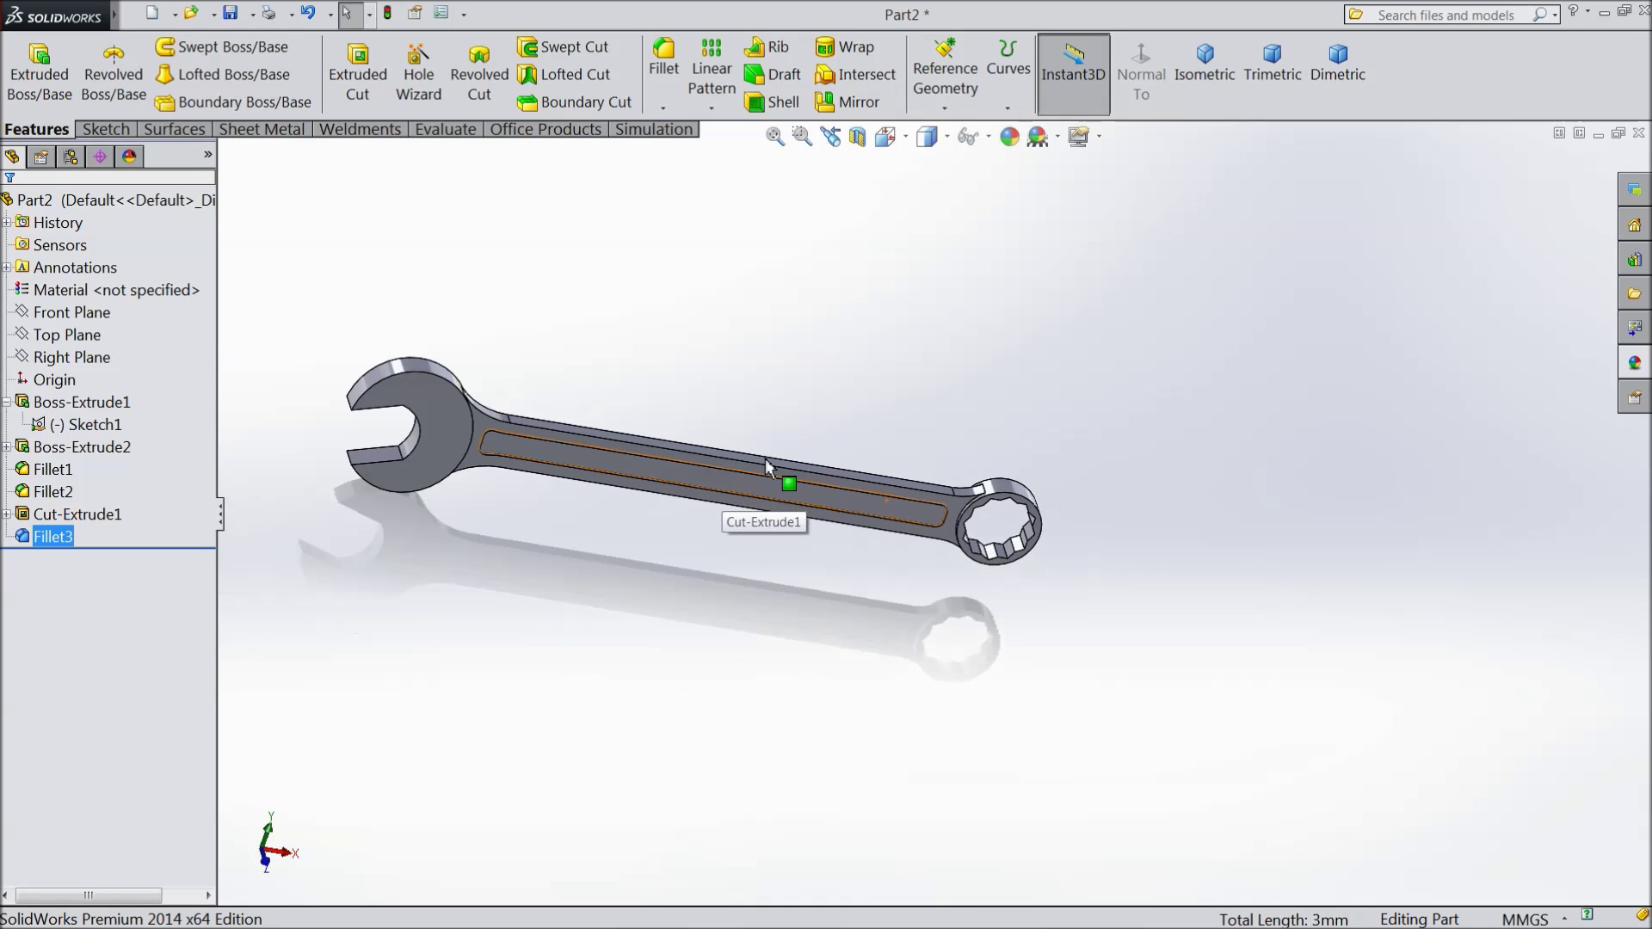
# Mirror Fillet3 and Cut-Extrude1 across the Front Plane to create Mirror1.
pyautogui.moveTo(766, 458); pyautogui.dragTo(592, 437, button='middle')
pyautogui.scroll(2, 591, 436)
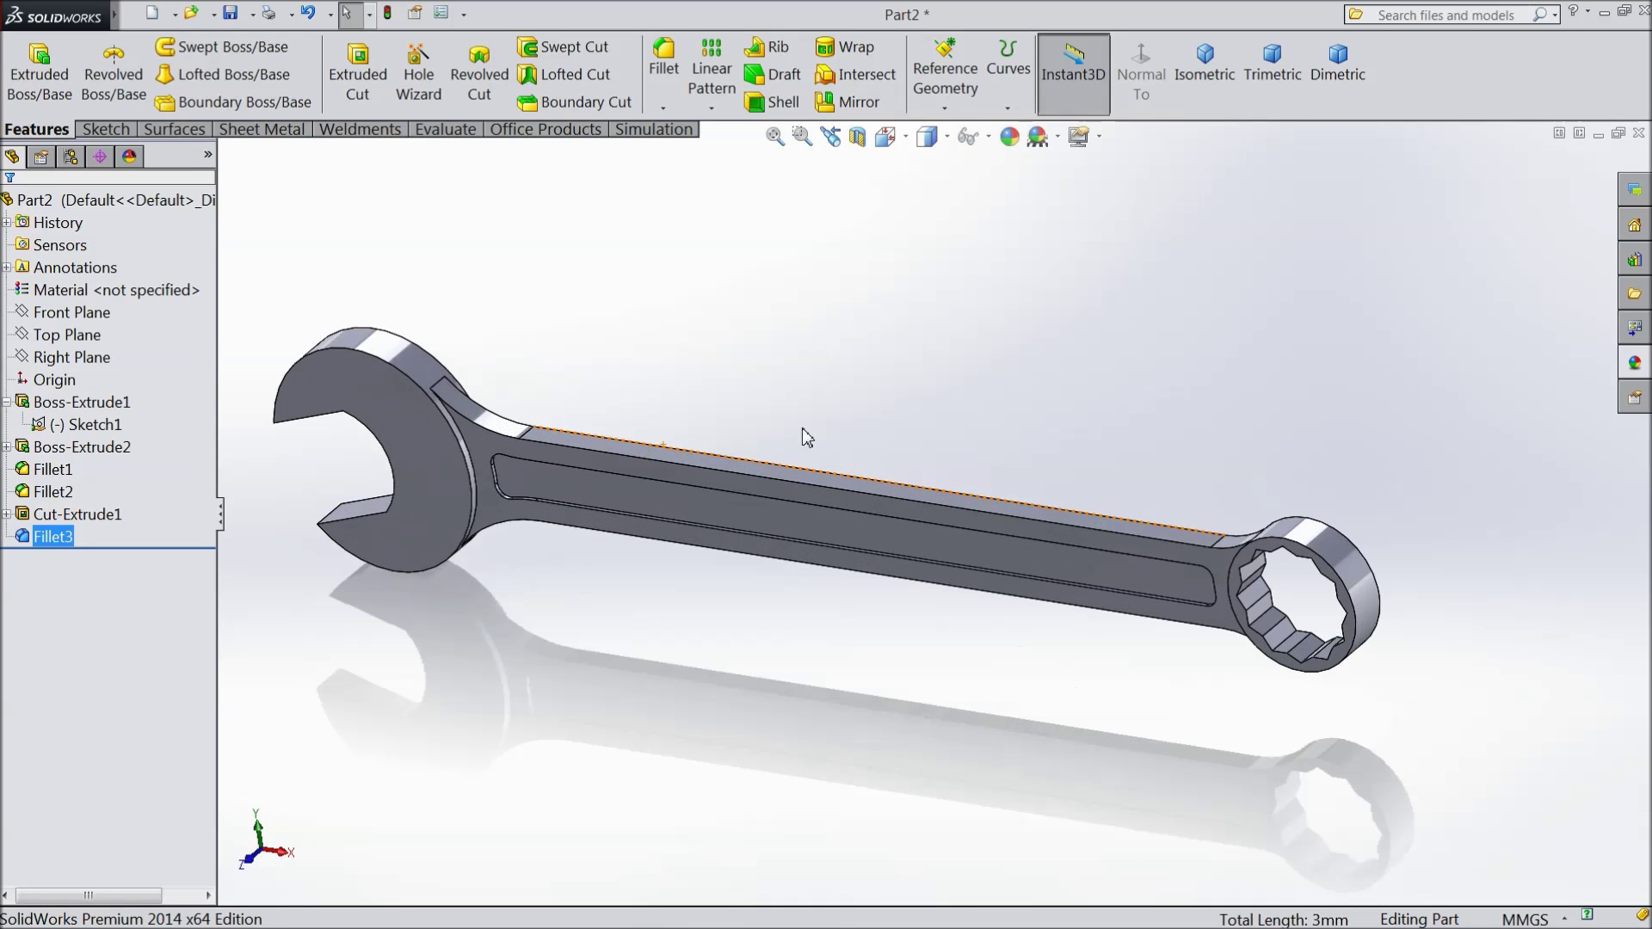
pyautogui.moveTo(800, 433); pyautogui.dragTo(784, 458, button='middle')
pyautogui.scroll(1, 783, 453)
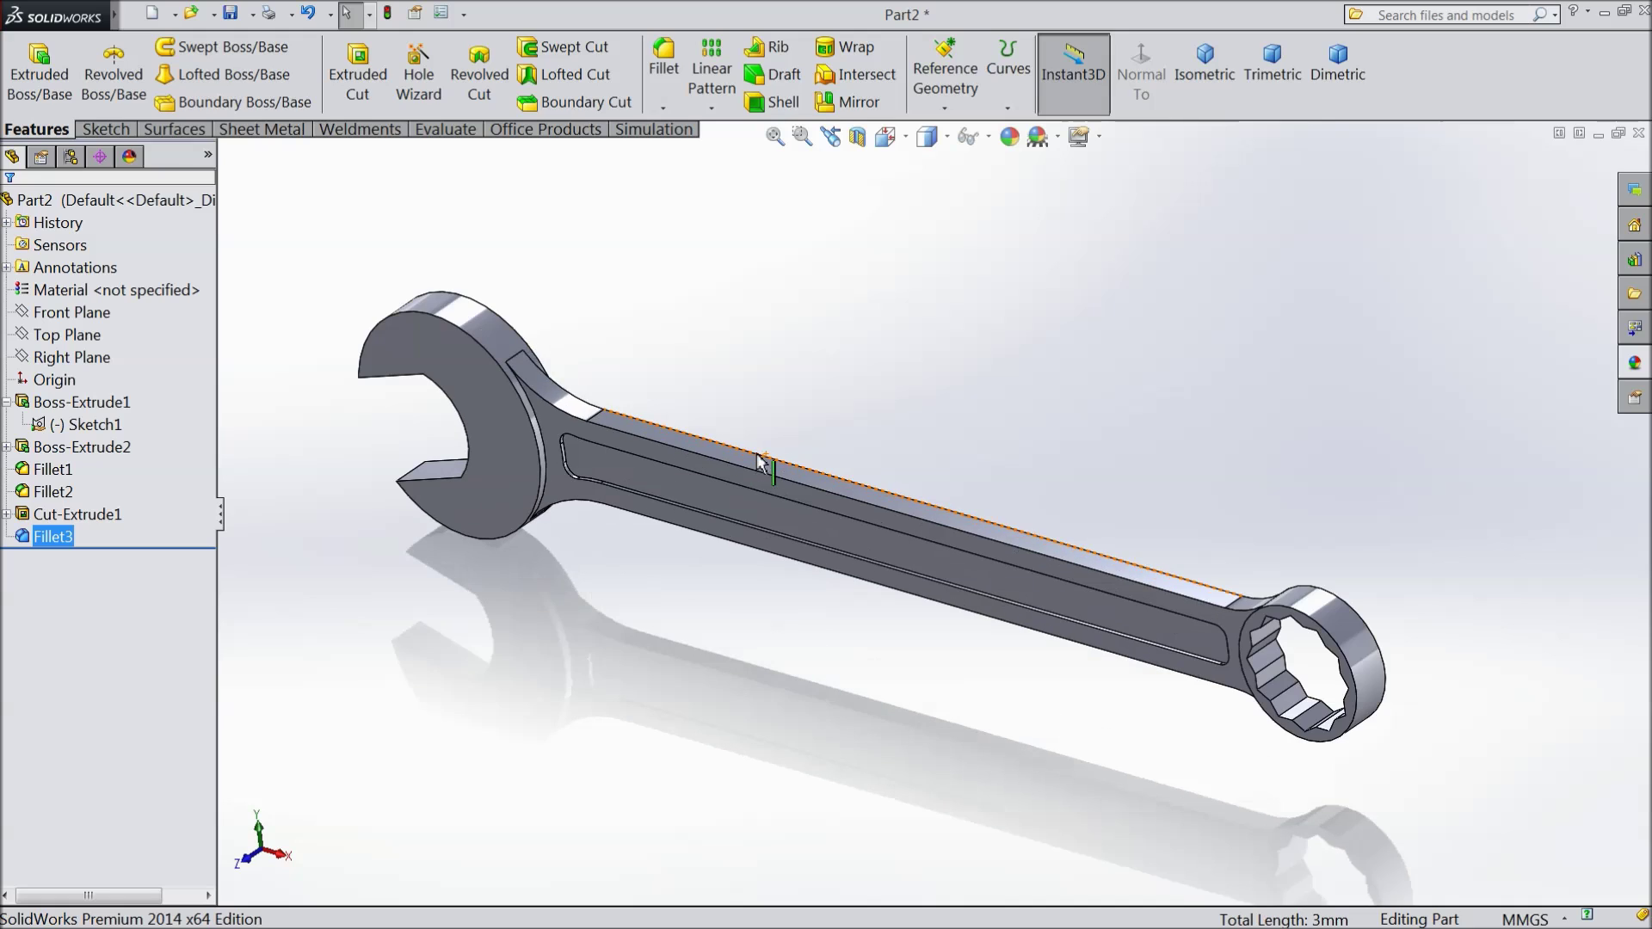
pyautogui.click(840, 543)
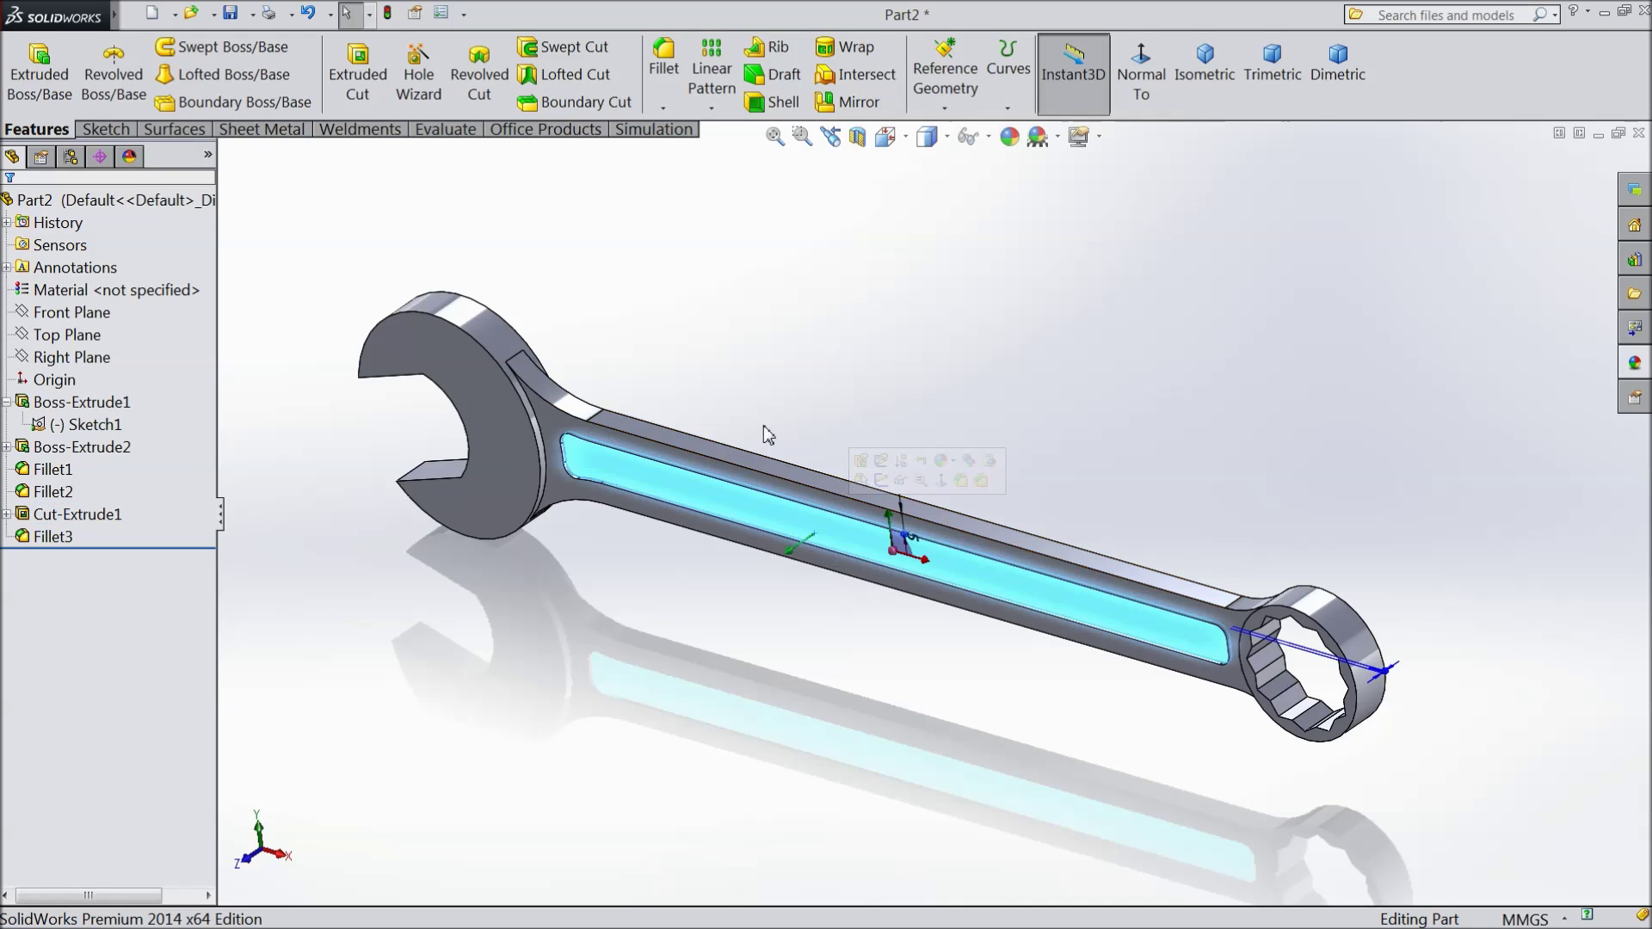
pyautogui.press('Escape')
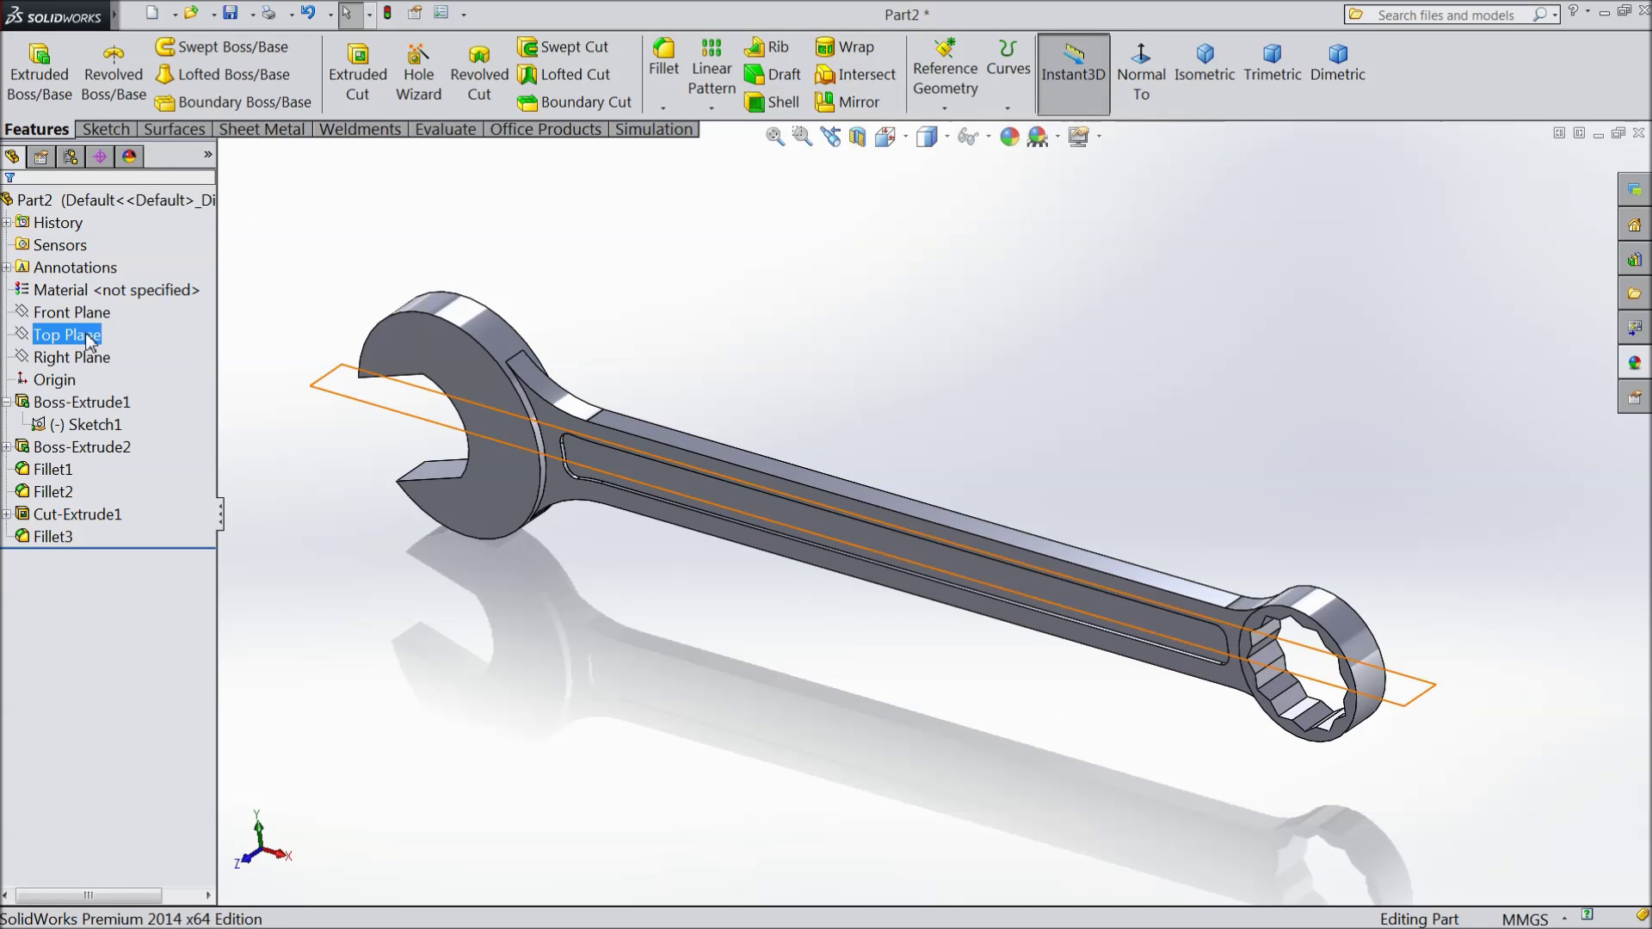
pyautogui.click(72, 313)
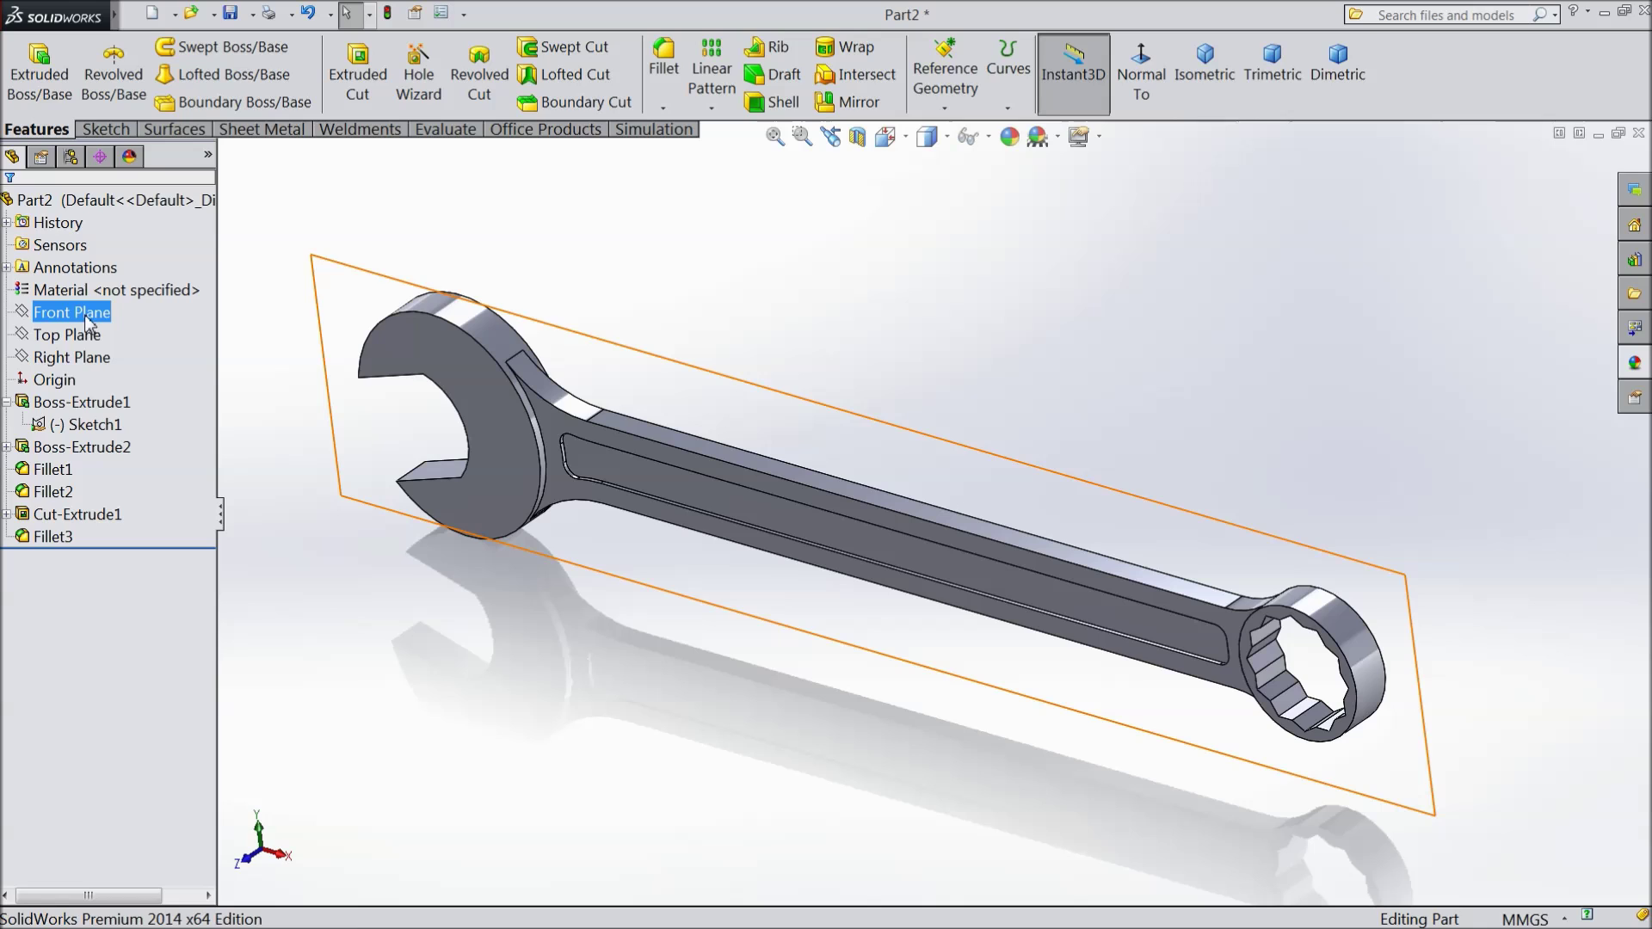
pyautogui.click(850, 102)
pyautogui.click(224, 154)
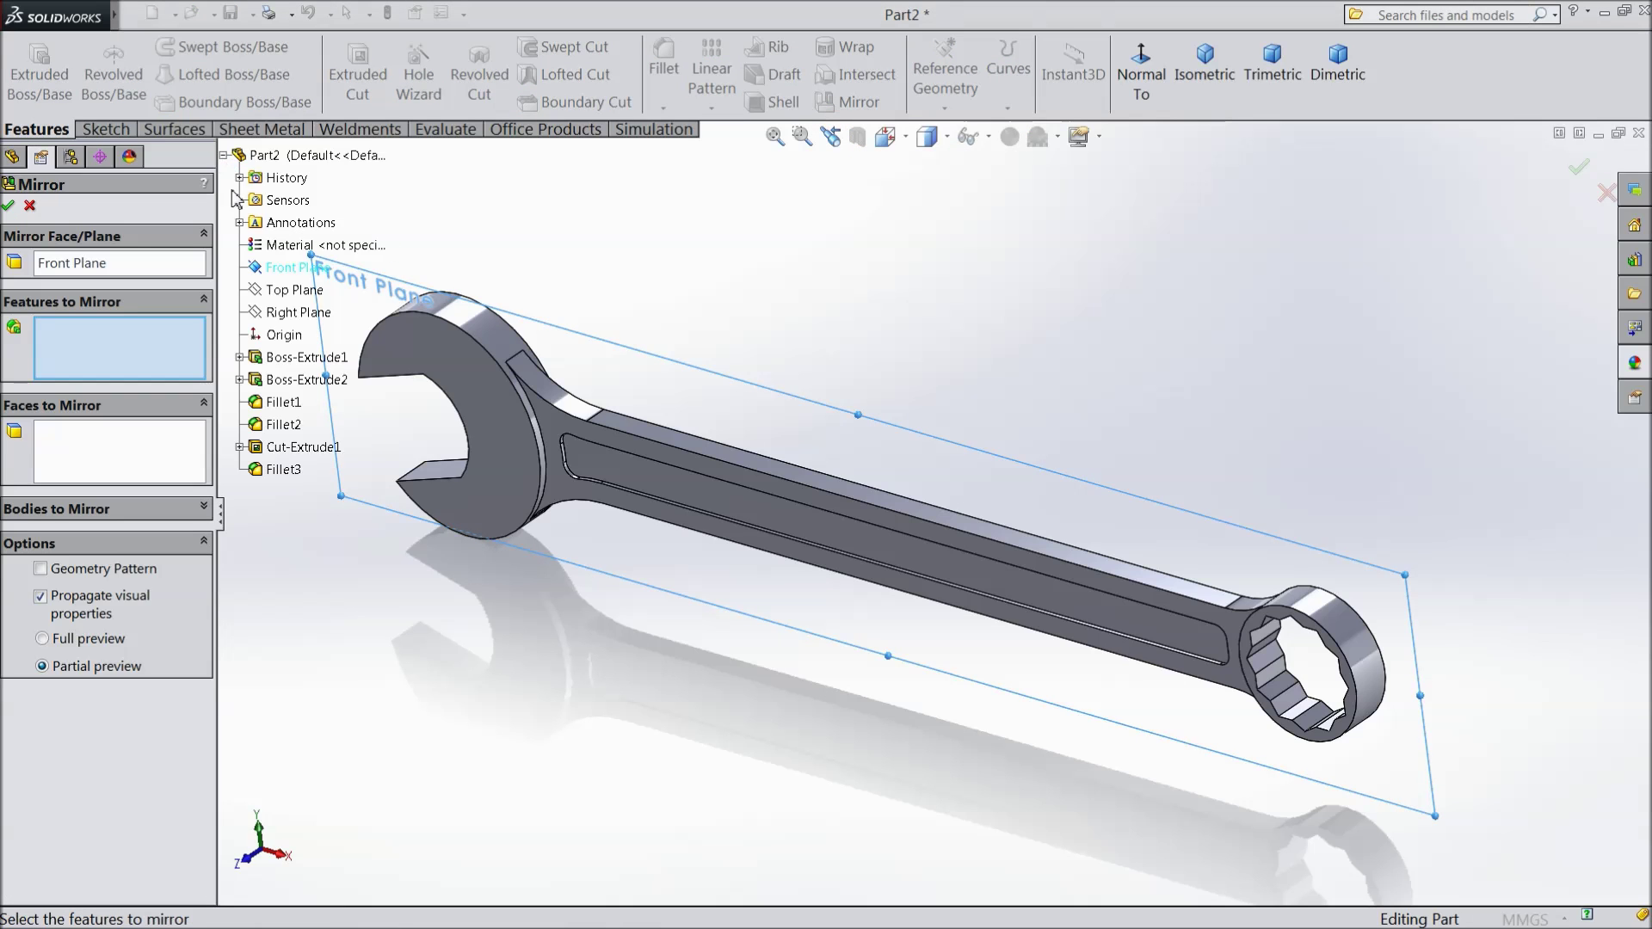
pyautogui.click(283, 469)
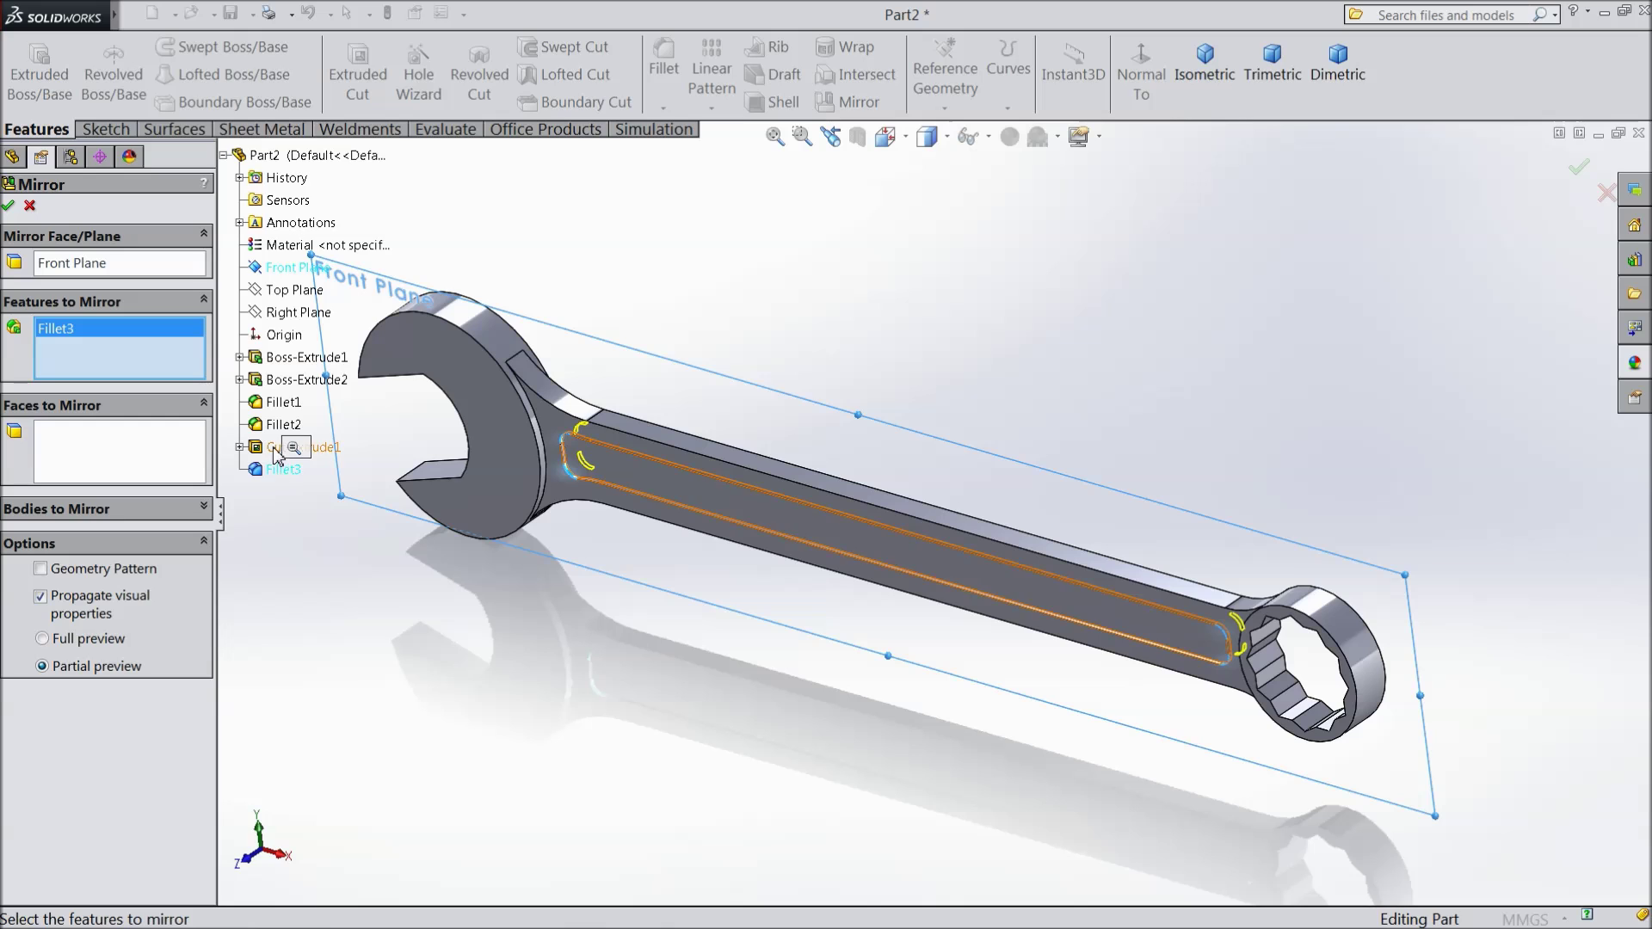
pyautogui.click(274, 455)
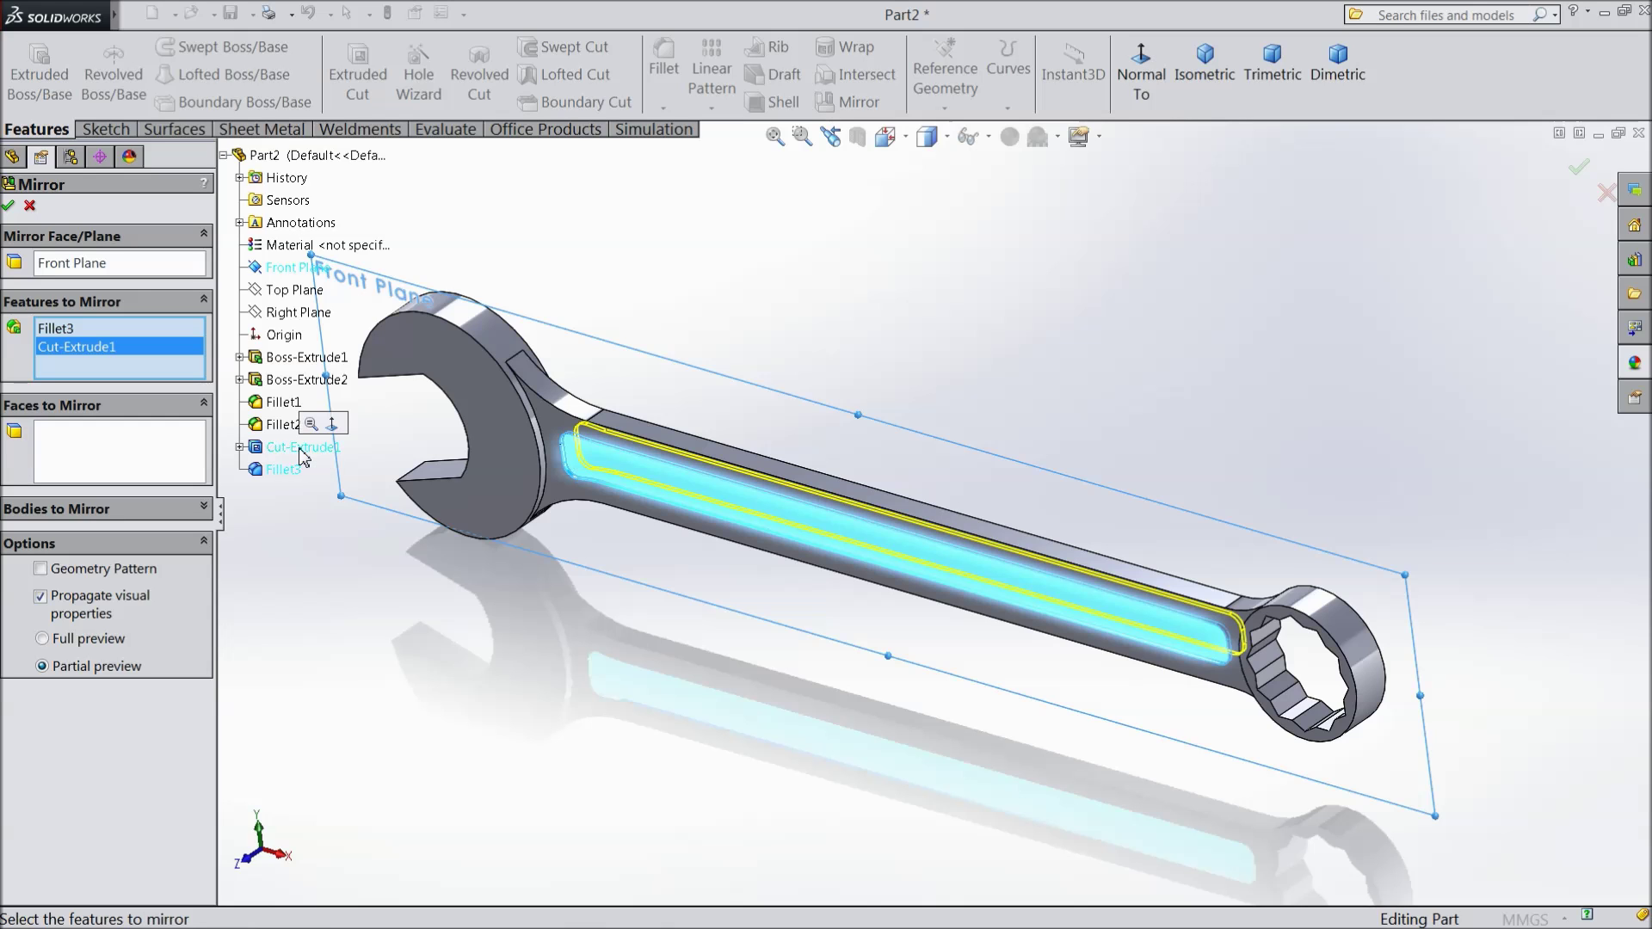
pyautogui.click(11, 206)
pyautogui.moveTo(465, 426)
pyautogui.mouseDown(button='middle')
pyautogui.moveTo(532, 424)
pyautogui.moveTo(743, 342)
pyautogui.mouseUp(button='middle')
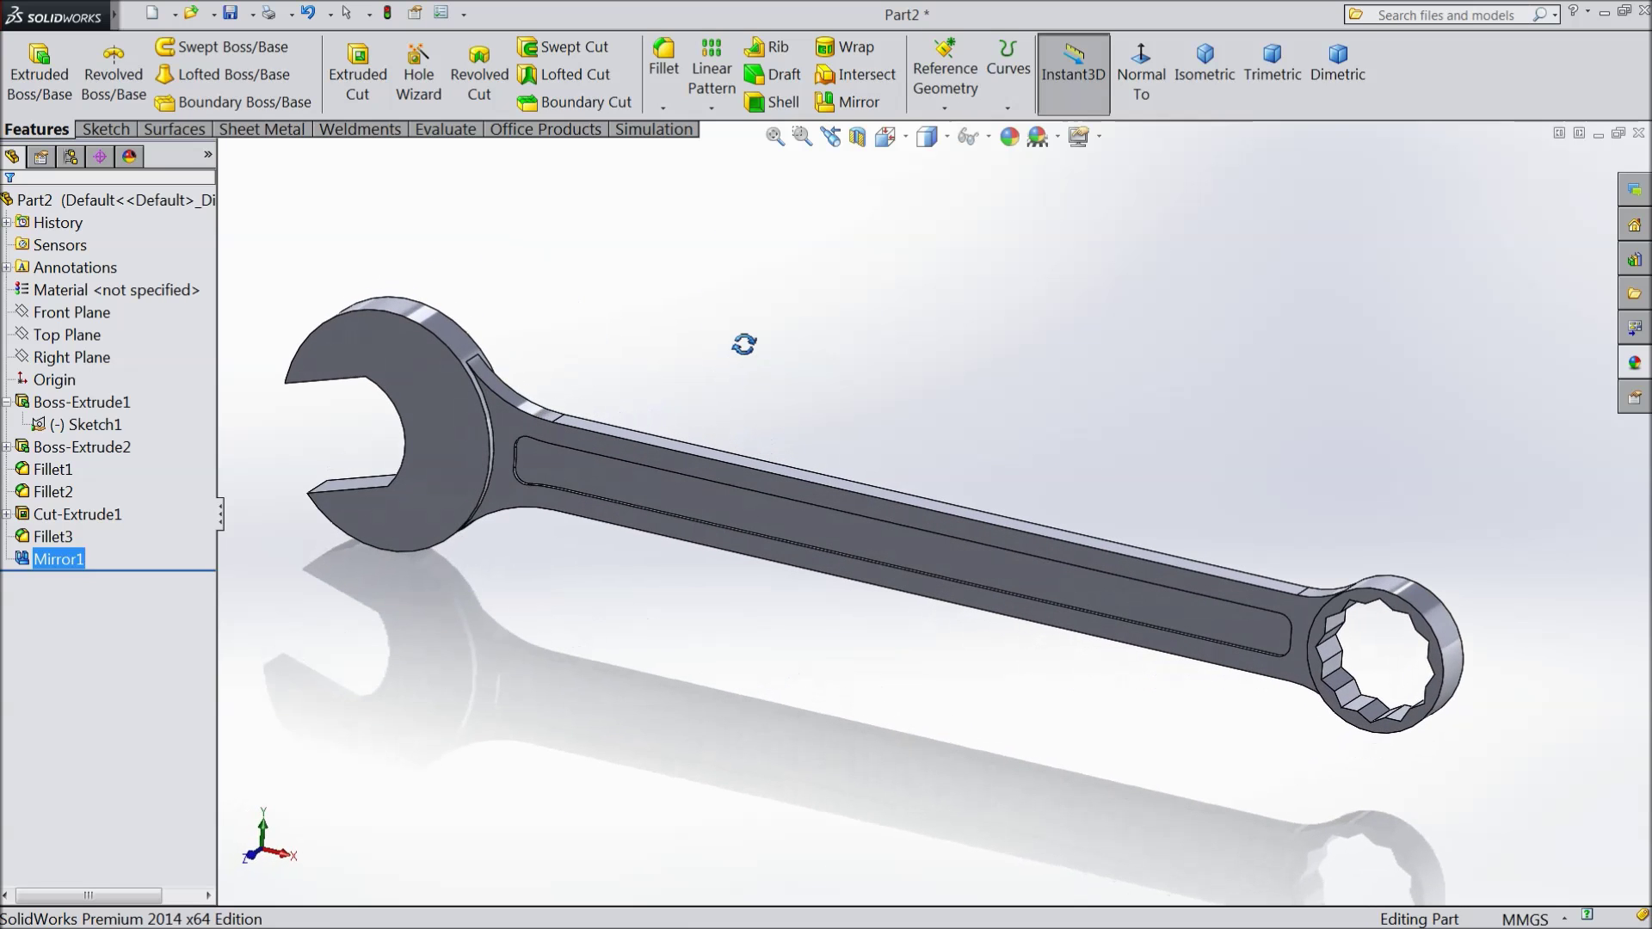
# Fillet two open-end head edges and two ring-end edges with a 1 mm radius.
pyautogui.click(663, 65)
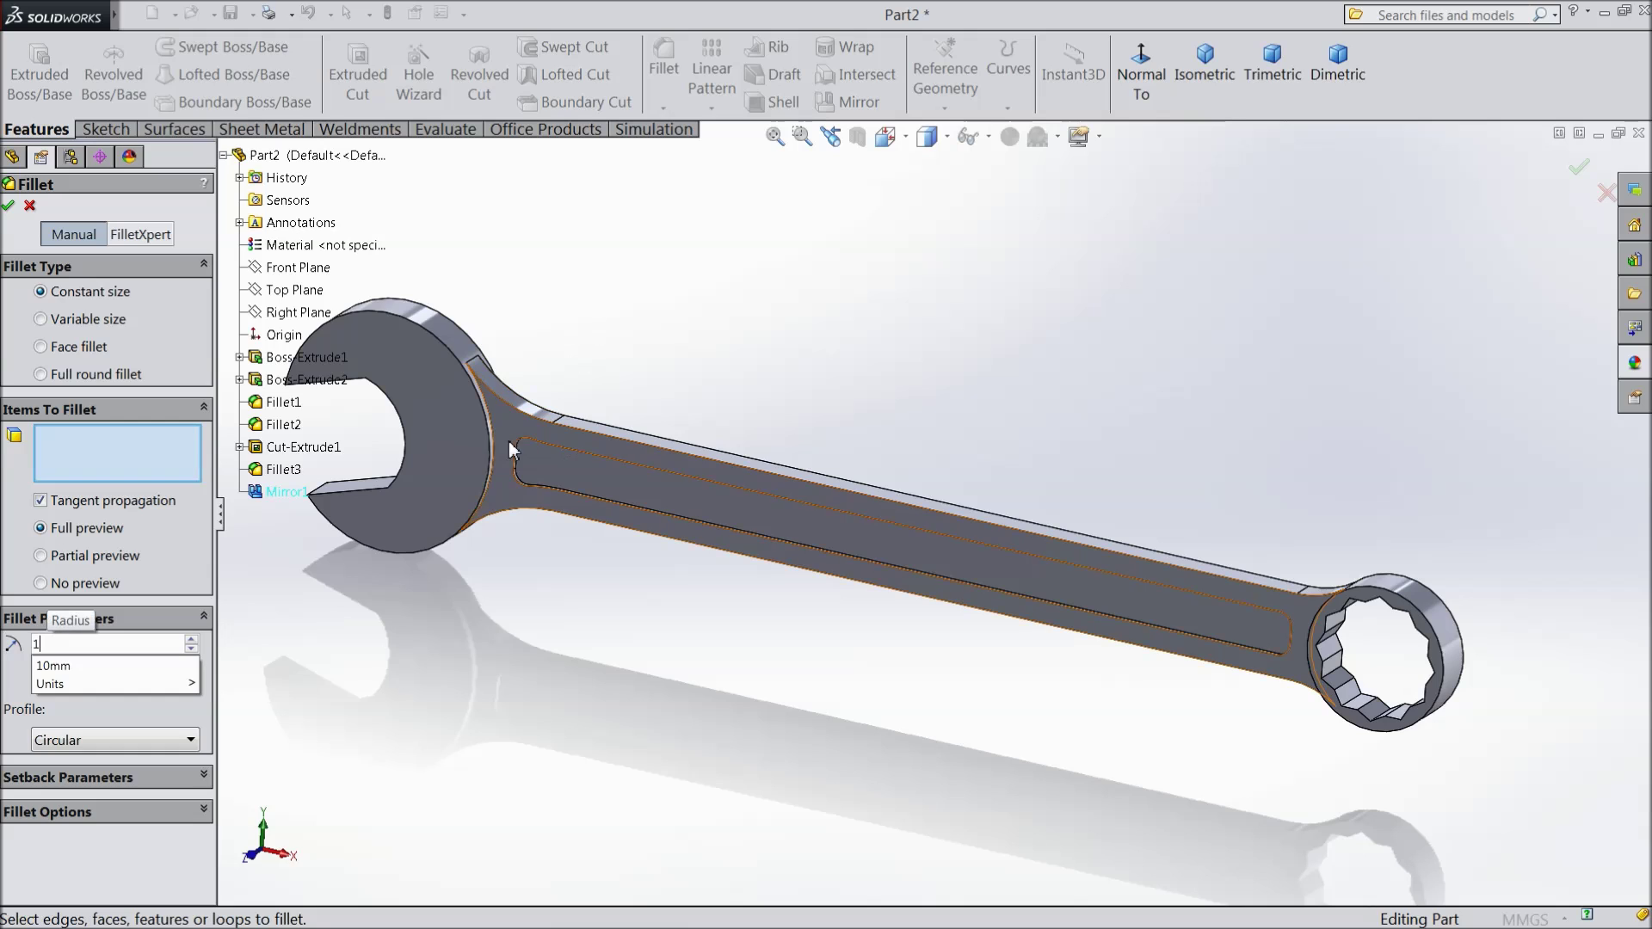
pyautogui.click(445, 354)
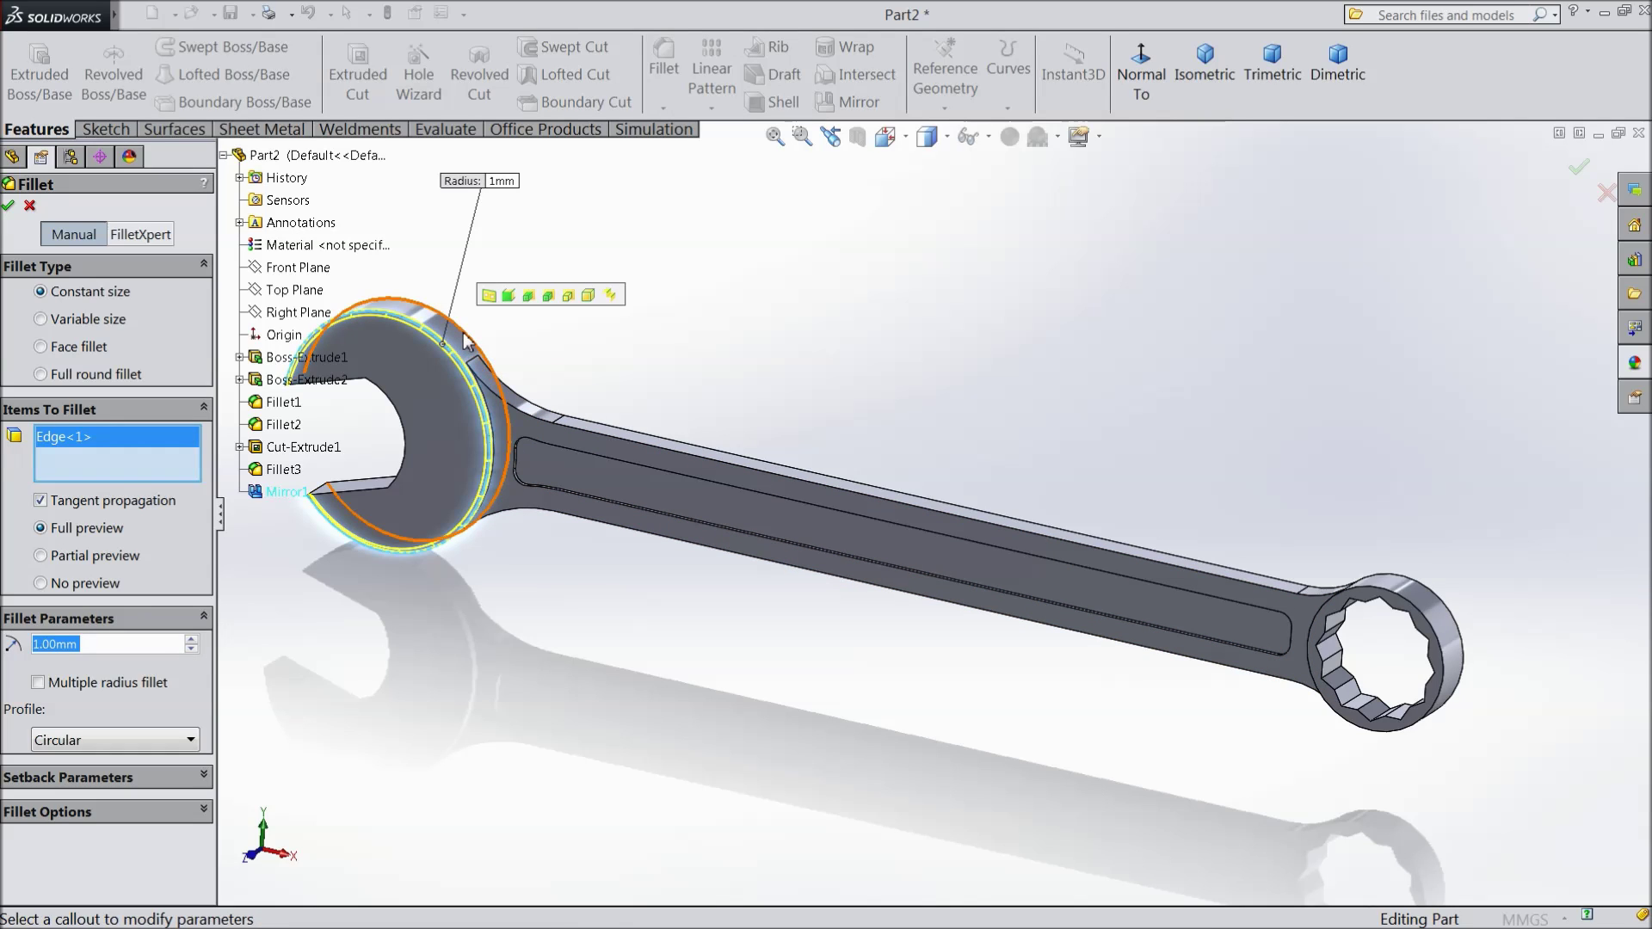
pyautogui.click(463, 331)
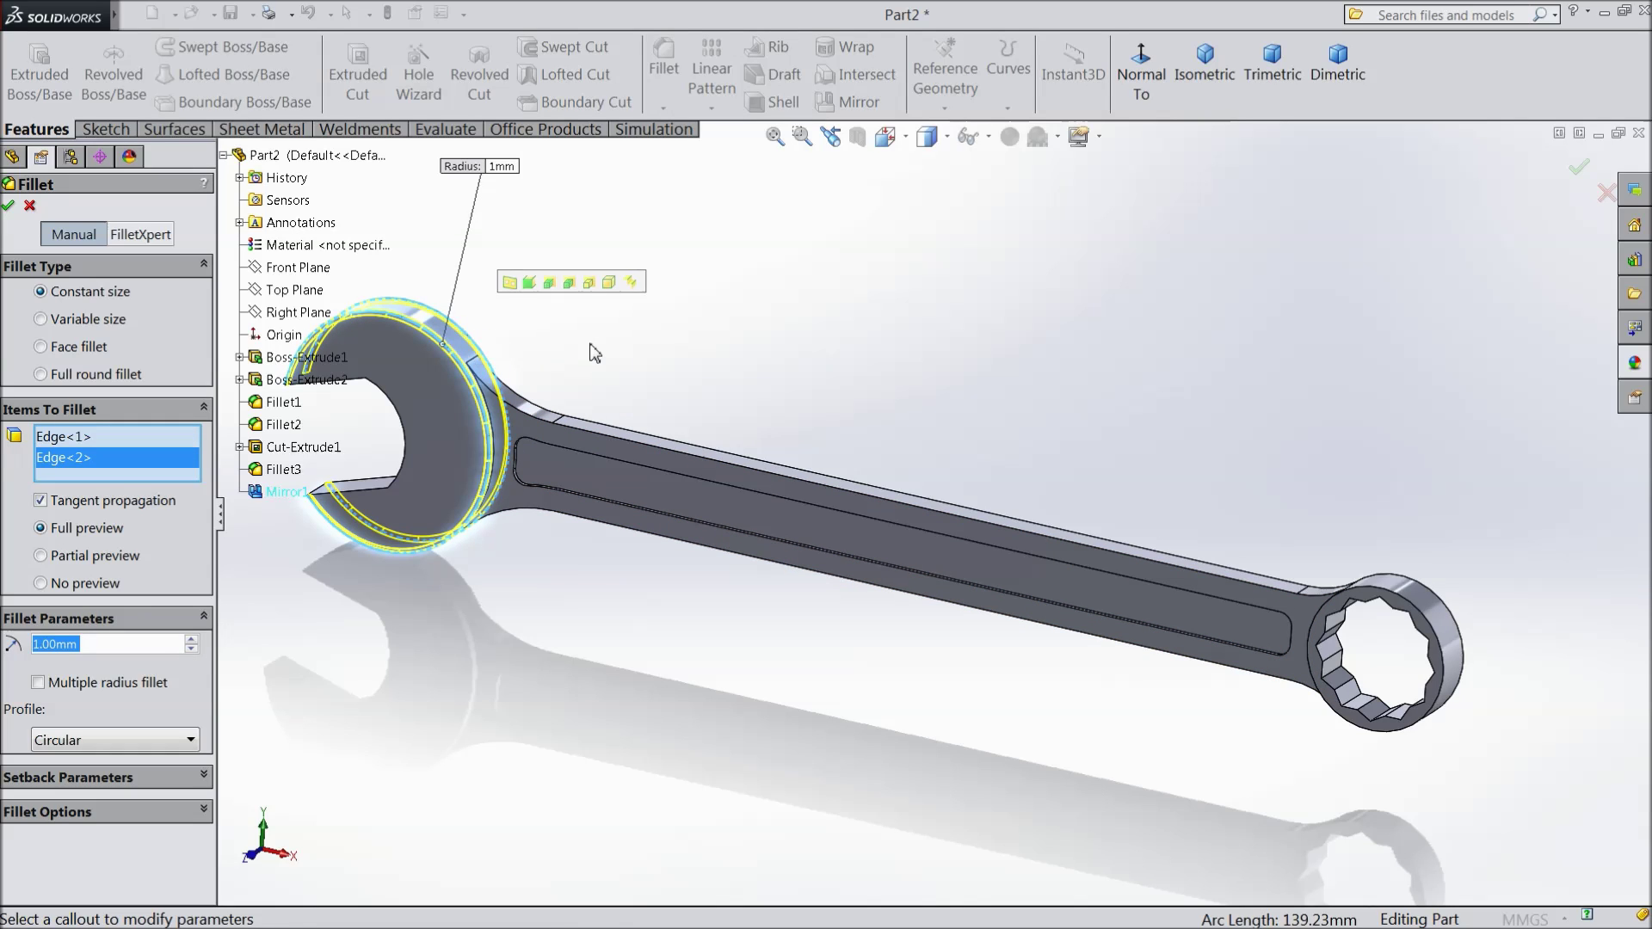
pyautogui.click(1449, 701)
pyautogui.click(1468, 684)
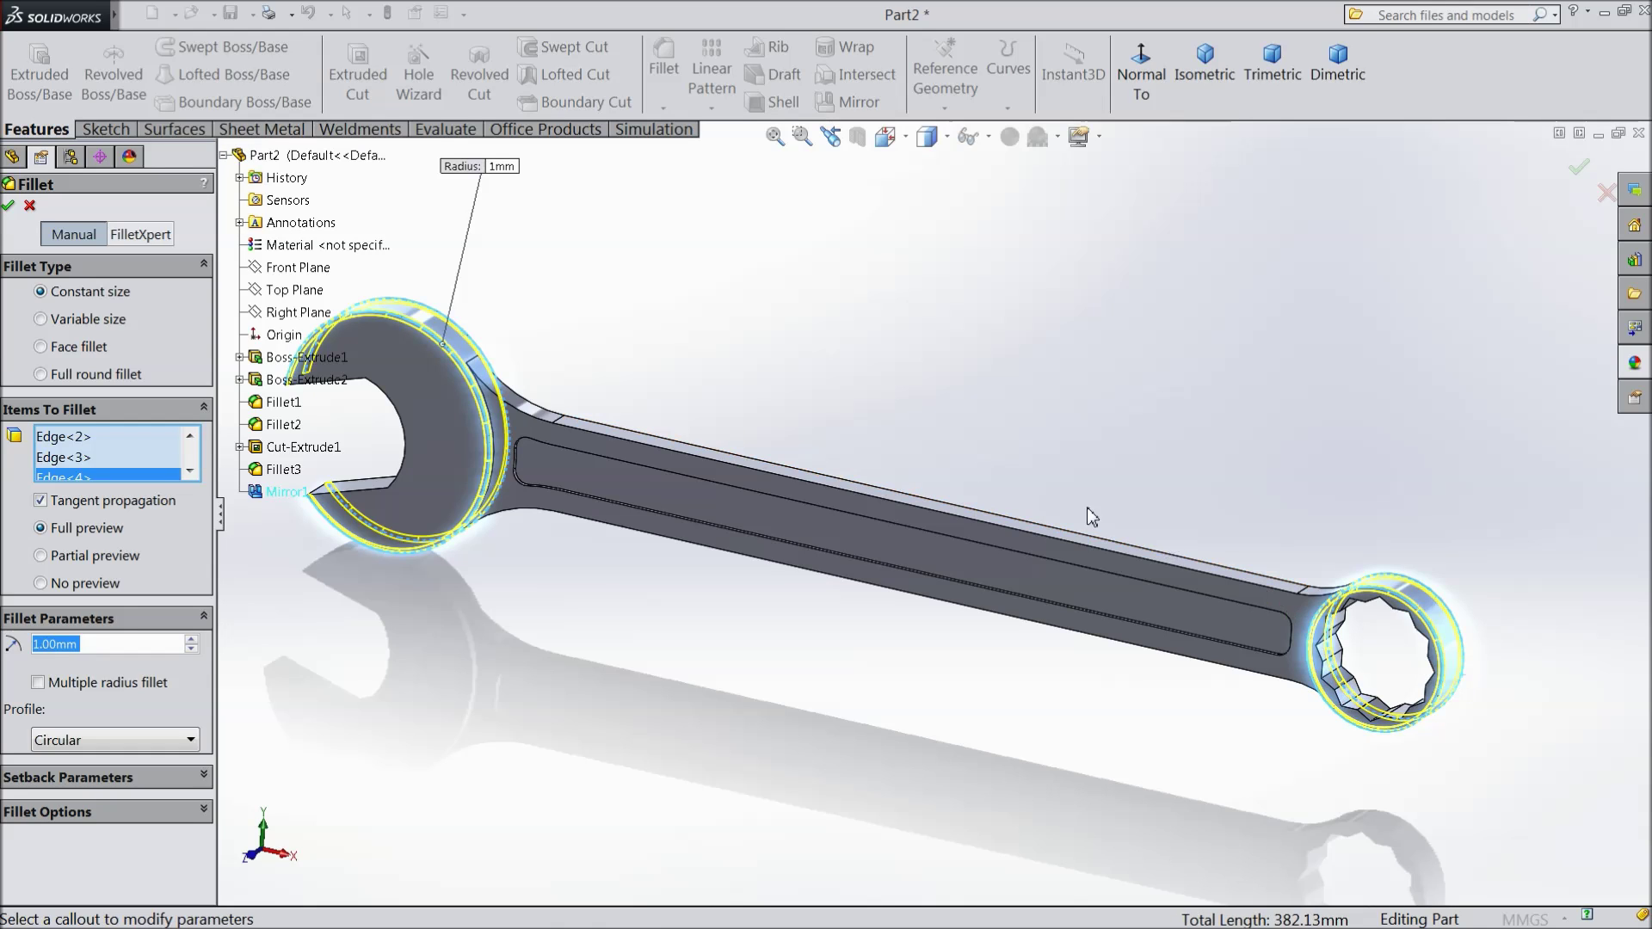
pyautogui.click(10, 207)
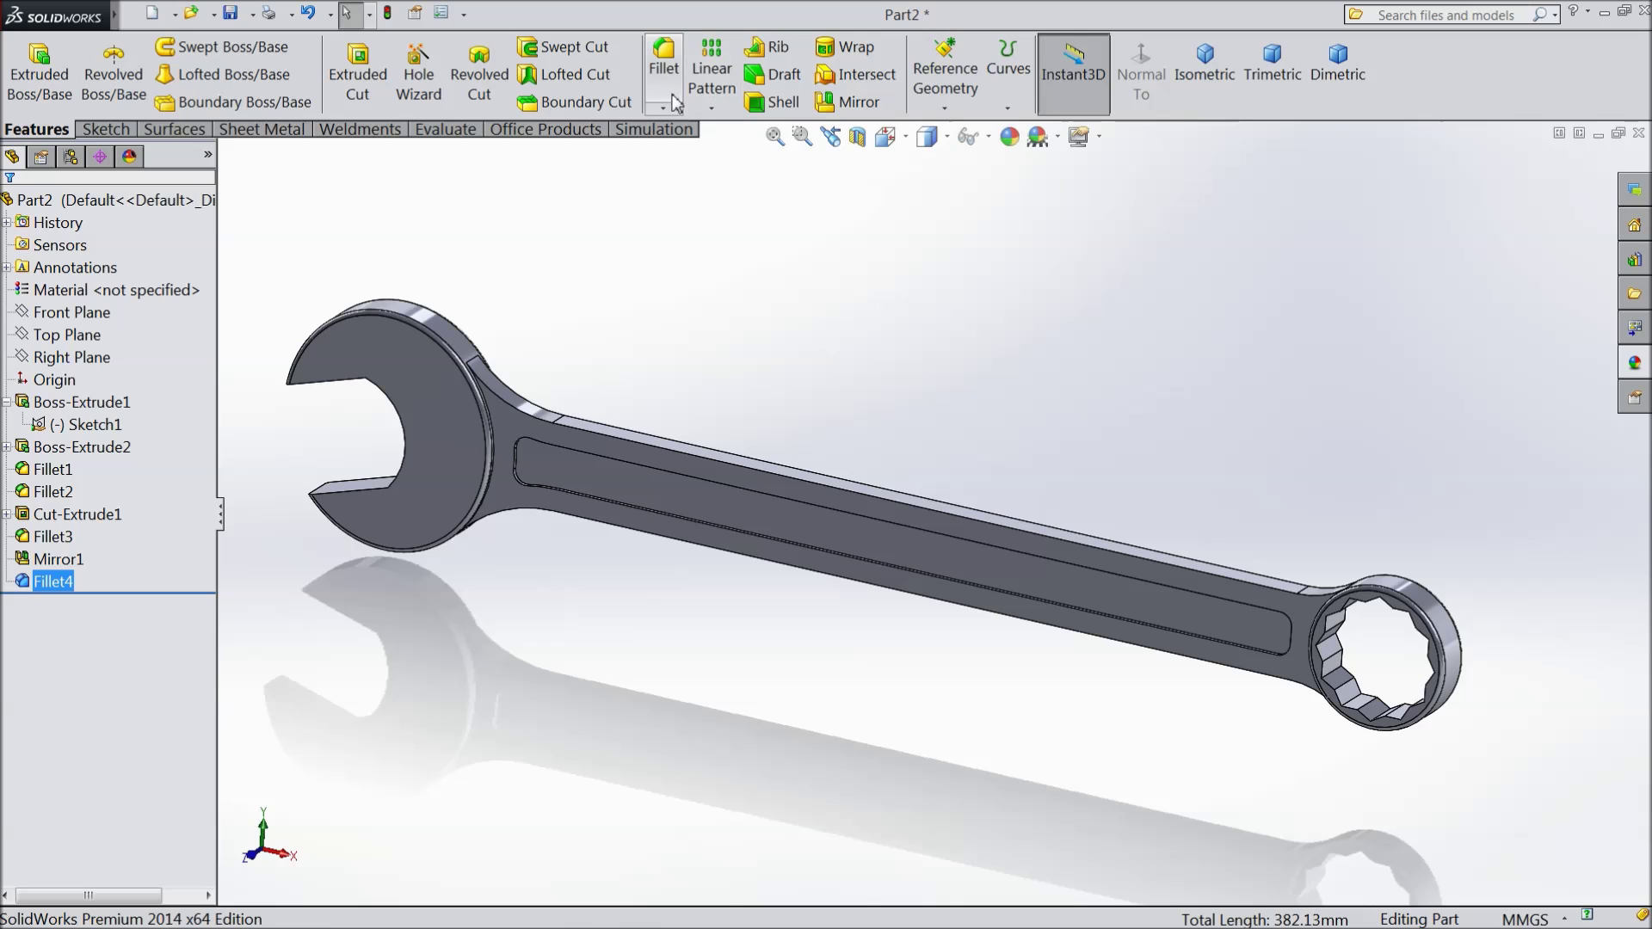
# Fillet the four long top and bottom handle edges at 1 mm as Fillet5.
pyautogui.click(666, 87)
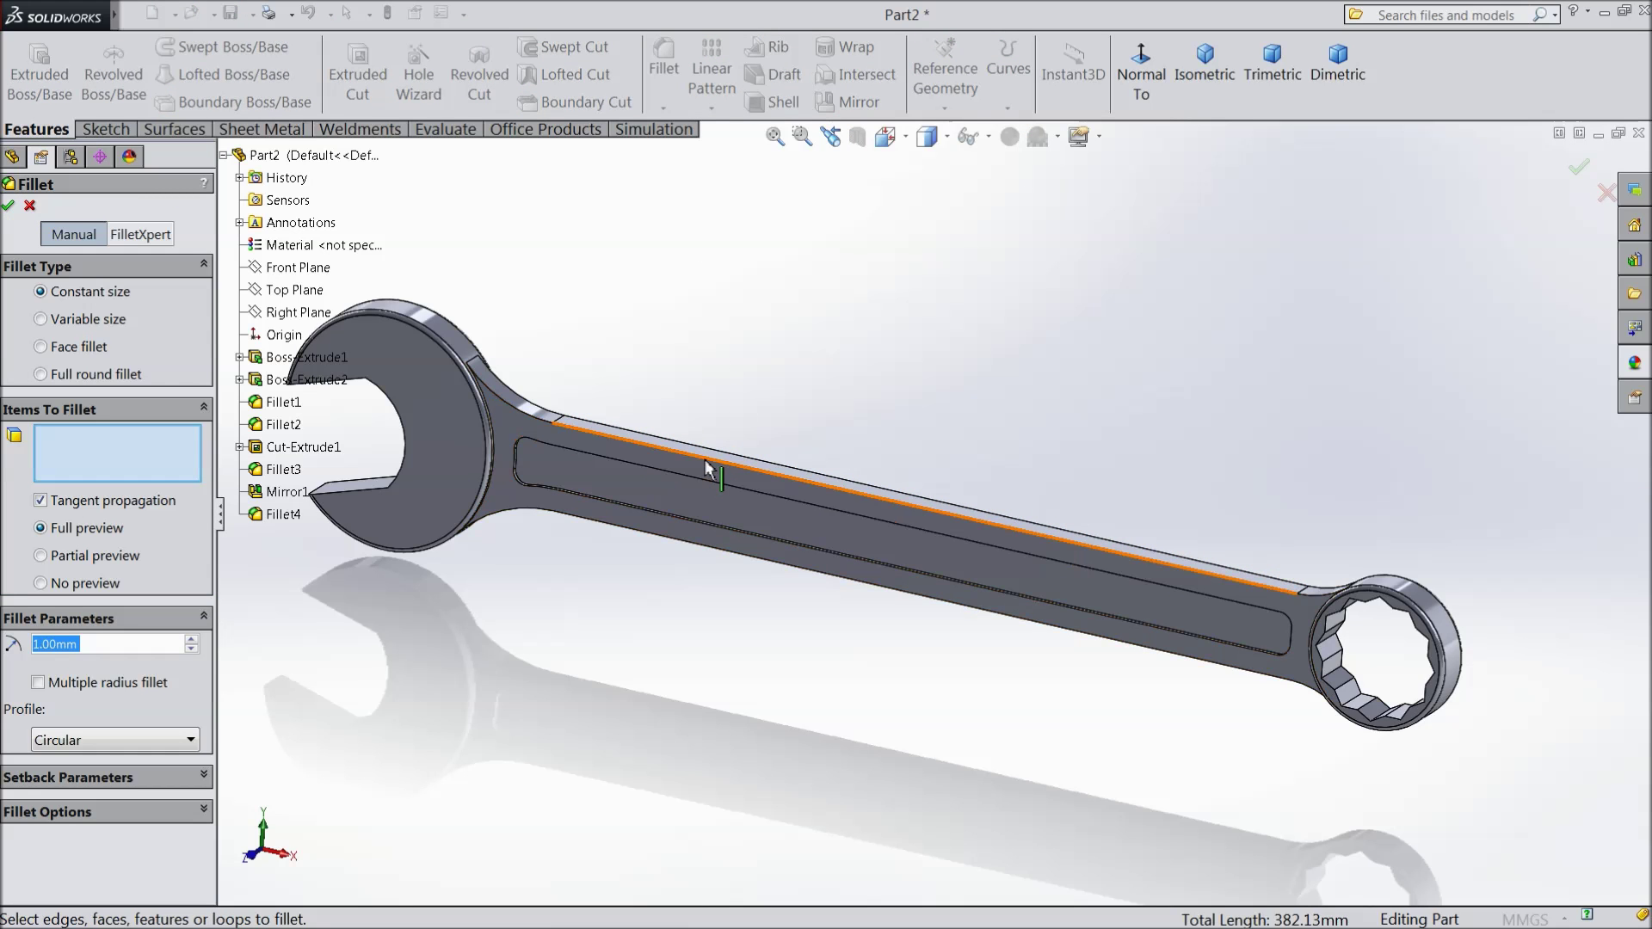
pyautogui.click(708, 466)
pyautogui.click(714, 479)
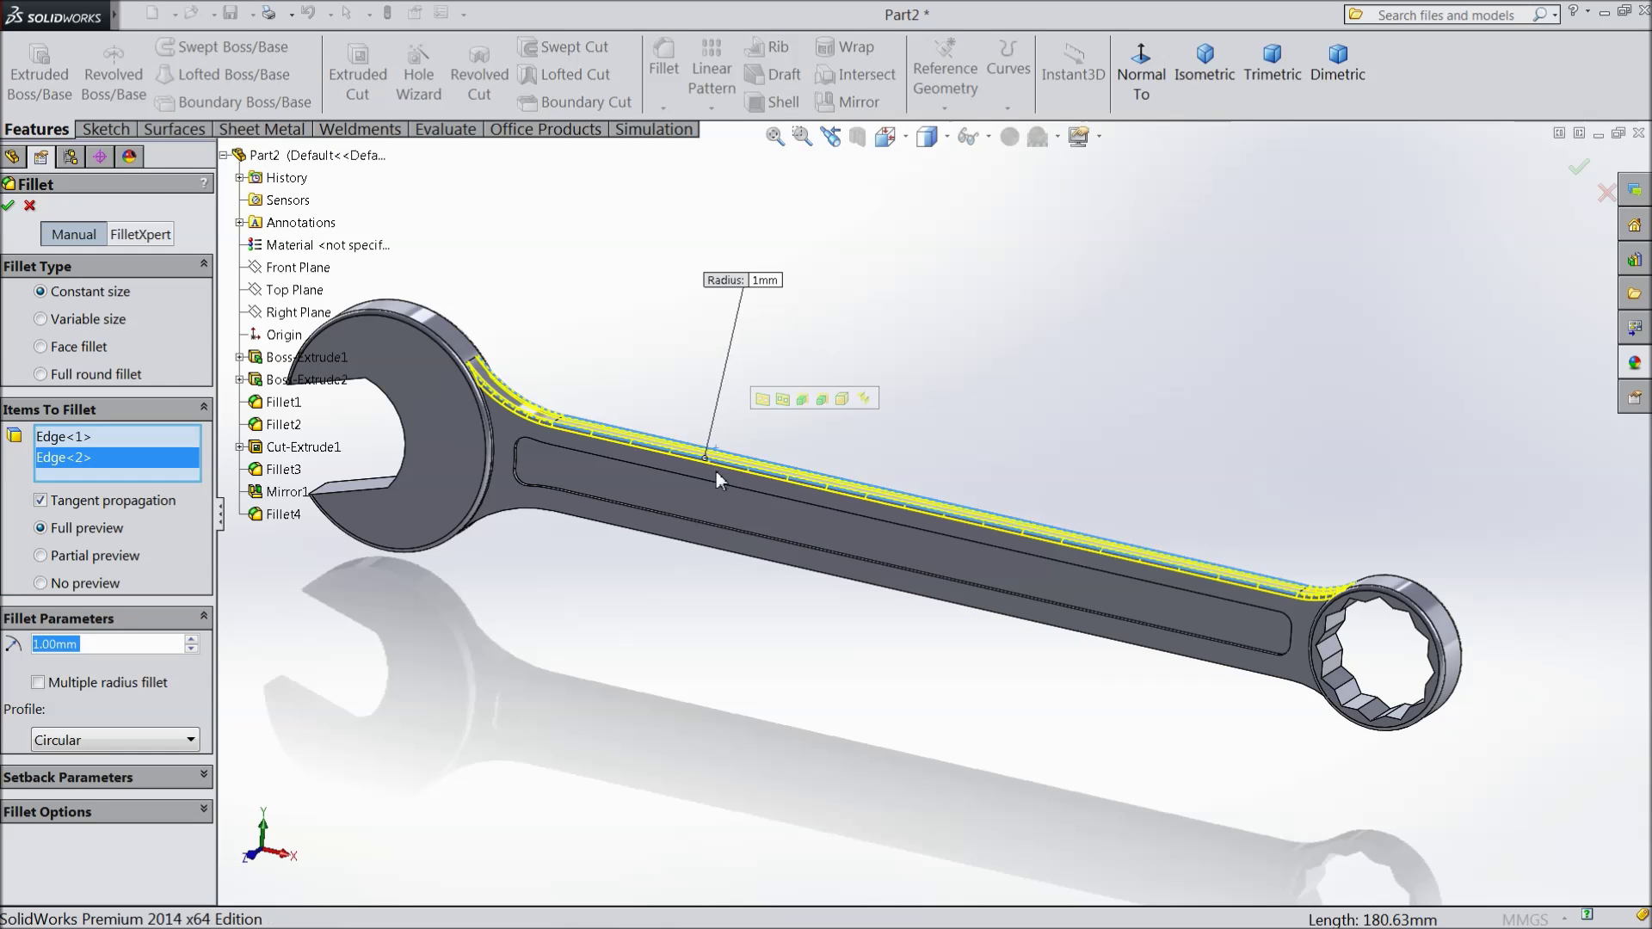
pyautogui.click(703, 556)
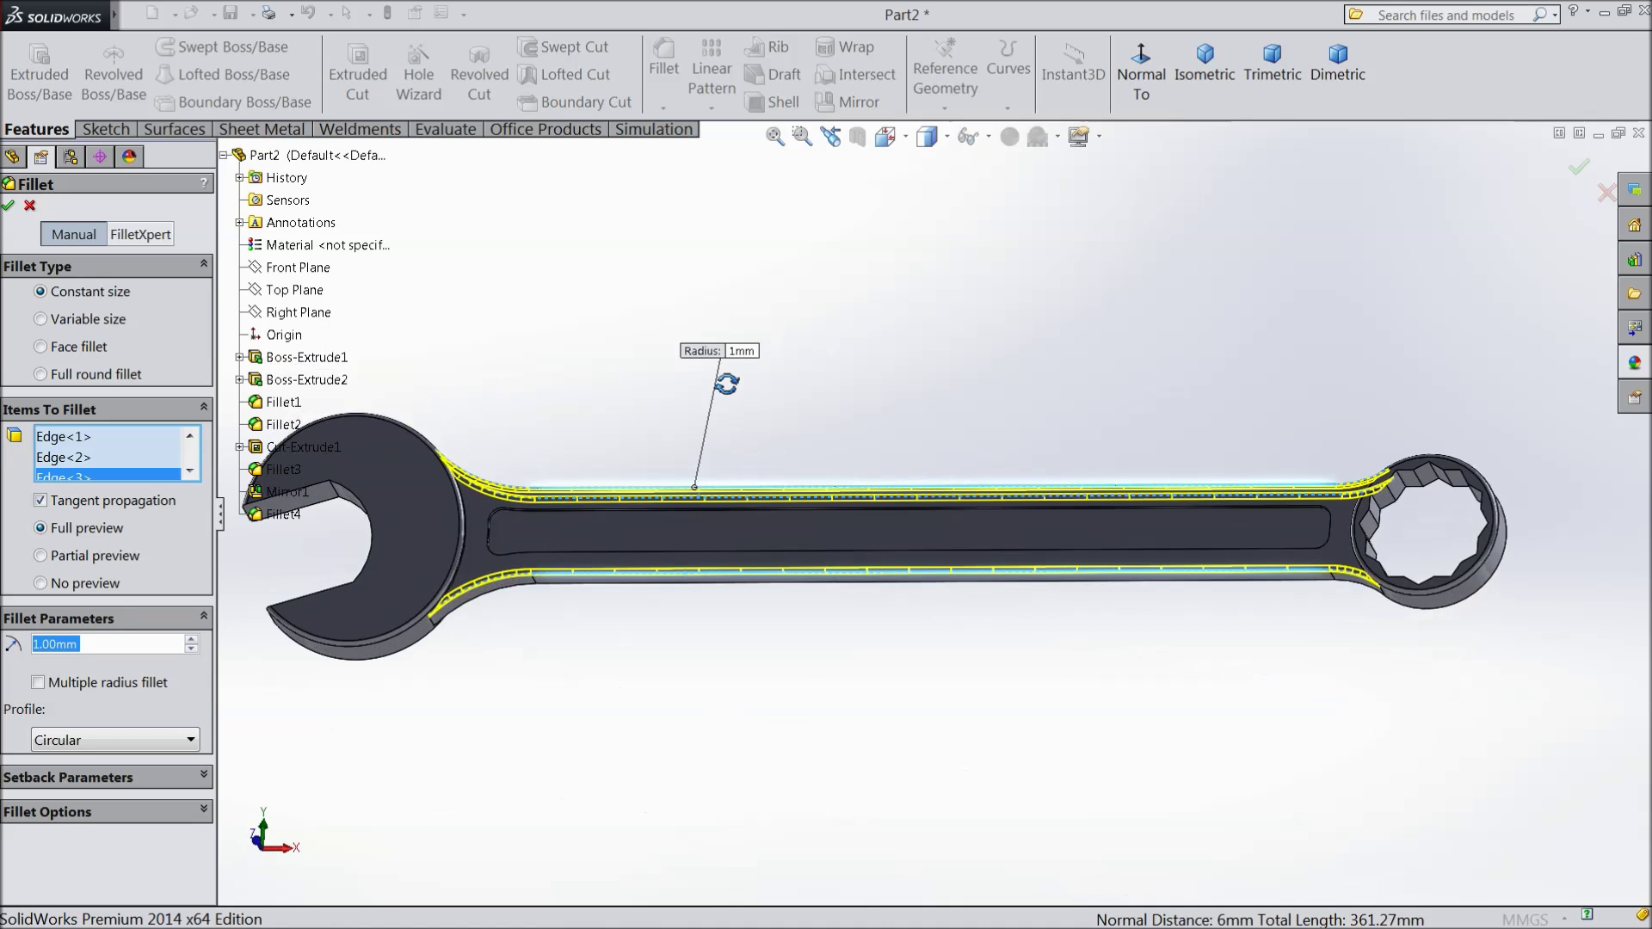
pyautogui.moveTo(702, 559); pyautogui.dragTo(719, 596, button='middle')
pyautogui.click(717, 591)
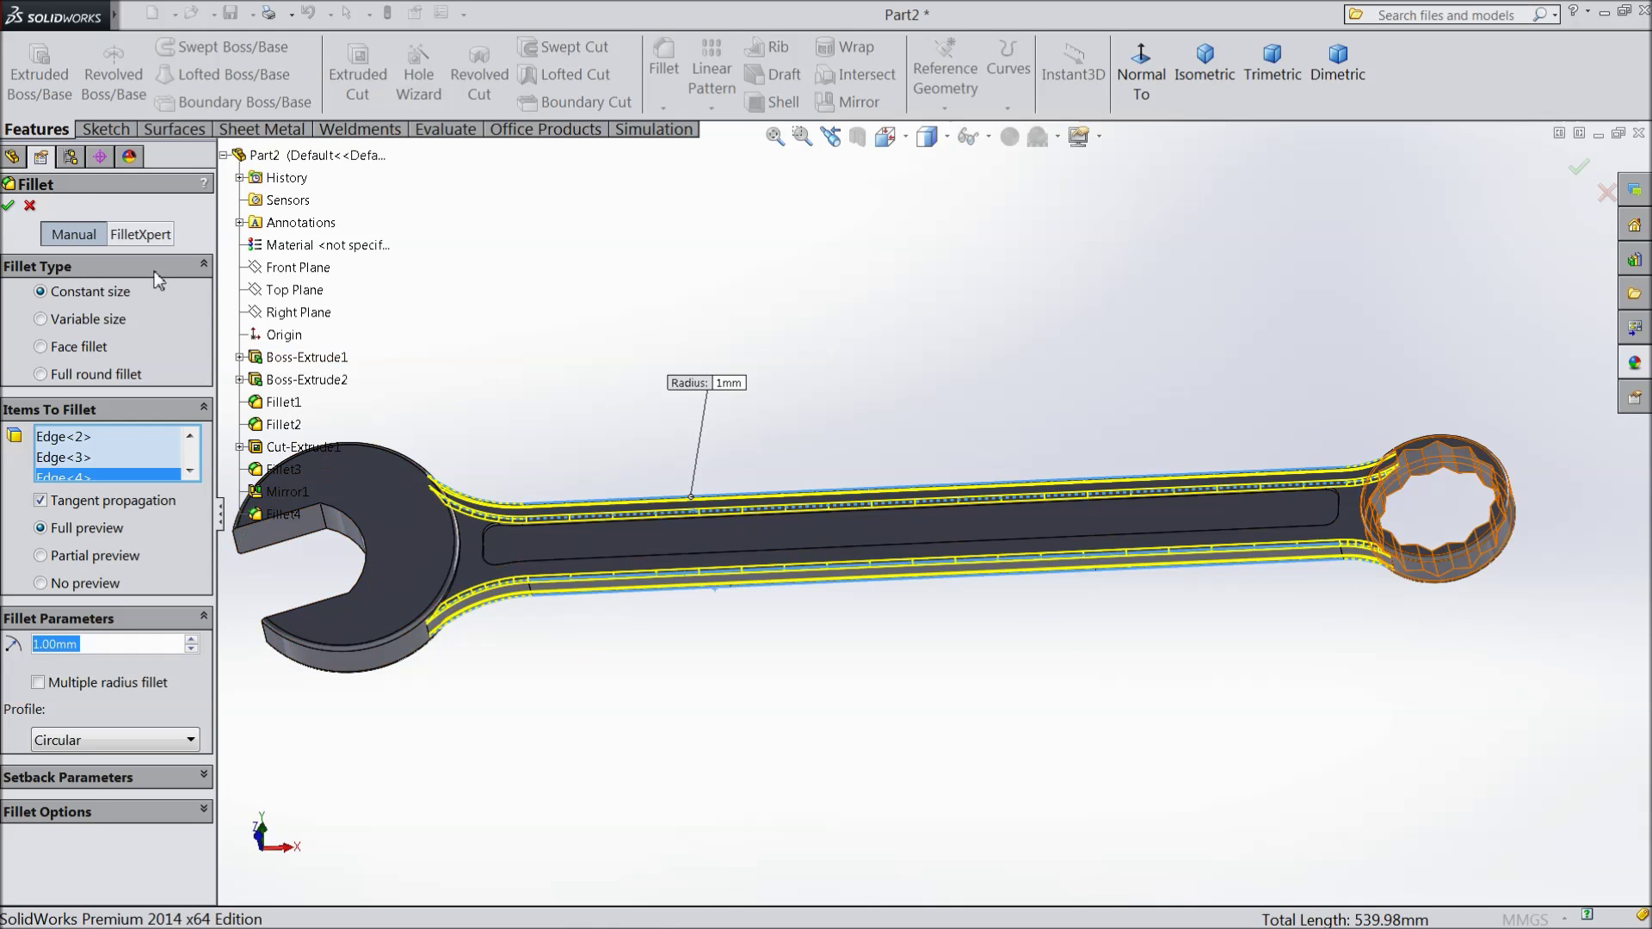
pyautogui.click(11, 207)
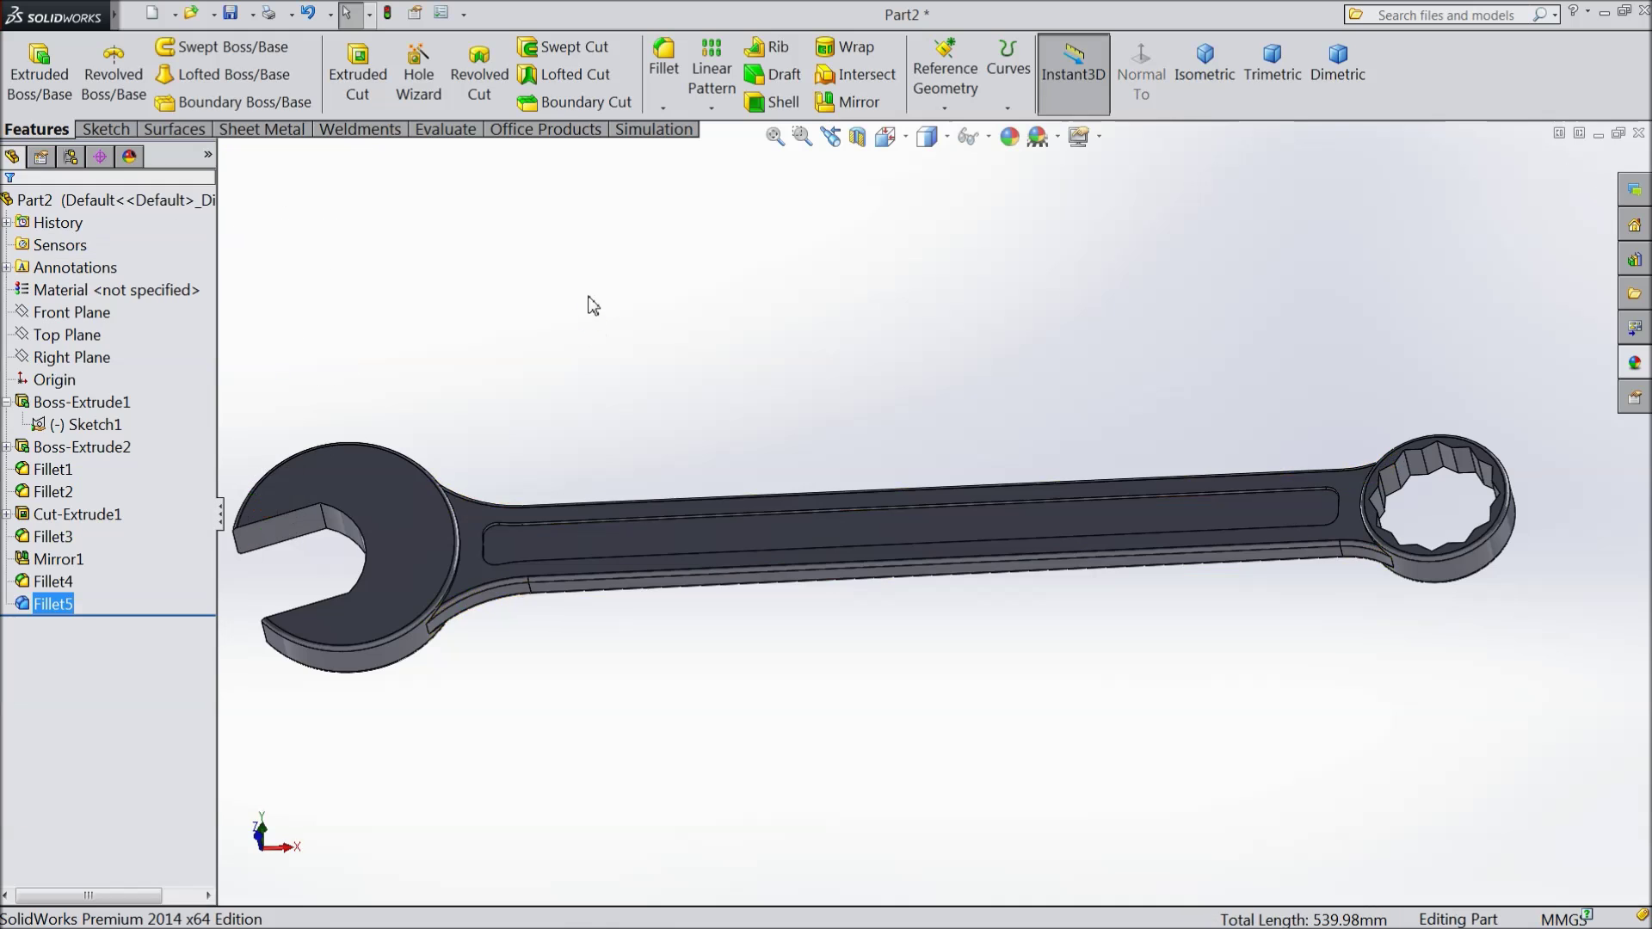
pyautogui.moveTo(588, 307)
pyautogui.mouseDown(button='middle')
pyautogui.moveTo(547, 542)
pyautogui.moveTo(877, 445)
pyautogui.moveTo(905, 464)
pyautogui.moveTo(559, 680)
pyautogui.moveTo(587, 672)
pyautogui.moveTo(741, 420)
pyautogui.moveTo(814, 504)
pyautogui.moveTo(579, 420)
pyautogui.mouseUp(button='middle')
# Apply Cast Stainless Steel to the part through Edit Material.
pyautogui.click(142, 292)
pyautogui.rightClick(134, 295)
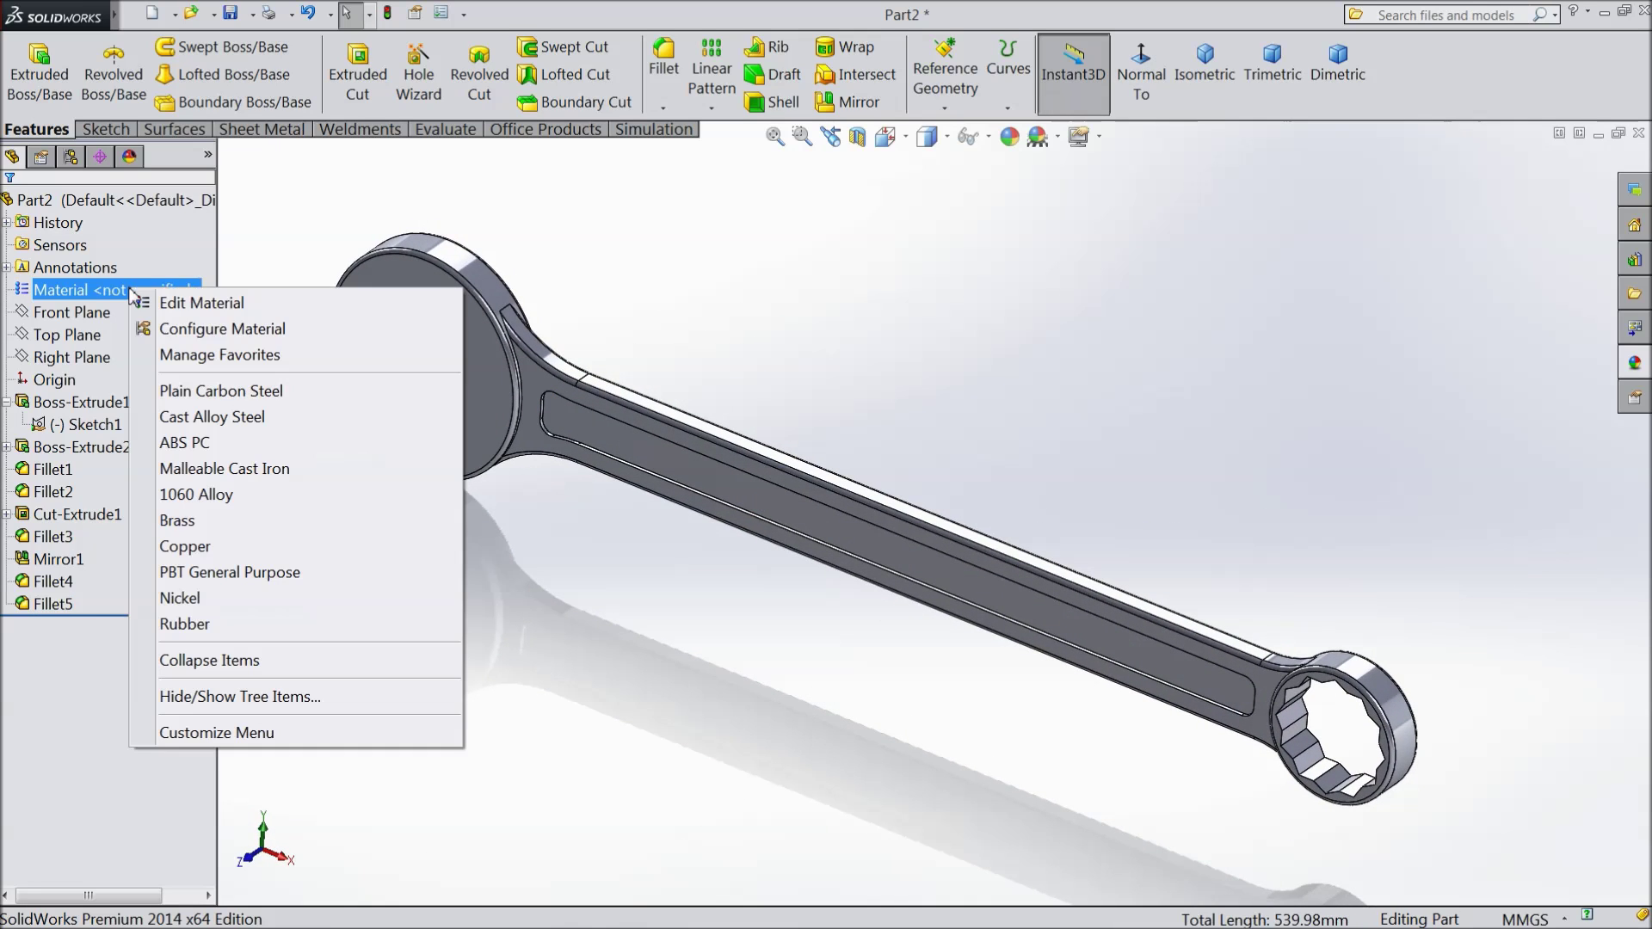
pyautogui.click(195, 305)
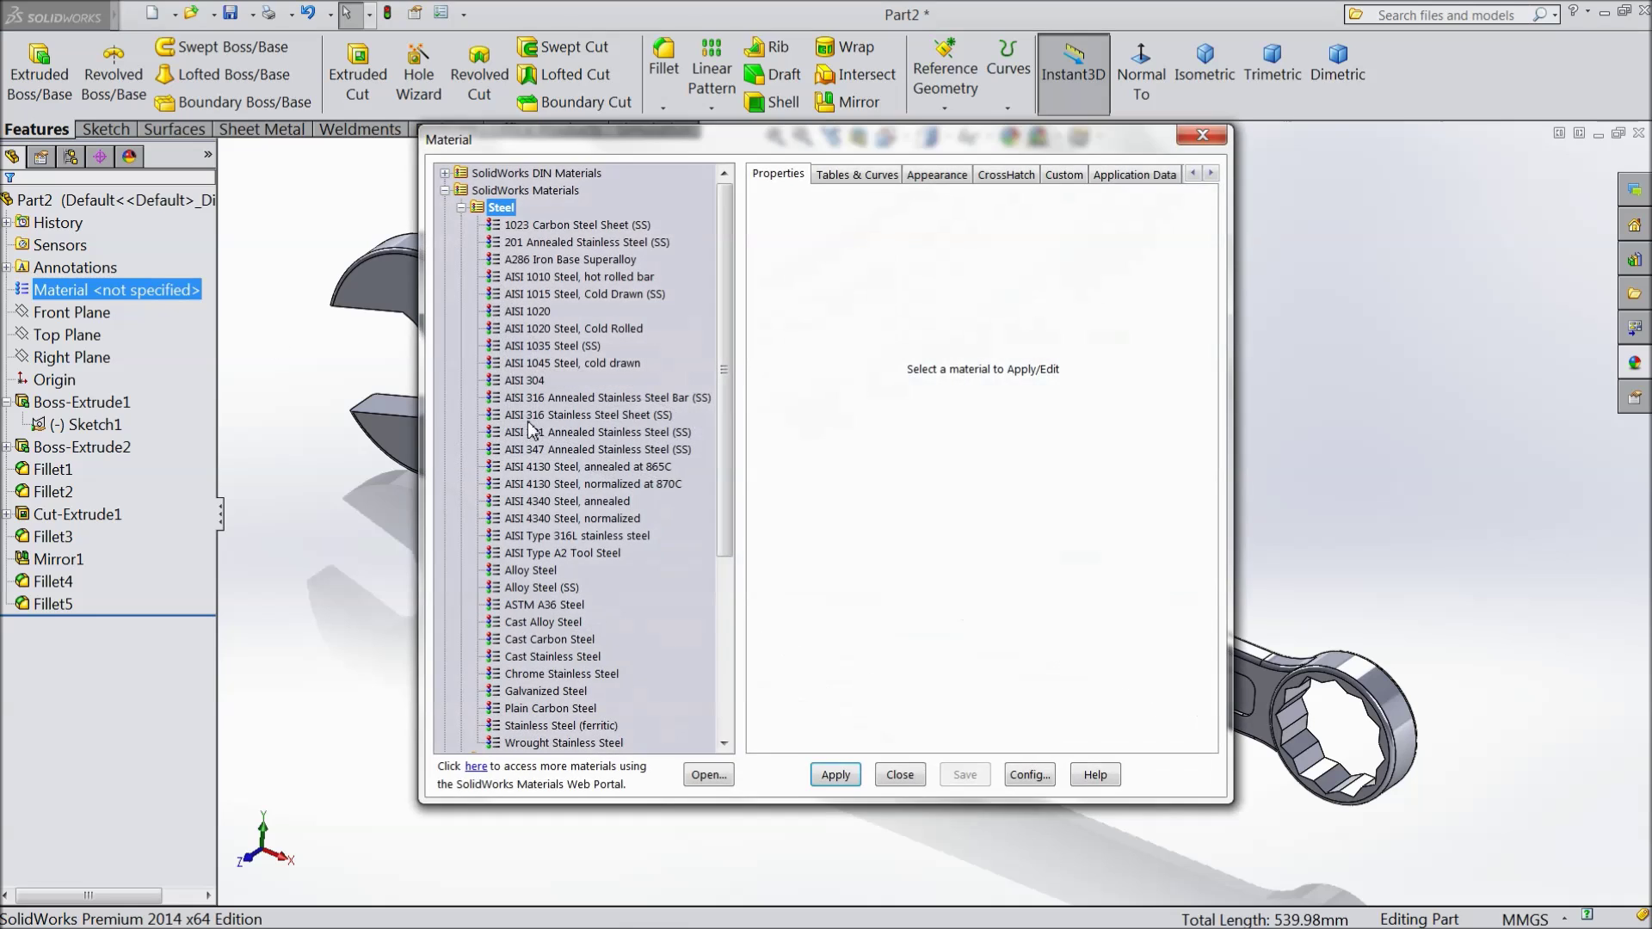
pyautogui.moveTo(726, 373); pyautogui.dragTo(725, 485)
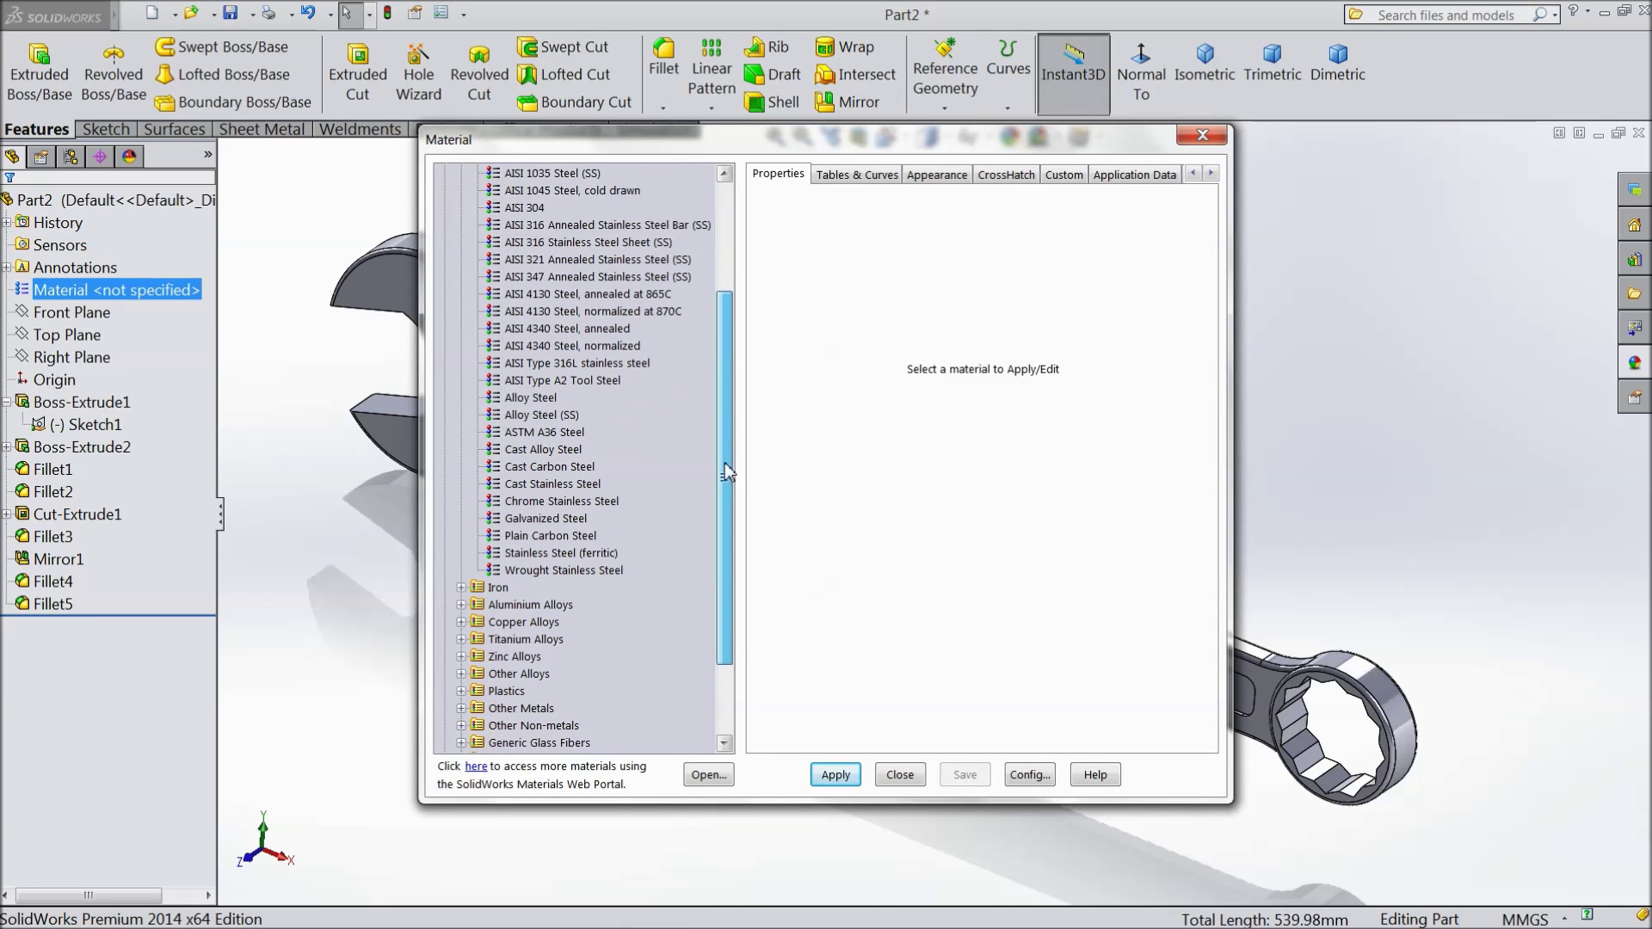
pyautogui.click(551, 484)
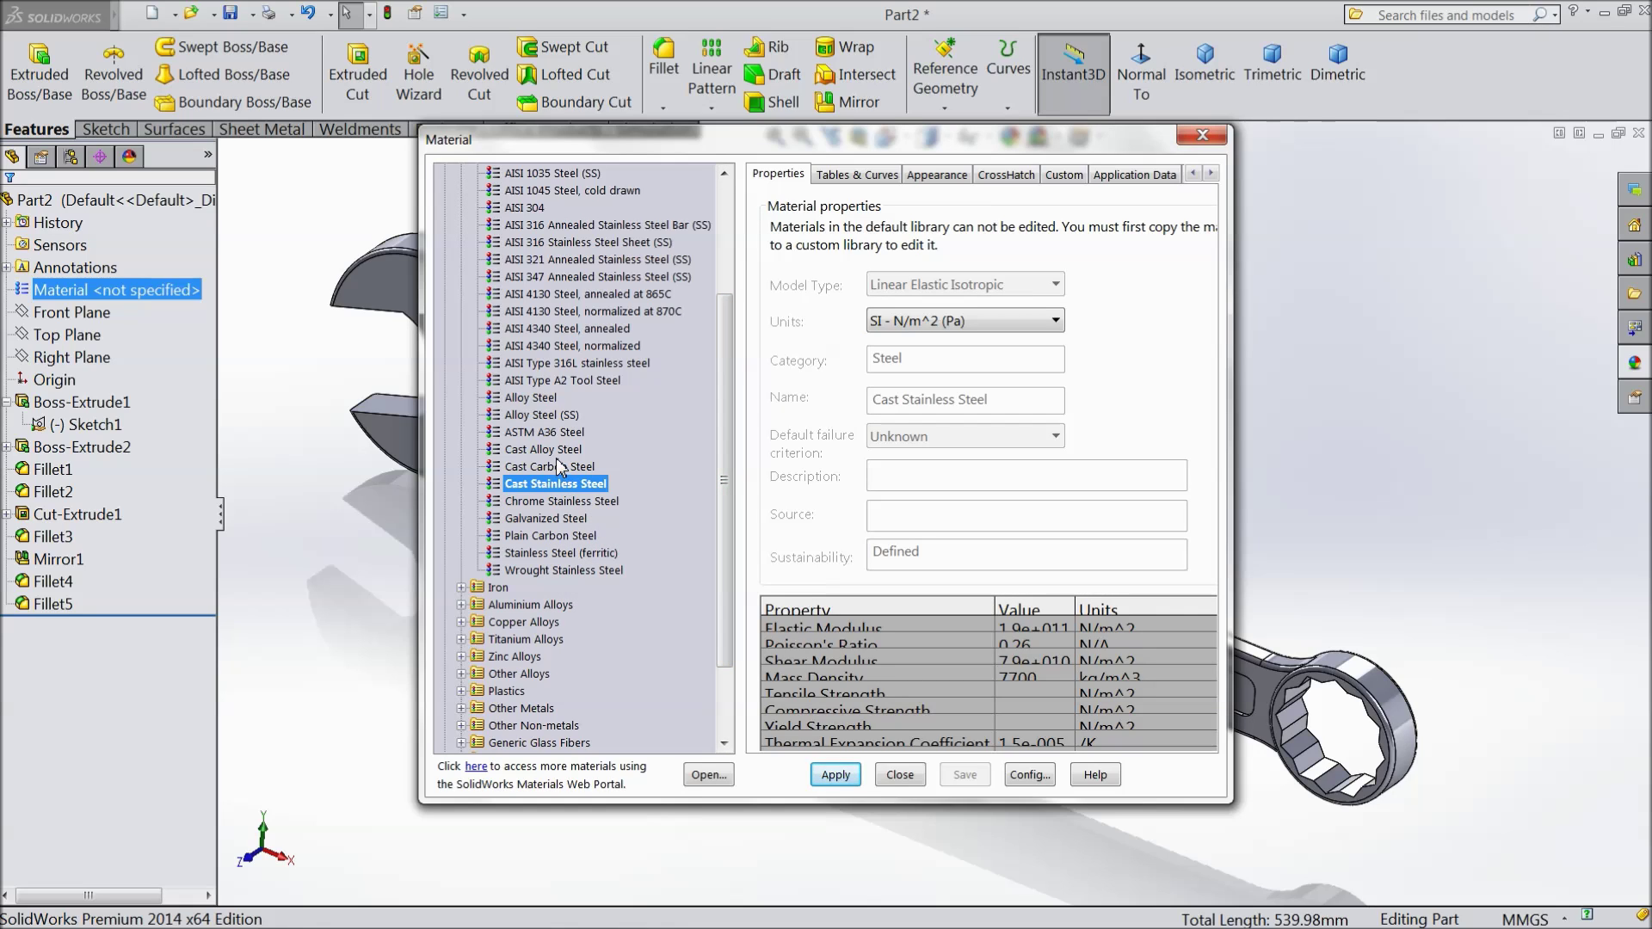
pyautogui.click(837, 776)
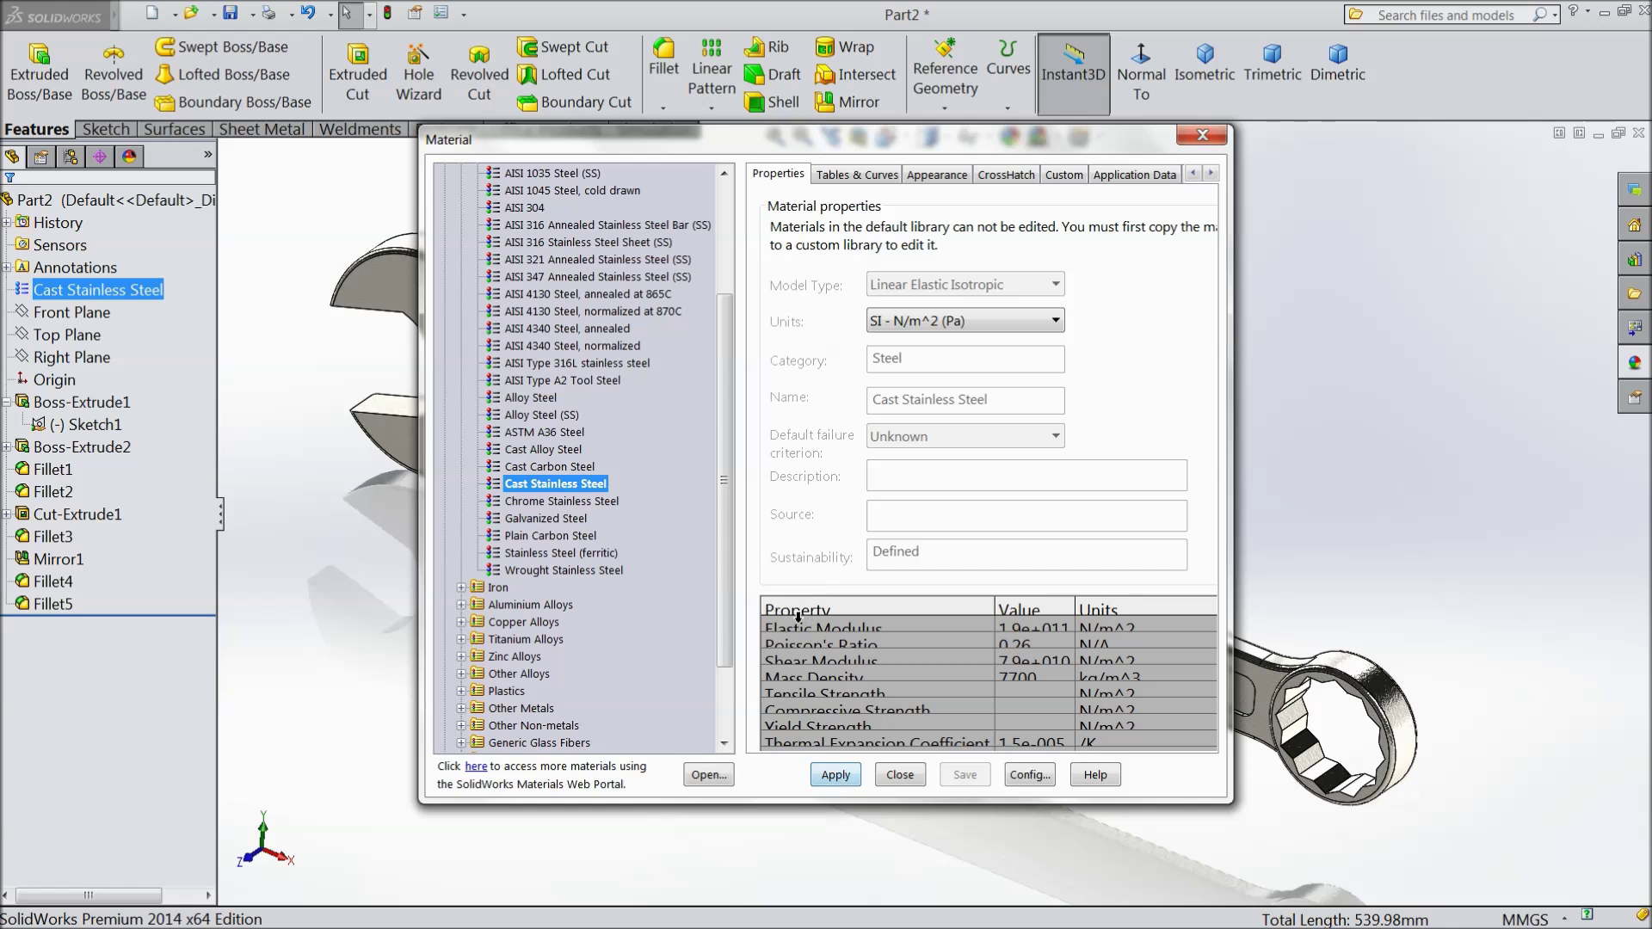
pyautogui.click(901, 776)
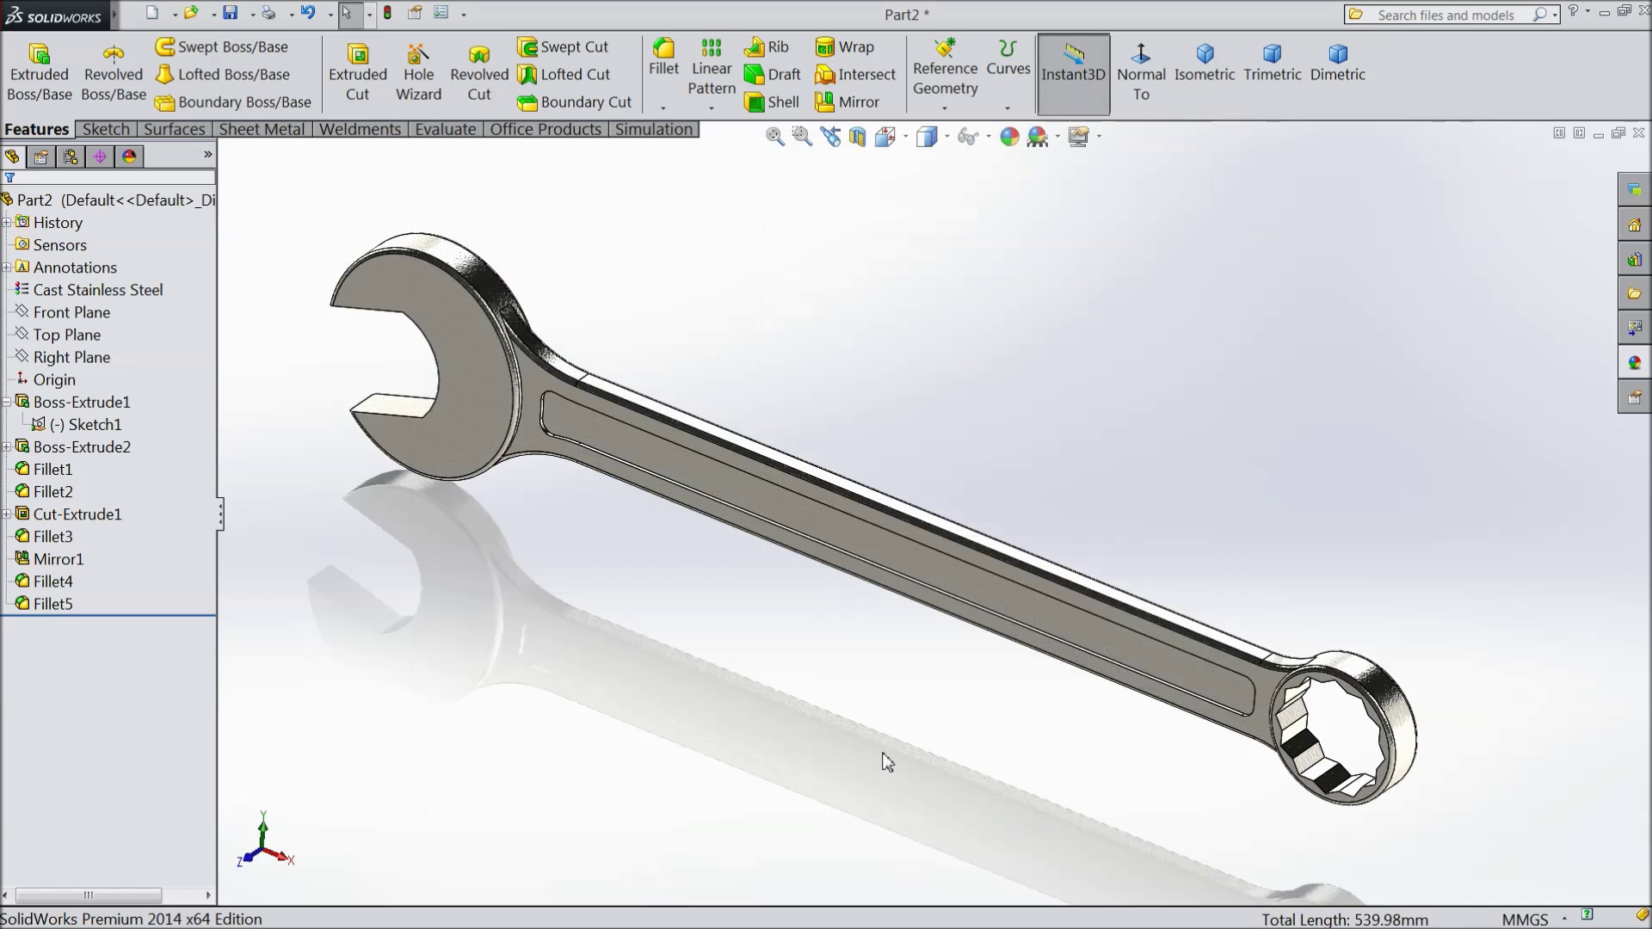